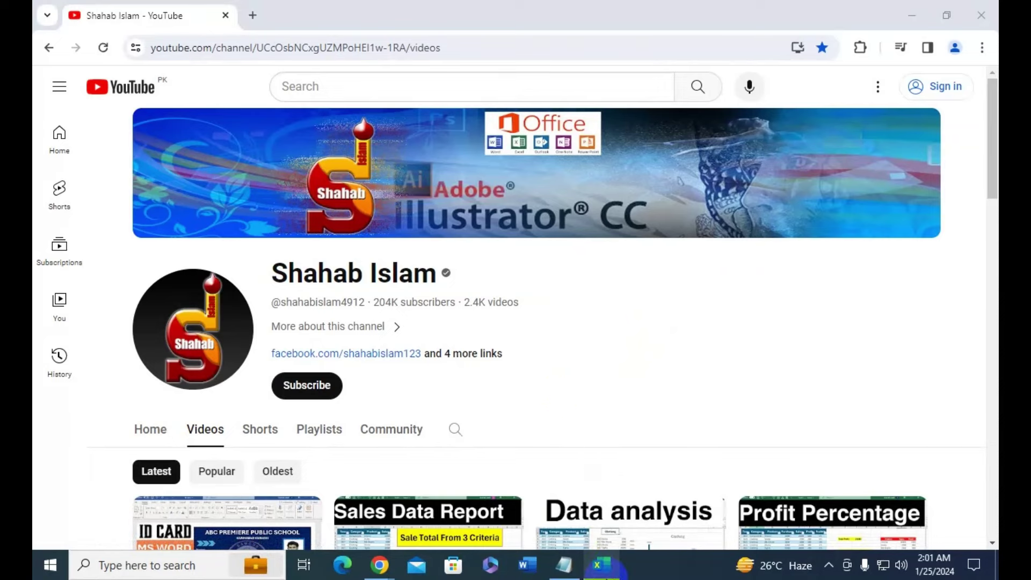
# Switch from Chrome to the blank Book1 workbook and select cell B3.
pyautogui.click(602, 564)
pyautogui.click(221, 253)
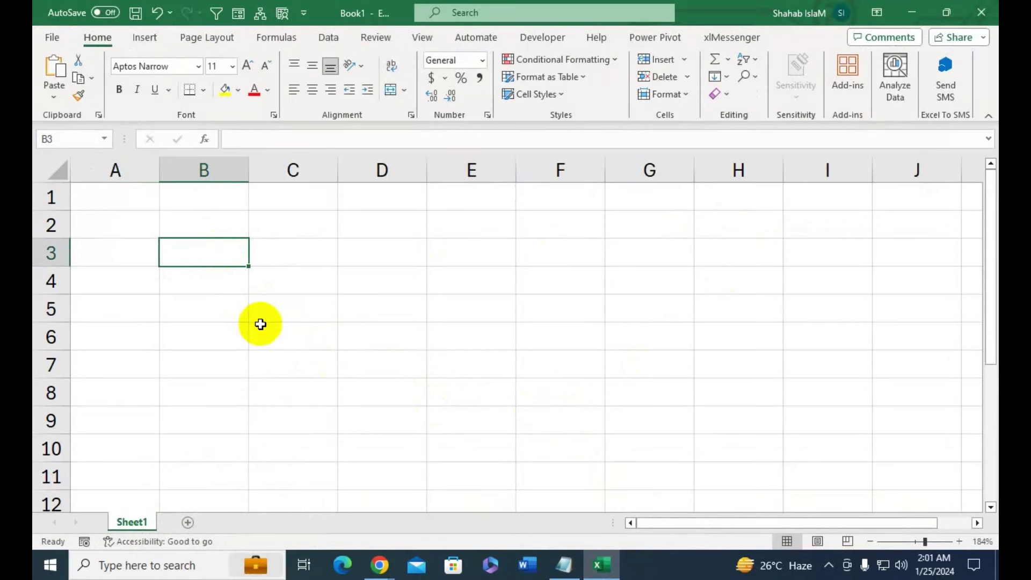
pyautogui.write('1')
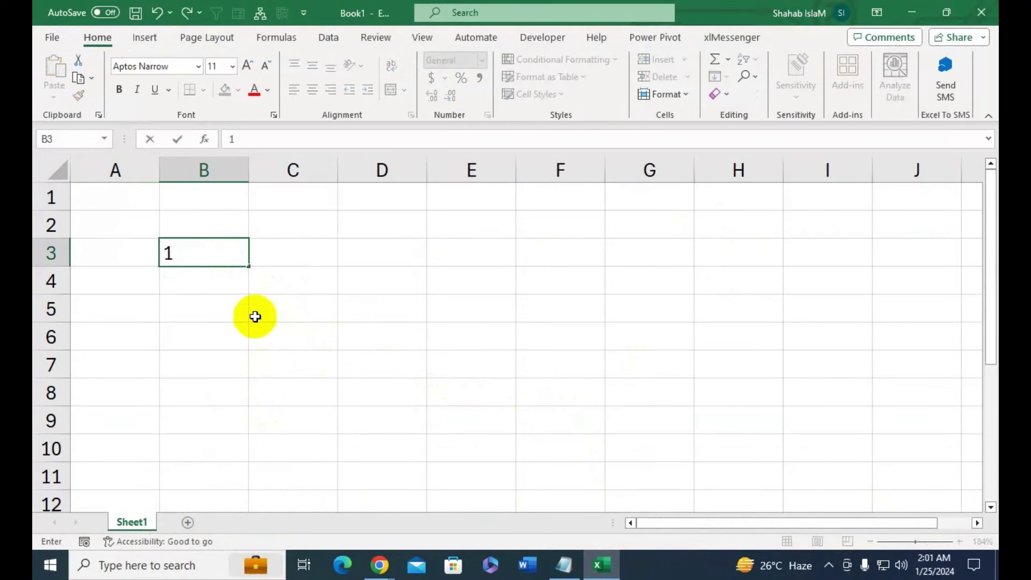
pyautogui.moveTo(253, 268); pyautogui.dragTo(252, 479)
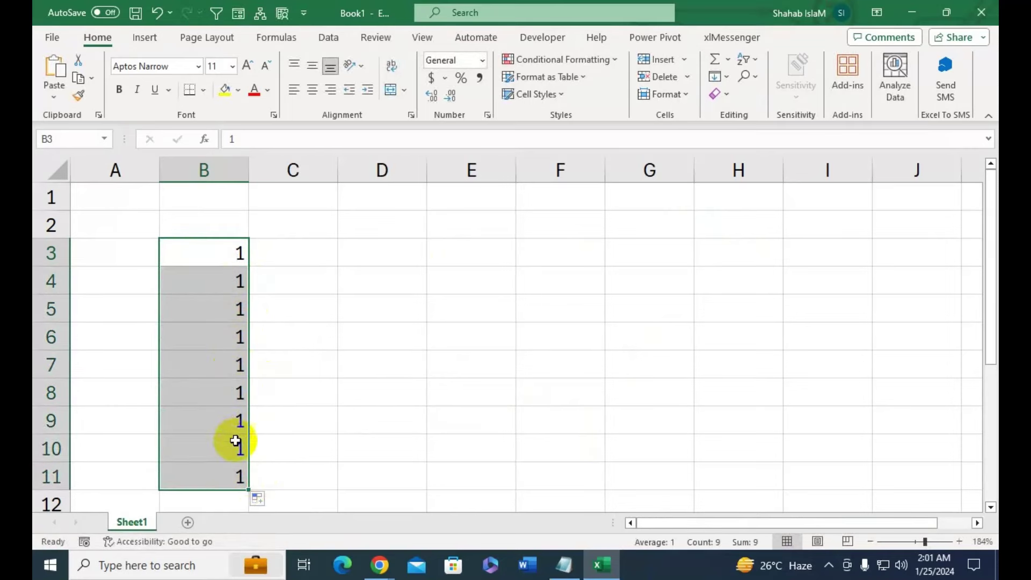
pyautogui.hotkey('ctrl', 'z')
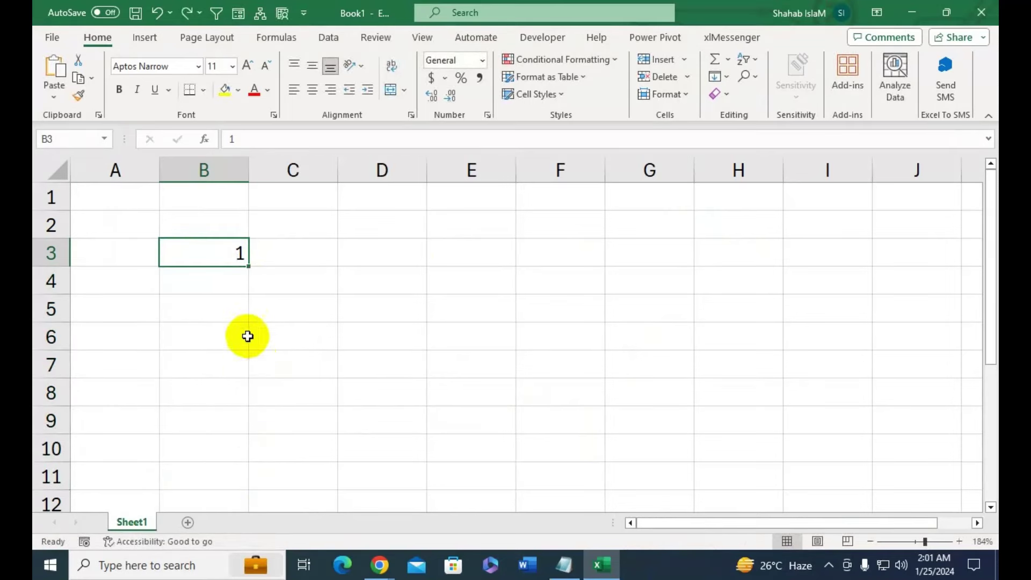
pyautogui.moveTo(246, 269); pyautogui.dragTo(244, 489)
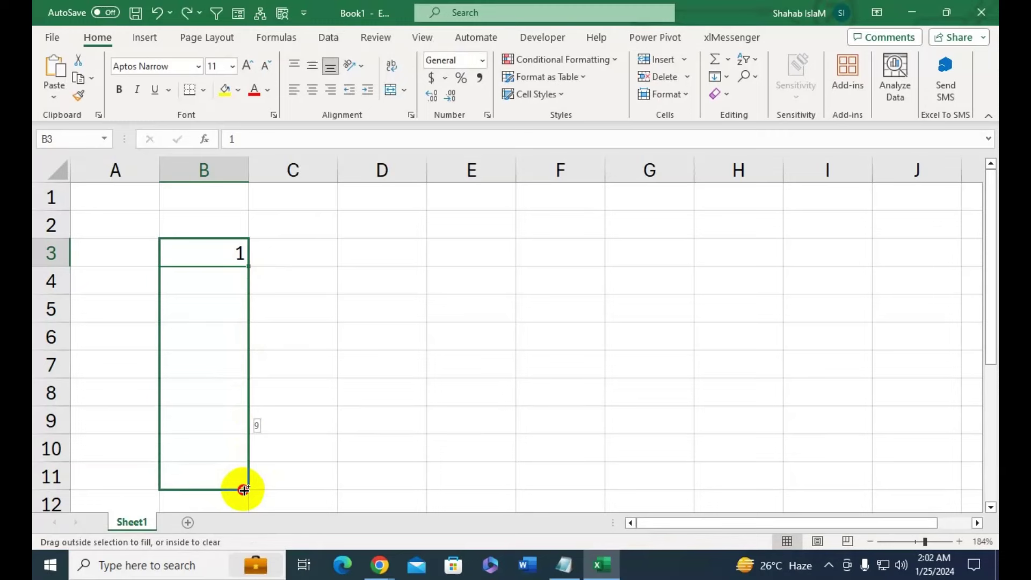
pyautogui.moveTo(244, 489); pyautogui.dragTo(246, 485)
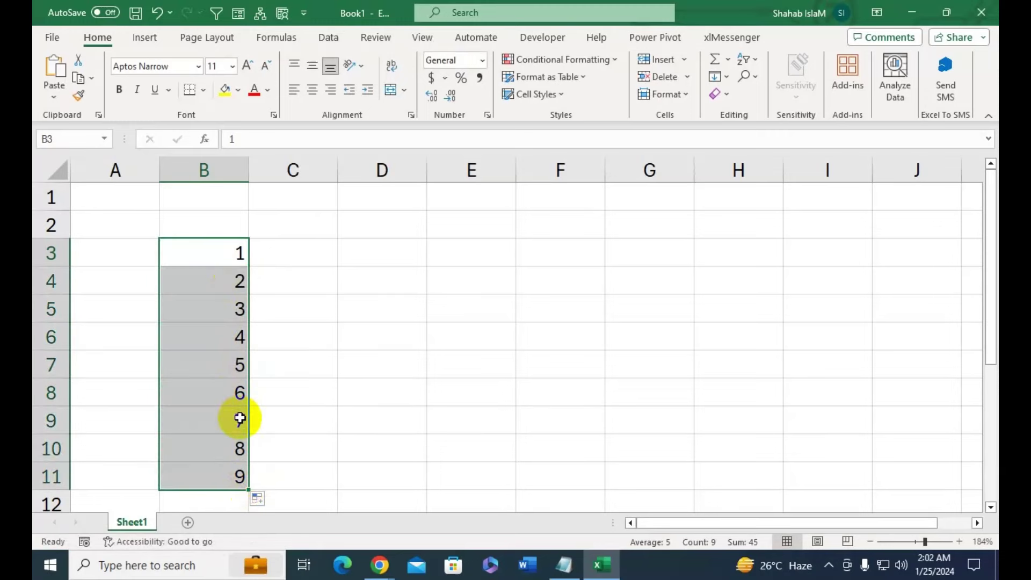
pyautogui.press('Delete')
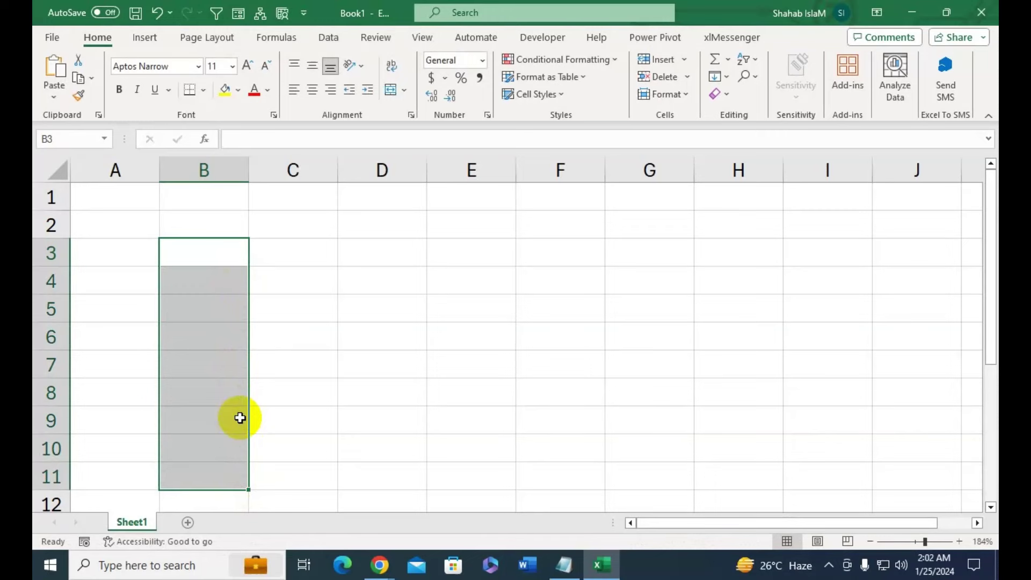
pyautogui.press('Up')
pyautogui.write('1')
pyautogui.press('Return')
pyautogui.click(239, 233)
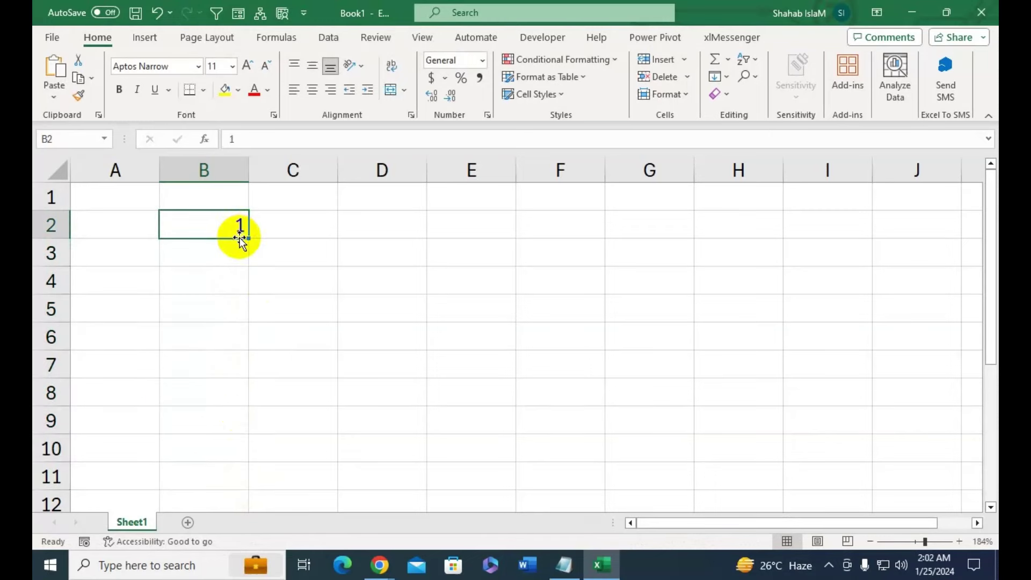
pyautogui.moveTo(239, 236); pyautogui.dragTo(270, 487)
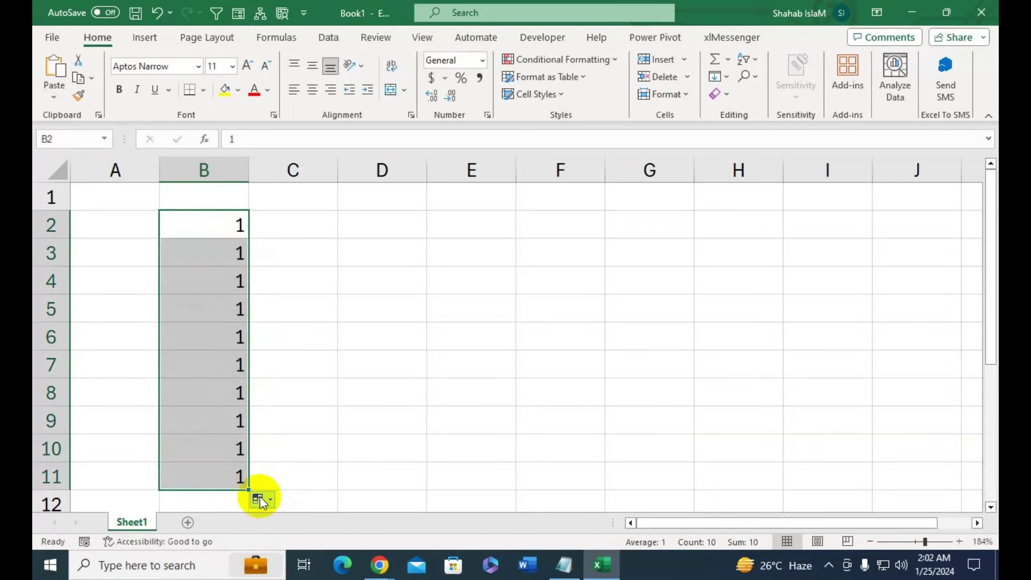
pyautogui.click(260, 498)
pyautogui.click(307, 430)
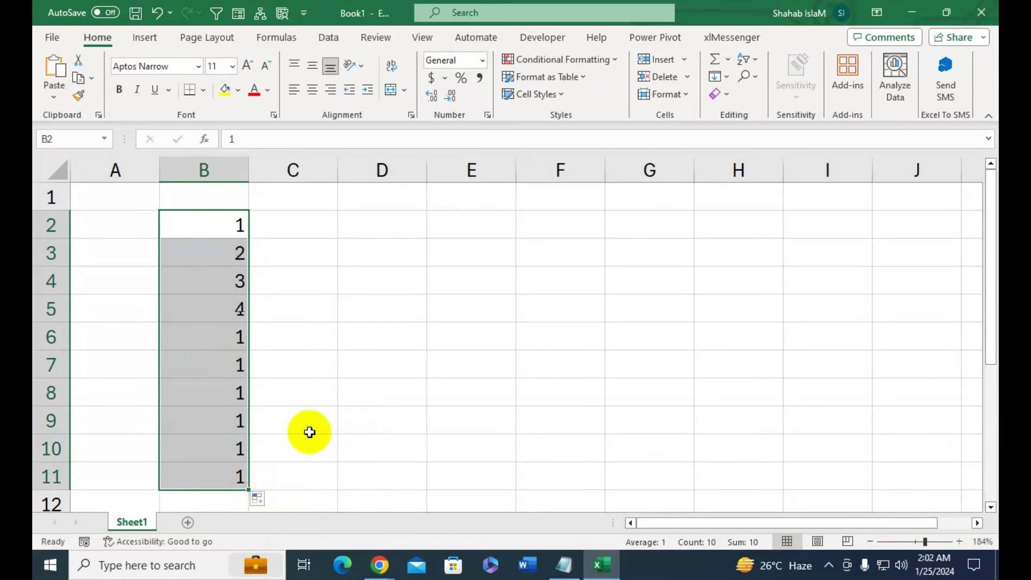
pyautogui.press('Delete')
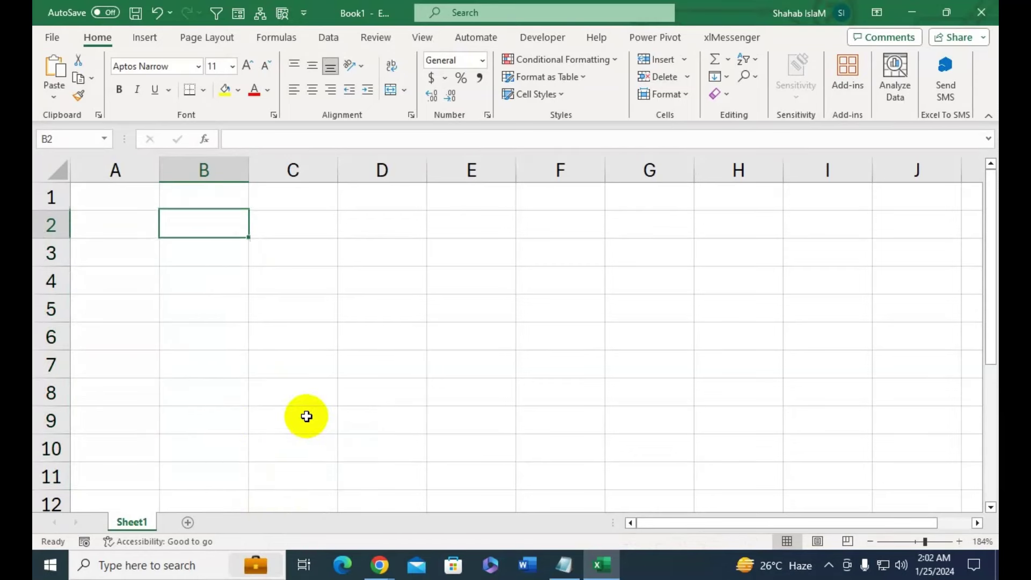
pyautogui.write('1')
pyautogui.press('Return')
pyautogui.write('2')
pyautogui.press('Return')
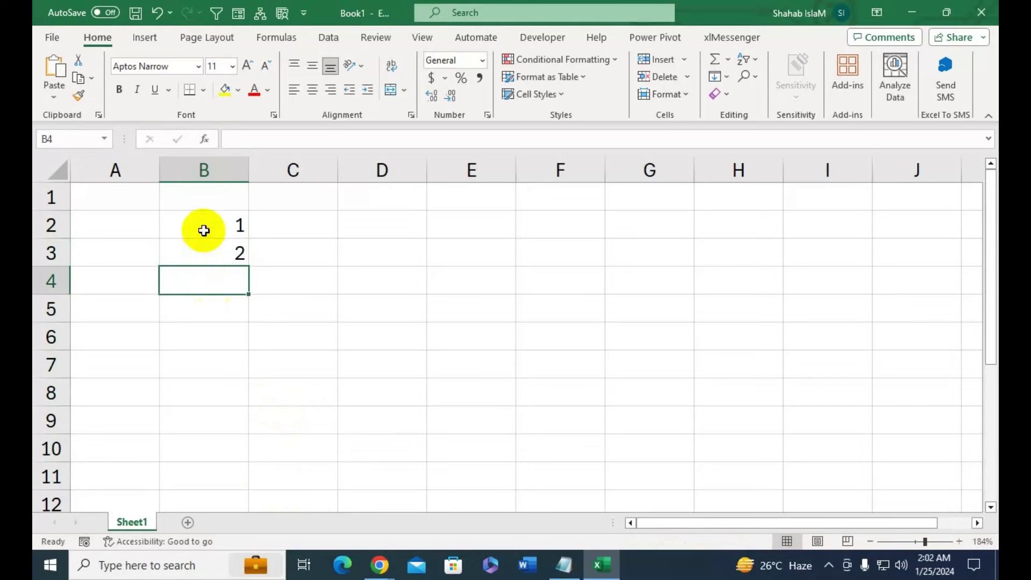
pyautogui.moveTo(204, 230)
pyautogui.mouseDown()
pyautogui.moveTo(271, 478)
pyautogui.moveTo(285, 456)
pyautogui.mouseUp()
# Clear the filled series in column B and enter 09:00 and 05:00 in B3:B4.
pyautogui.press('Delete')
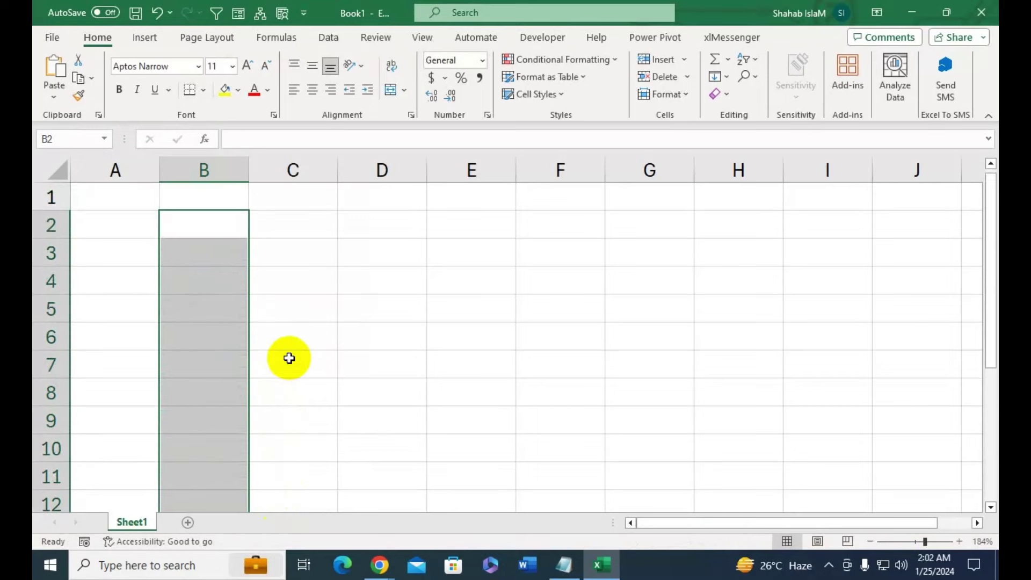
pyautogui.press('Up')
pyautogui.press('Down')
pyautogui.press('Down')
pyautogui.write('0')
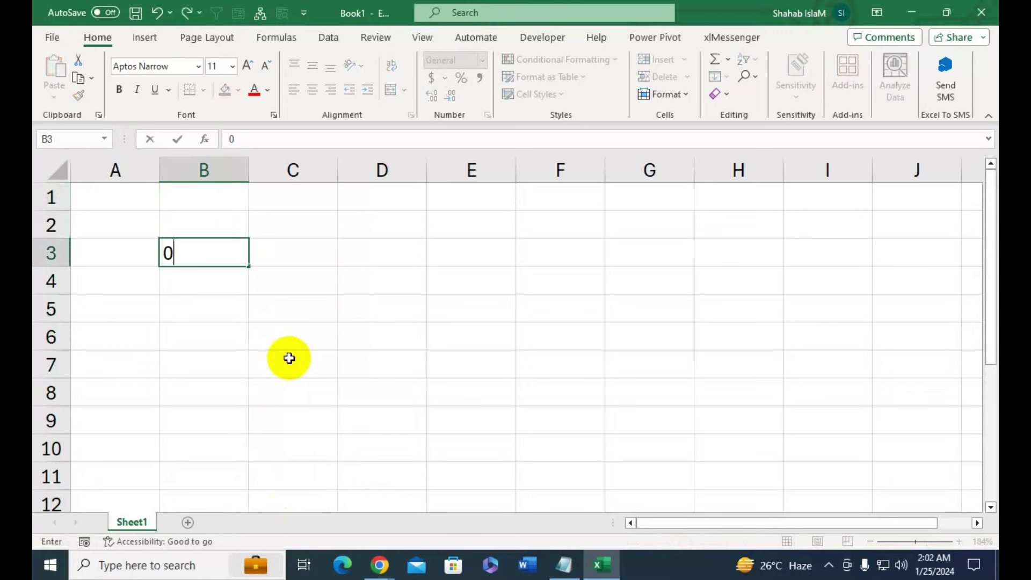
pyautogui.write('9:00')
pyautogui.press('Return')
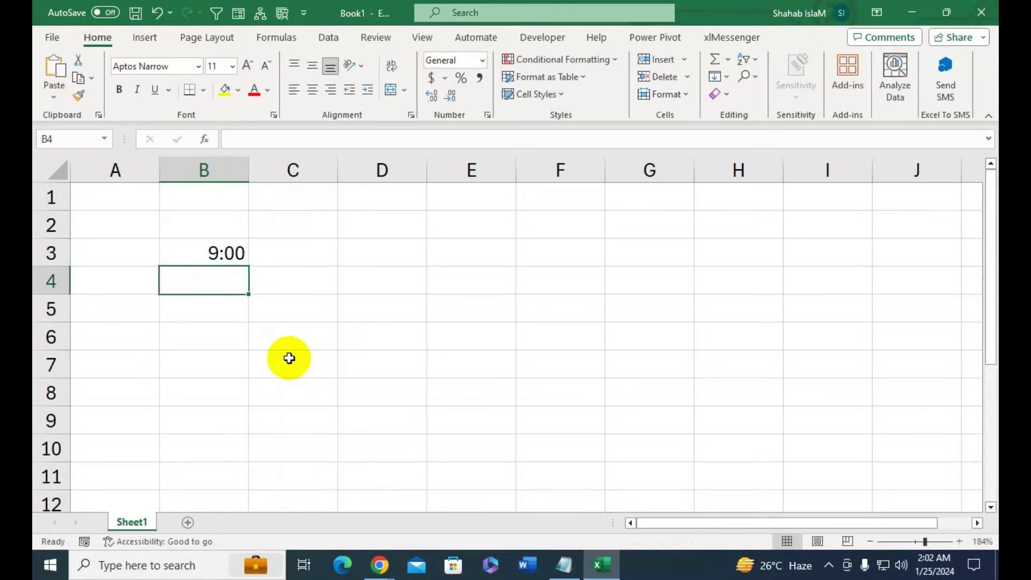
pyautogui.write('05:00')
pyautogui.press('Return')
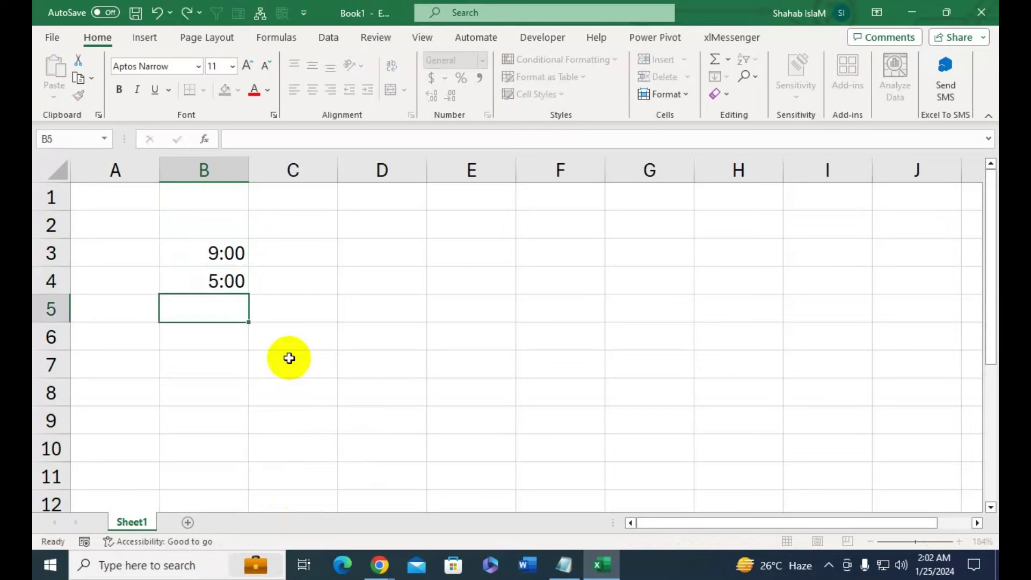
# Enter 09:00am in D3 and 05:00pm in D4.
pyautogui.press('Up')
pyautogui.press('Right')
pyautogui.press('Right')
pyautogui.press('Up')
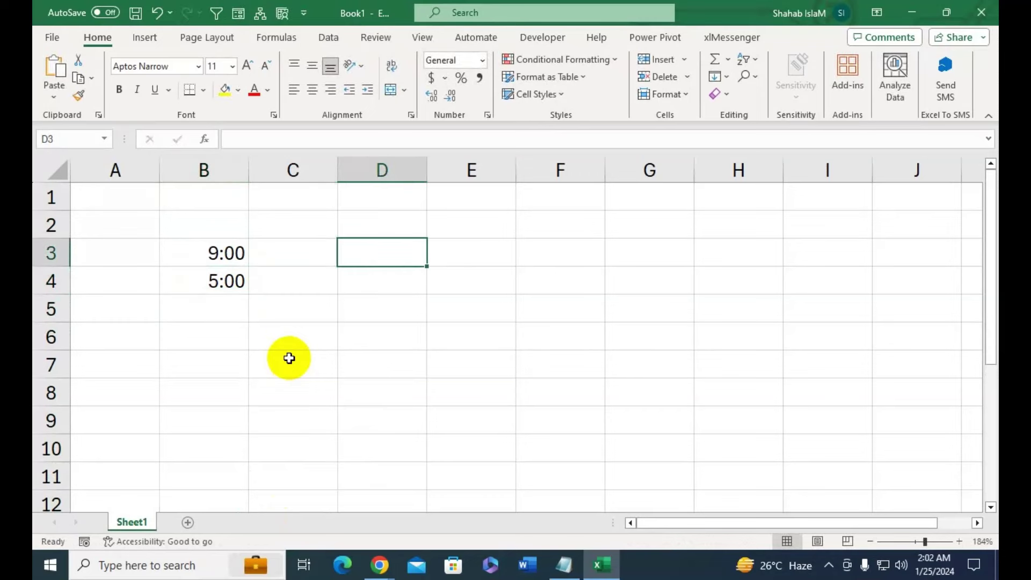
pyautogui.write('09:00')
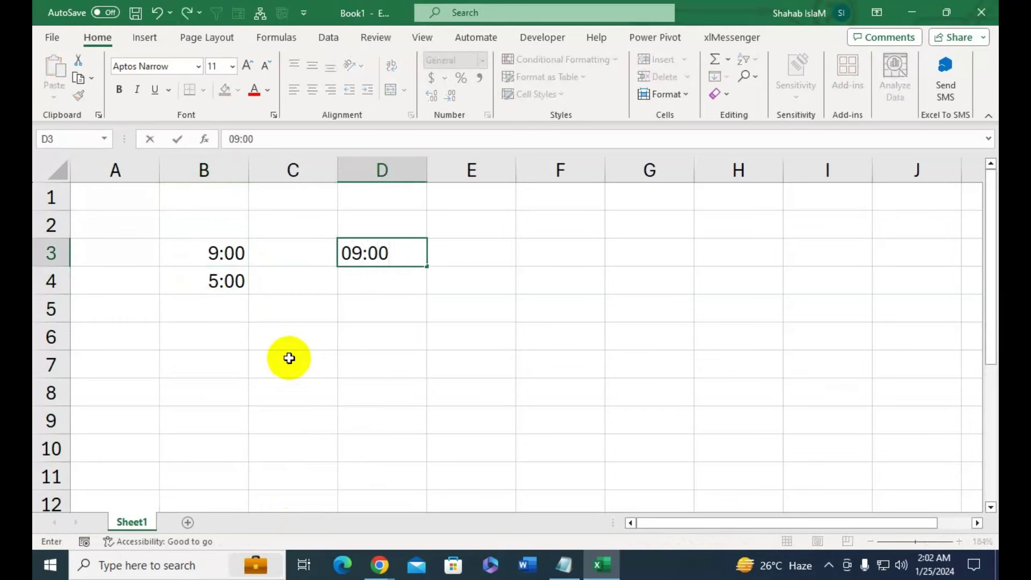
pyautogui.write('am')
pyautogui.press('Return')
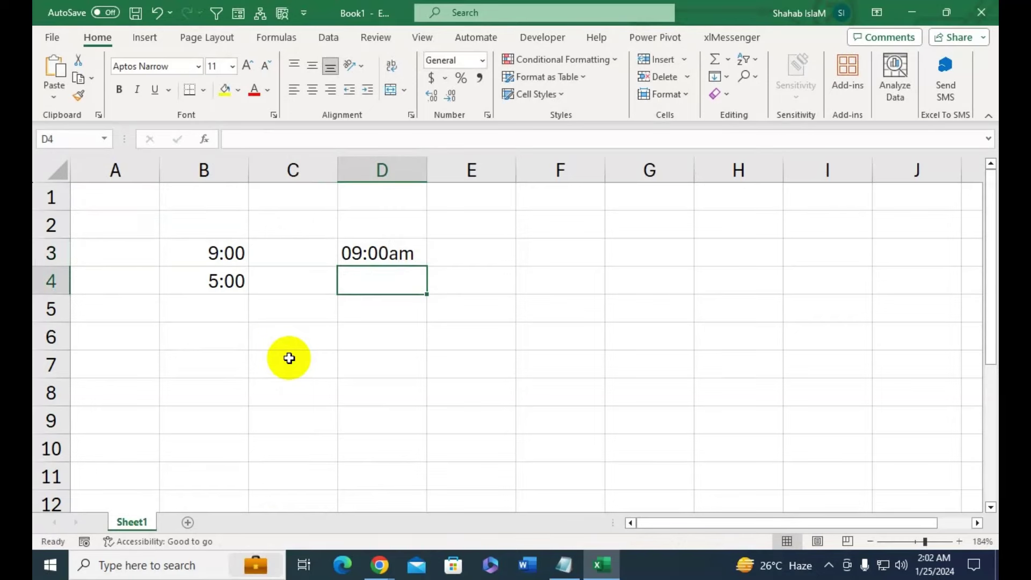
pyautogui.write('05:')
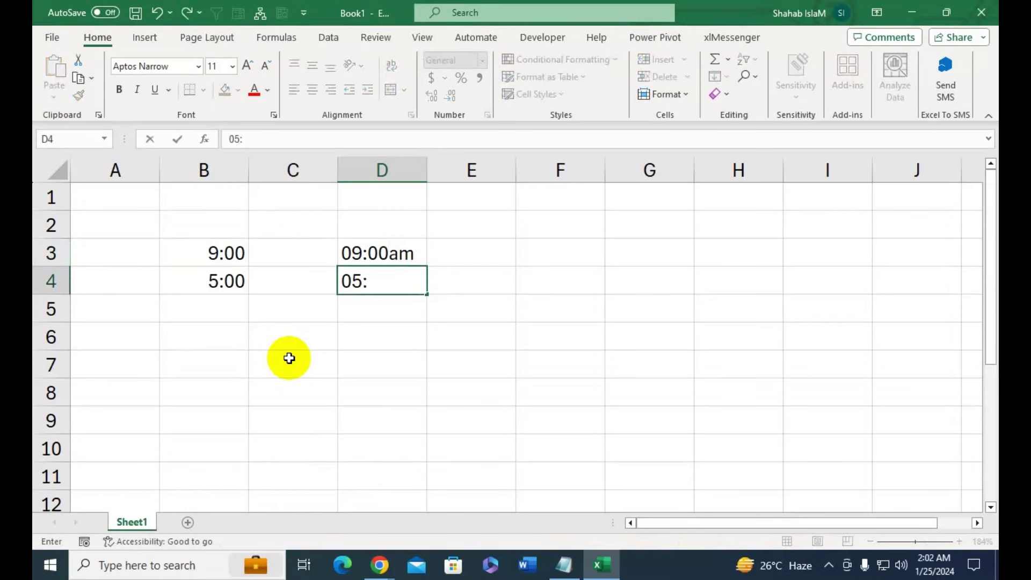
pyautogui.write('pm')
pyautogui.press('BackSpace')
pyautogui.press('BackSpace')
pyautogui.write('00pm')
pyautogui.press('Return')
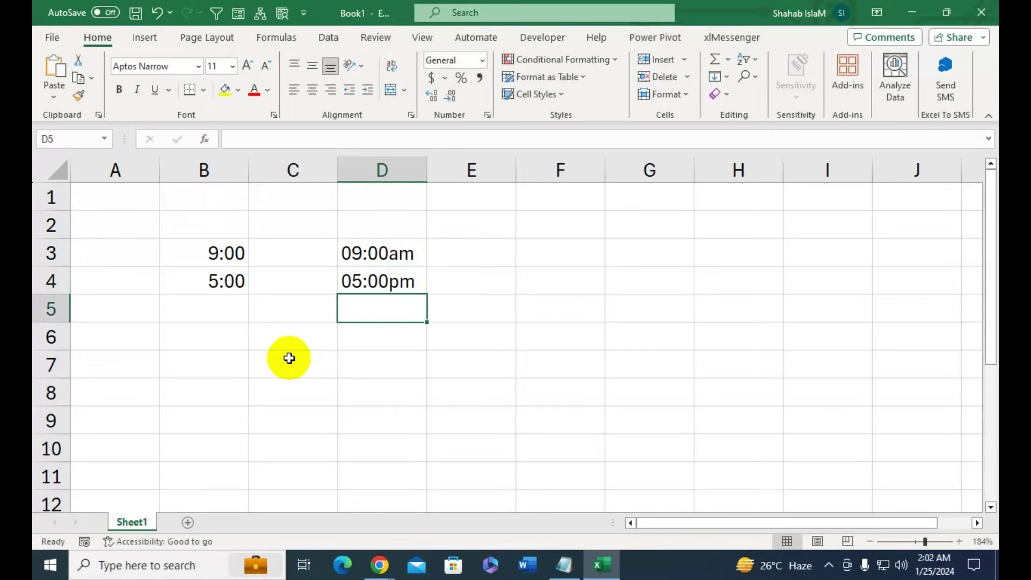
# Enter the start time in F3 so it displays 9:00 AM.
pyautogui.press('Up')
pyautogui.press('Up')
pyautogui.press('Right')
pyautogui.press('Down')
pyautogui.press('Down')
pyautogui.press('Right')
pyautogui.press('Up')
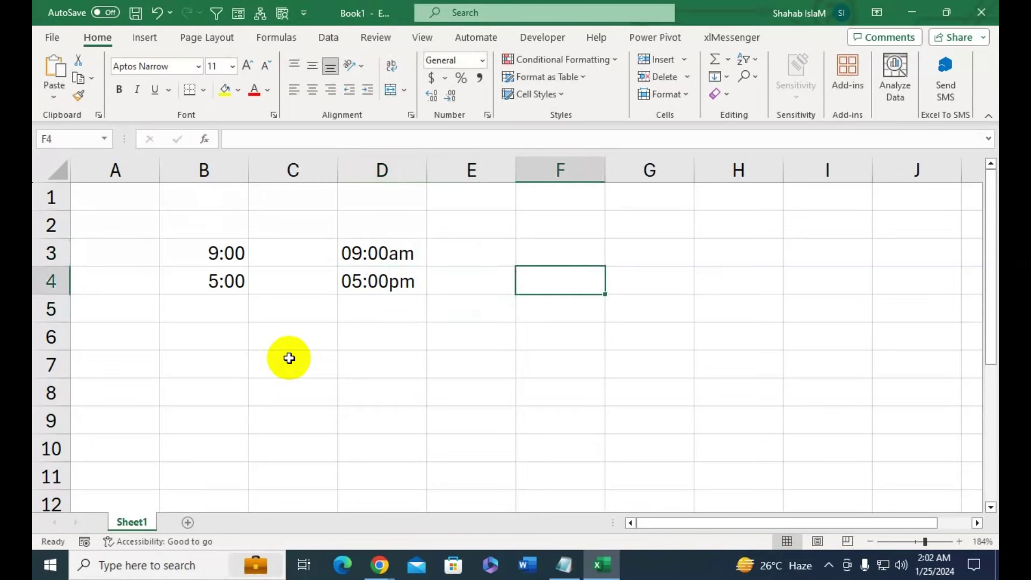
pyautogui.press('Up')
pyautogui.write('09:')
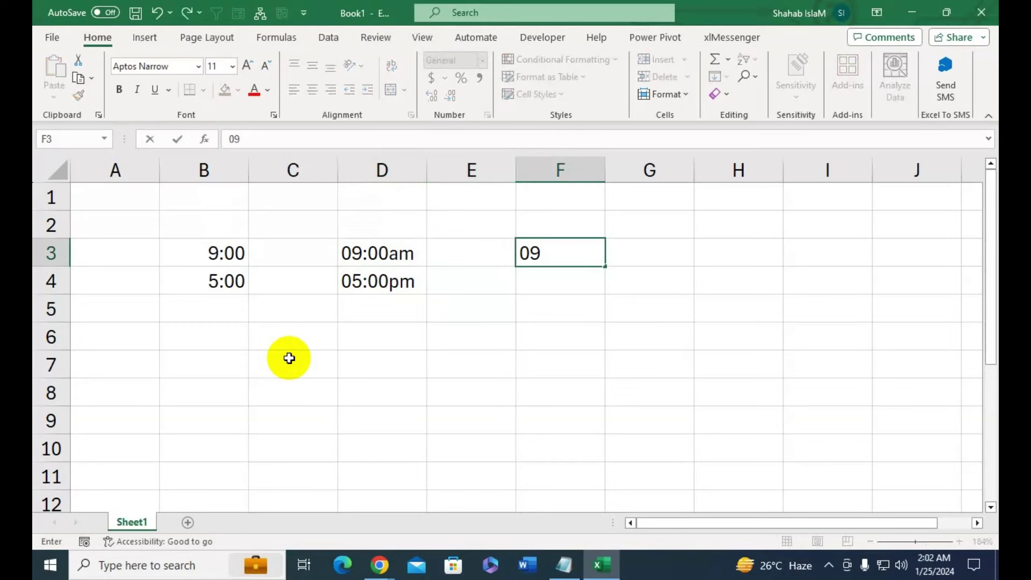
pyautogui.write('00')
pyautogui.write(' o')
pyautogui.press('BackSpace')
pyautogui.write('pm')
pyautogui.press('Return')
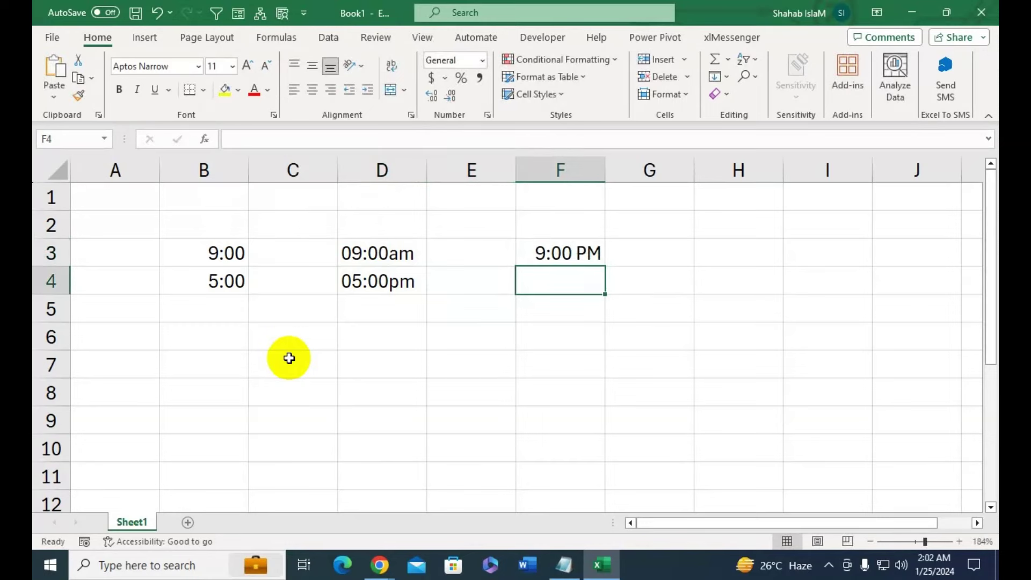
pyautogui.press('Up')
pyautogui.write('0')
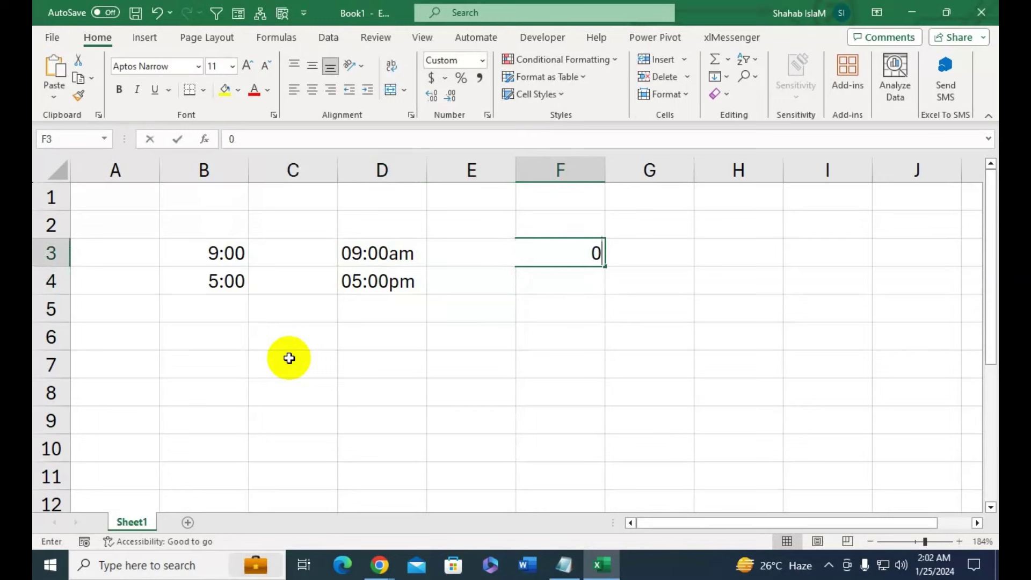
pyautogui.write('9:00')
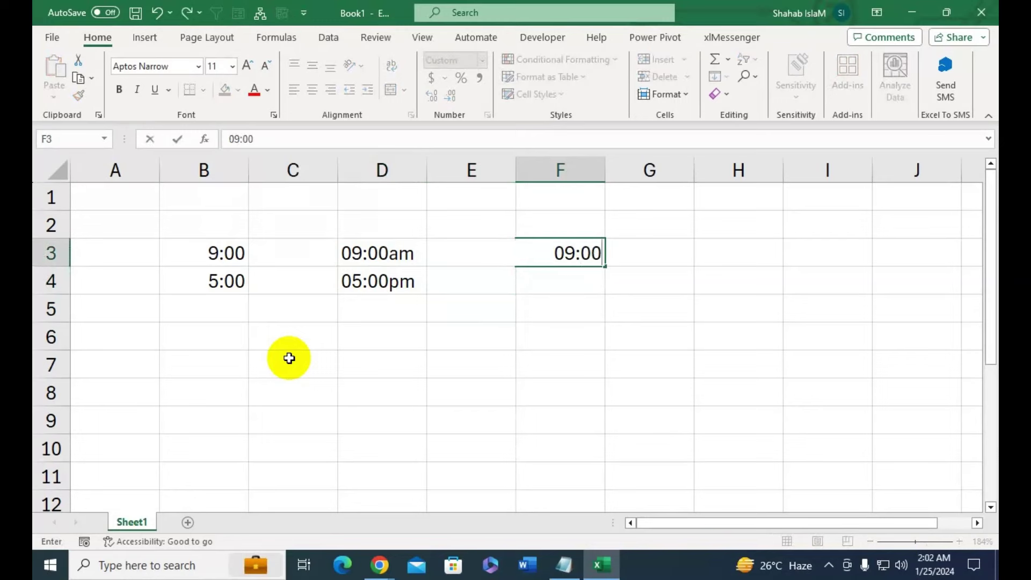
pyautogui.press('Return')
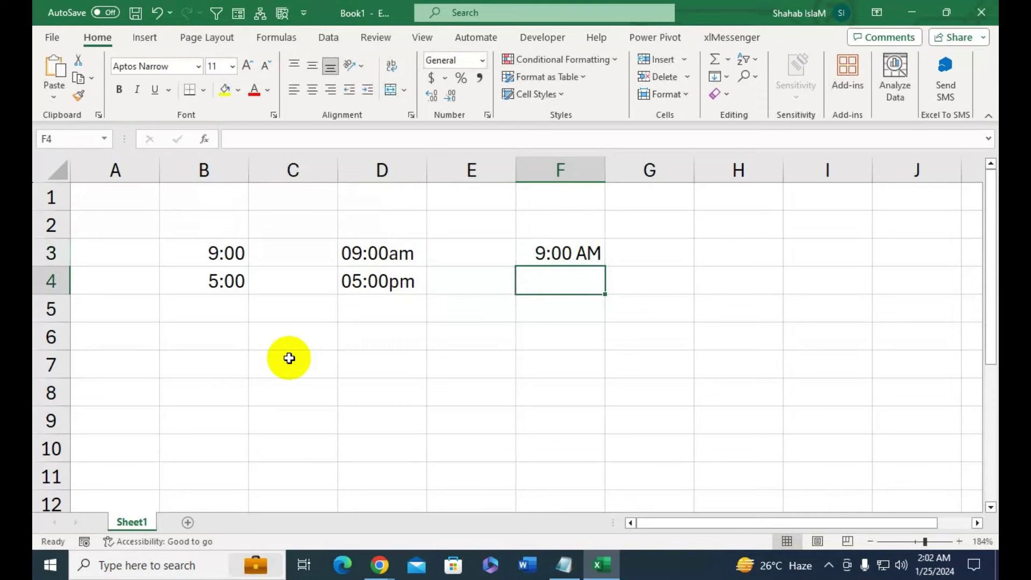
# Enter 05:00 pm in F4 so it displays 5:00 PM.
pyautogui.write('15:0')
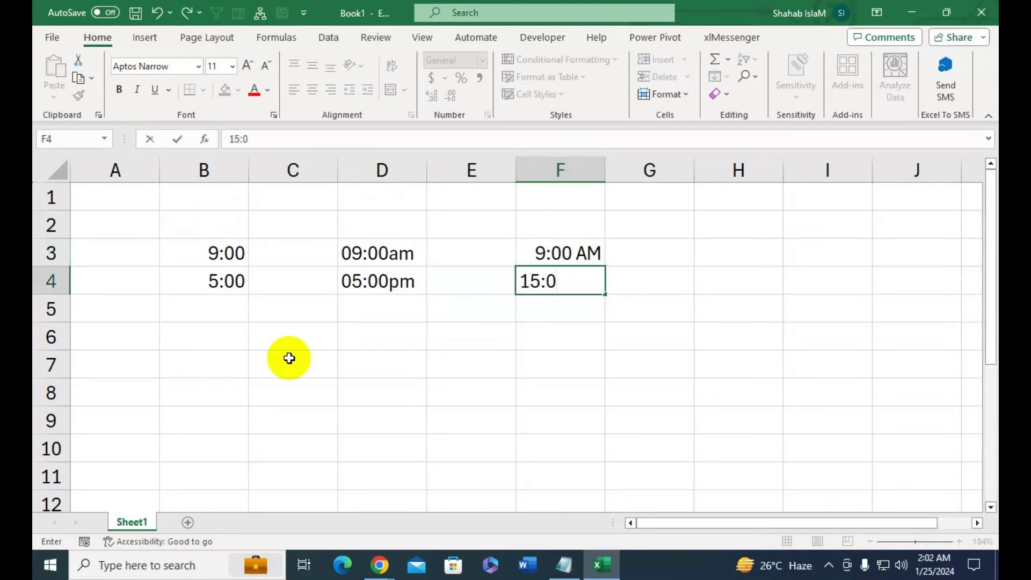
pyautogui.press('BackSpace')
pyautogui.press('BackSpace')
pyautogui.press('BackSpace')
pyautogui.press('BackSpace')
pyautogui.write('05')
pyautogui.write(':')
pyautogui.write('00')
pyautogui.write(' pm')
pyautogui.press('Return')
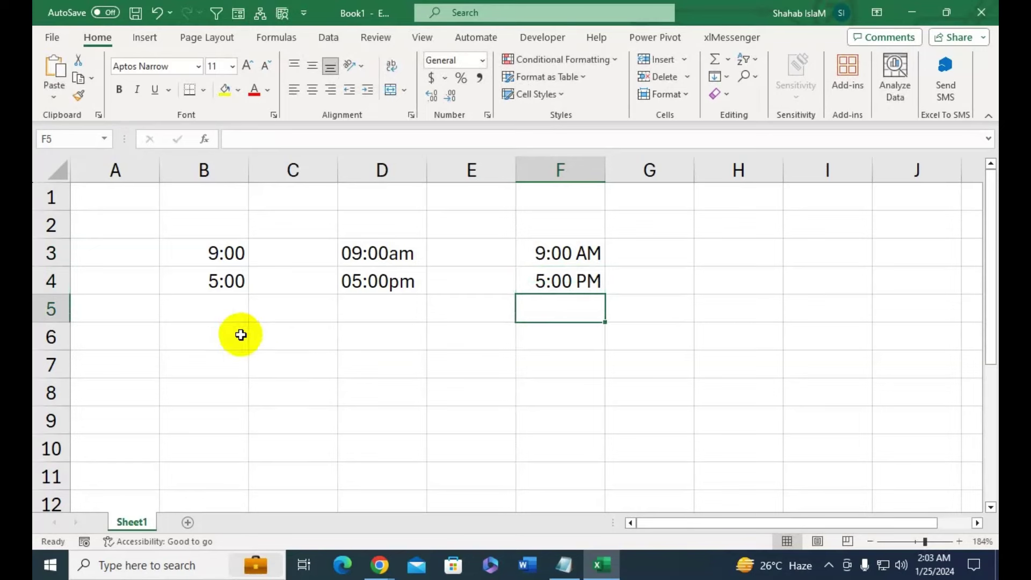
pyautogui.moveTo(375, 244); pyautogui.dragTo(378, 280)
pyautogui.moveTo(558, 250); pyautogui.dragTo(559, 277)
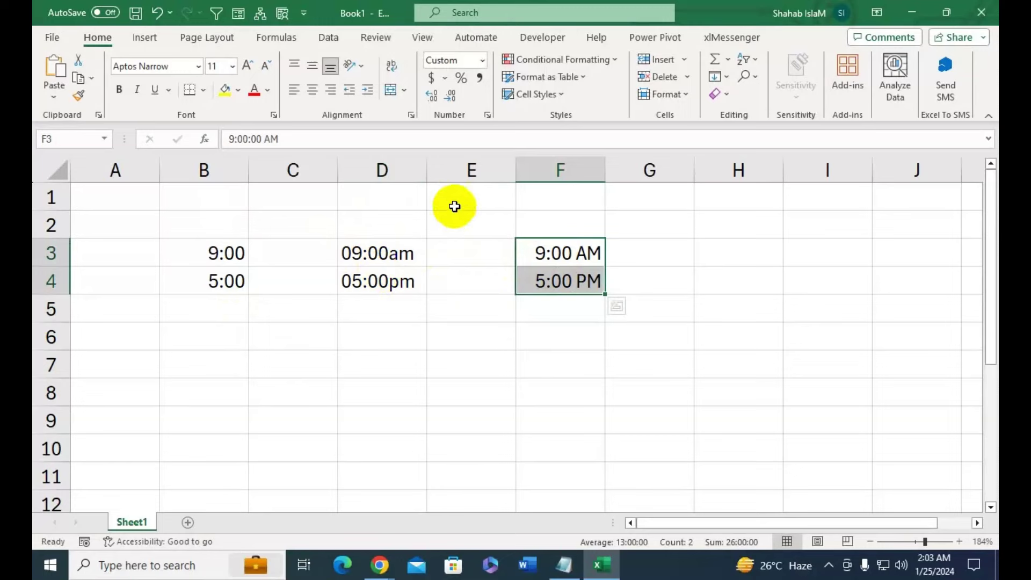
pyautogui.click(533, 253)
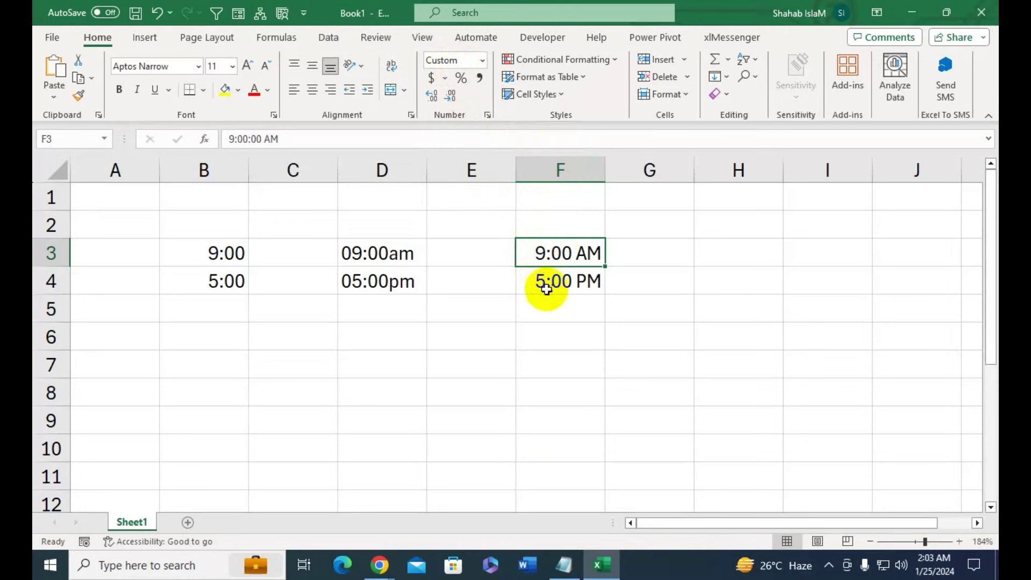
pyautogui.click(381, 257)
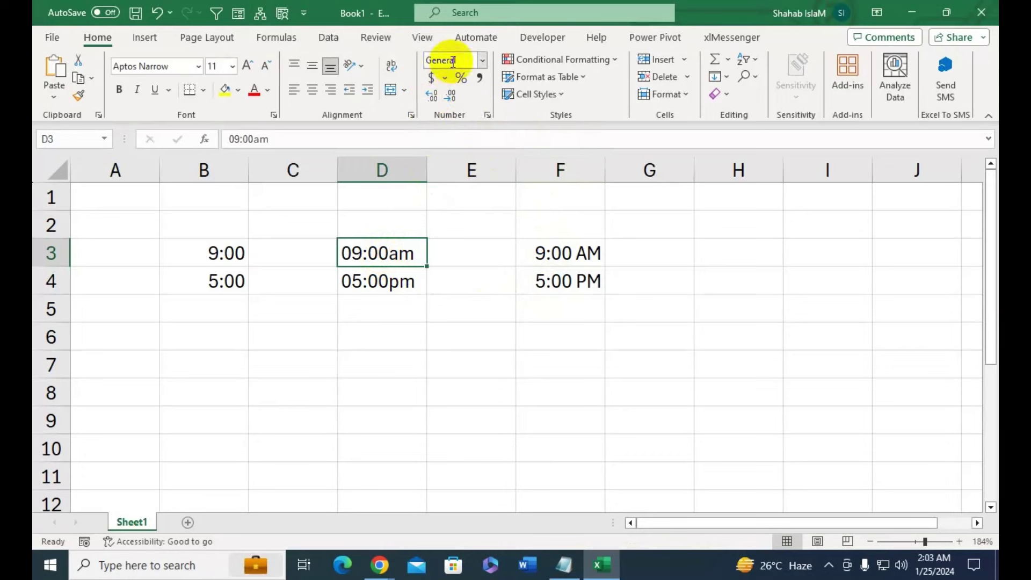
pyautogui.click(287, 194)
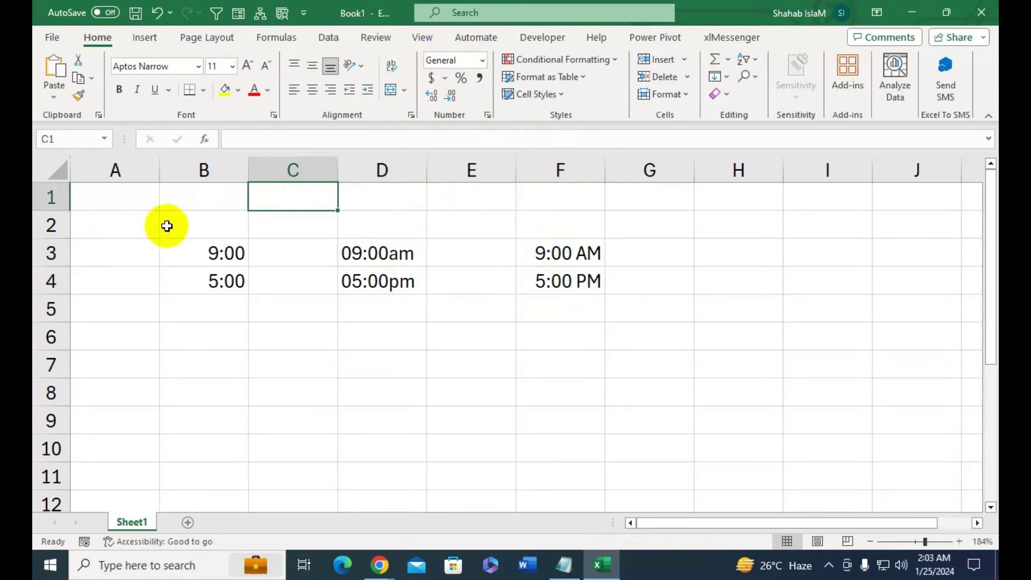
pyautogui.click(182, 276)
pyautogui.click(241, 225)
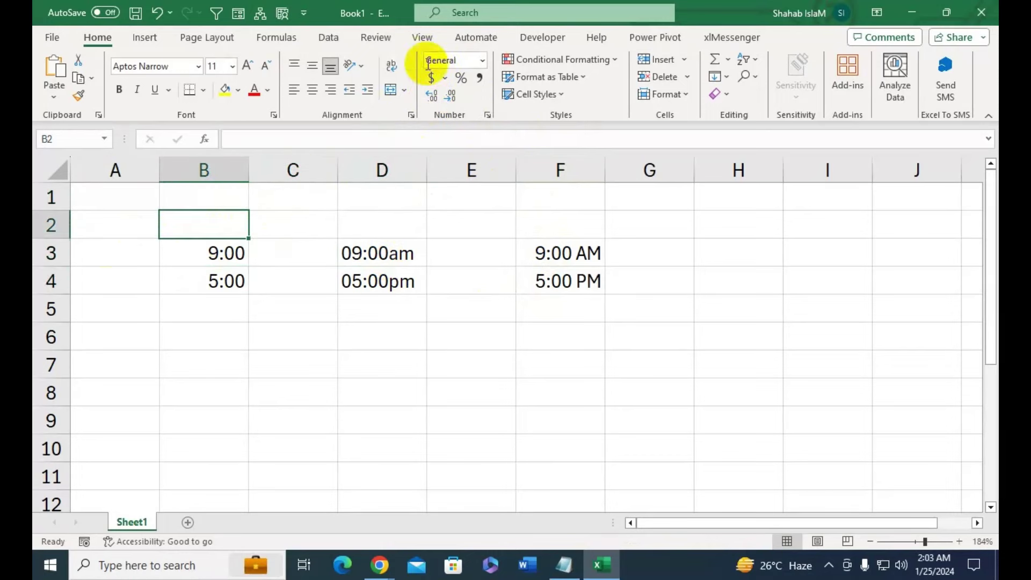
pyautogui.click(347, 253)
pyautogui.click(214, 279)
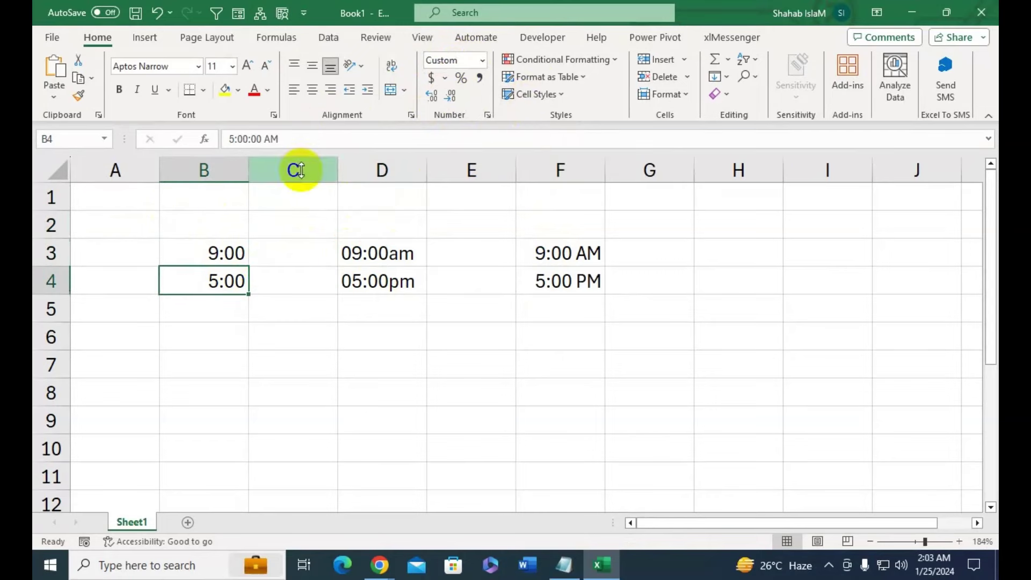
pyautogui.click(378, 253)
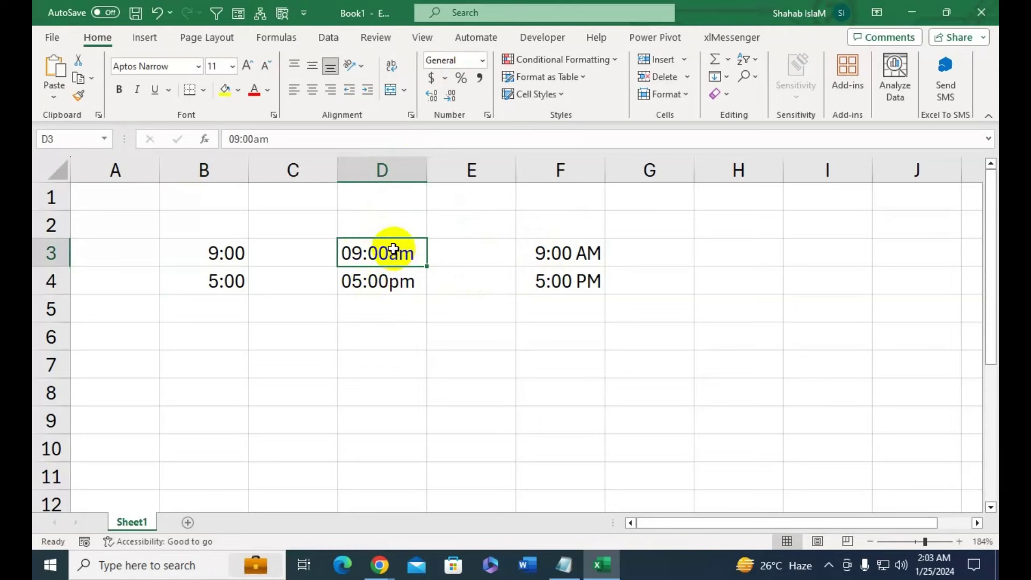
pyautogui.doubleClick(386, 257)
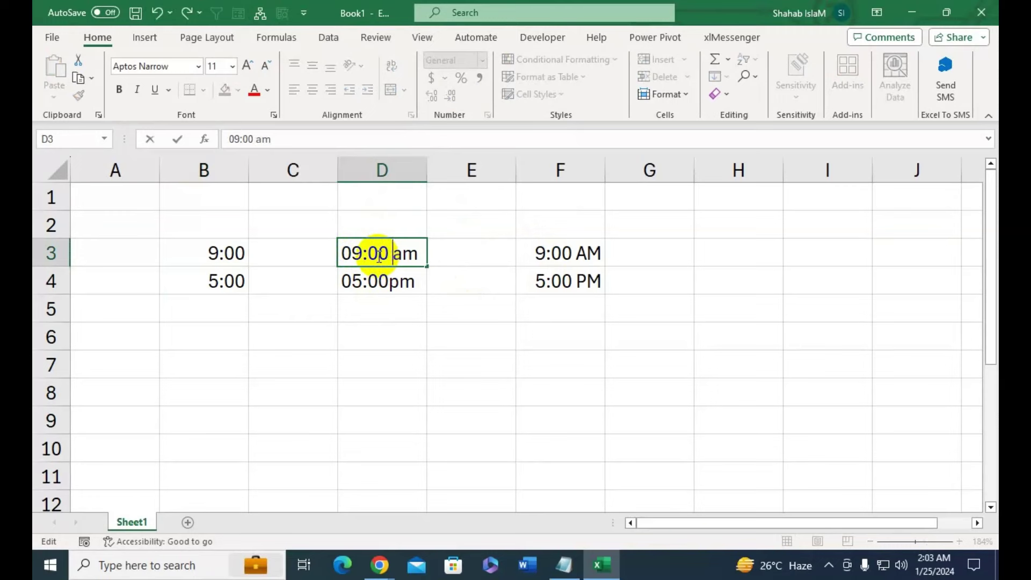
pyautogui.press('Return')
pyautogui.doubleClick(370, 279)
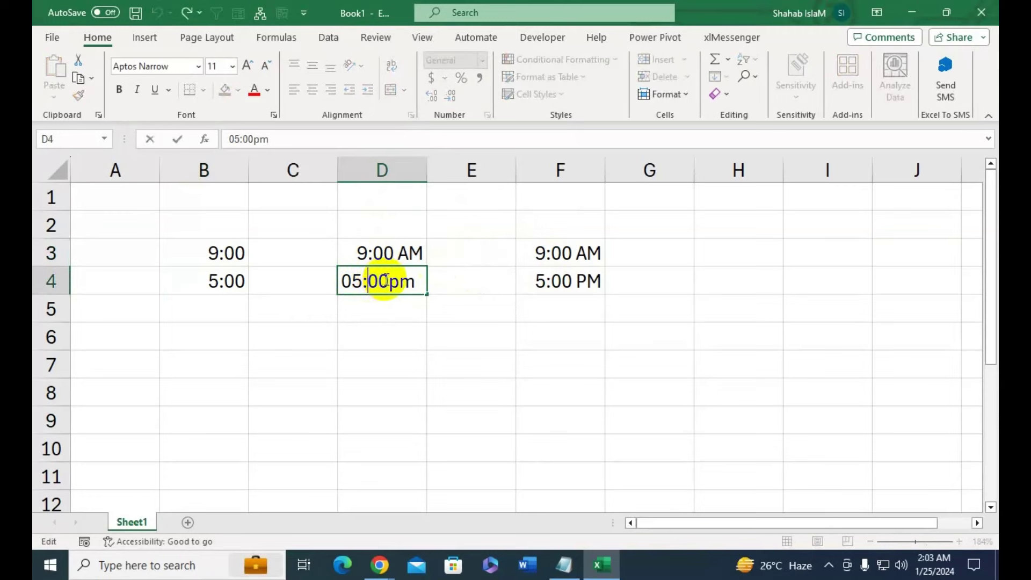
pyautogui.press('Return')
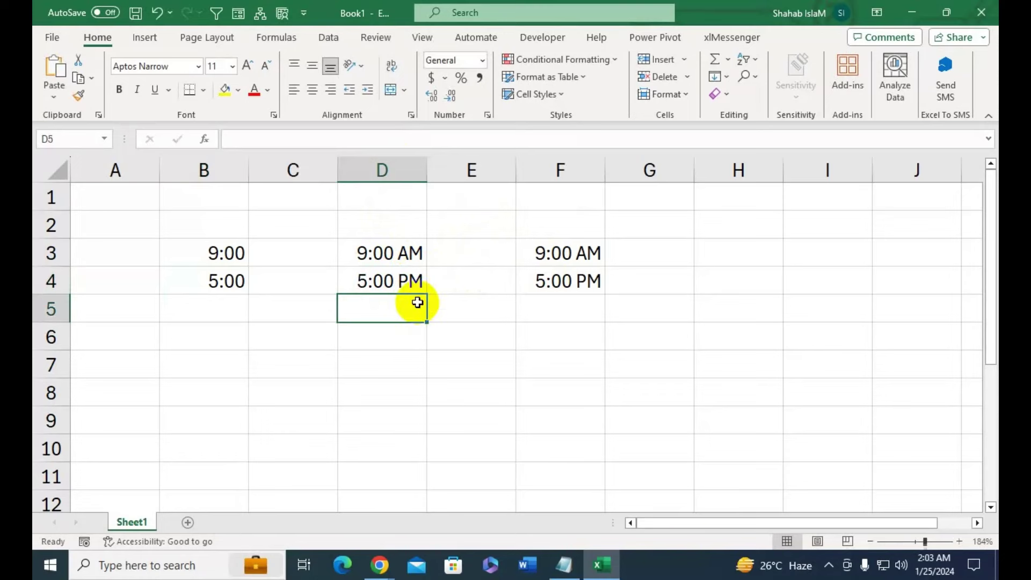
pyautogui.click(407, 269)
pyautogui.click(407, 258)
pyautogui.moveTo(406, 258); pyautogui.dragTo(407, 282)
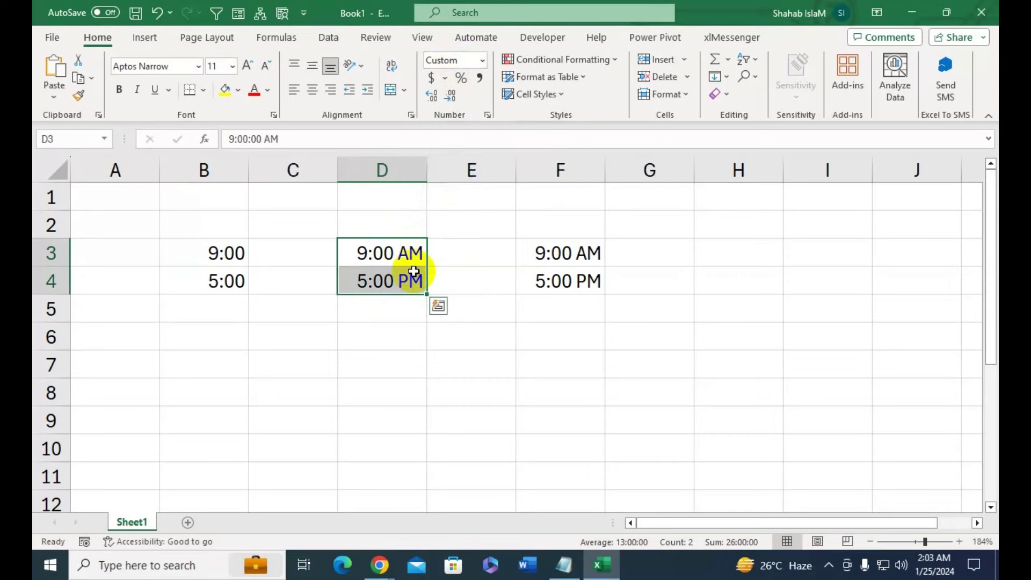
pyautogui.hotkey('ctrl', 'z')
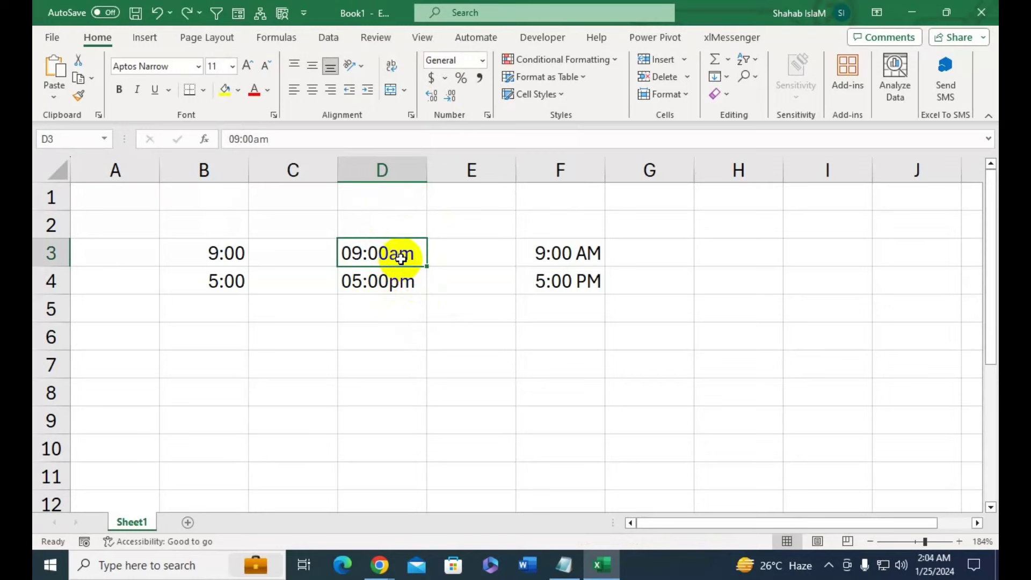
# Enter =D4-D3 in D5, which returns #VALUE!
pyautogui.click(378, 307)
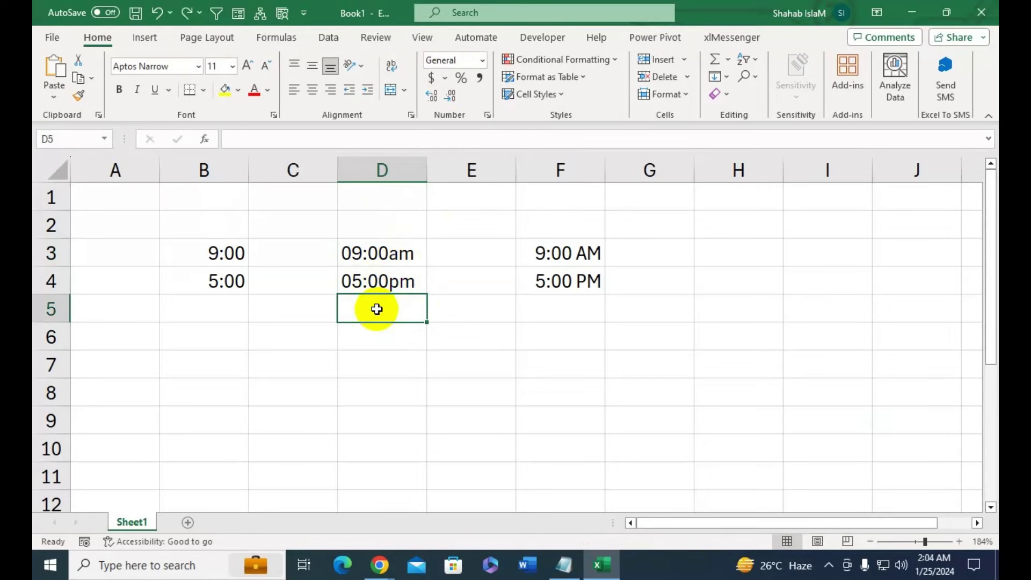
pyautogui.write('=')
pyautogui.press('Up')
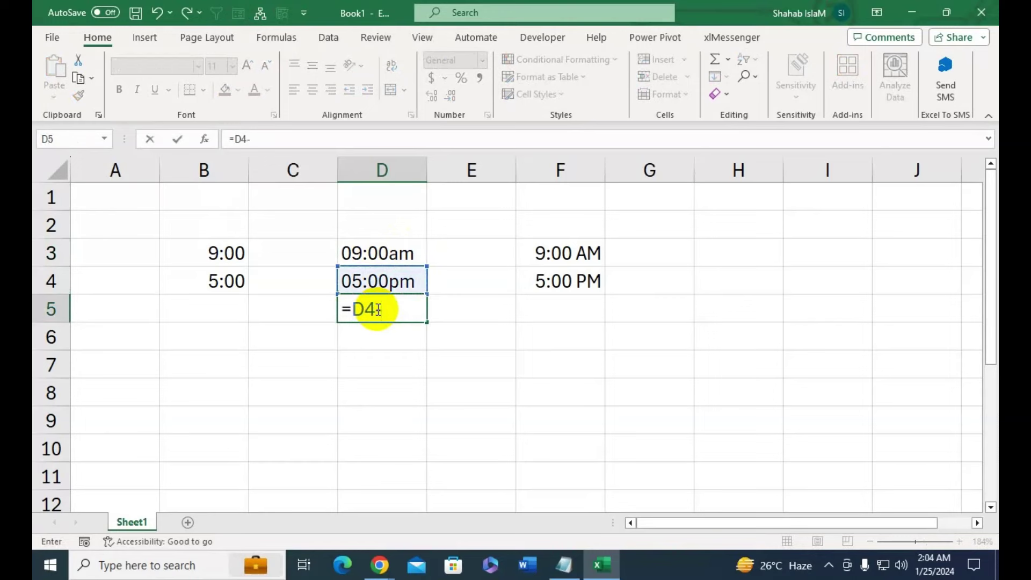
pyautogui.press('Up')
pyautogui.press('Up')
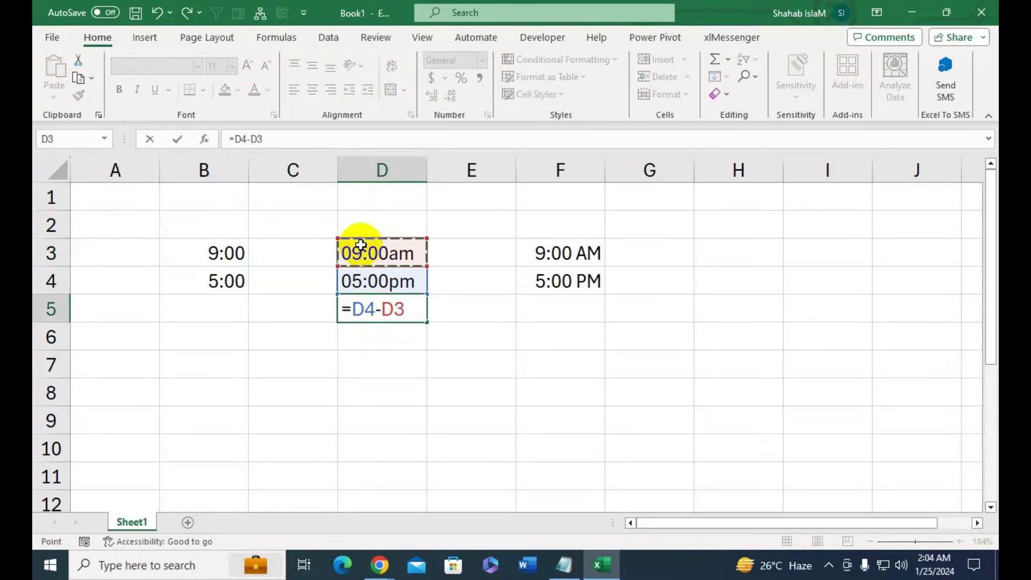
pyautogui.press('Return')
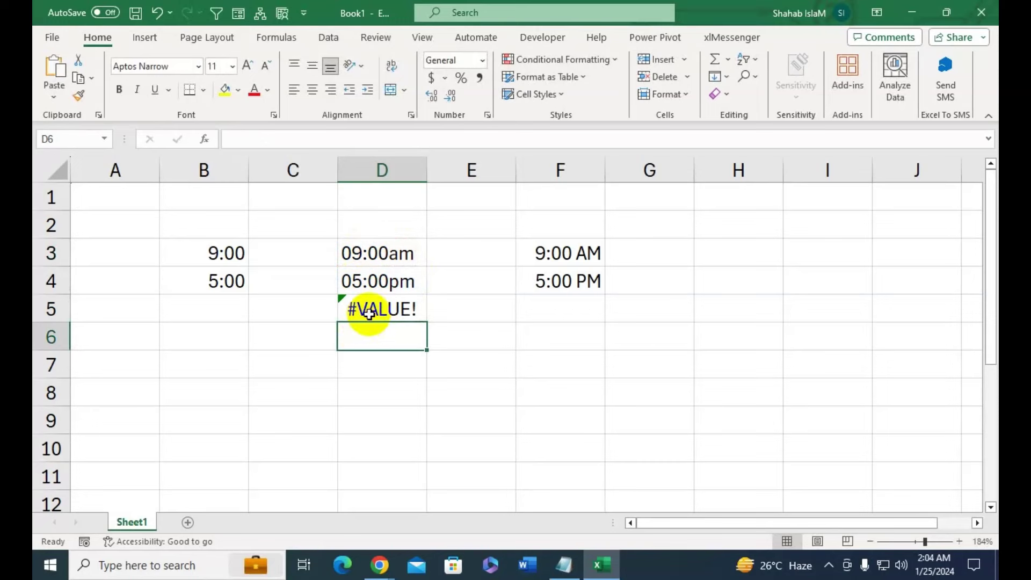
pyautogui.click(370, 314)
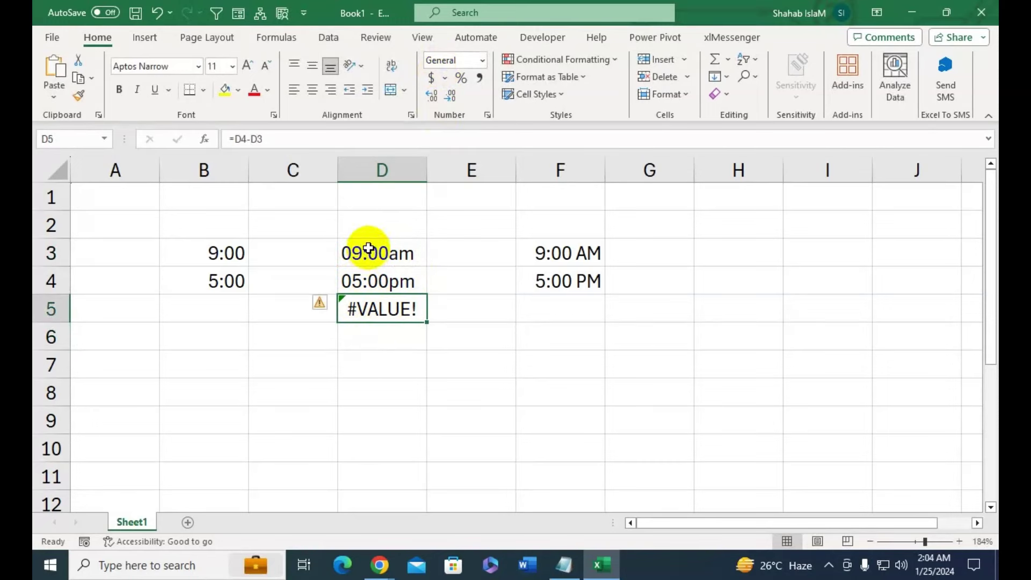
# Enter =F4-F3 in F5, which returns 8:00 AM.
pyautogui.click(564, 313)
pyautogui.write('=')
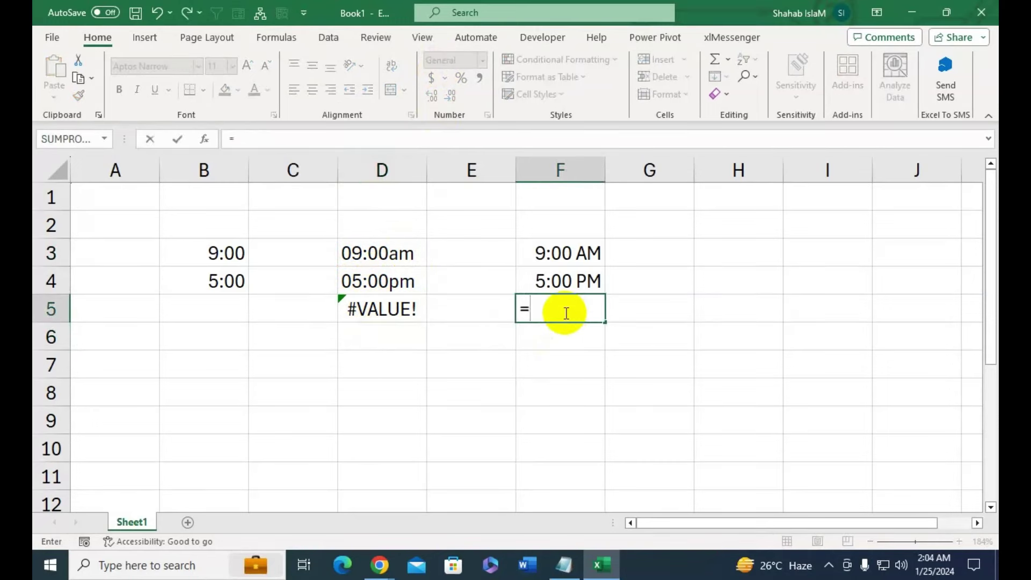
pyautogui.press('Up')
pyautogui.press('Up')
pyautogui.press('Up')
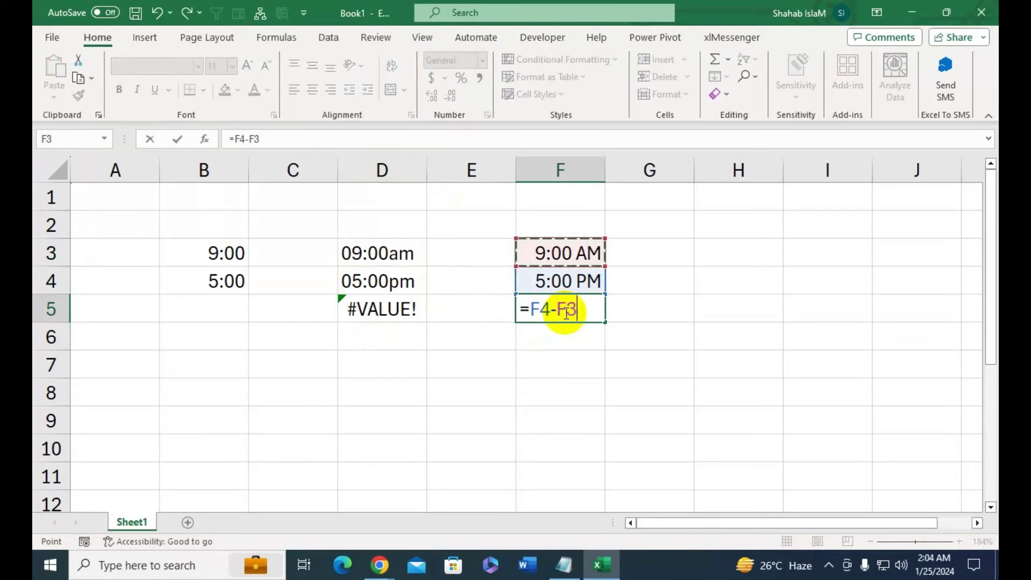
pyautogui.press('Return')
pyautogui.click(564, 311)
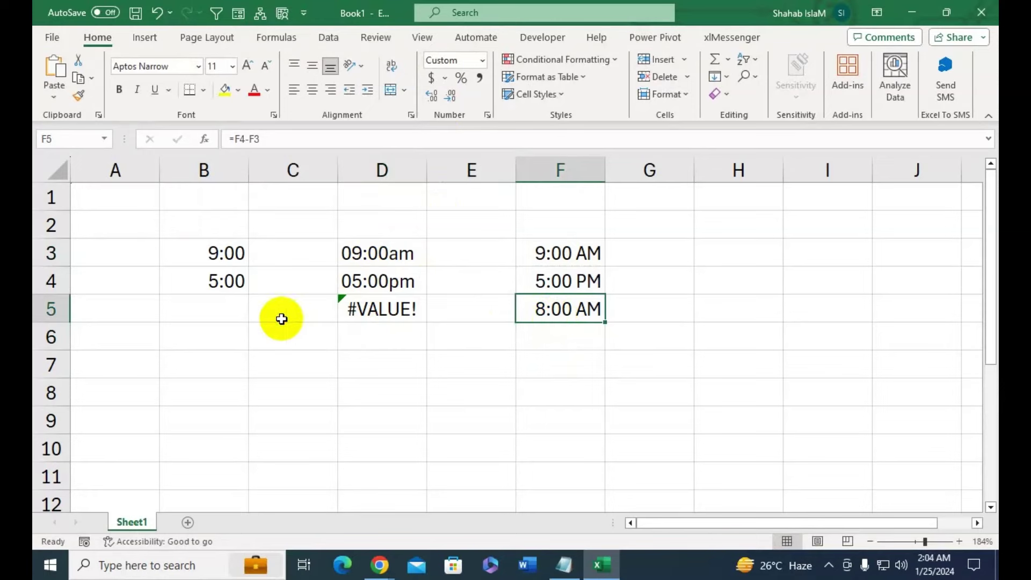
pyautogui.click(241, 317)
# Enter =B4-B3 in B5 and widen column B to show the result.
pyautogui.write('=')
pyautogui.press('Up')
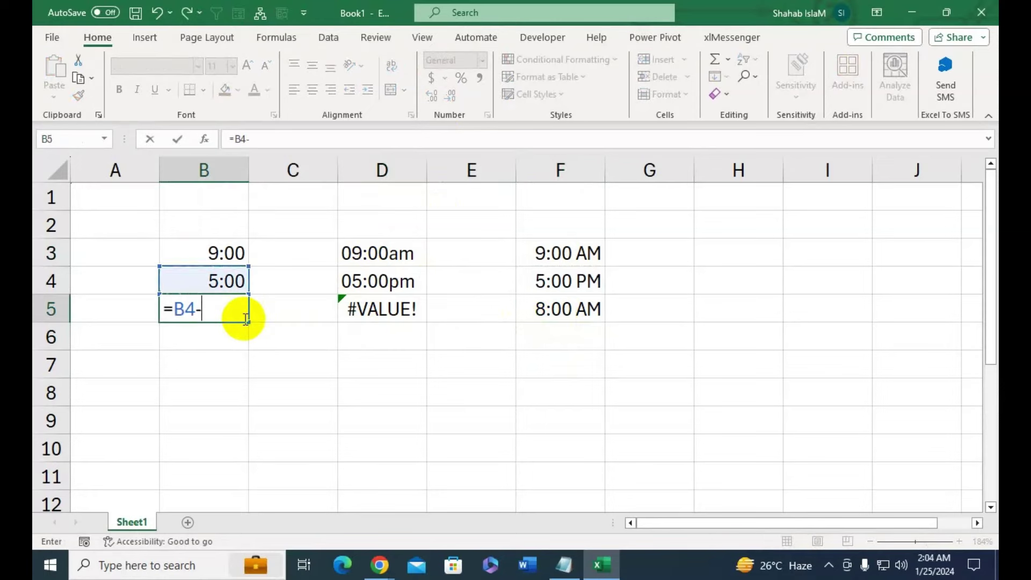
pyautogui.press('Up')
pyautogui.press('Up')
pyautogui.press('Return')
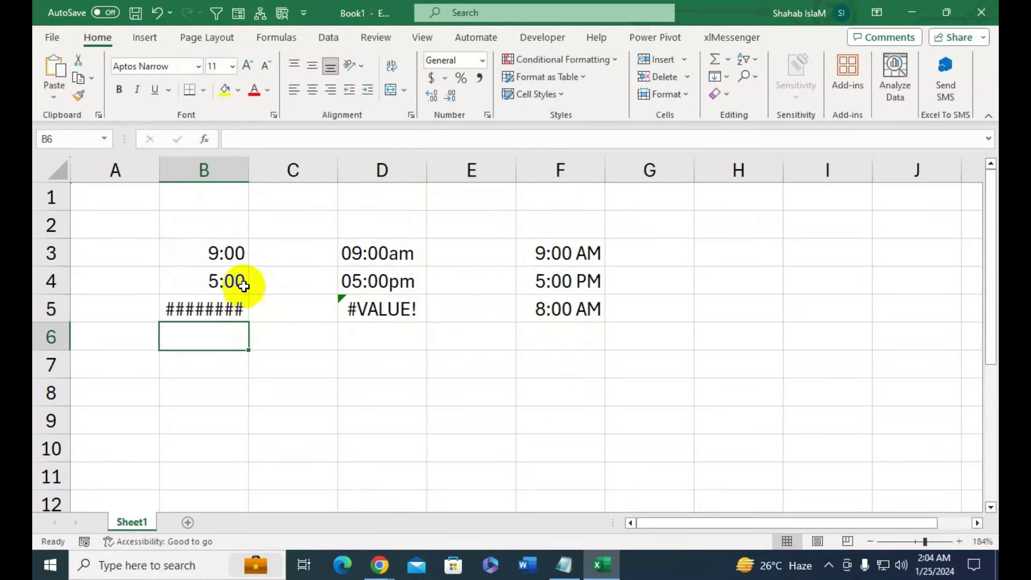
pyautogui.doubleClick(248, 168)
pyautogui.moveTo(206, 168); pyautogui.dragTo(269, 169)
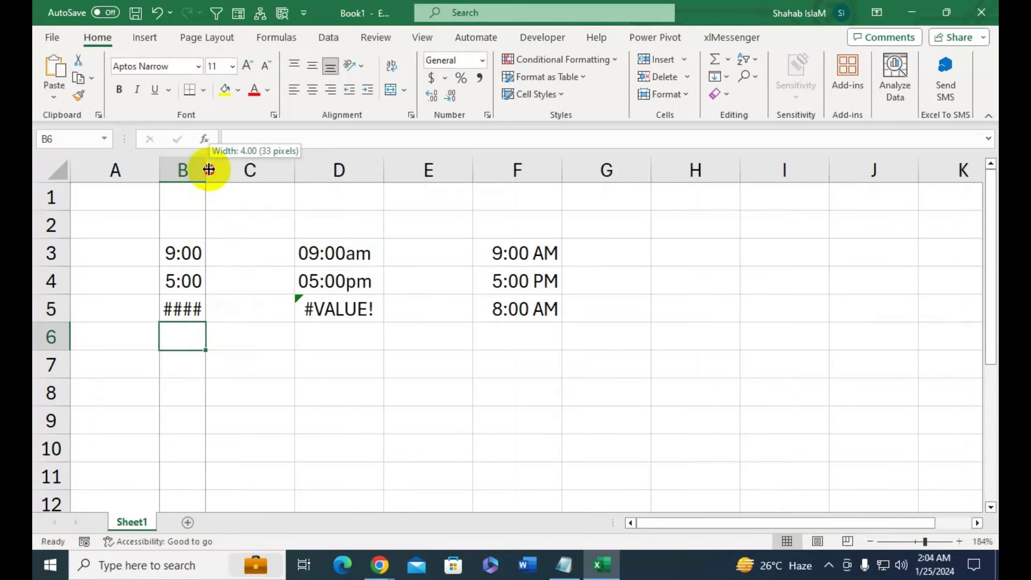
# Set B5's number format to General so it shows -0.1666667.
pyautogui.click(233, 314)
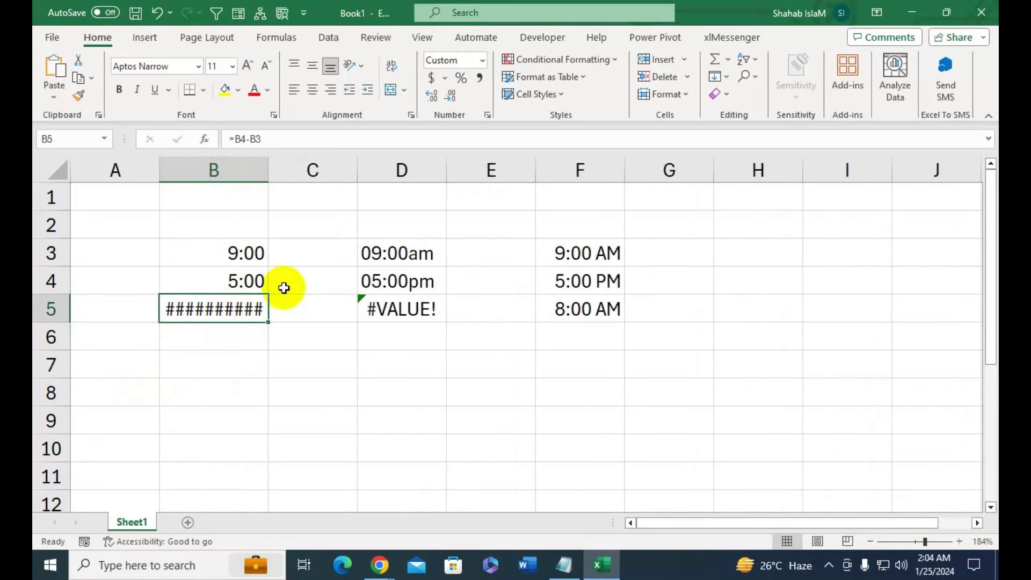
pyautogui.click(482, 60)
pyautogui.click(477, 79)
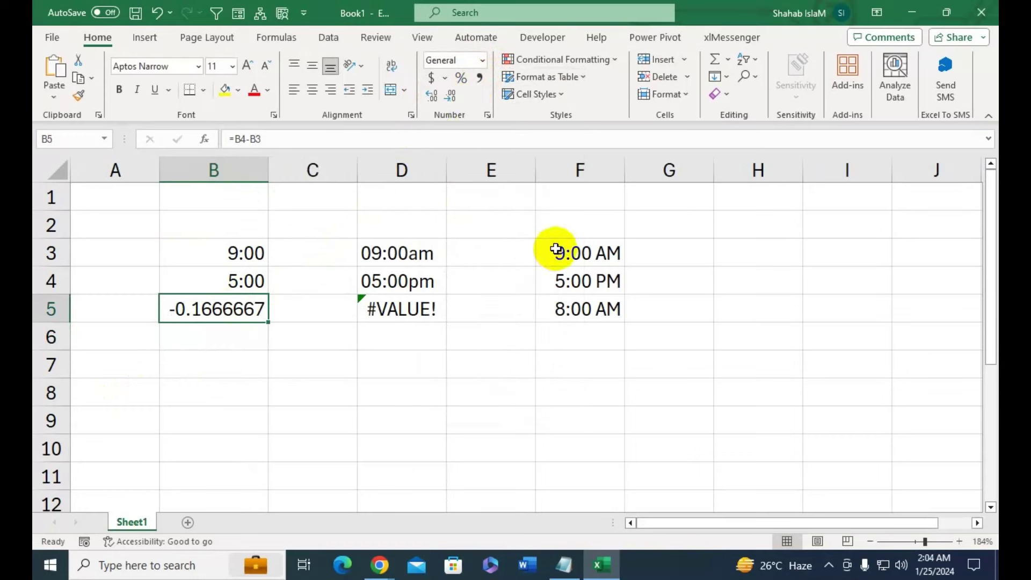
pyautogui.click(588, 308)
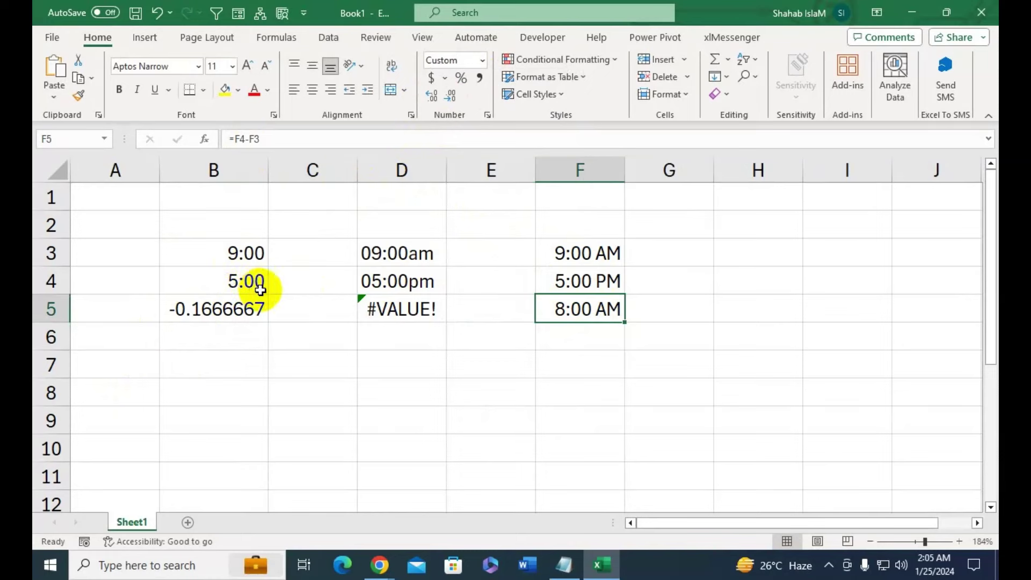
# Inspect the stored values in B3, B4, D3, D5 and F4.
pyautogui.click(264, 258)
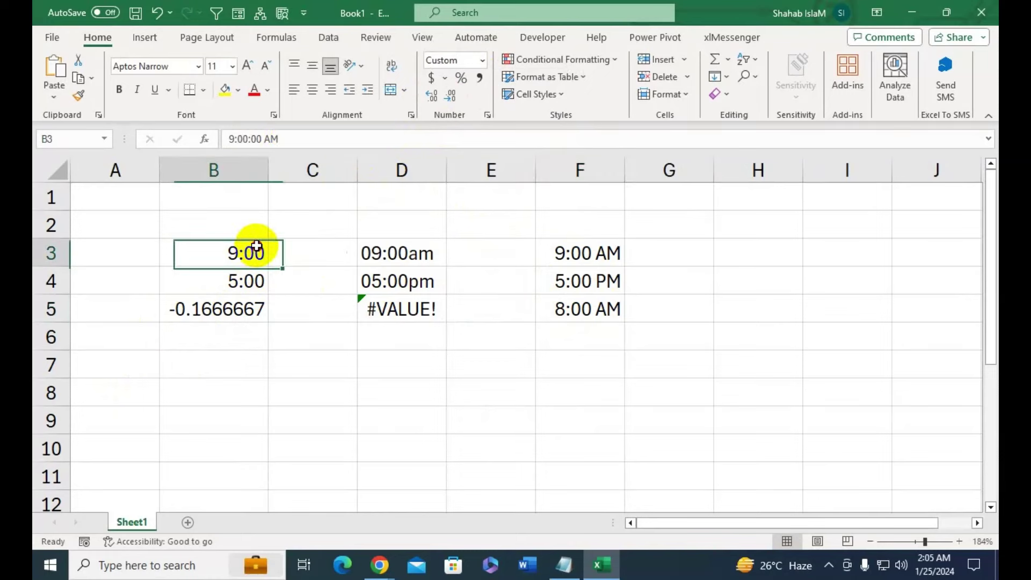
pyautogui.click(244, 282)
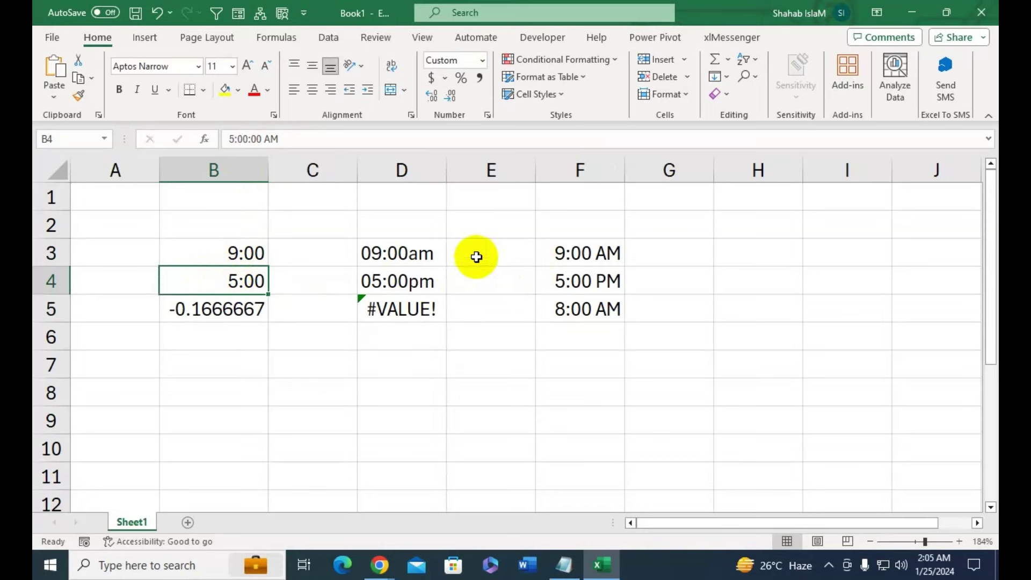
pyautogui.click(403, 255)
pyautogui.click(391, 310)
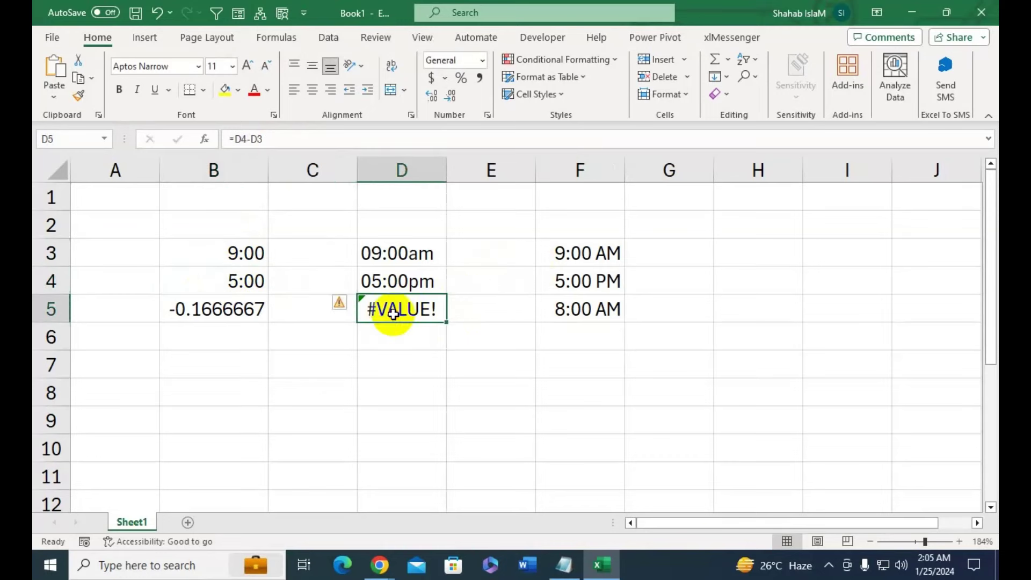
pyautogui.click(594, 281)
pyautogui.click(218, 260)
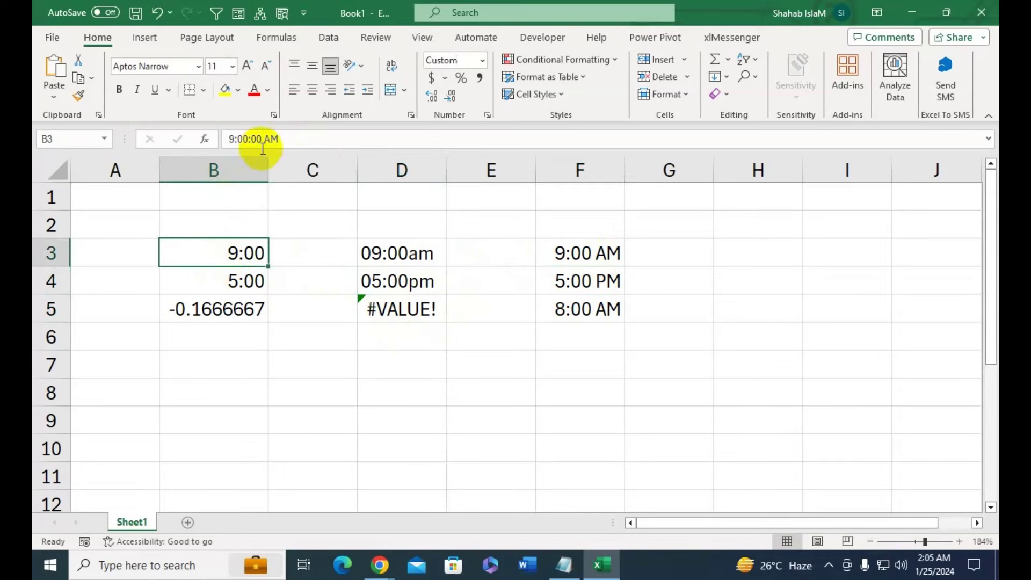
pyautogui.click(245, 279)
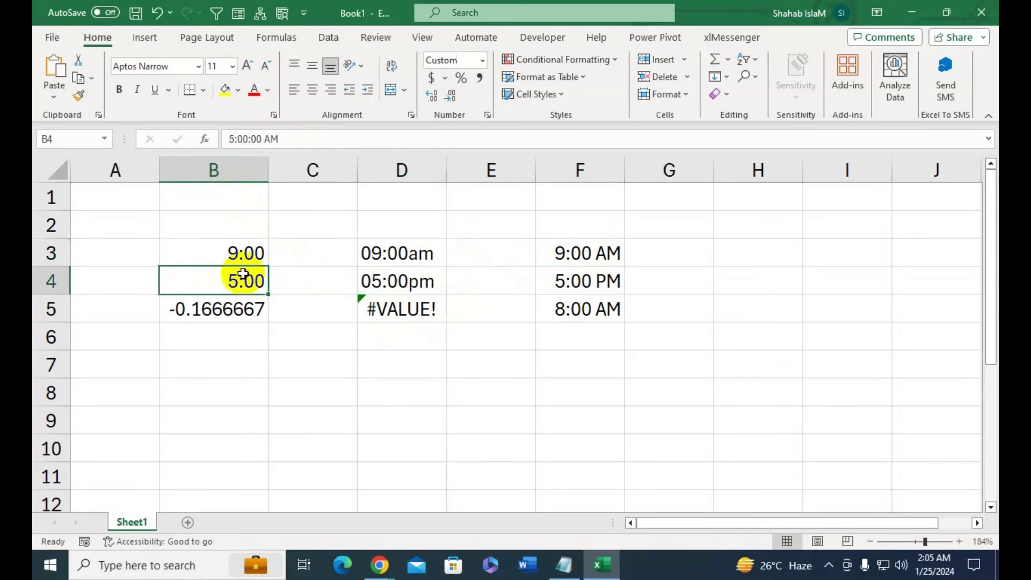
# Replace B5's formula with =MOD(B4-B3,1), giving 20:00.
pyautogui.click(235, 303)
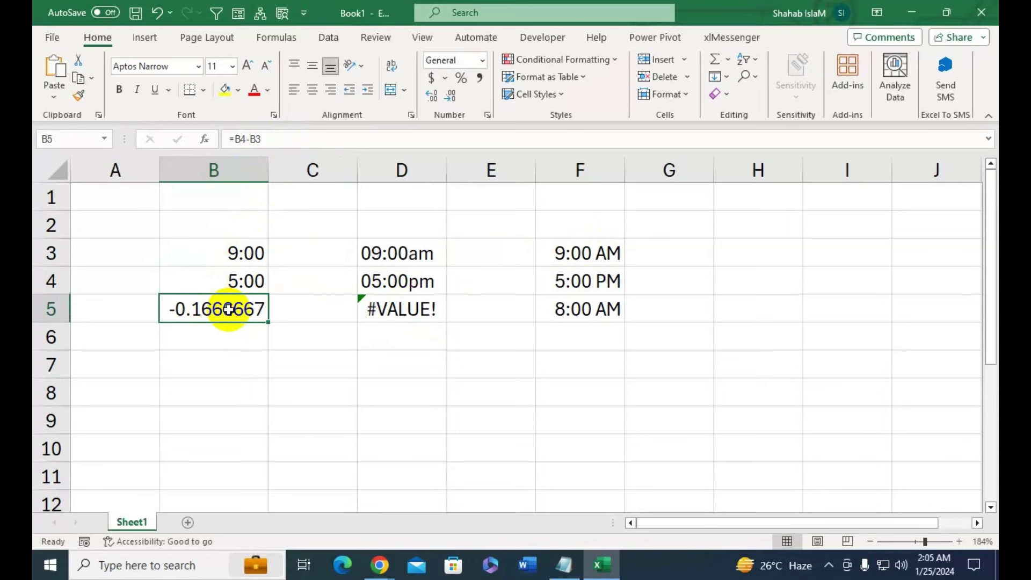
pyautogui.write('=mod')
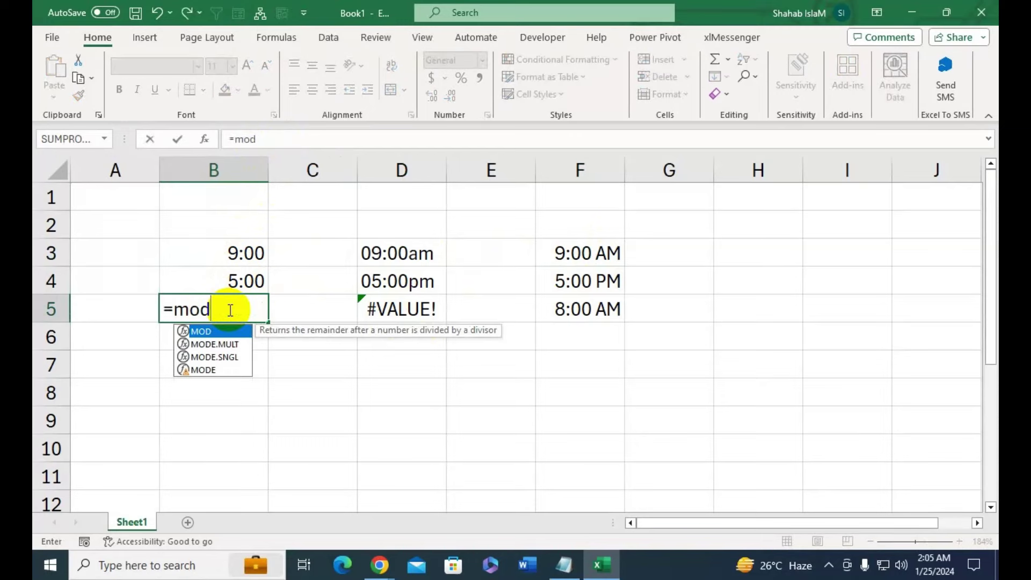
pyautogui.press('Tab')
pyautogui.press('Up')
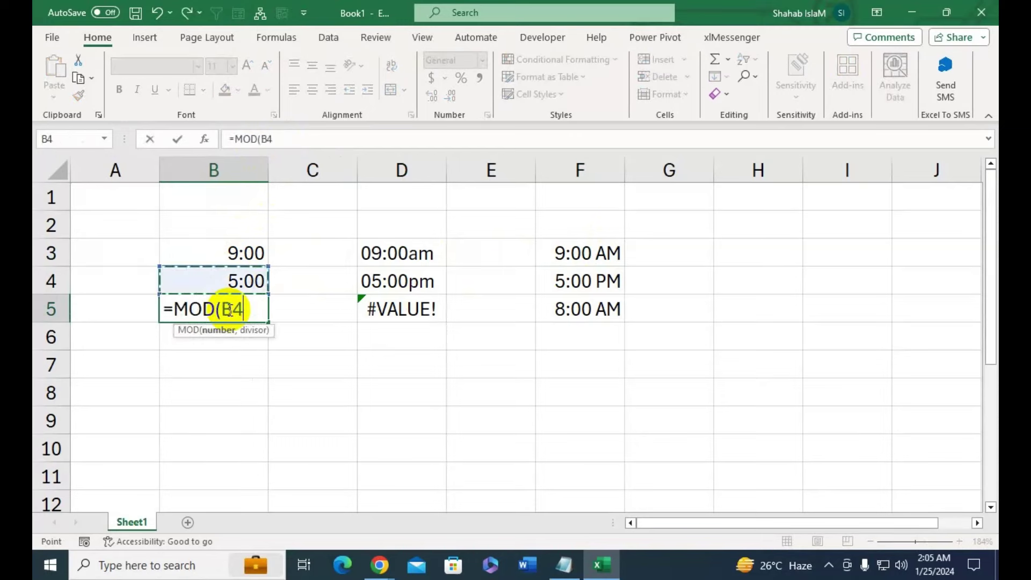
pyautogui.press('Up')
pyautogui.press('Up')
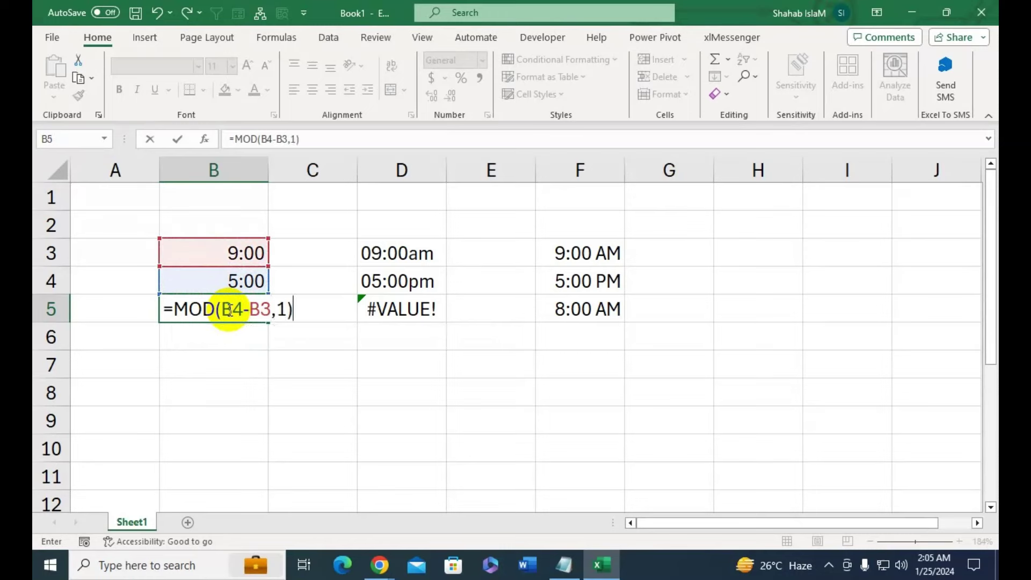
pyautogui.press('Return')
pyautogui.click(230, 307)
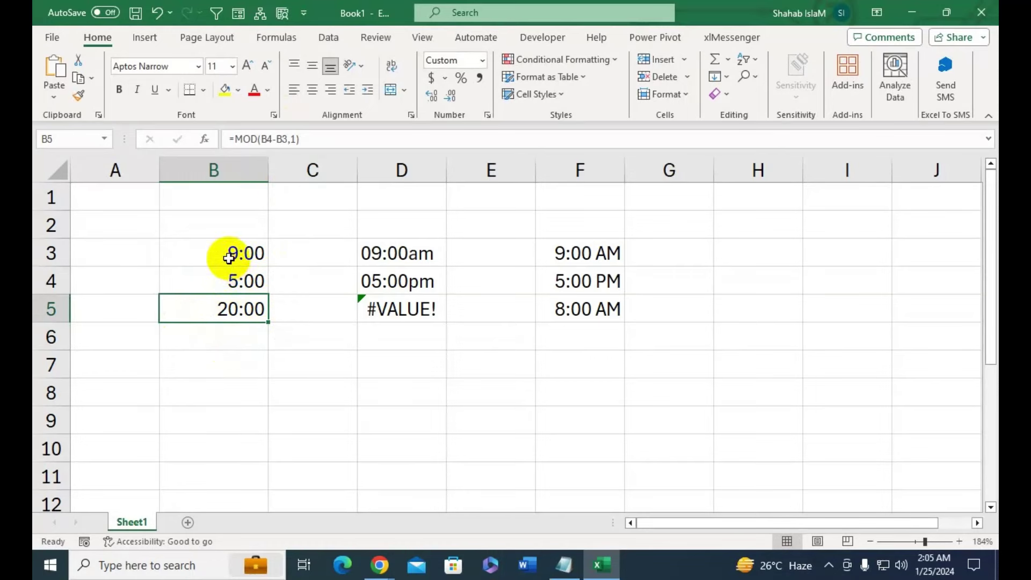
pyautogui.moveTo(230, 257); pyautogui.dragTo(225, 301)
# Clear B3:B5 and D5, and delete column F with its times.
pyautogui.press('Delete')
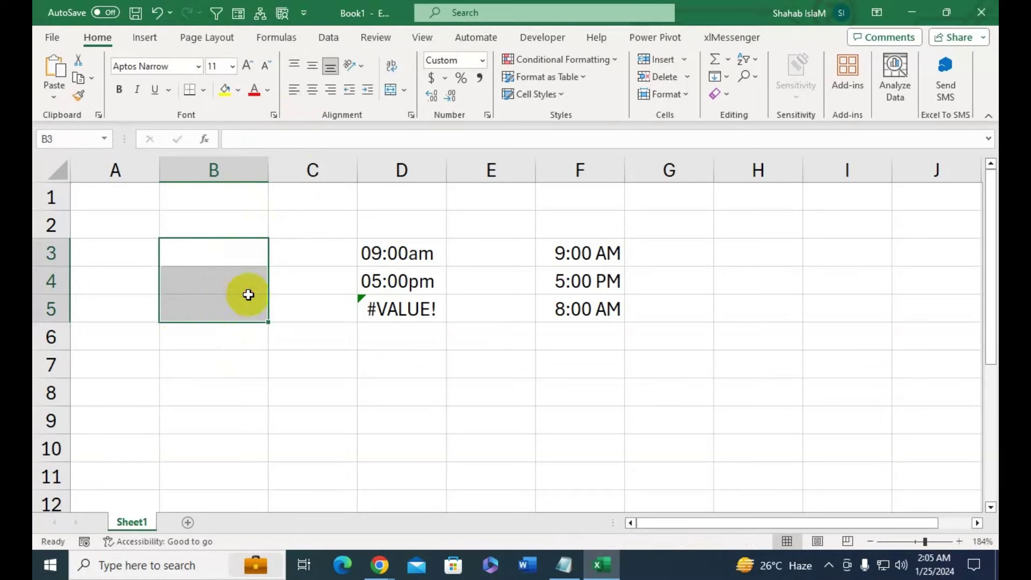
pyautogui.click(421, 312)
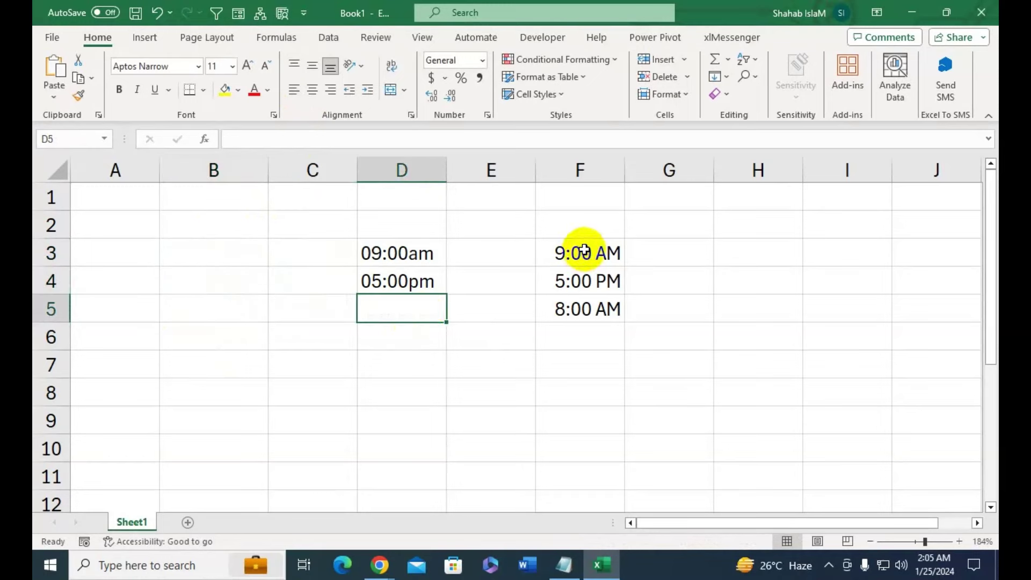
pyautogui.moveTo(586, 248); pyautogui.dragTo(591, 338)
pyautogui.rightClick(578, 172)
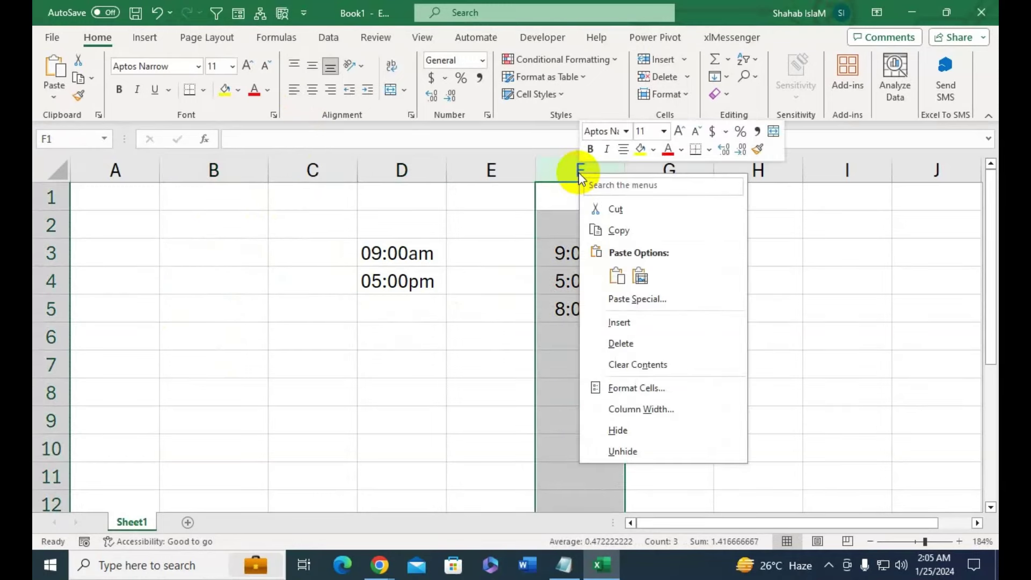
pyautogui.click(627, 343)
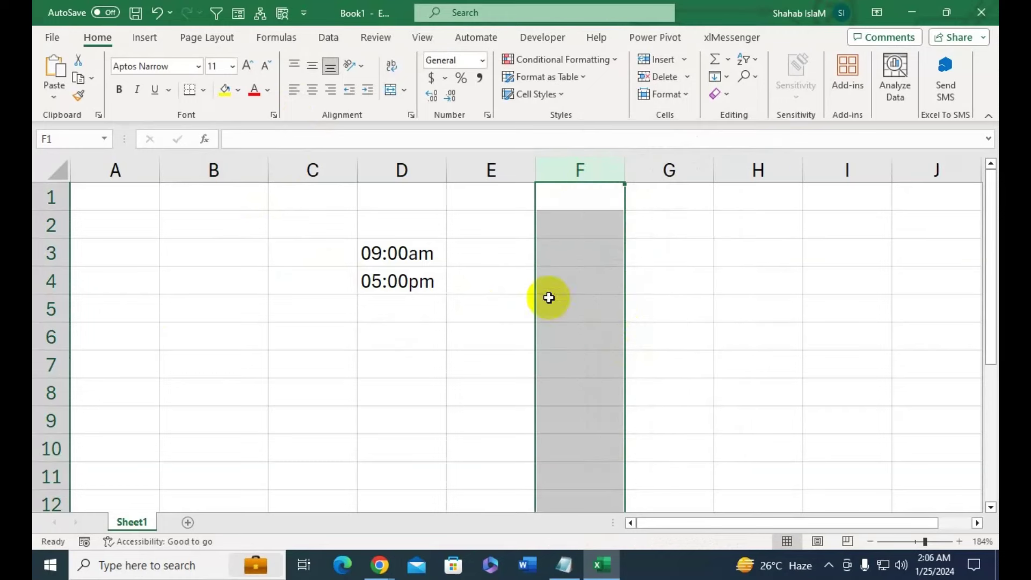
# Fill 09:00am across D3:H3 and 05:00pm across D4:H4 with Ctrl+R.
pyautogui.click(408, 257)
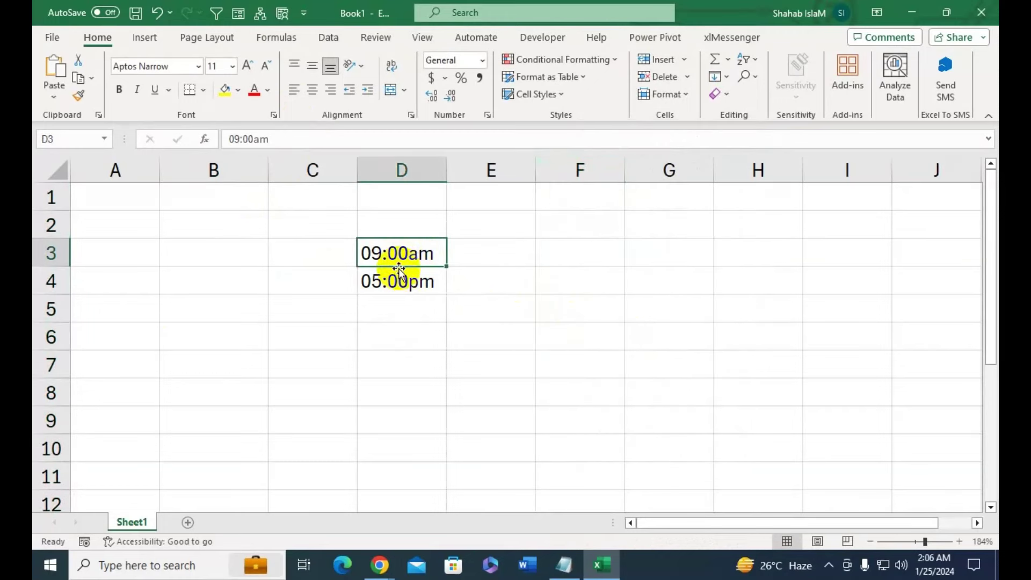
pyautogui.moveTo(398, 267)
pyautogui.mouseDown()
pyautogui.moveTo(407, 277)
pyautogui.moveTo(739, 250)
pyautogui.mouseUp()
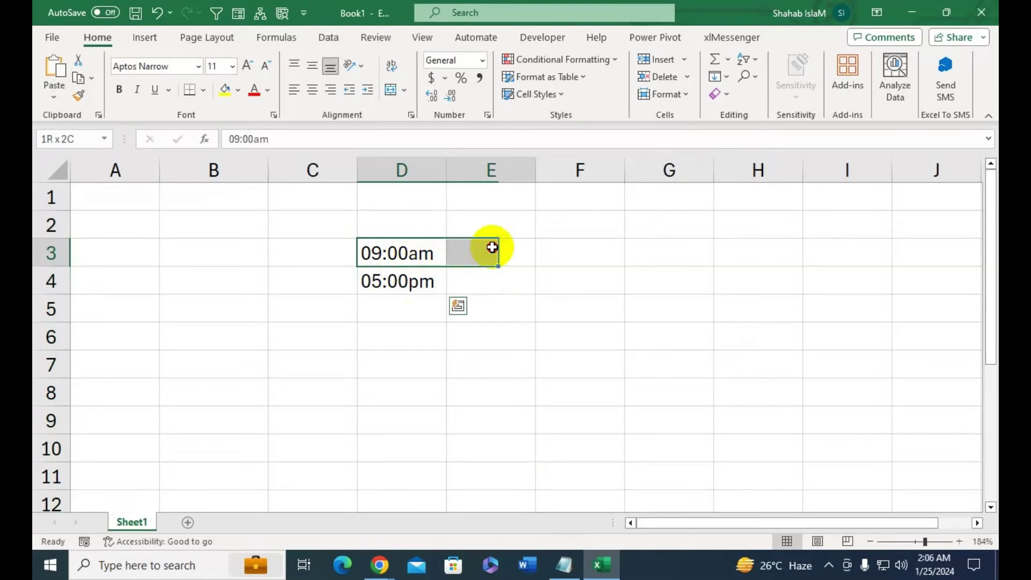
pyautogui.hotkey('ctrl', 'r')
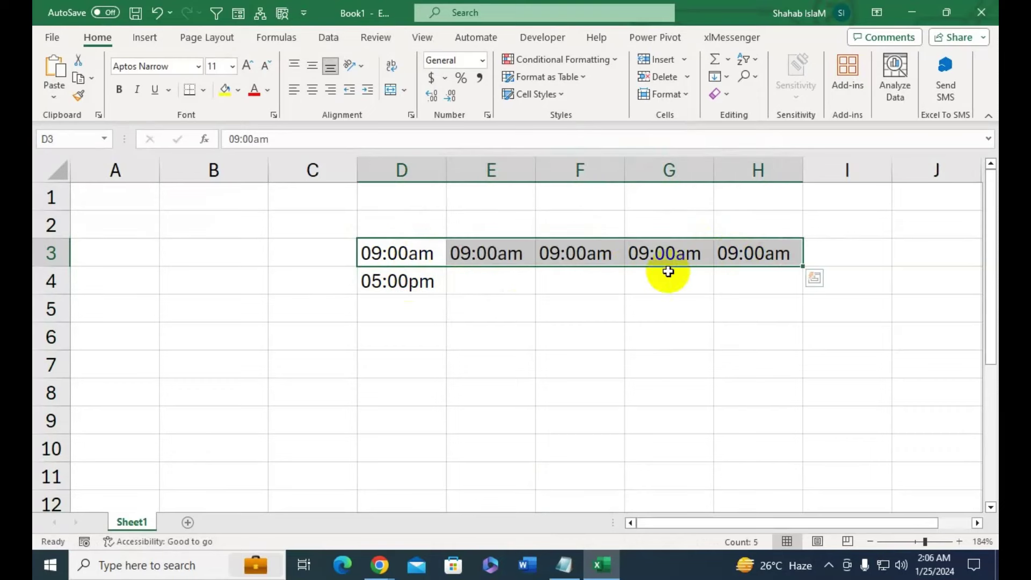
pyautogui.moveTo(437, 279); pyautogui.dragTo(717, 285)
pyautogui.hotkey('ctrl', 'r')
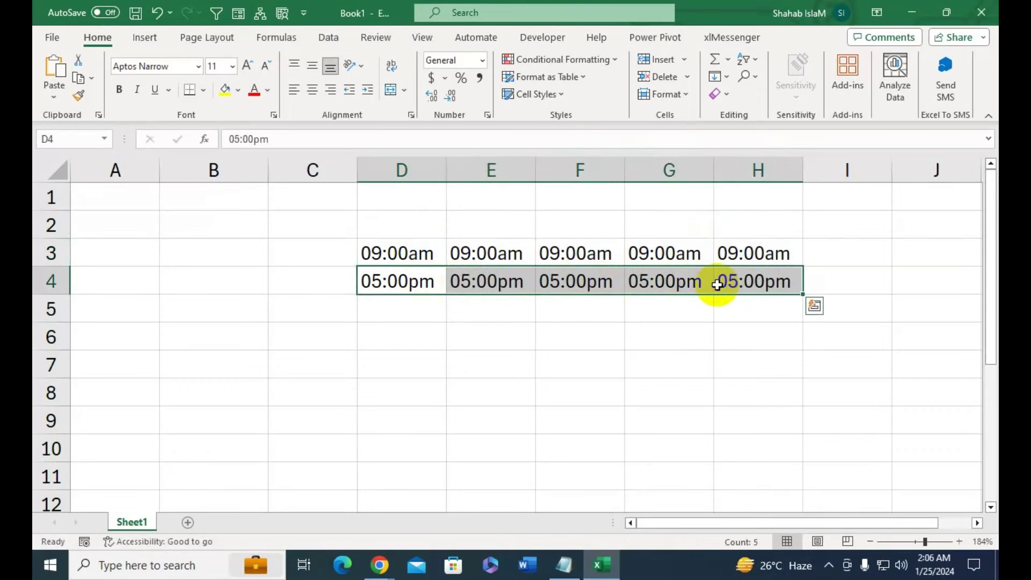
pyautogui.moveTo(417, 258)
pyautogui.mouseDown()
pyautogui.moveTo(472, 276)
pyautogui.moveTo(725, 279)
pyautogui.mouseUp()
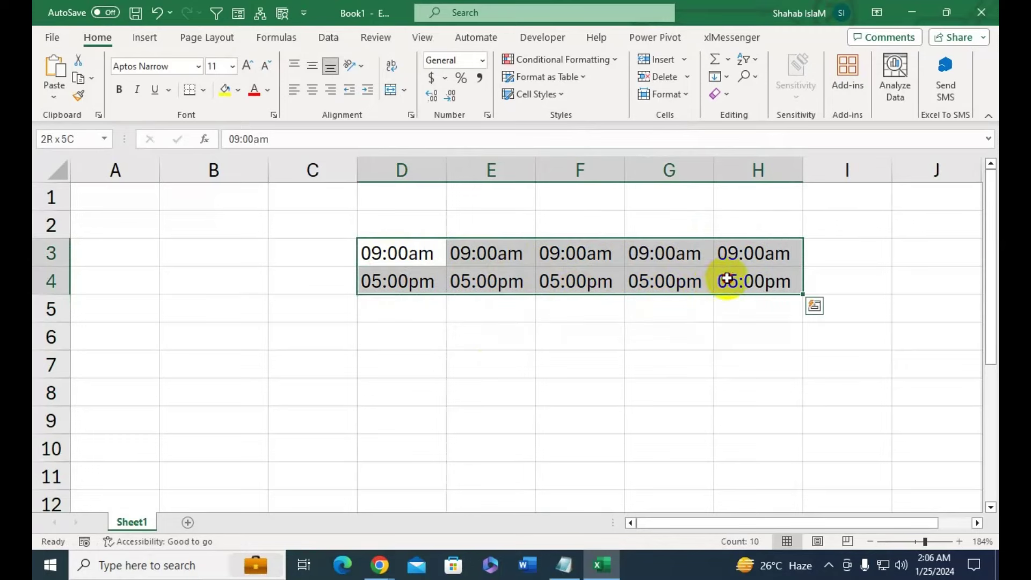
# Try a first Replace All in Find and Replace, which finds nothing to replace.
pyautogui.hotkey('ctrl', 'f')
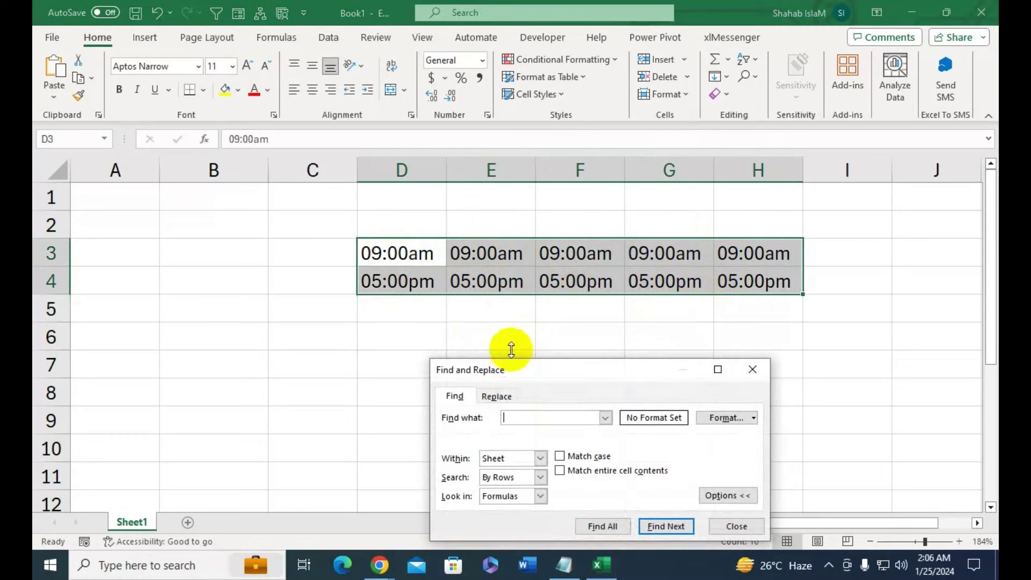
pyautogui.moveTo(494, 365); pyautogui.dragTo(419, 318)
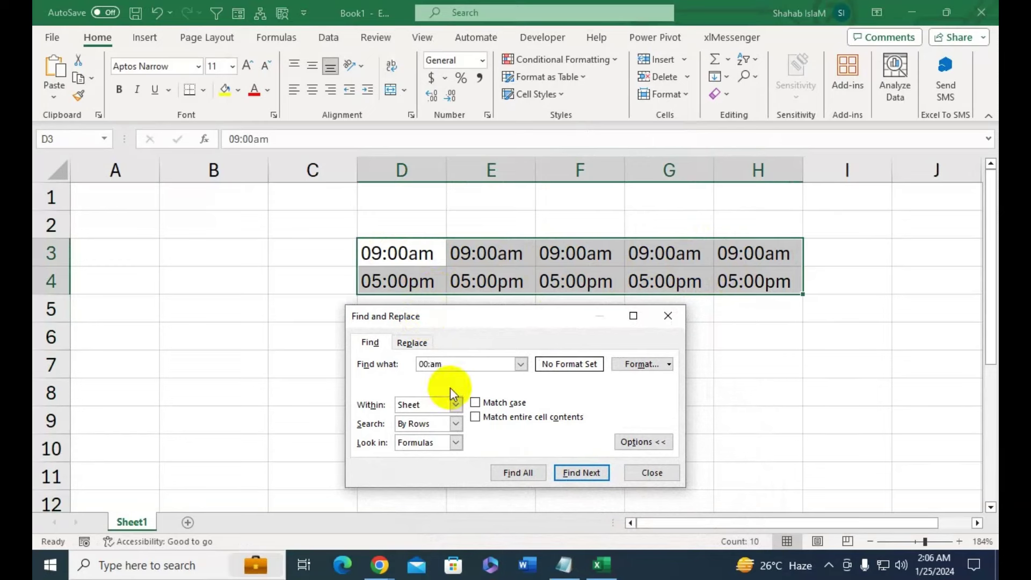
pyautogui.click(416, 343)
pyautogui.write('00: am')
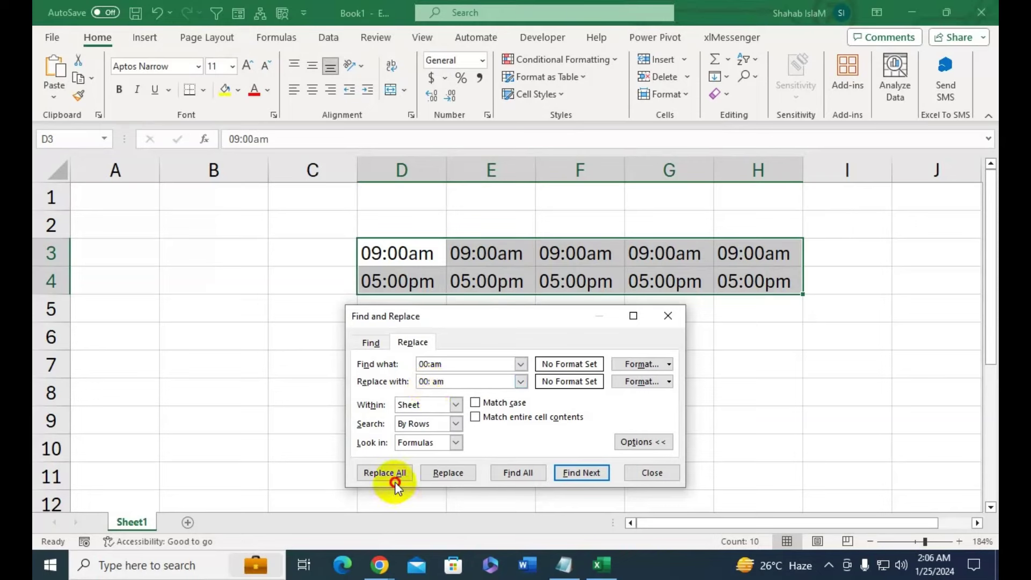
pyautogui.click(396, 473)
pyautogui.click(511, 325)
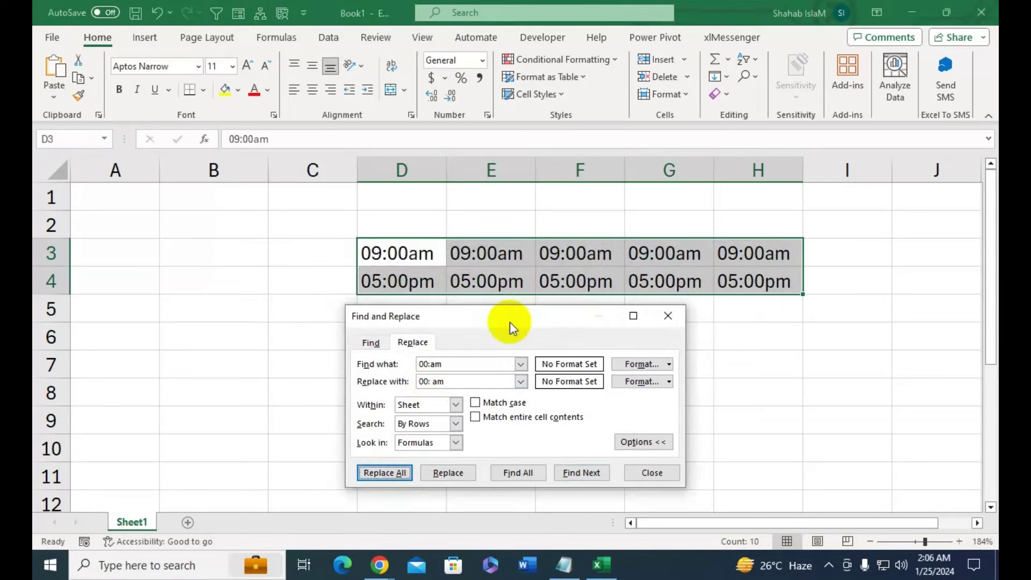
pyautogui.click(384, 473)
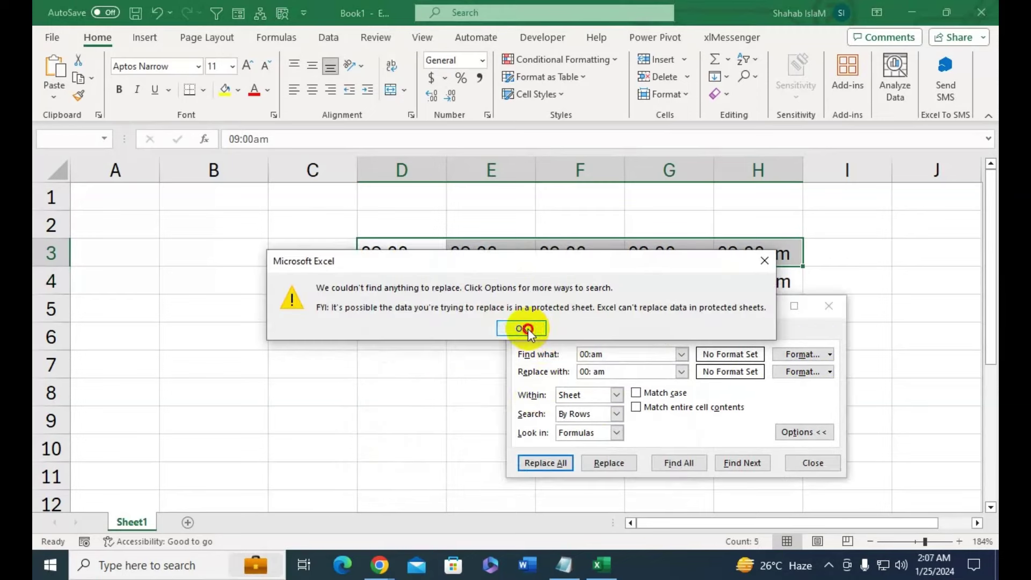
# Replace 00am with 00 am, turning D3:H3 into real 9:00 AM times.
pyautogui.click(590, 354)
pyautogui.click(591, 371)
pyautogui.press('BackSpace')
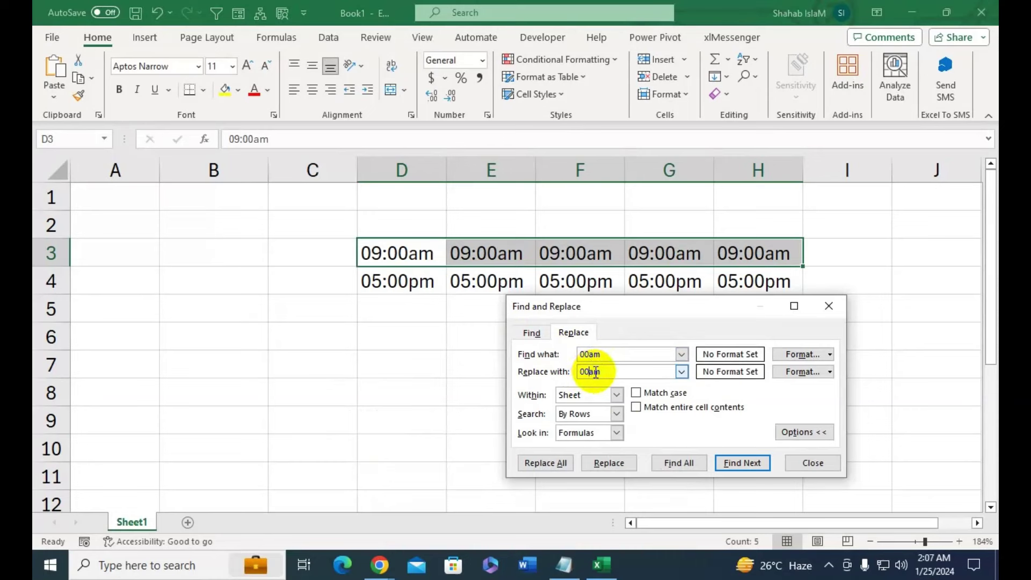
pyautogui.click(545, 463)
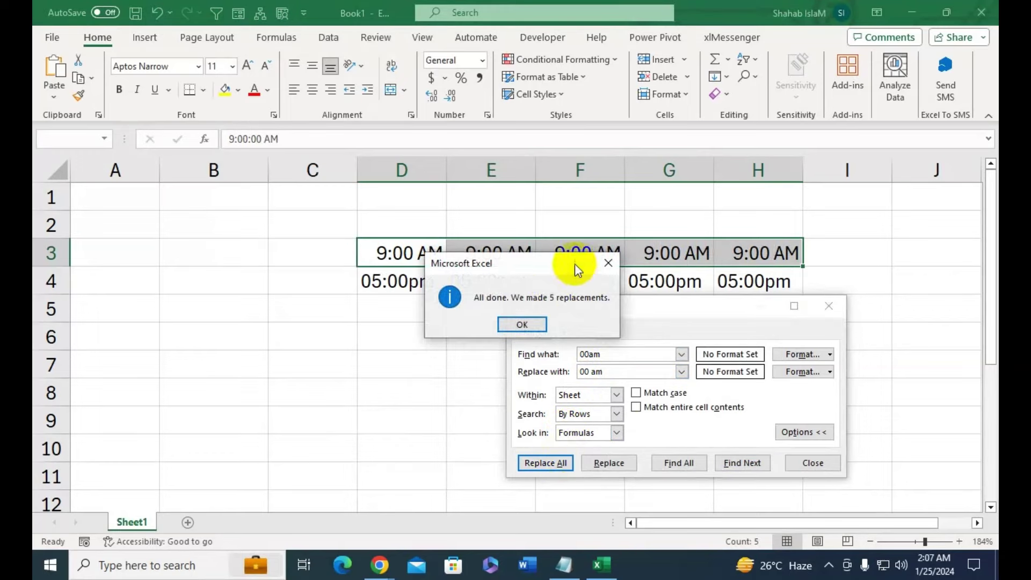
pyautogui.click(522, 324)
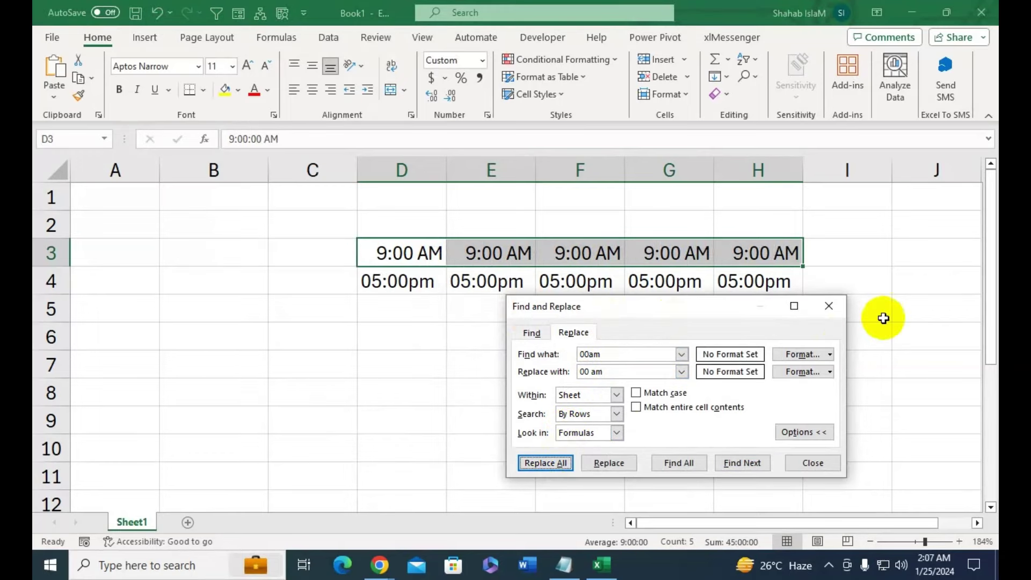
pyautogui.click(828, 306)
pyautogui.click(471, 252)
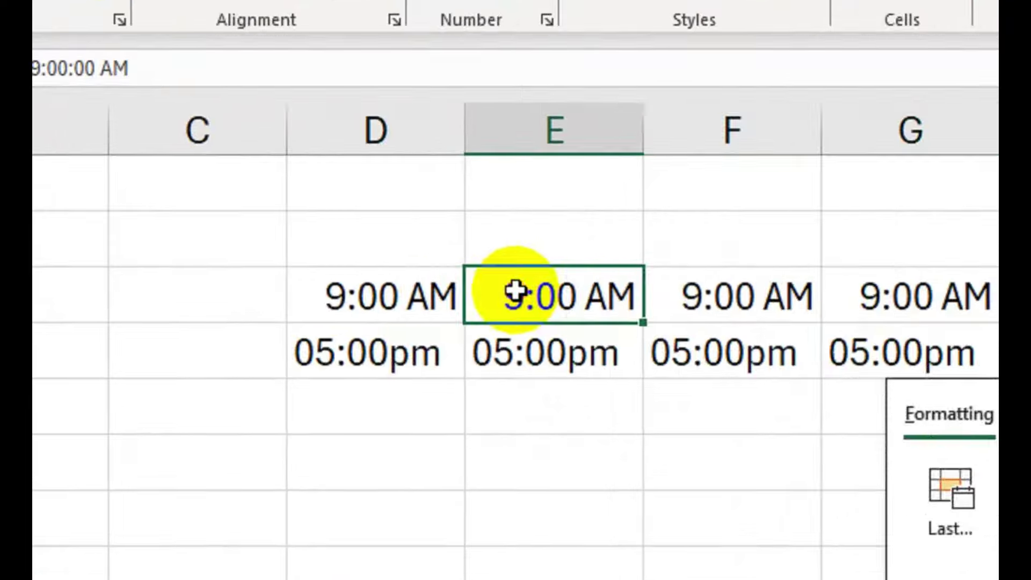
pyautogui.click(423, 252)
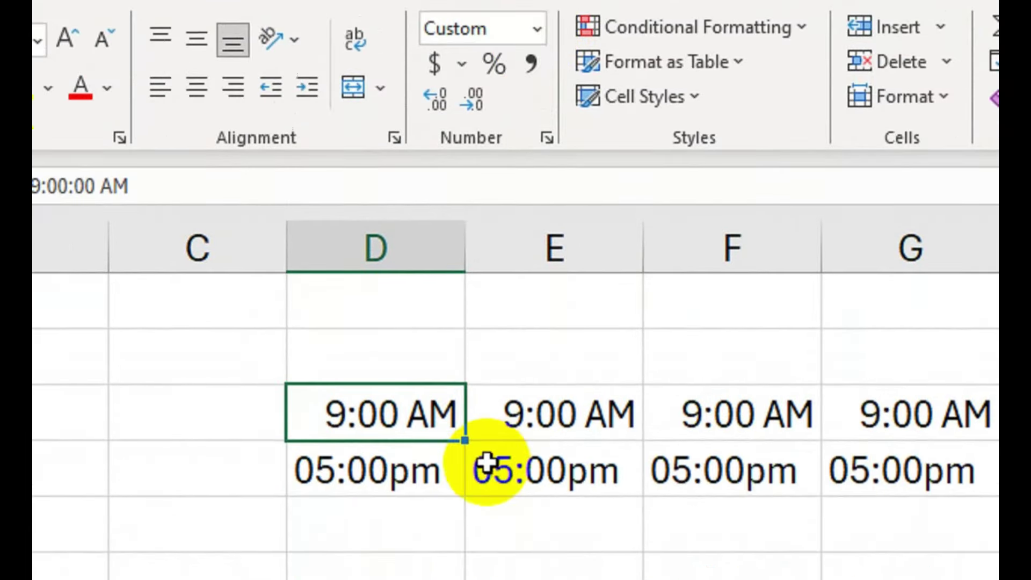
pyautogui.moveTo(391, 437); pyautogui.dragTo(778, 435)
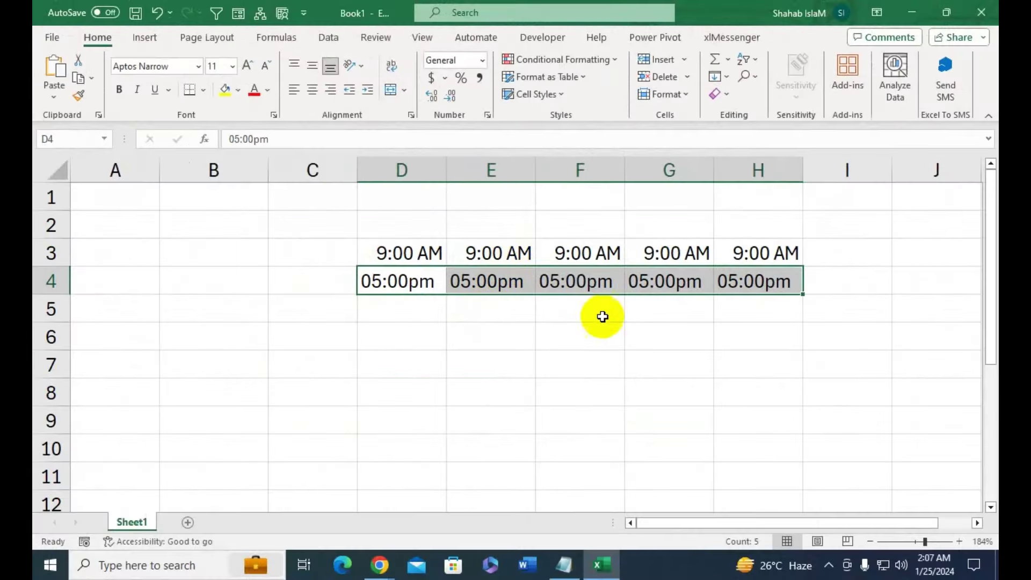
# Replace 00pm with 00 pm across D4:H4, making them real 5:00 PM times.
pyautogui.click(746, 76)
pyautogui.click(753, 102)
pyautogui.write('00pm')
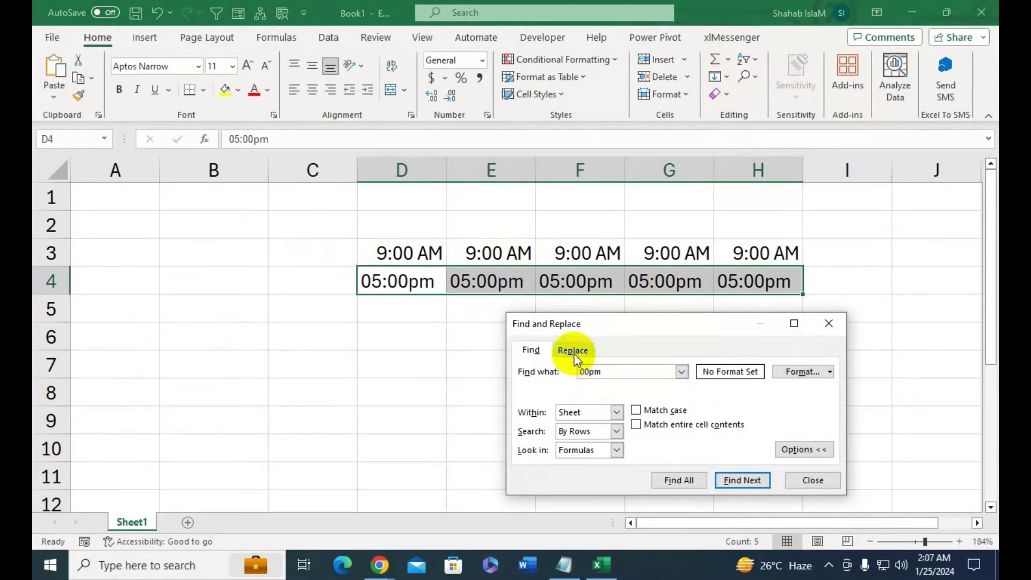
pyautogui.click(573, 349)
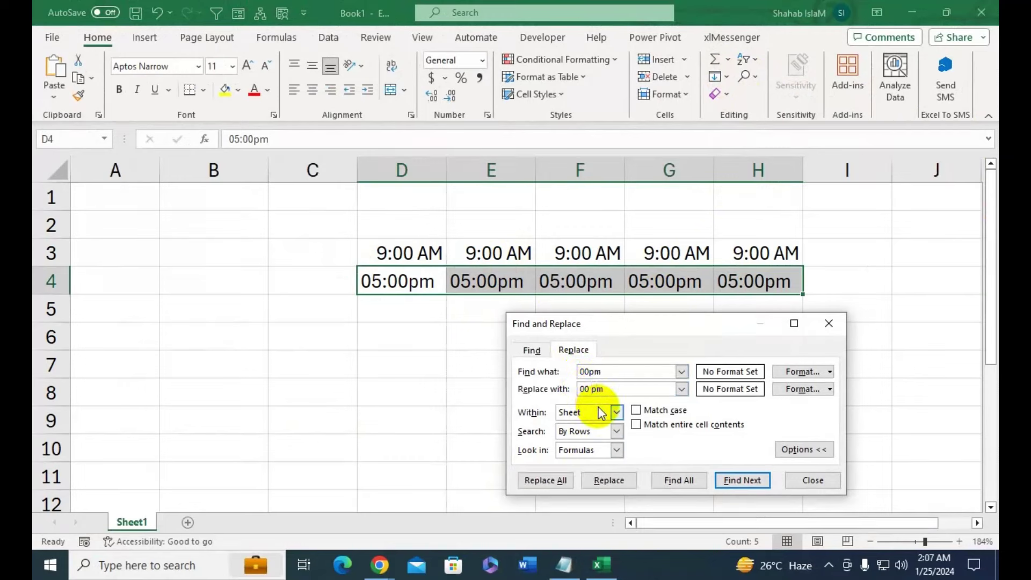
pyautogui.click(816, 450)
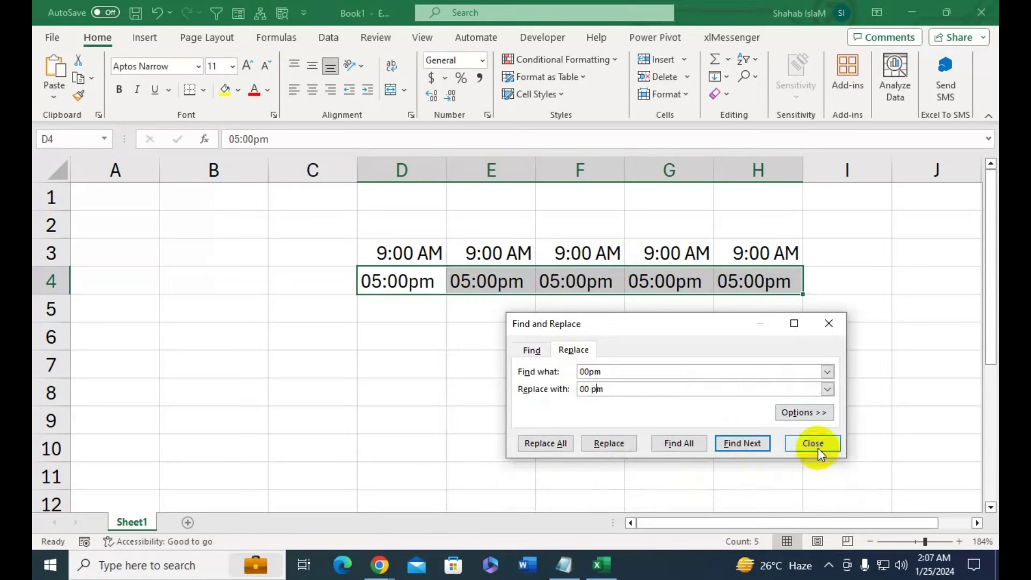
pyautogui.click(530, 443)
pyautogui.click(532, 322)
pyautogui.click(827, 324)
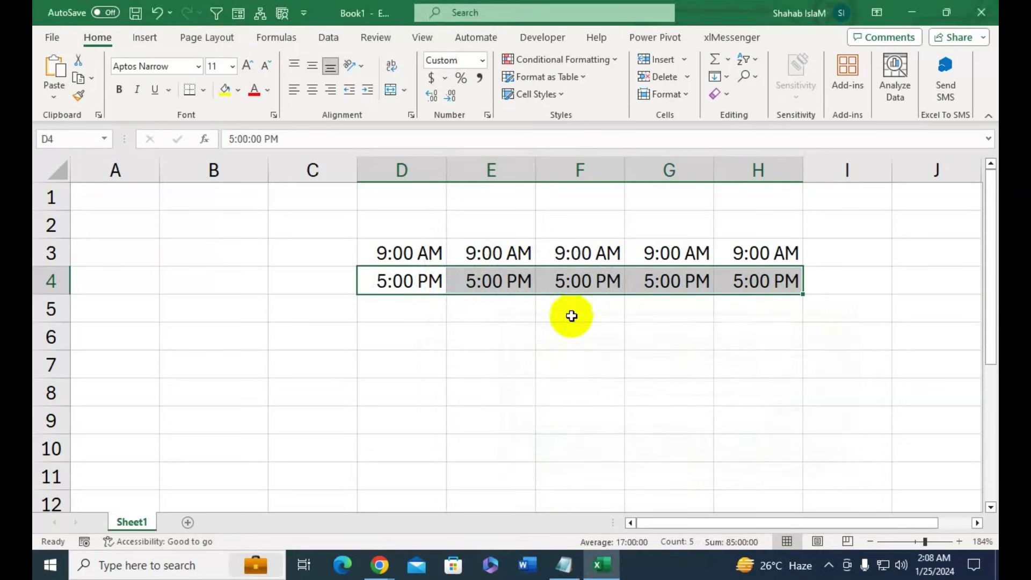
# Use Clear All on columns D through H to remove every time value.
pyautogui.moveTo(402, 171); pyautogui.dragTo(785, 206)
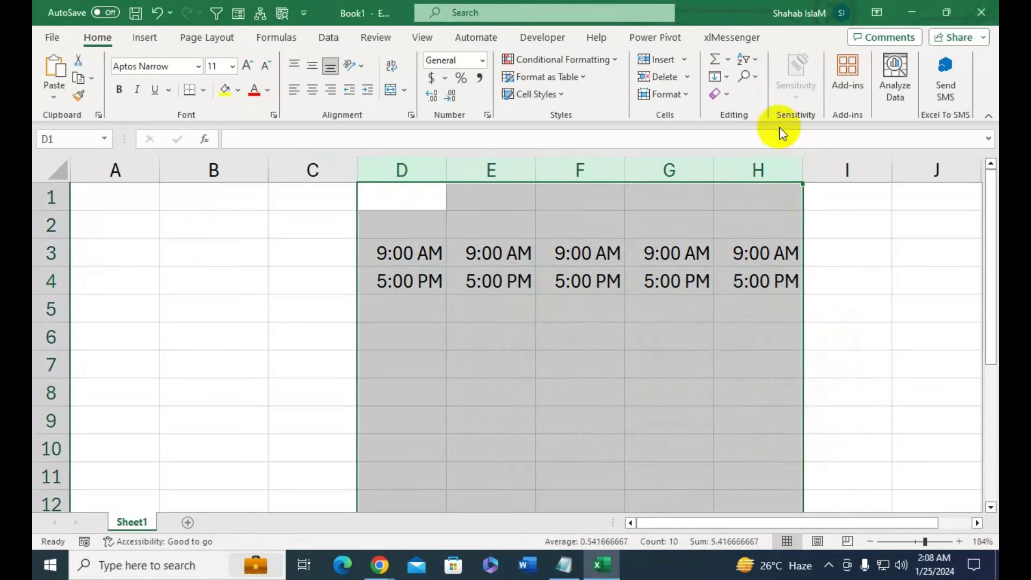
pyautogui.click(727, 95)
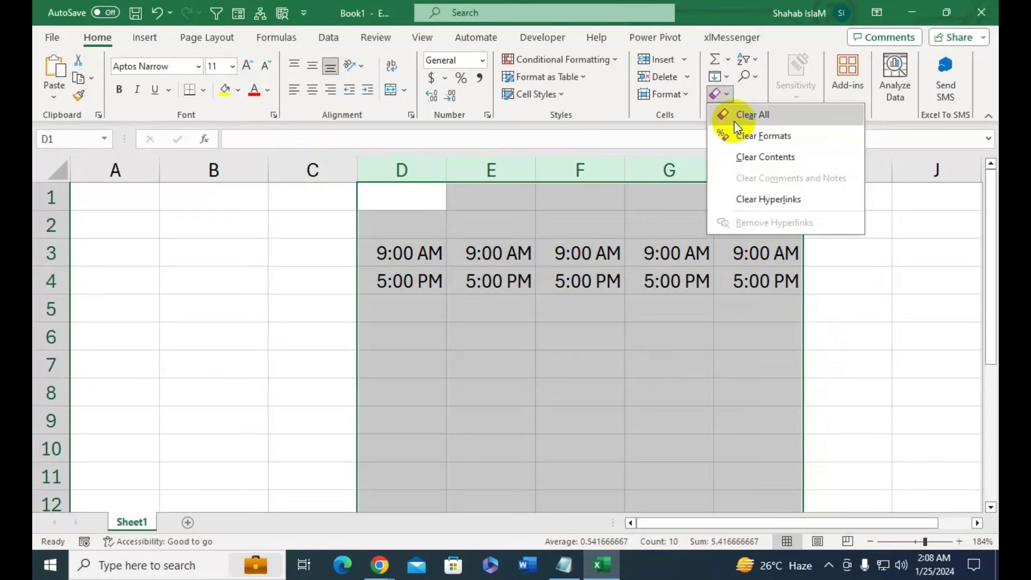
pyautogui.click(733, 120)
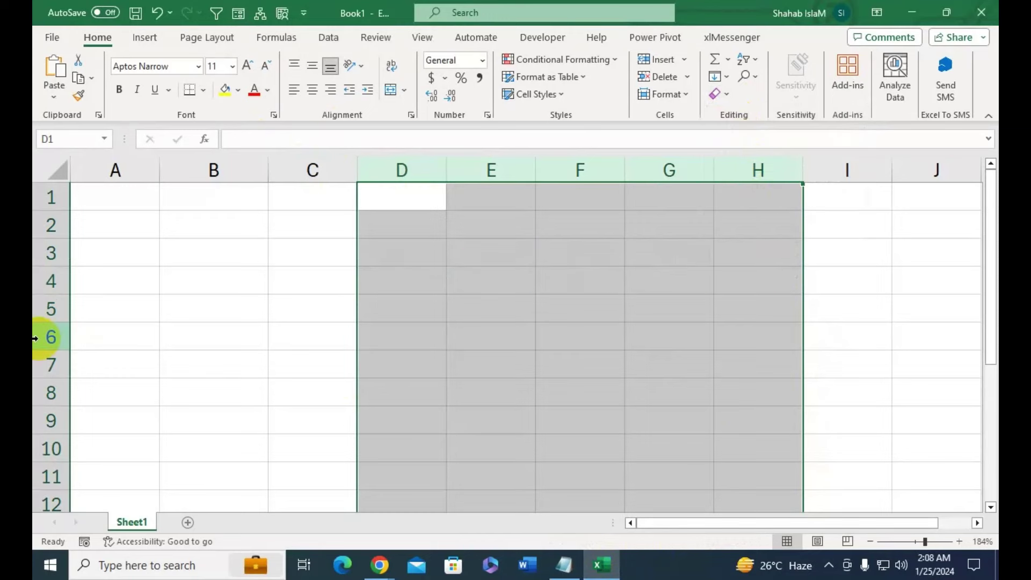
pyautogui.click(164, 306)
pyautogui.keyDown('shift'); pyautogui.click(139, 292); pyautogui.keyUp('shift')
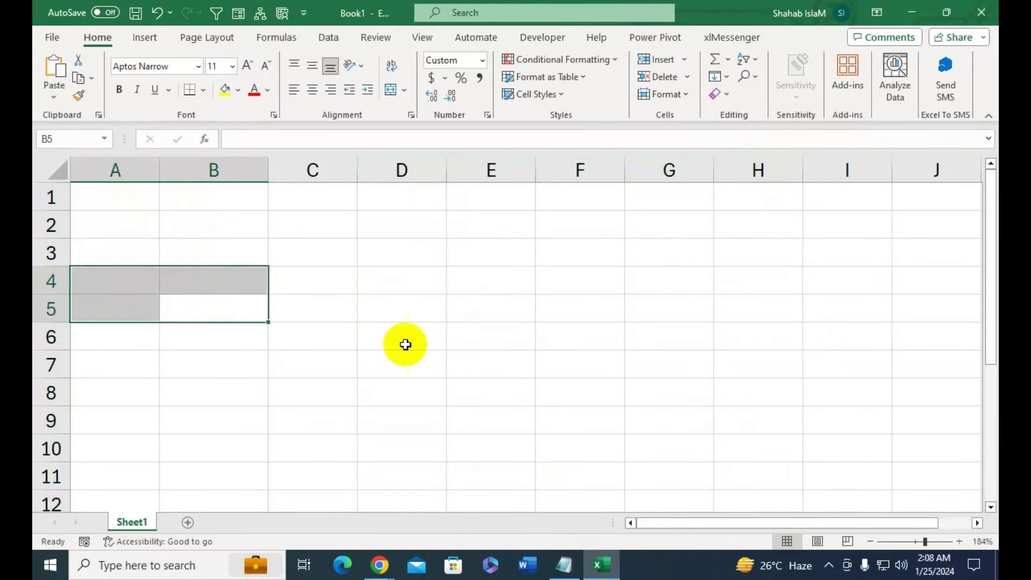
# Apply All Borders to A3:D11 for the new table.
pyautogui.moveTo(108, 253); pyautogui.dragTo(424, 466)
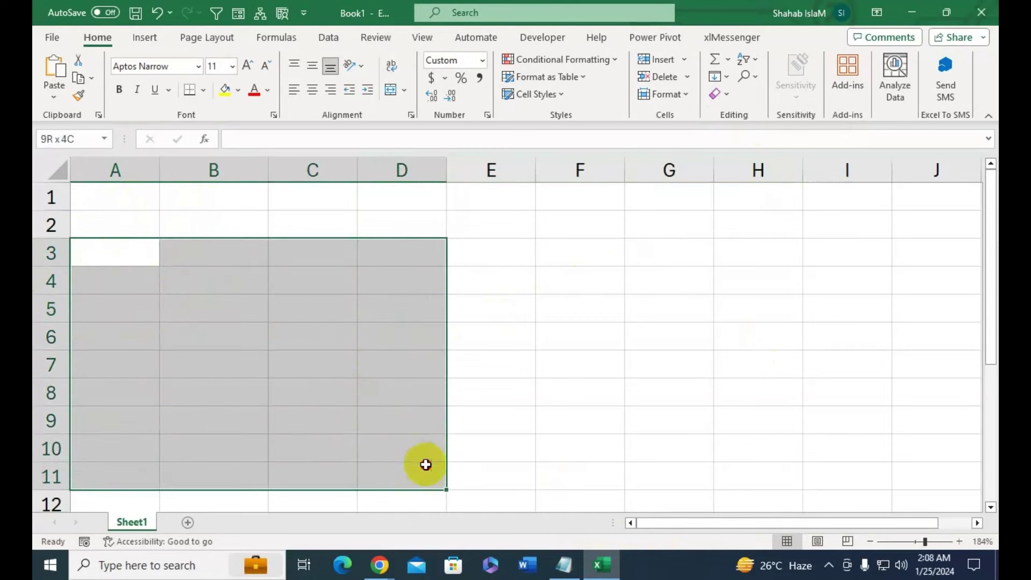
pyautogui.click(201, 86)
pyautogui.click(218, 238)
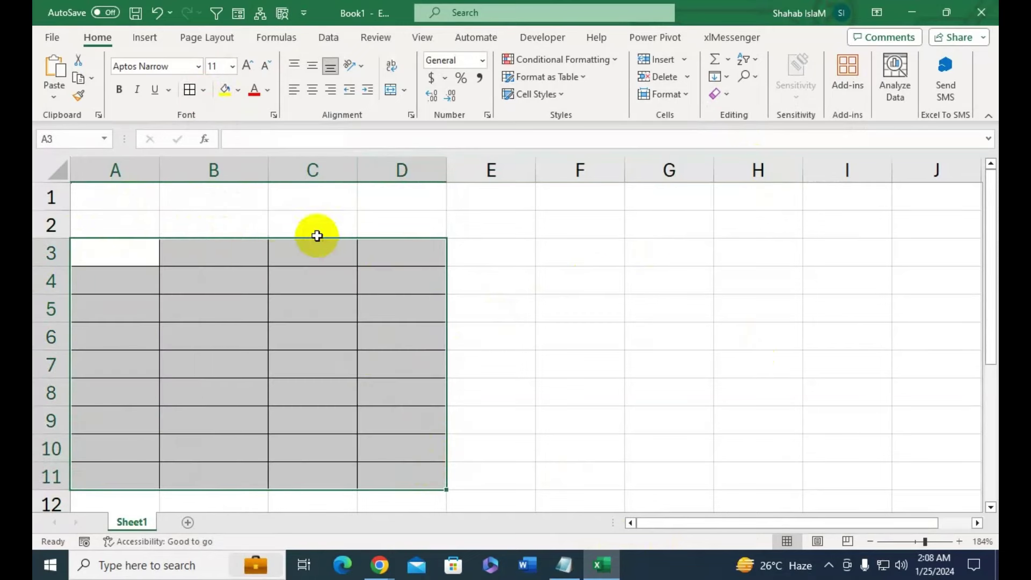
# Merge A1:F3 into a yellow-filled title cell reading 'accounts maintain'.
pyautogui.moveTo(86, 186); pyautogui.dragTo(564, 250)
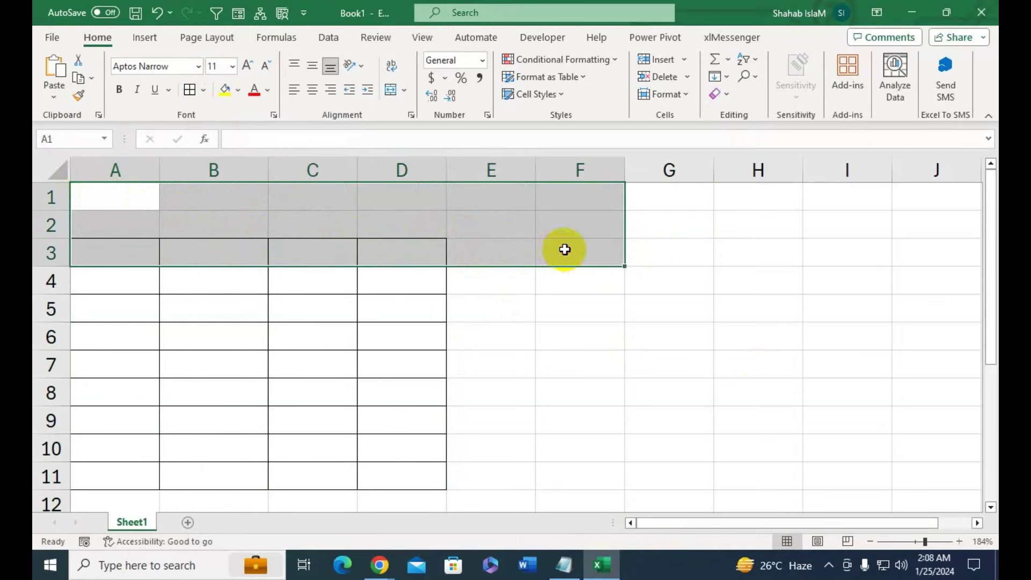
pyautogui.click(391, 89)
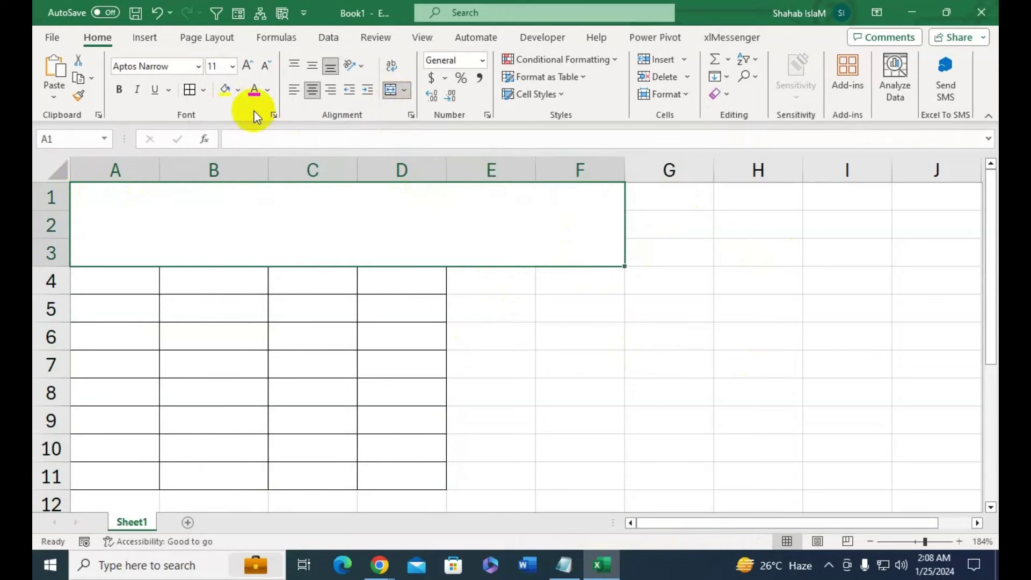
pyautogui.click(224, 91)
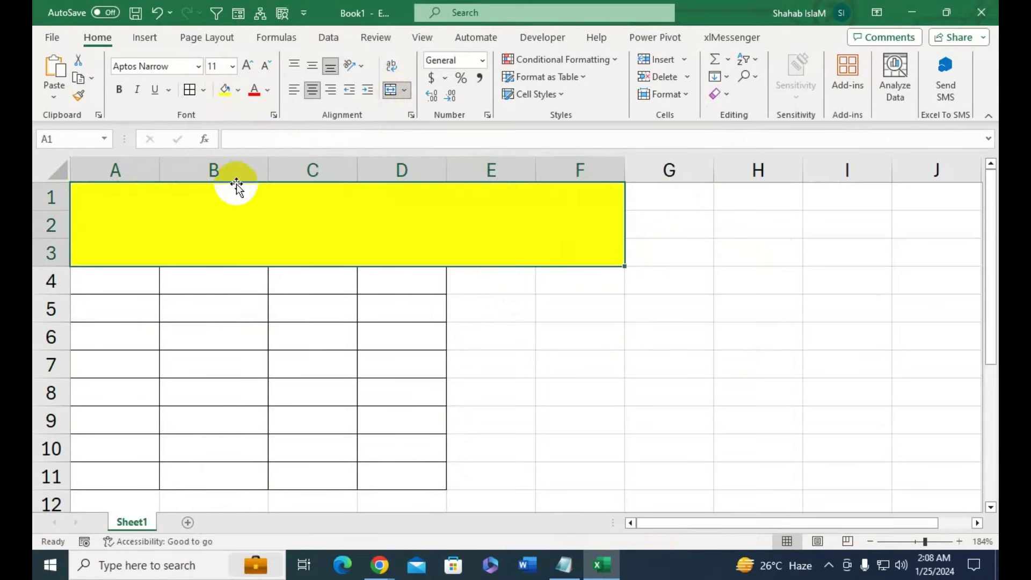
pyautogui.write('accounts ')
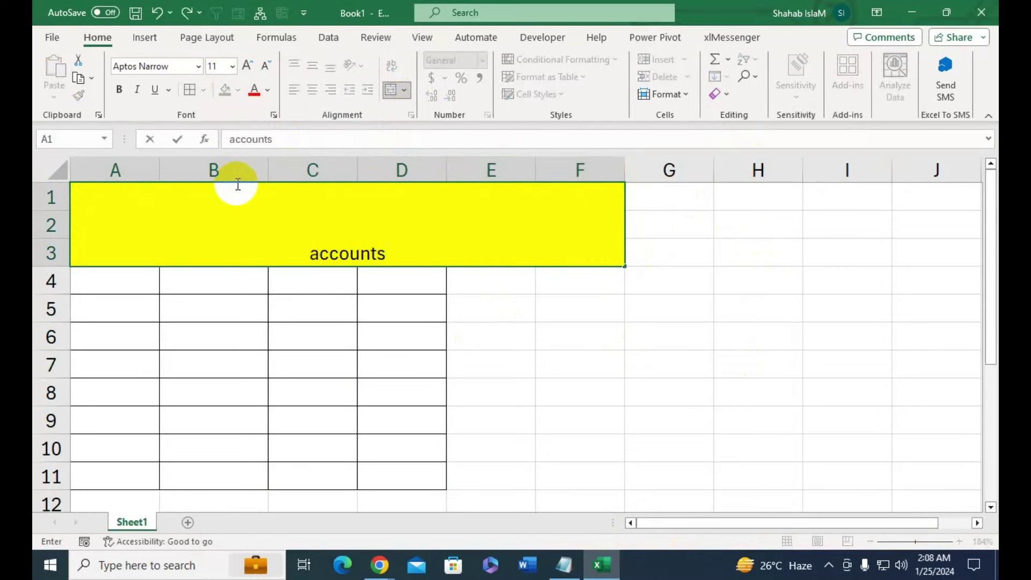
pyautogui.write('maitnian')
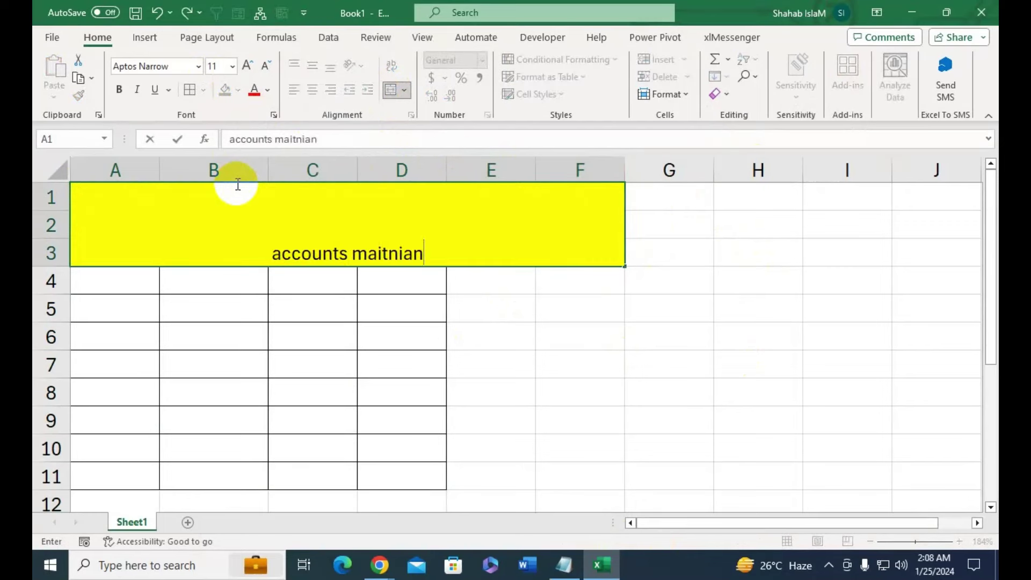
pyautogui.press('BackSpace')
pyautogui.press('BackSpace')
pyautogui.press('BackSpace')
pyautogui.press('BackSpace')
pyautogui.press('BackSpace')
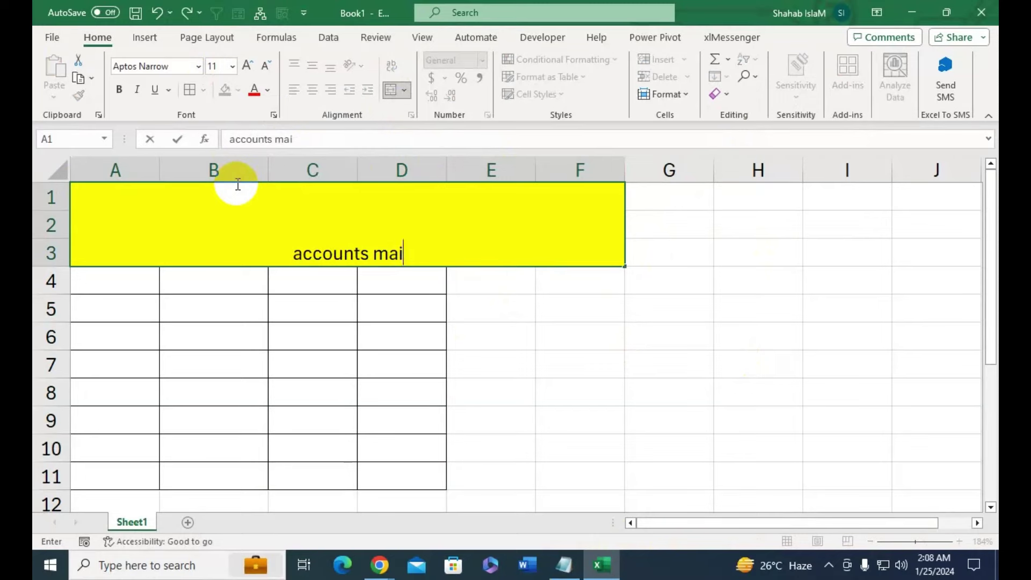
pyautogui.write('ntain')
pyautogui.press('Tab')
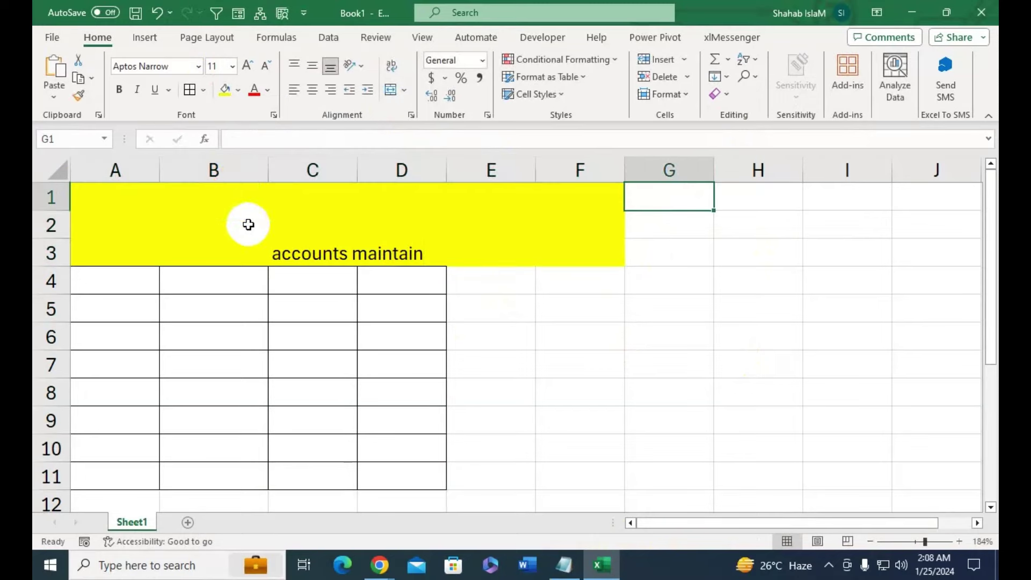
# Add an outside border around the merged title cell.
pyautogui.click(248, 224)
pyautogui.click(203, 92)
pyautogui.click(226, 258)
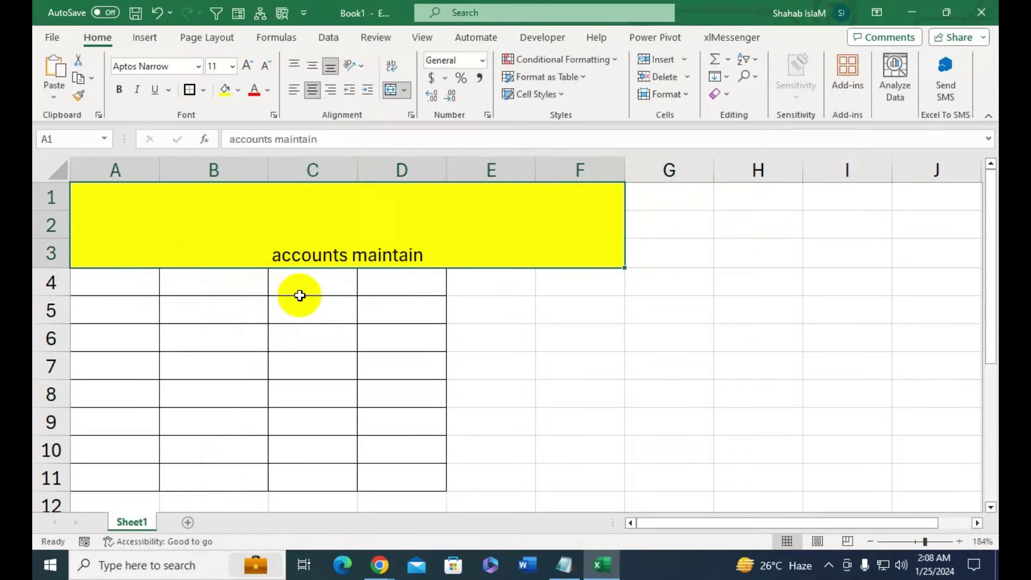
pyautogui.click(363, 304)
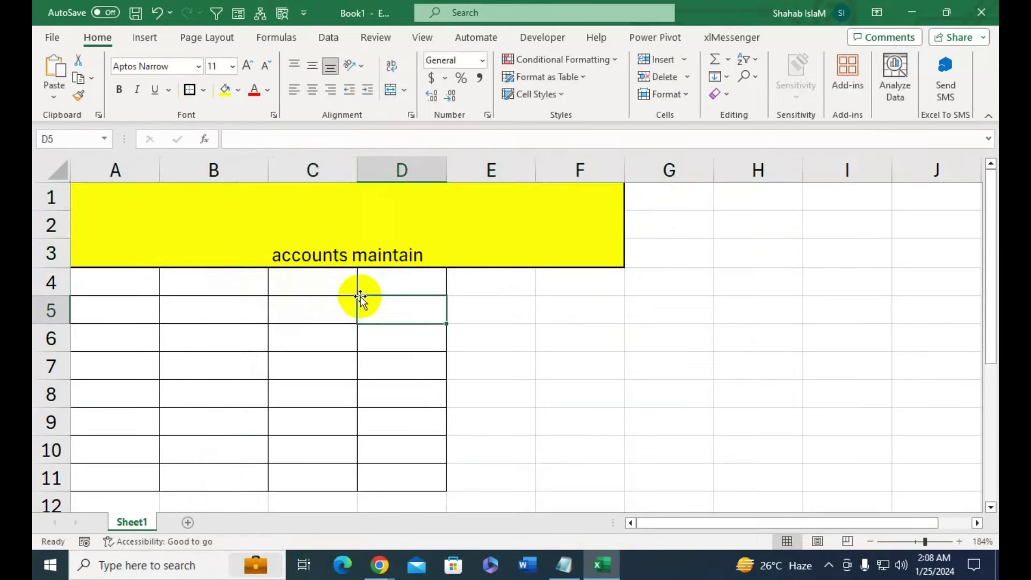
pyautogui.click(311, 254)
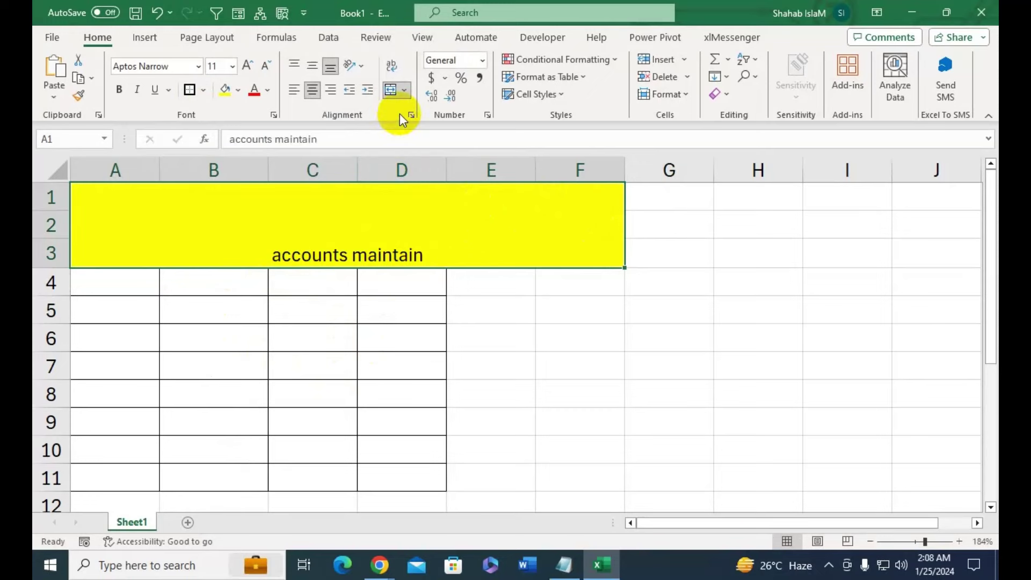
# Unmerge the yellow title and re-merge it with Merge & Center across A1:D3 only.
pyautogui.click(391, 91)
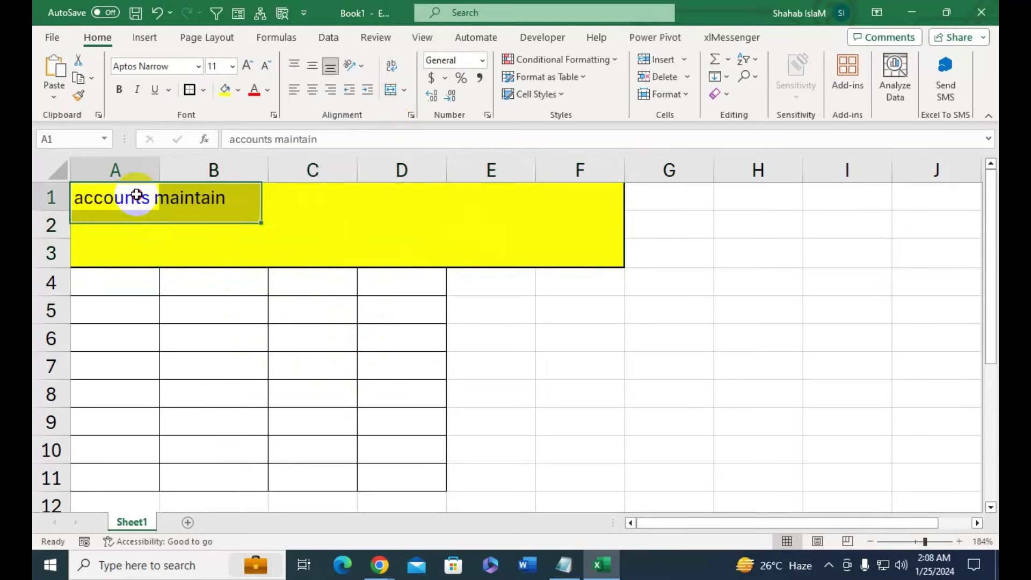
pyautogui.moveTo(137, 199); pyautogui.dragTo(422, 258)
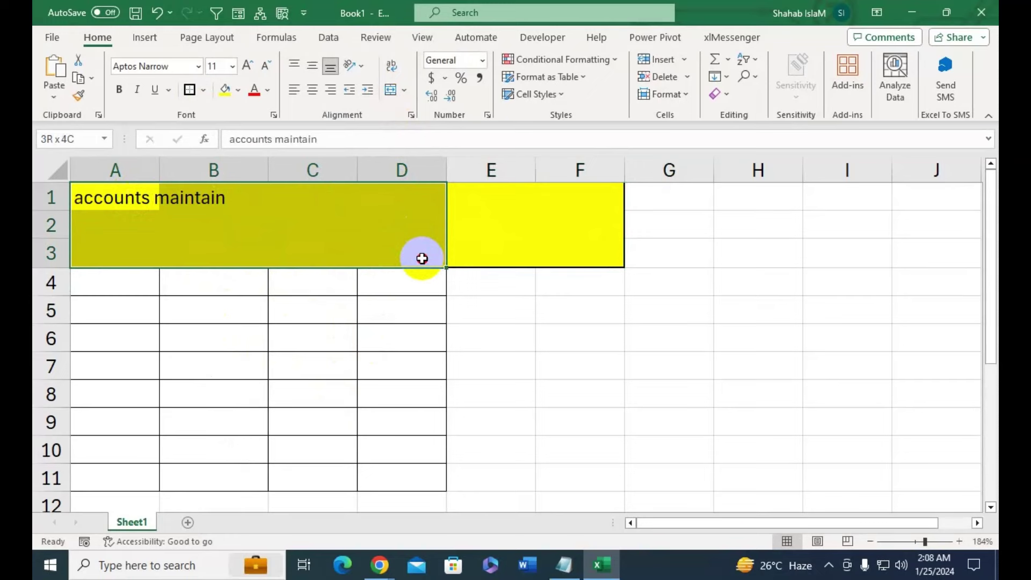
pyautogui.click(392, 90)
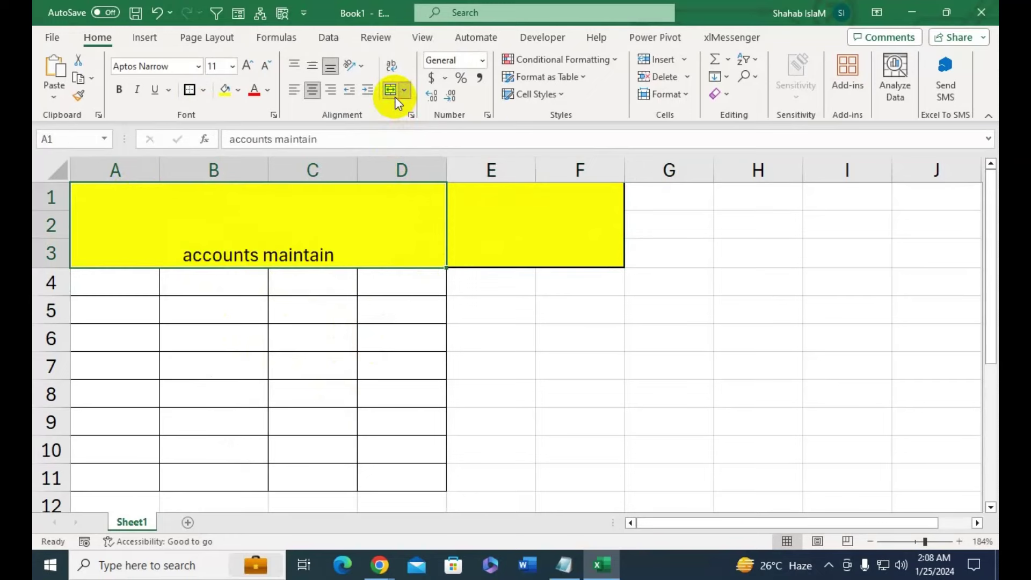
# Delete the leftover columns E and F.
pyautogui.moveTo(462, 157); pyautogui.dragTo(562, 169)
pyautogui.rightClick(562, 167)
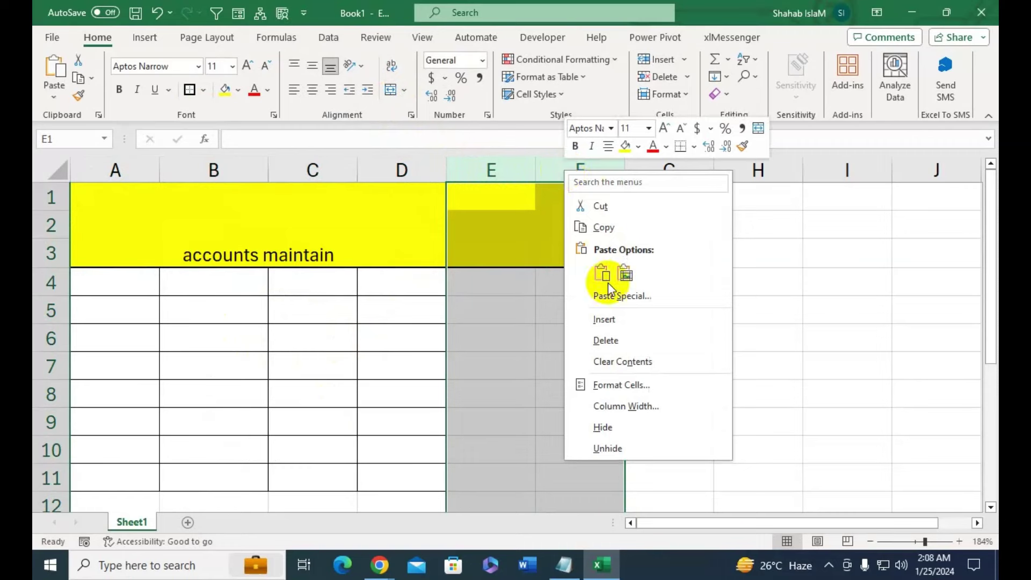
pyautogui.click(609, 336)
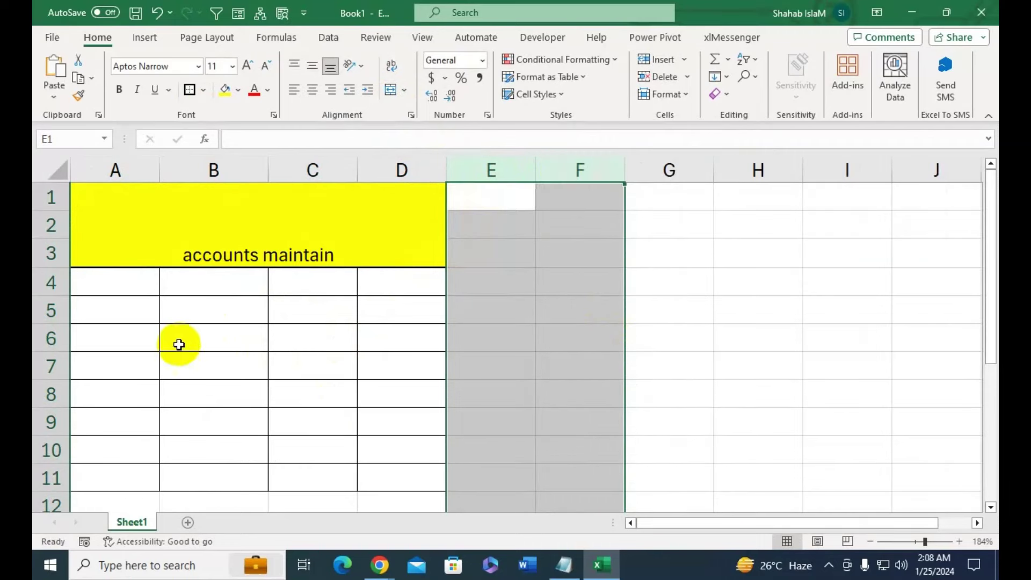
pyautogui.click(101, 207)
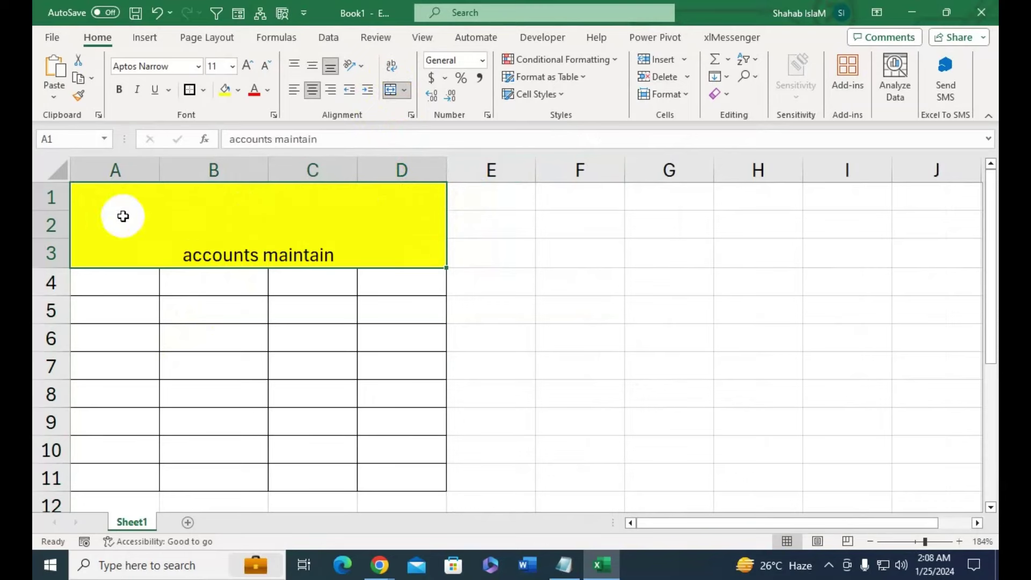
# Give A4:D11 All Borders and a light-blue fill.
pyautogui.moveTo(122, 215); pyautogui.dragTo(229, 431)
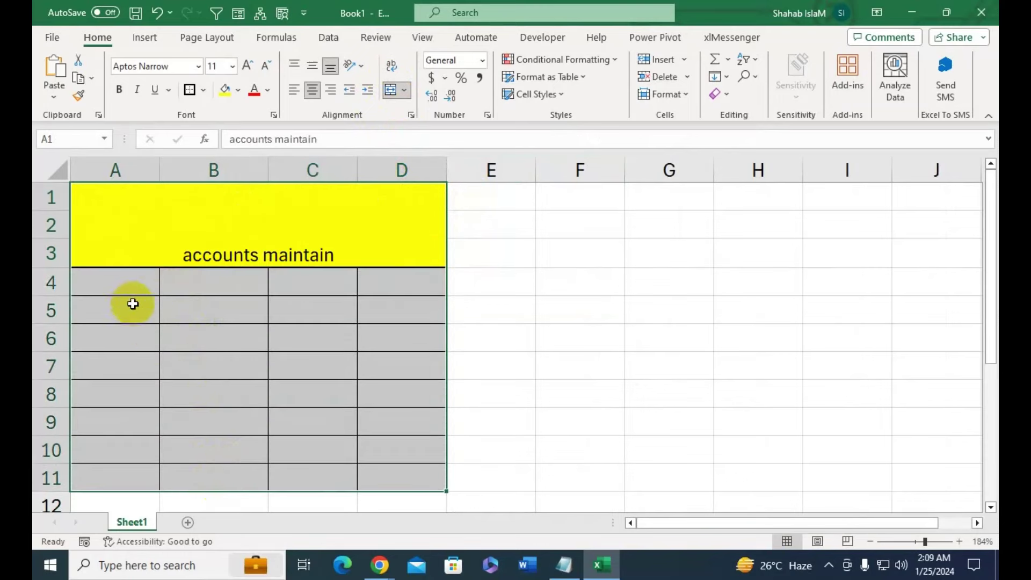
pyautogui.moveTo(129, 290); pyautogui.dragTo(373, 478)
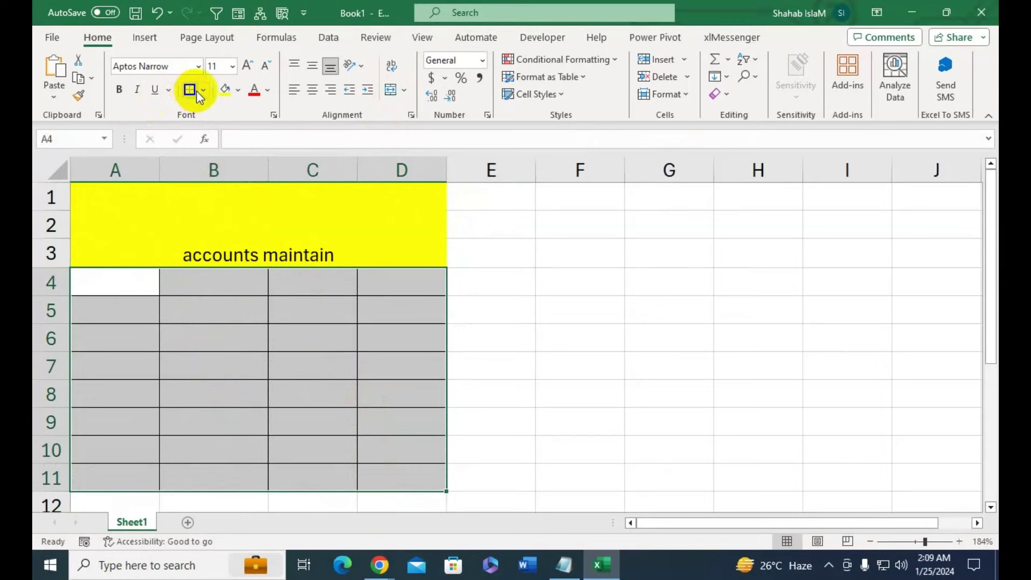
pyautogui.click(201, 90)
pyautogui.click(242, 239)
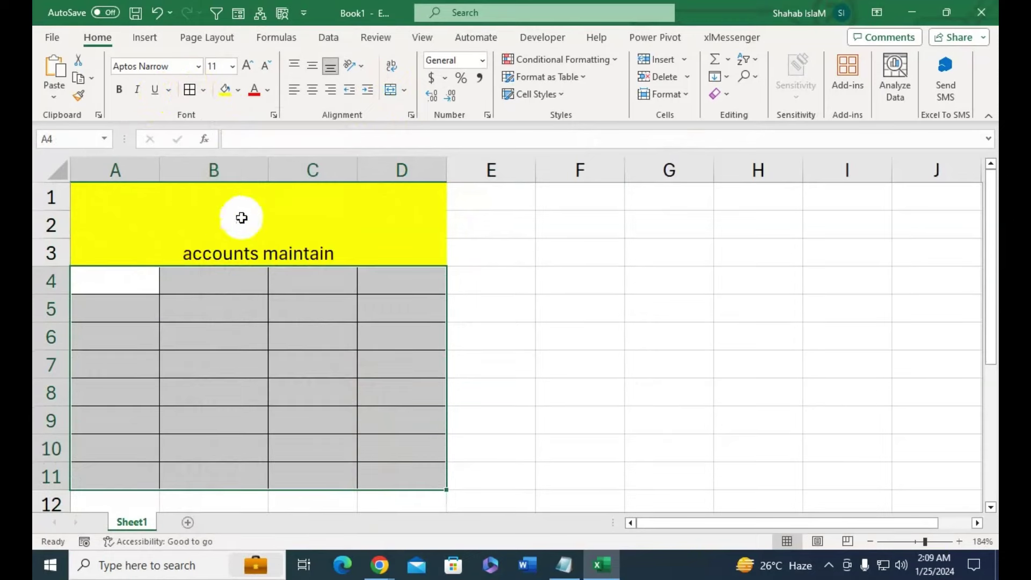
pyautogui.click(238, 90)
pyautogui.click(267, 160)
# Delete the 'accounts maintain' title text, then undo to bring it back.
pyautogui.click(227, 230)
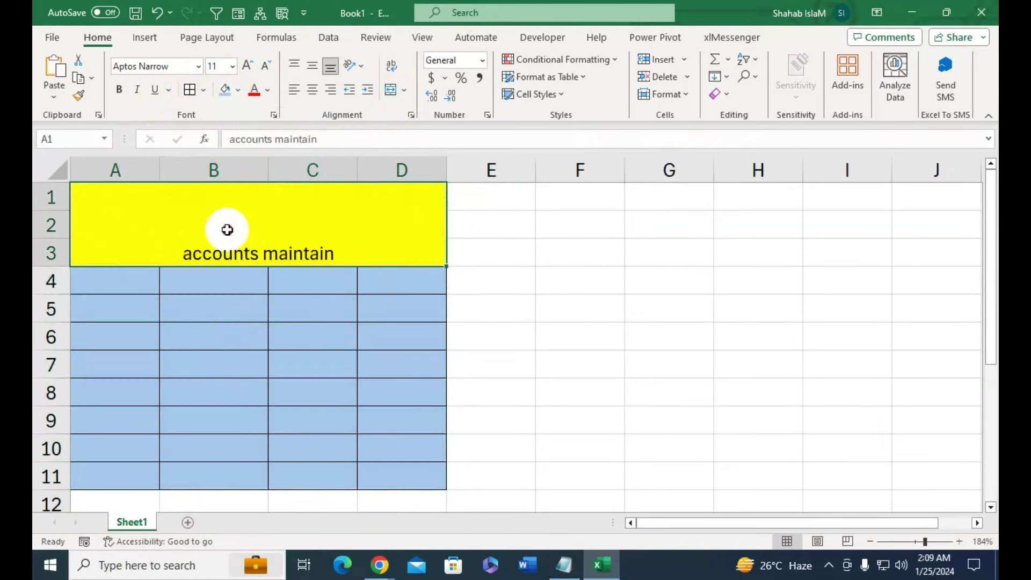
pyautogui.moveTo(227, 230); pyautogui.dragTo(238, 411)
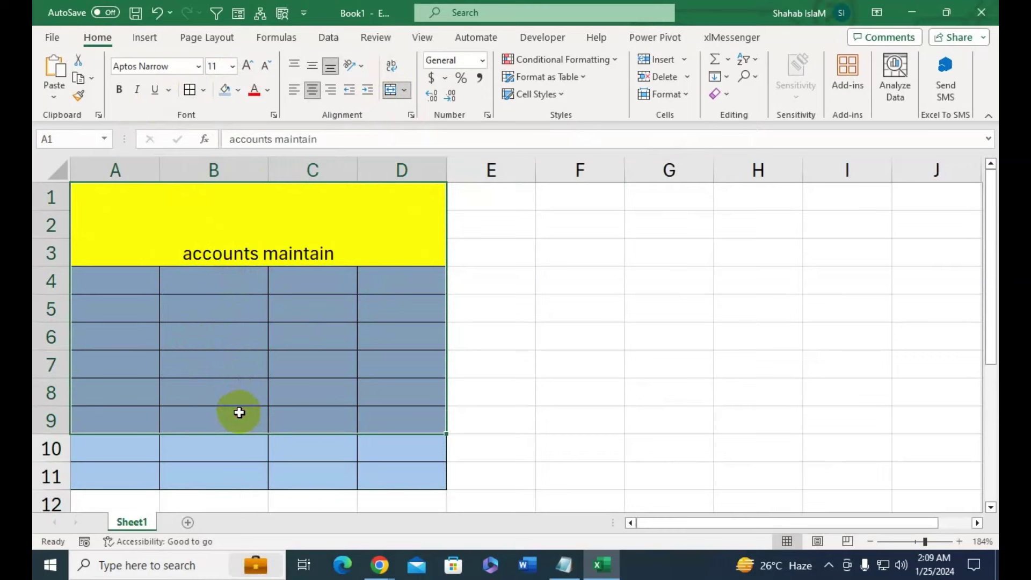
pyautogui.press('Delete')
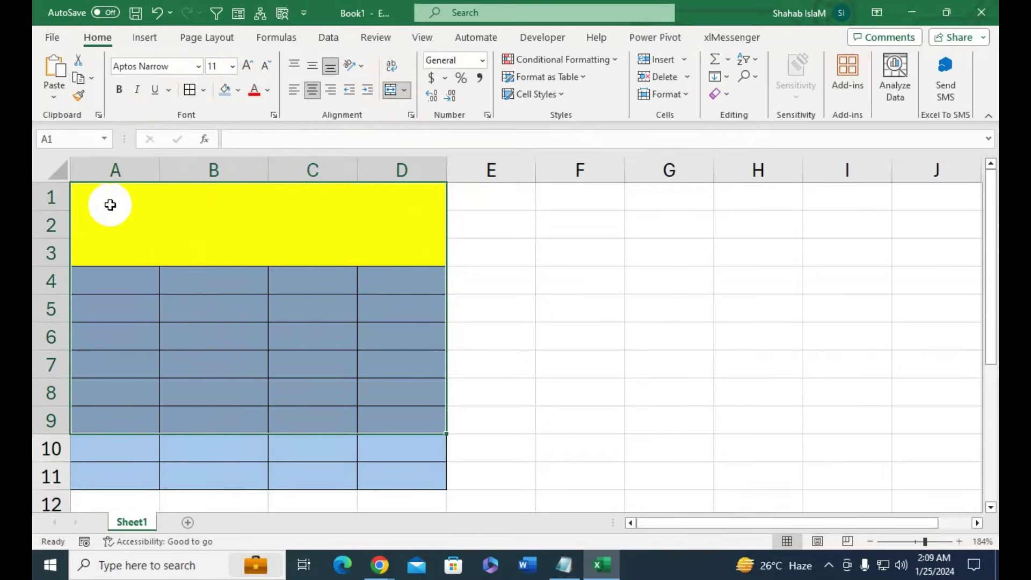
pyautogui.moveTo(108, 202); pyautogui.dragTo(358, 482)
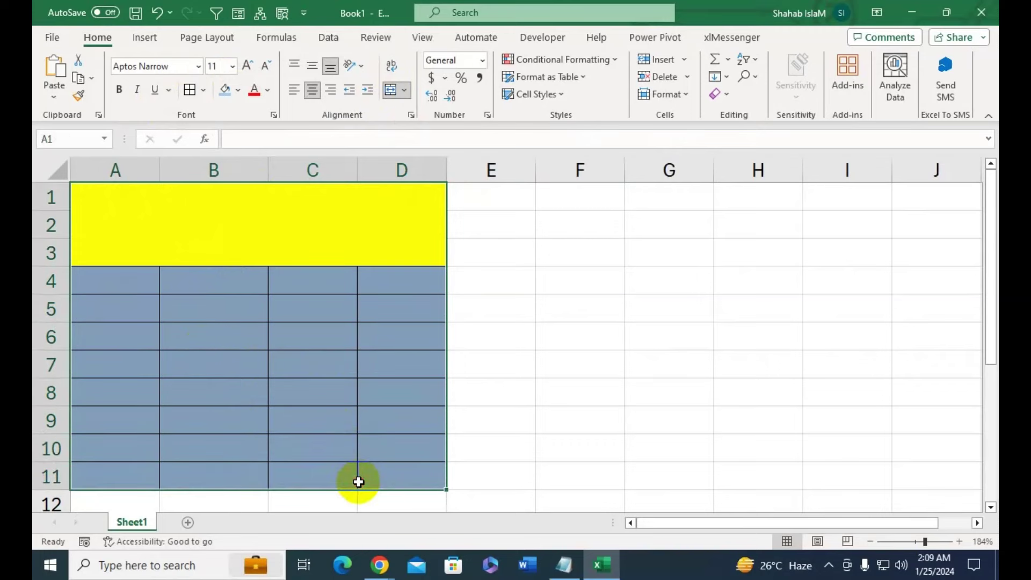
pyautogui.hotkey('ctrl', 'z')
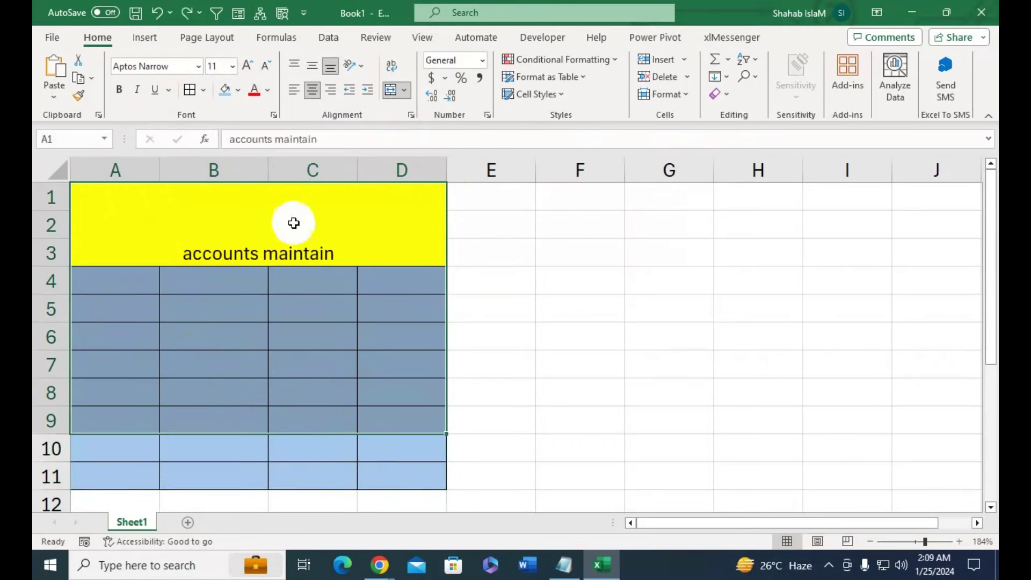
pyautogui.moveTo(366, 483); pyautogui.dragTo(365, 484)
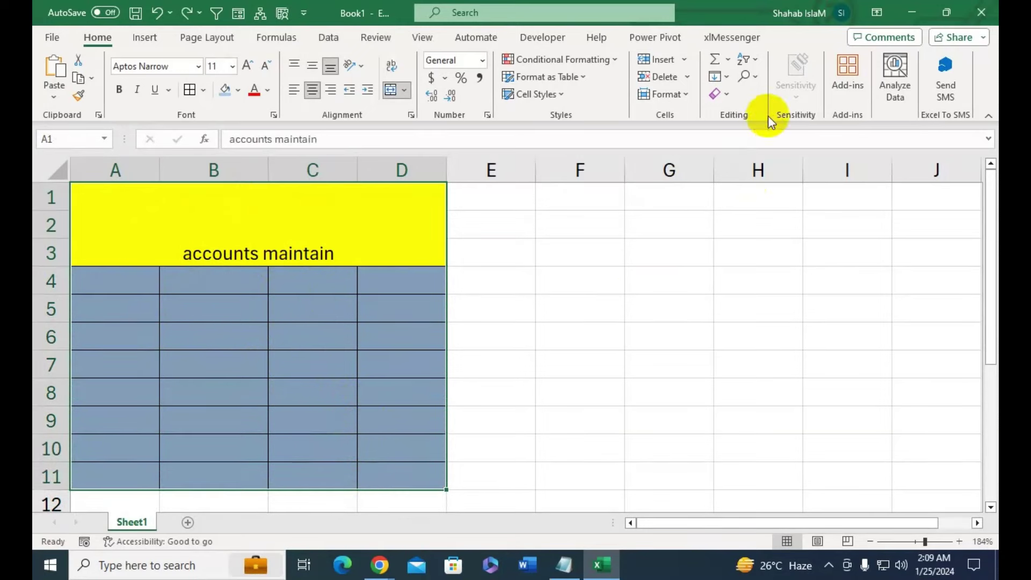
# Try Clear All and Clear Contents on the table, undoing each to restore it.
pyautogui.click(725, 94)
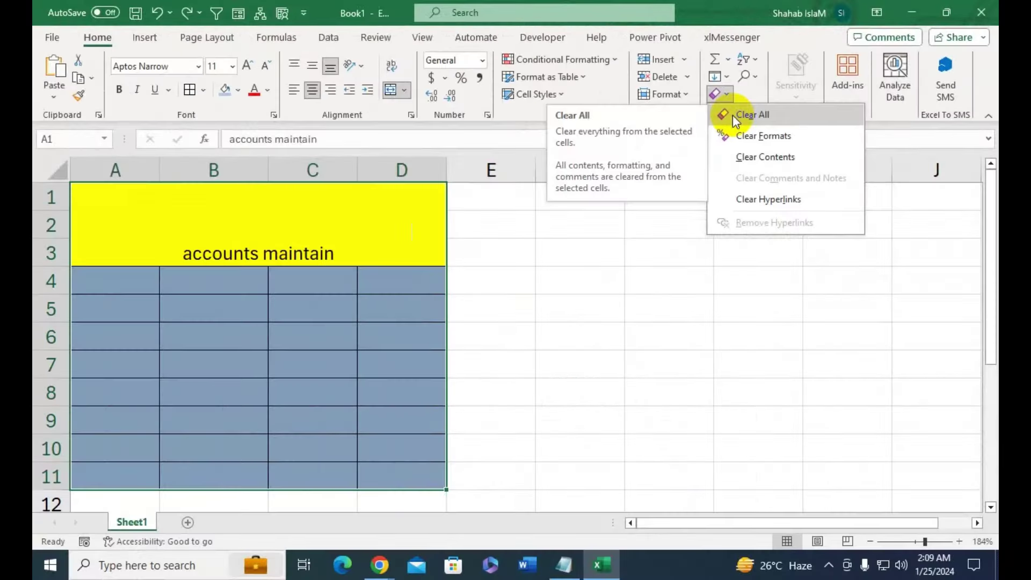
pyautogui.click(732, 115)
pyautogui.hotkey('ctrl', 'z')
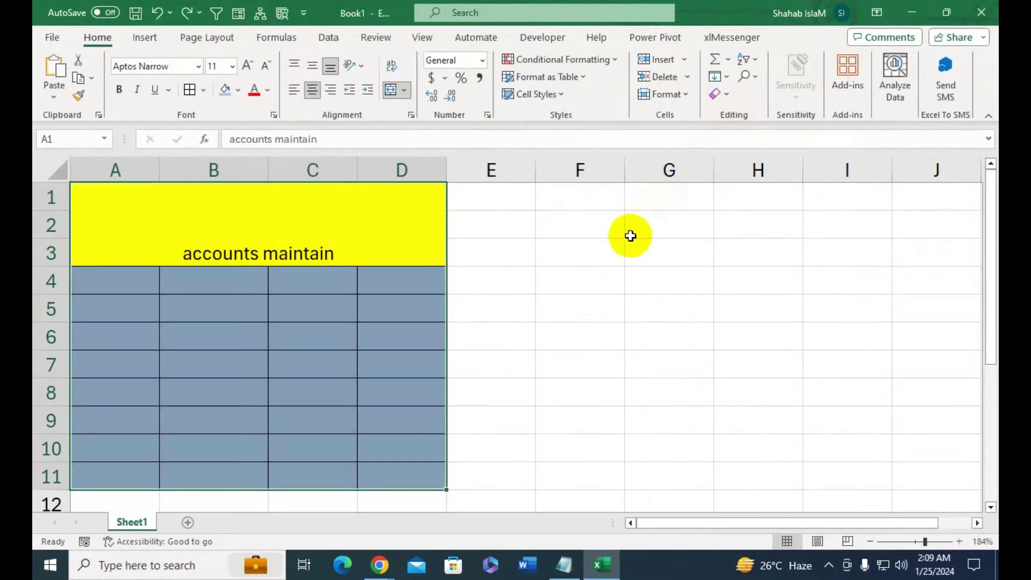
pyautogui.click(717, 95)
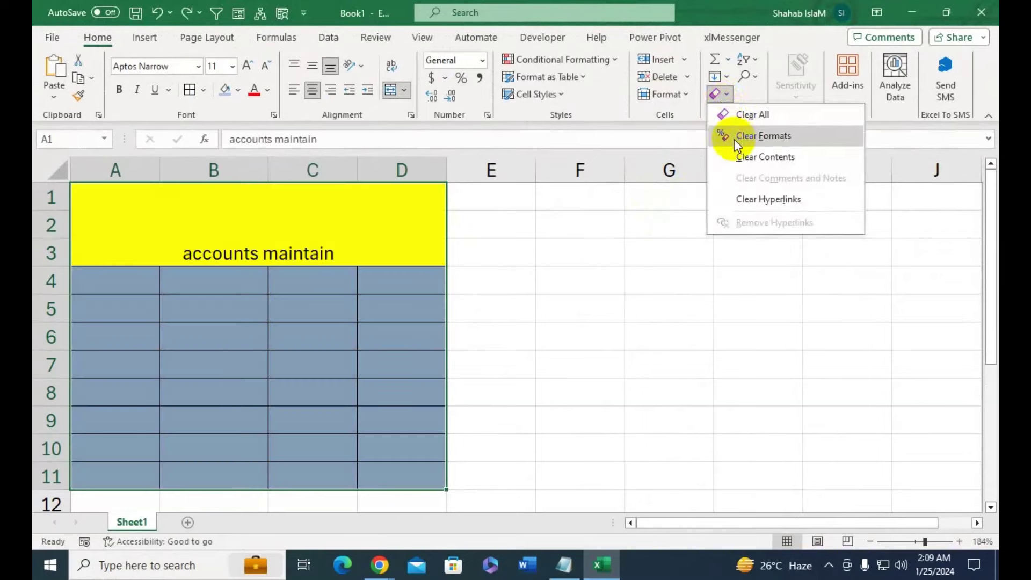
pyautogui.click(752, 157)
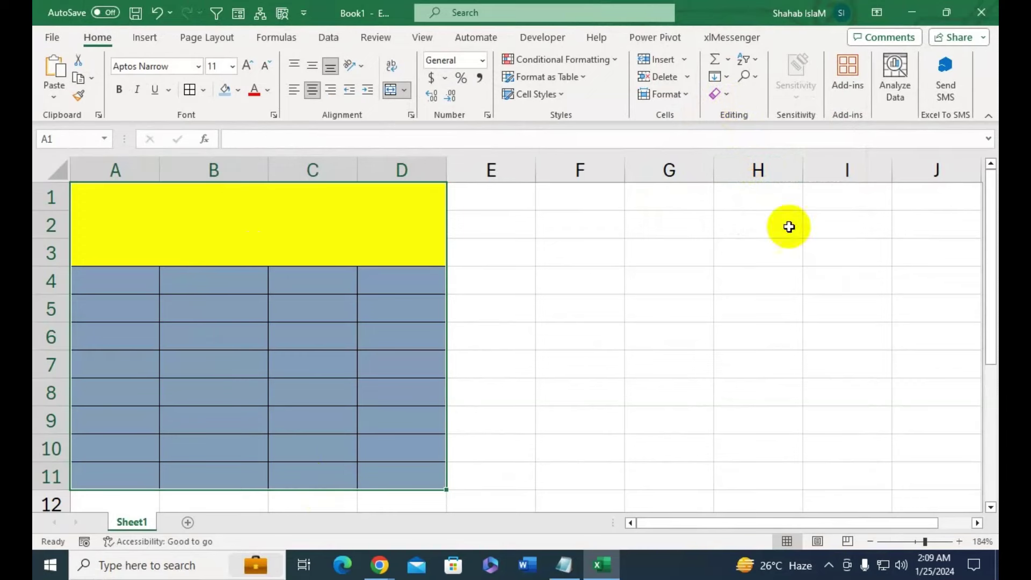
pyautogui.click(722, 96)
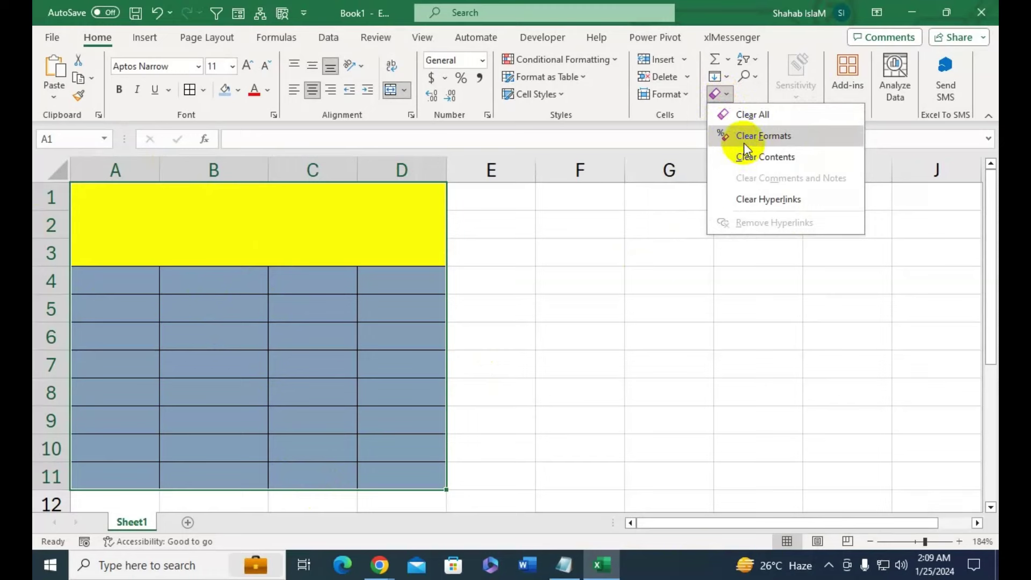
pyautogui.click(671, 236)
pyautogui.hotkey('ctrl', 'z')
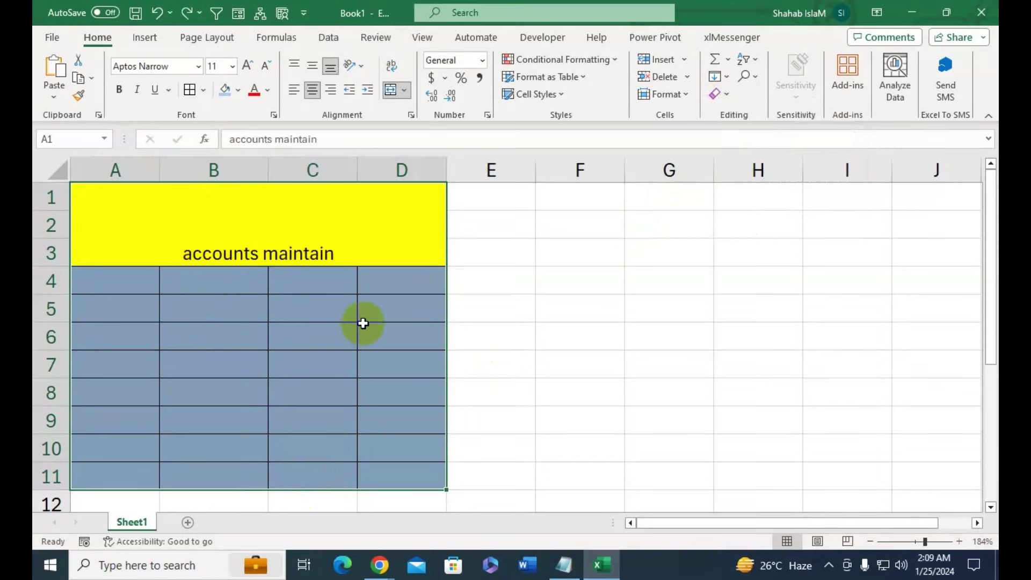
# Try Clear Formats and undo it, then wipe A1:D11 completely with Clear All.
pyautogui.click(720, 96)
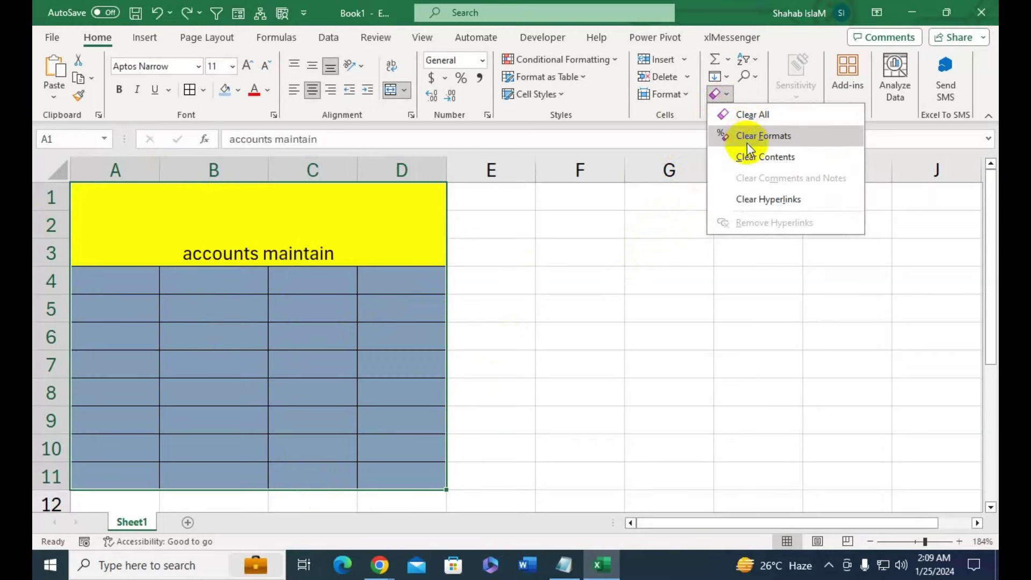
pyautogui.click(762, 135)
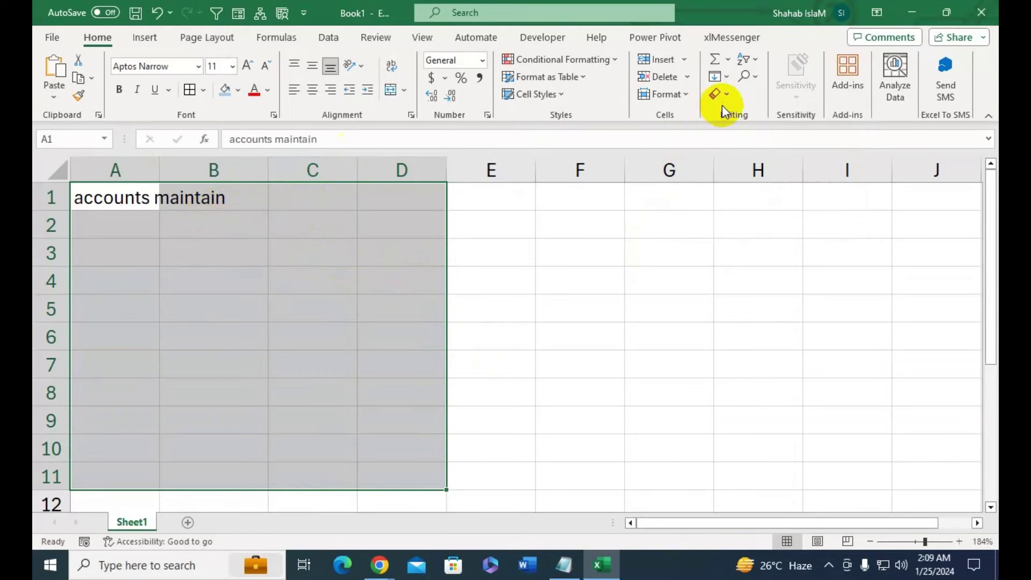
pyautogui.hotkey('ctrl', 'z')
pyautogui.click(428, 314)
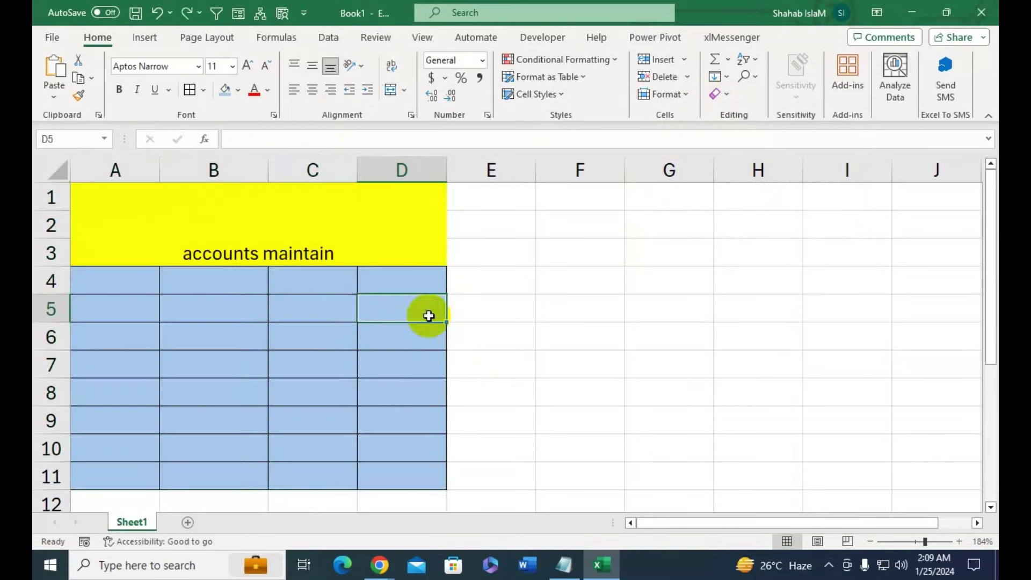
pyautogui.click(529, 316)
pyautogui.moveTo(126, 205); pyautogui.dragTo(425, 483)
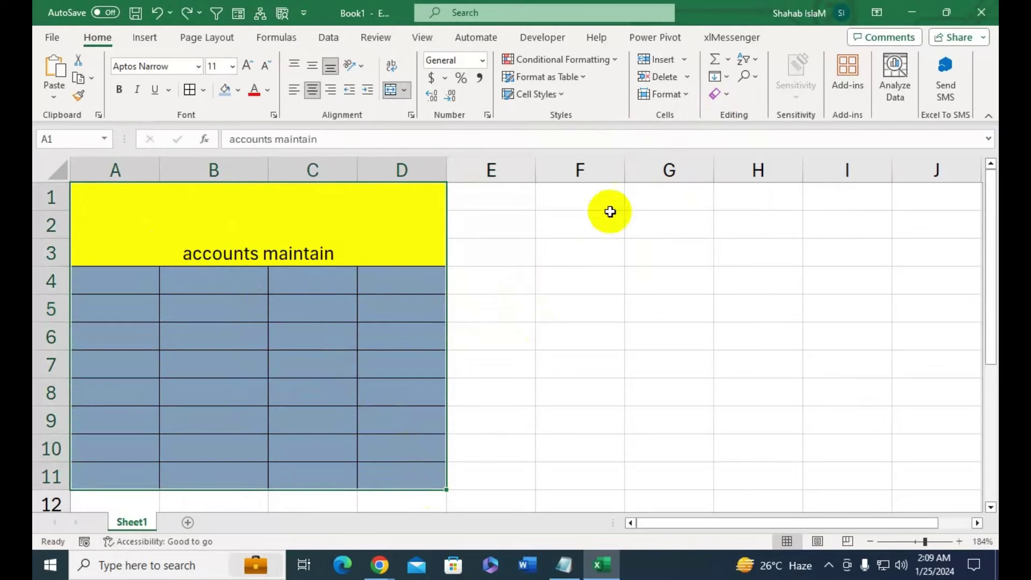
pyautogui.click(719, 95)
pyautogui.click(732, 119)
# Apply percentage format to B2 and enter 62%, then 56%.
pyautogui.click(219, 238)
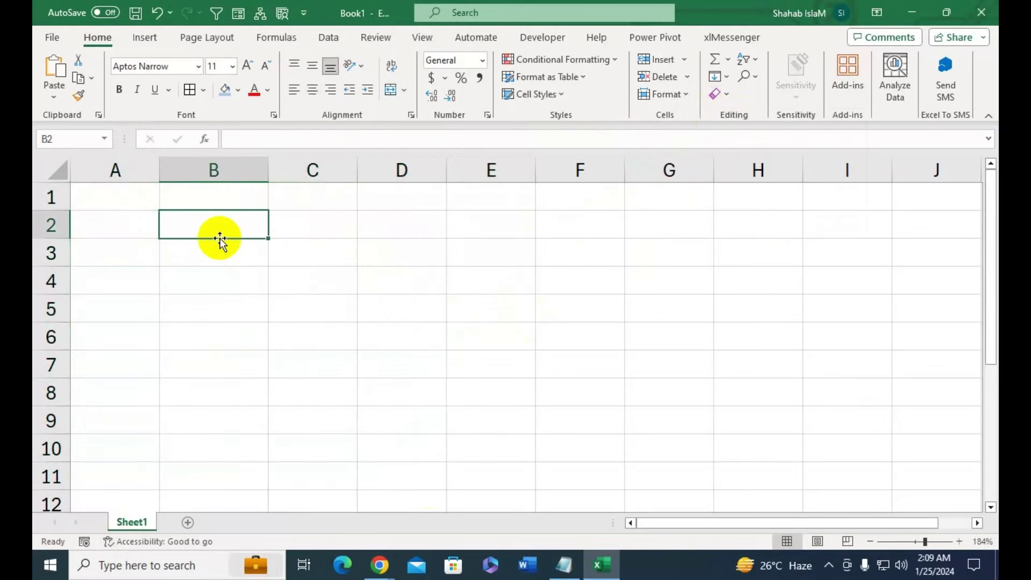
pyautogui.hotkey('ctrl', 'shift', '5')
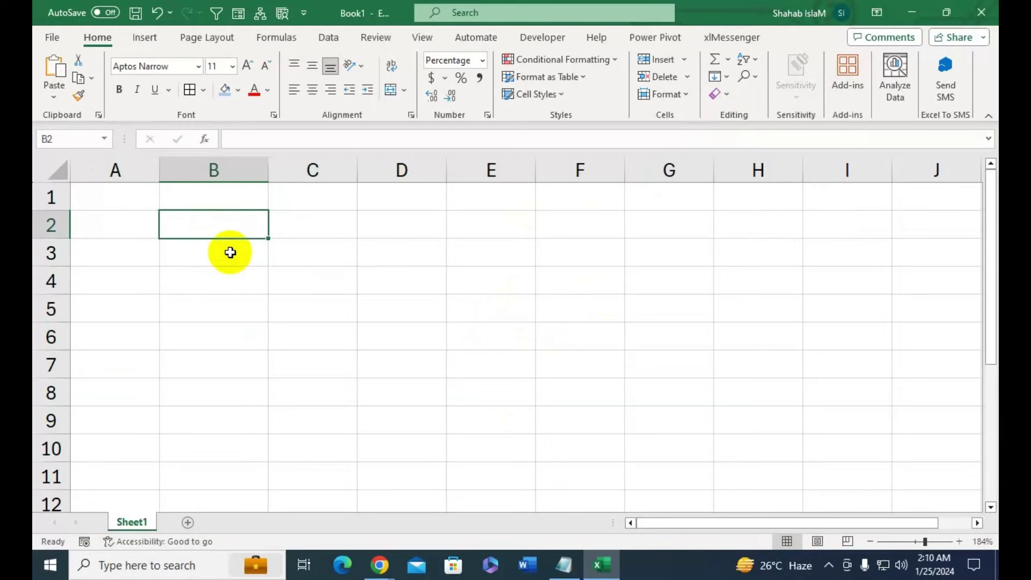
pyautogui.write('62')
pyautogui.press('Return')
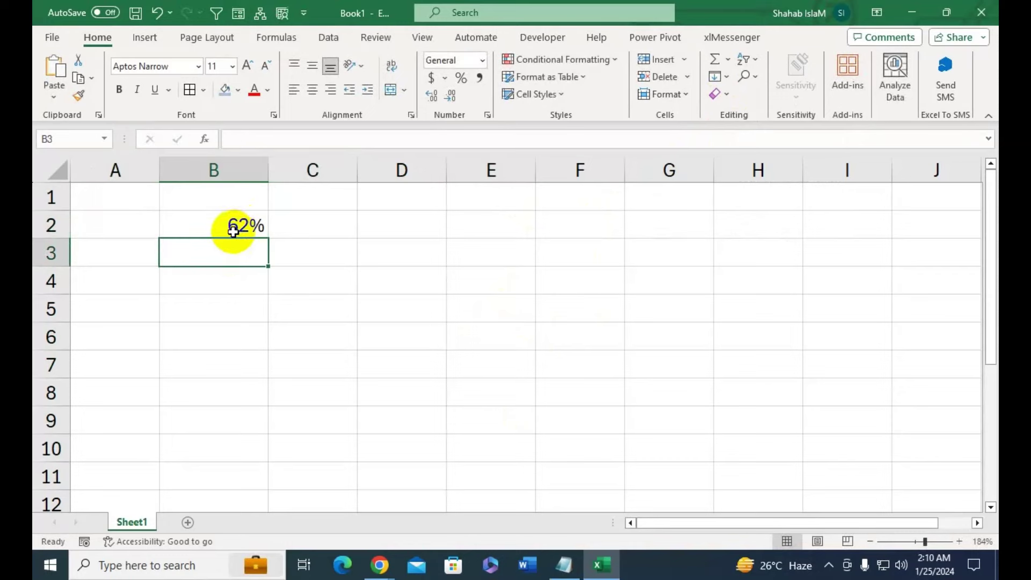
pyautogui.click(251, 228)
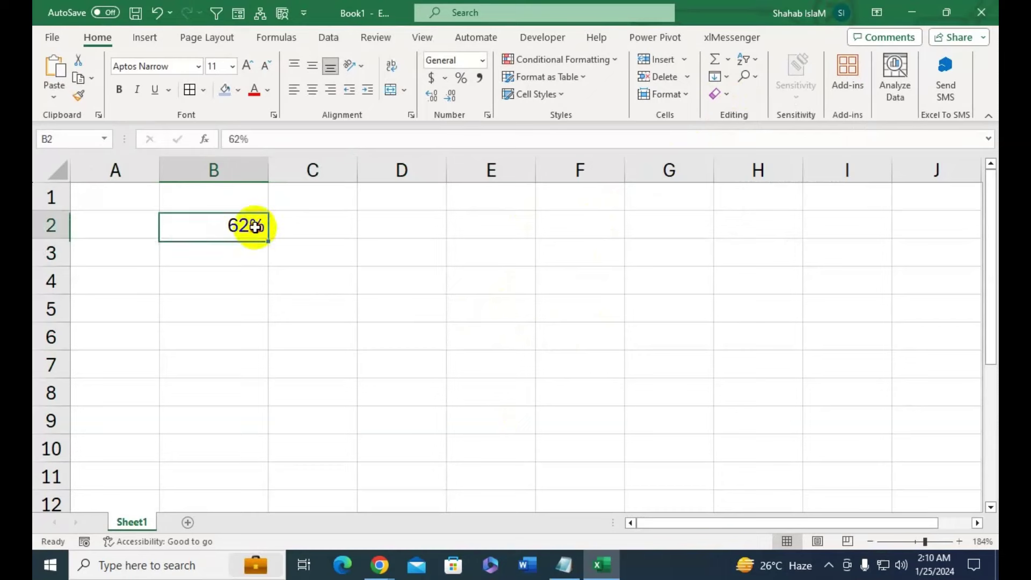
pyautogui.write('56')
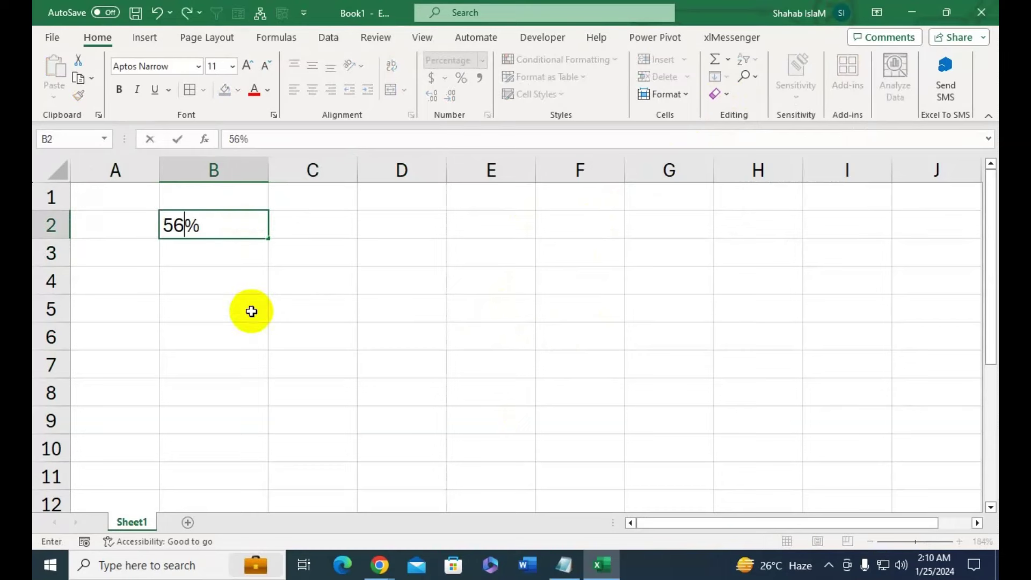
pyautogui.press('Return')
# Switch B2 to the General number format and enter 52356.
pyautogui.click(250, 222)
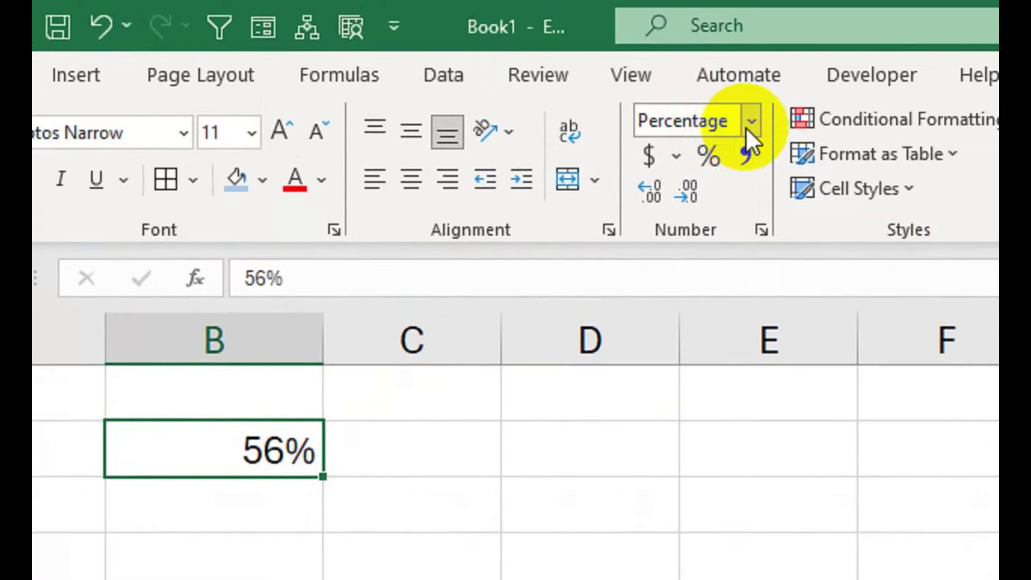
pyautogui.click(750, 121)
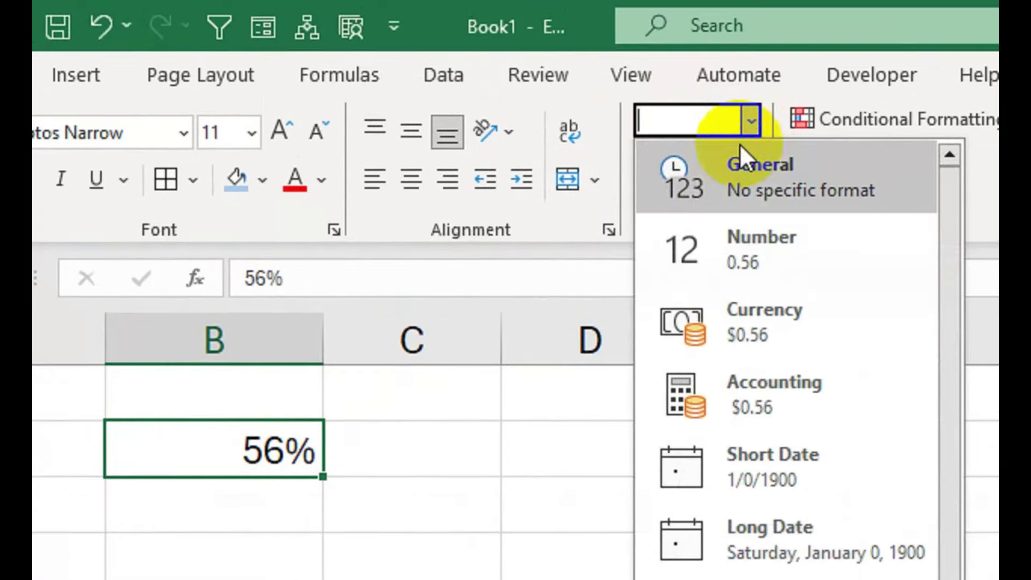
pyautogui.click(735, 196)
pyautogui.write('52')
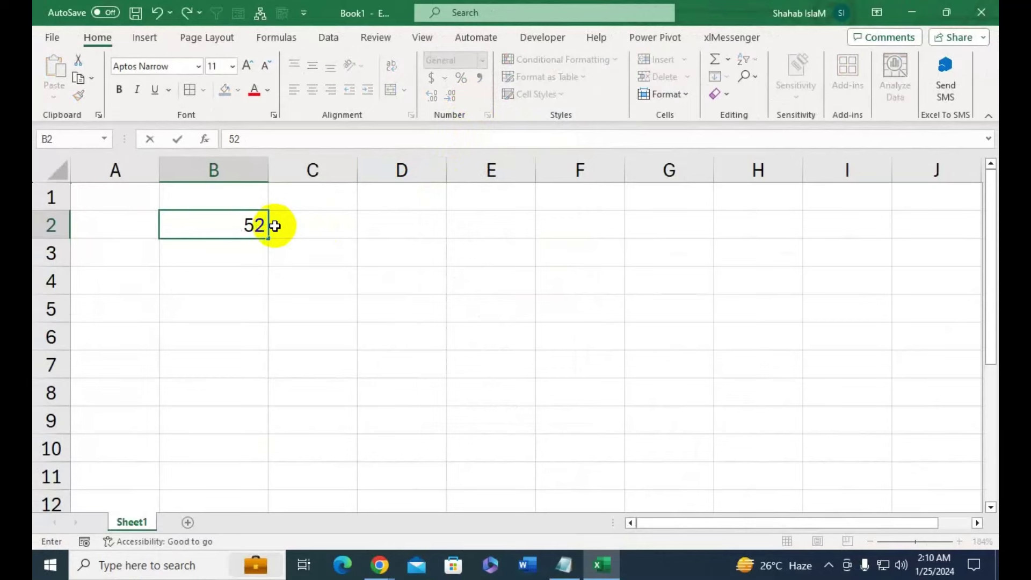
pyautogui.write('356')
pyautogui.press('Return')
# Delete B2's value and enter the plain number 26514.
pyautogui.press('Up')
pyautogui.press('Delete')
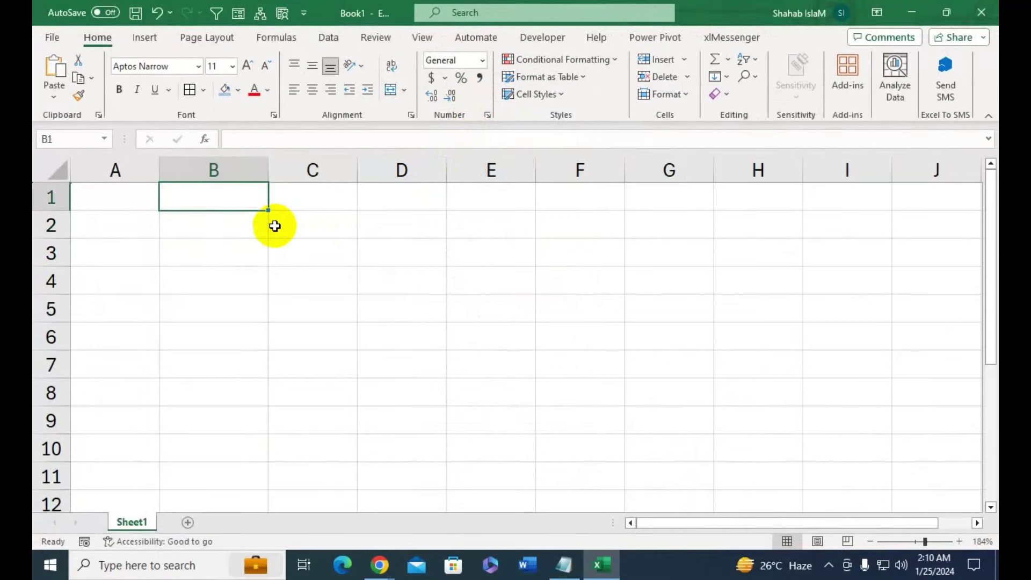
pyautogui.press('Left')
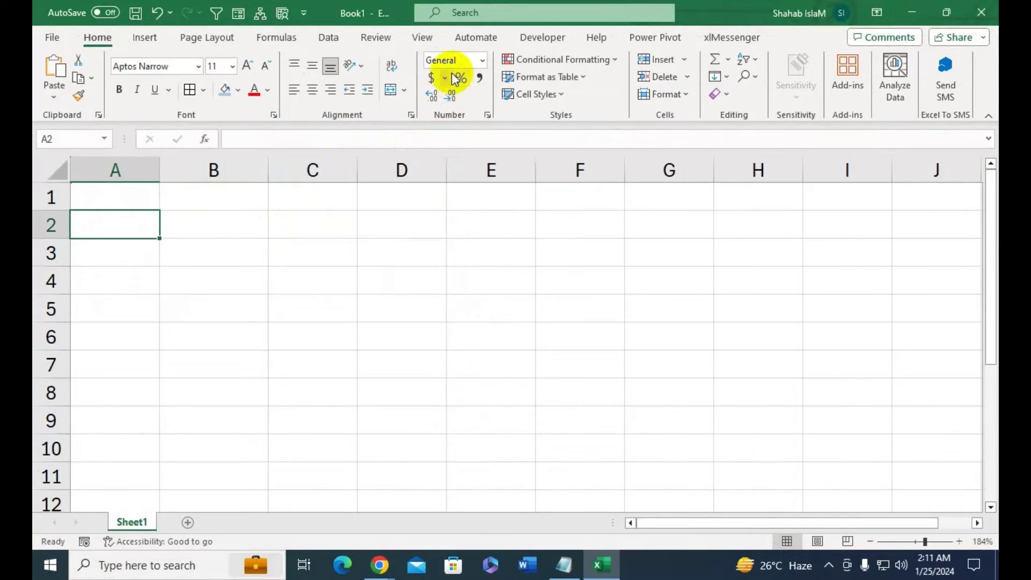
pyautogui.click(237, 224)
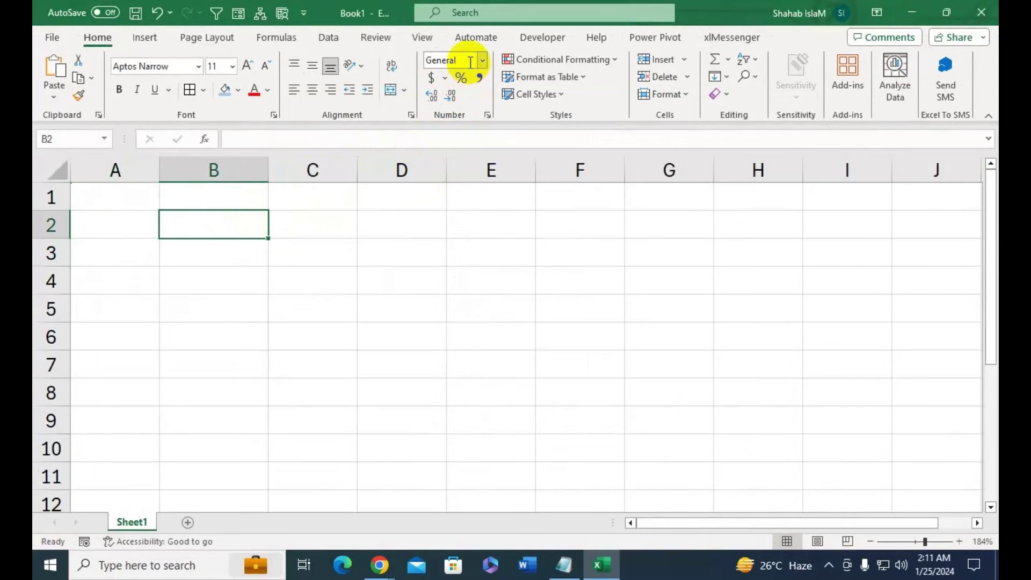
pyautogui.write('26514')
pyautogui.press('Return')
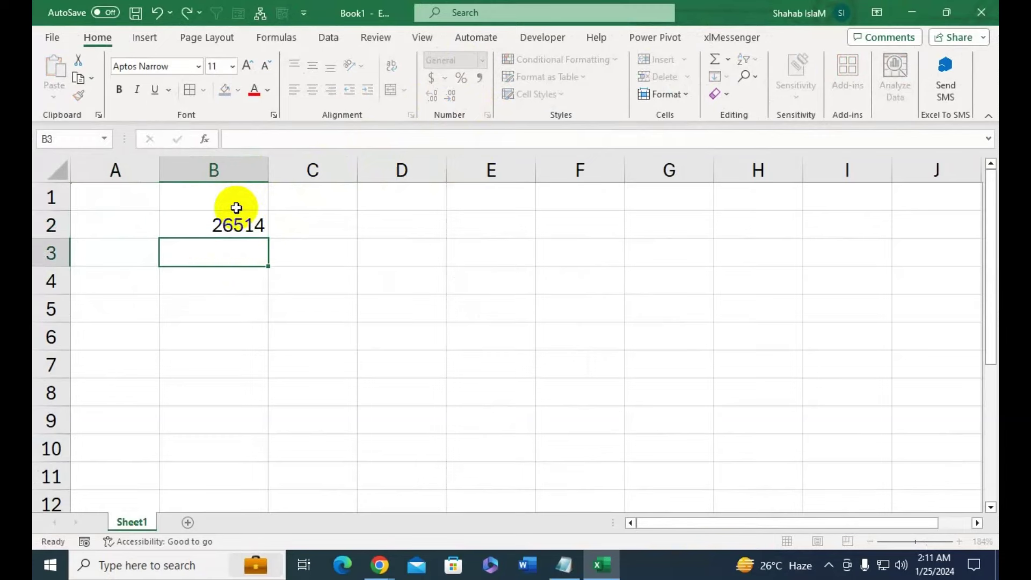
# Undo the 26514 entry and view the table's two-page print preview.
pyautogui.hotkey('ctrl', 'z')
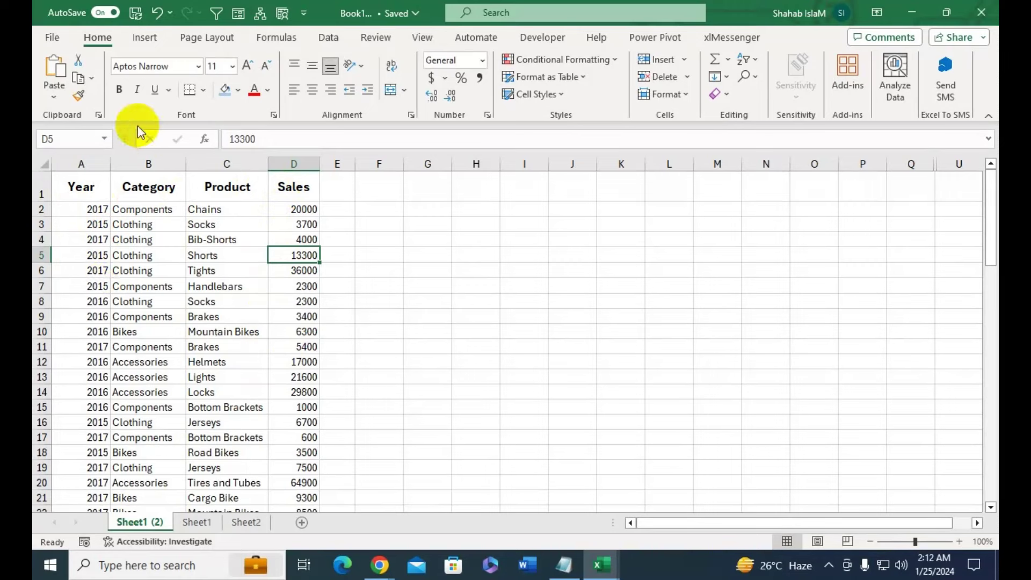
pyautogui.click(40, 42)
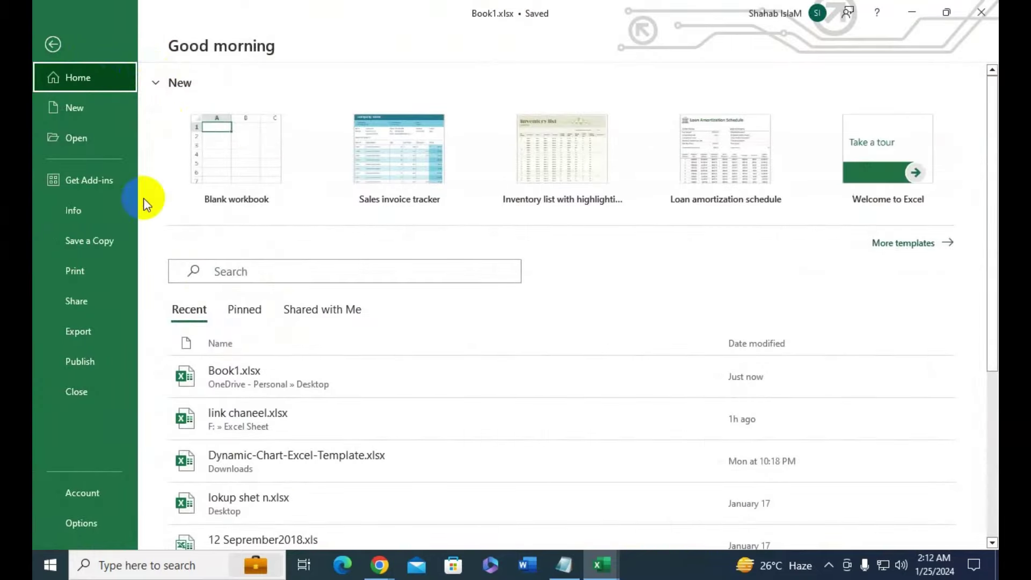
pyautogui.click(84, 274)
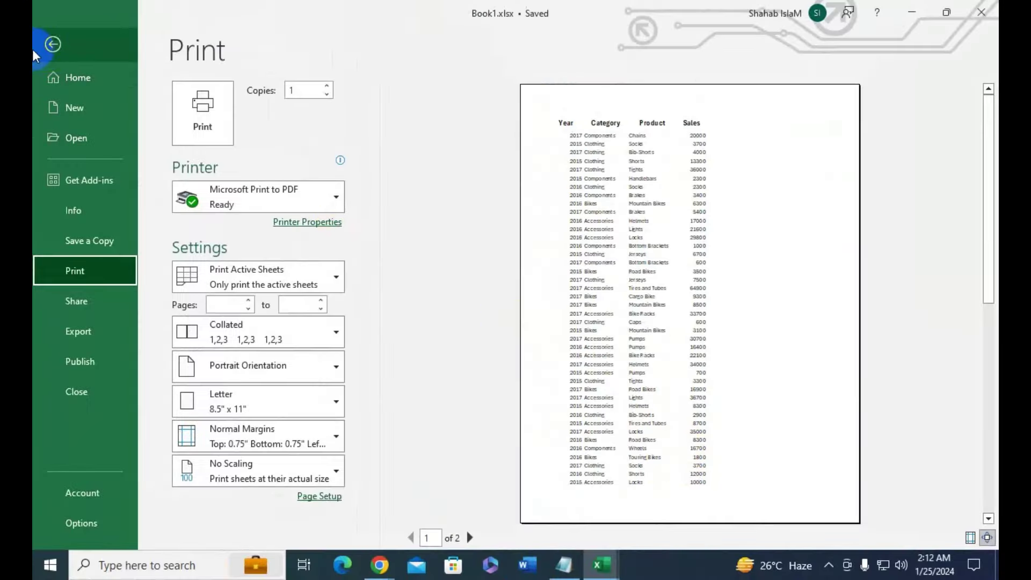
pyautogui.click(34, 56)
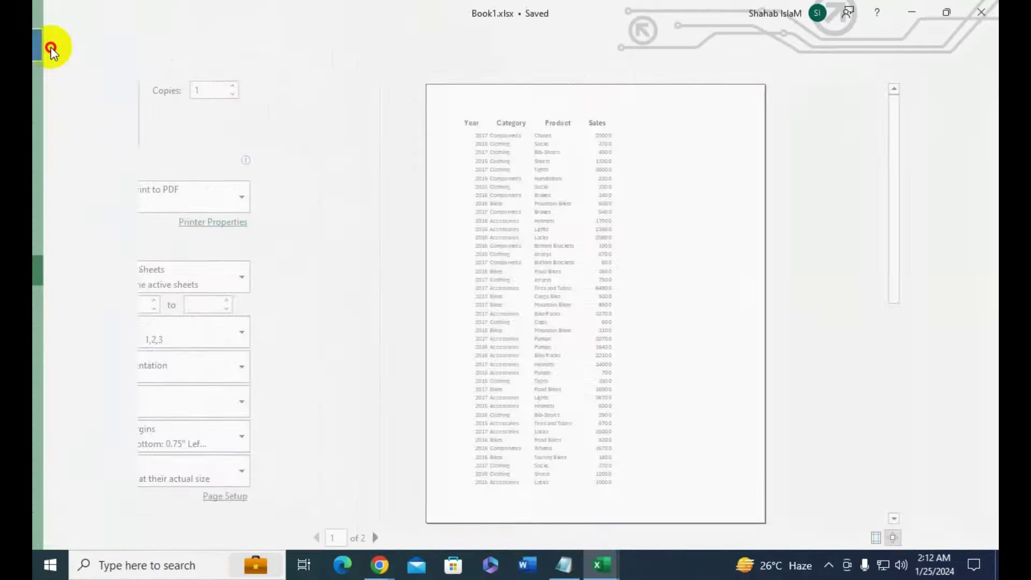
# Select A1:D76 with Ctrl+Shift+End and apply All Borders to it.
pyautogui.click(87, 187)
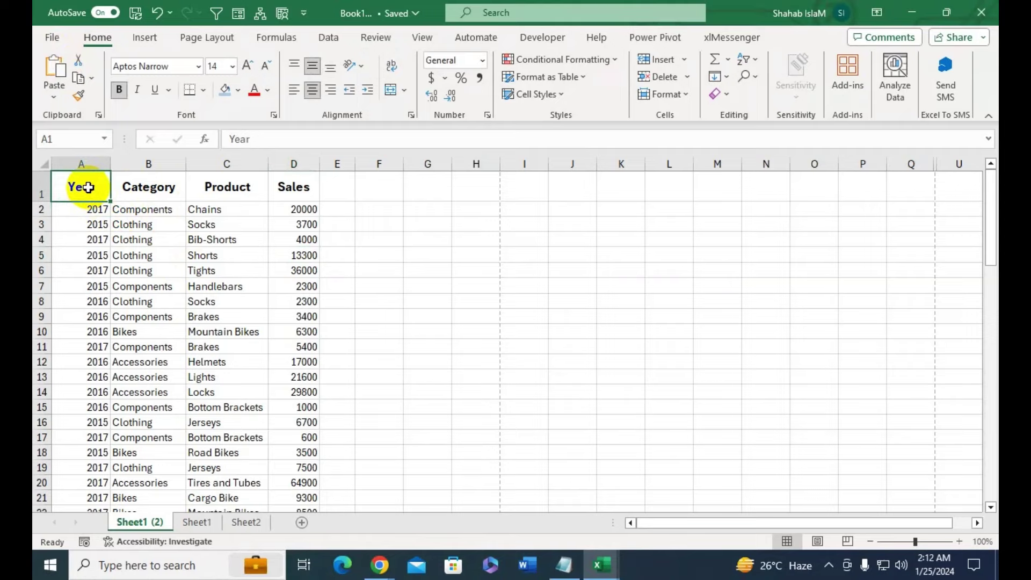
pyautogui.hotkey('ctrl', 'shift', 'End')
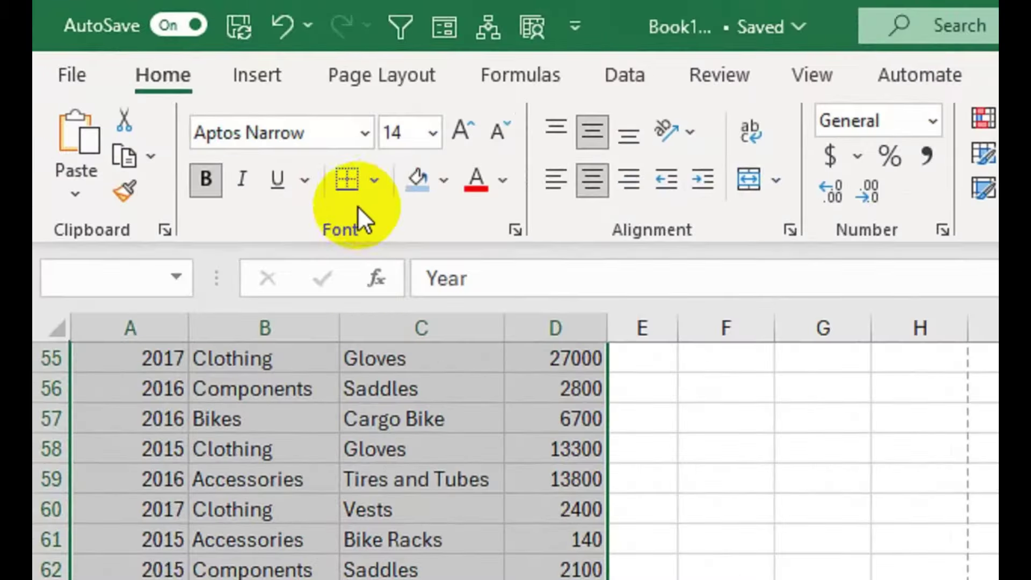
pyautogui.click(203, 90)
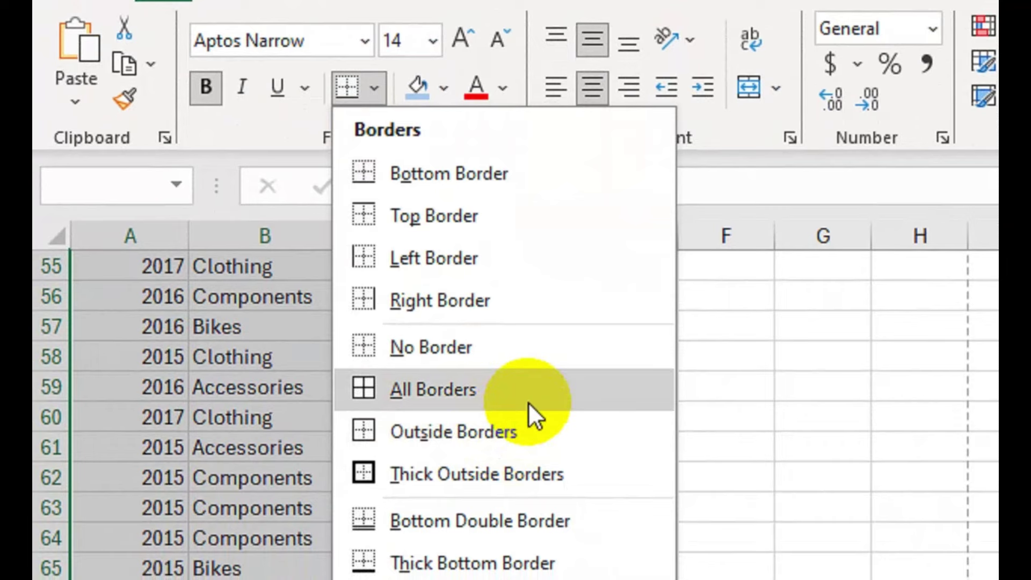
pyautogui.click(527, 402)
pyautogui.scroll(18, 528, 405)
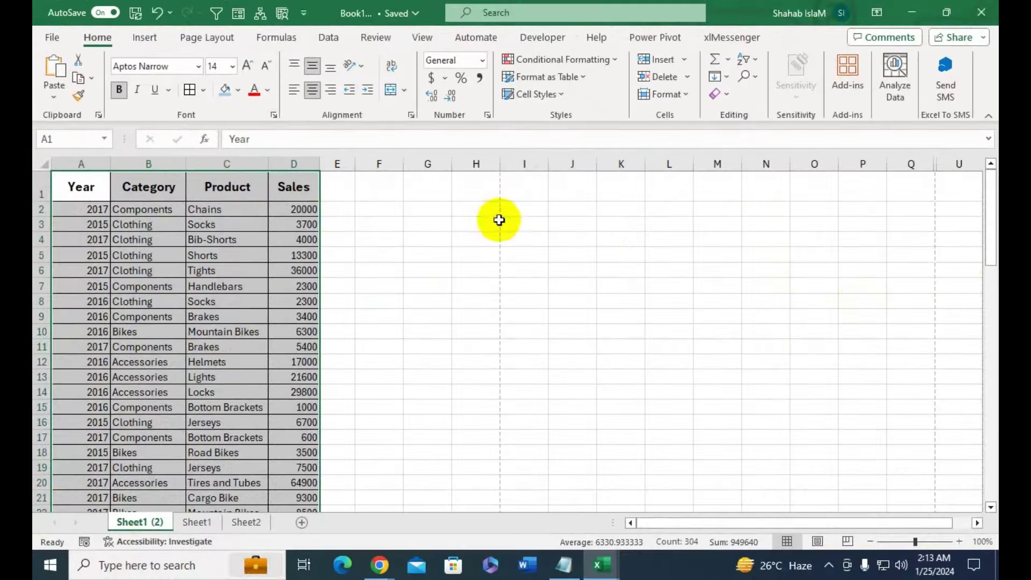
pyautogui.moveTo(990, 246); pyautogui.dragTo(992, 529)
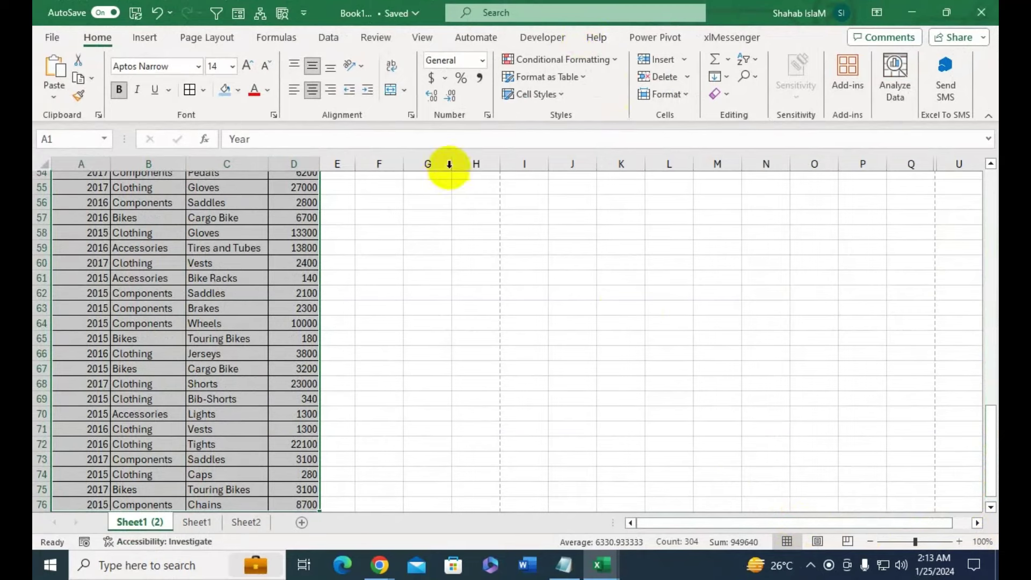
# Switch to Page Layout view to see the bordered table as printed pages.
pyautogui.click(424, 37)
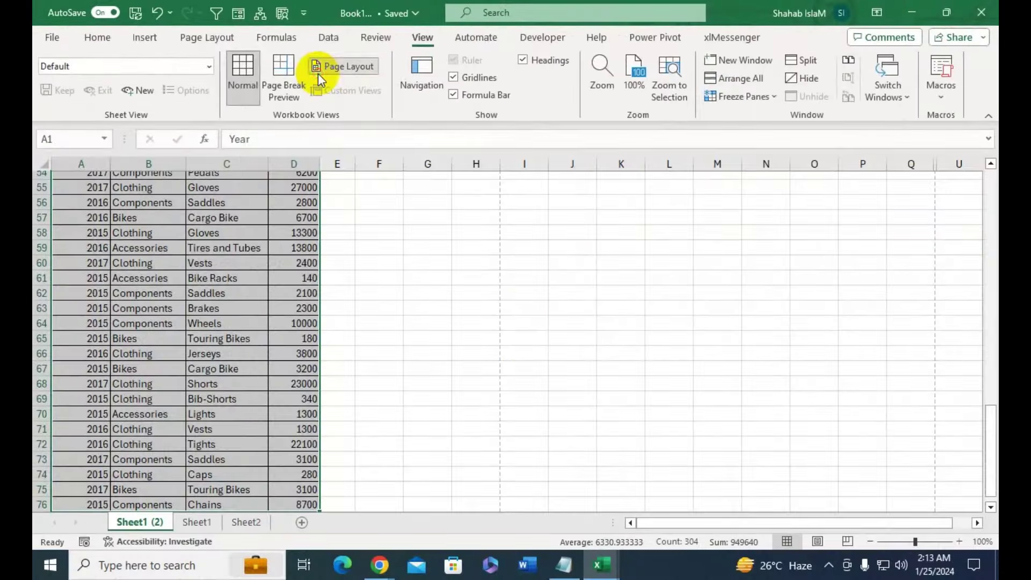
pyautogui.click(319, 68)
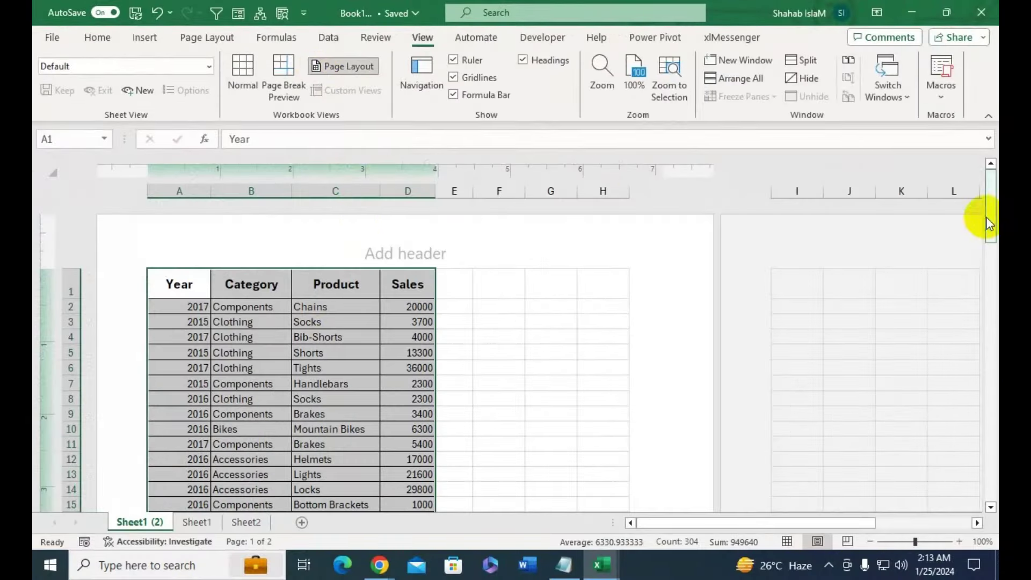
pyautogui.moveTo(989, 224)
pyautogui.mouseDown()
pyautogui.moveTo(992, 507)
pyautogui.moveTo(991, 206)
pyautogui.mouseUp()
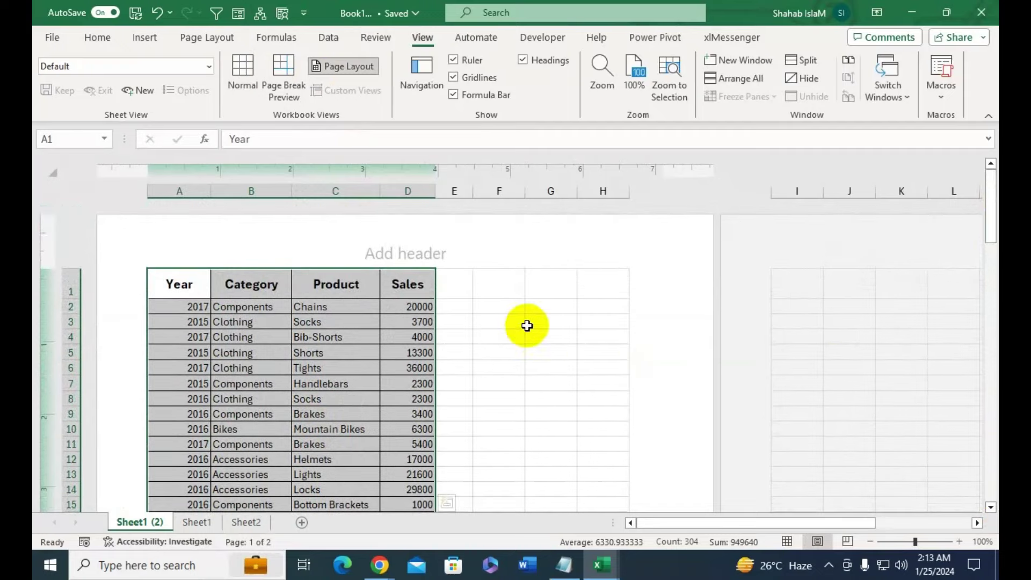
# Check the orientation choices, keeping Portrait, and return to Normal view.
pyautogui.click(207, 37)
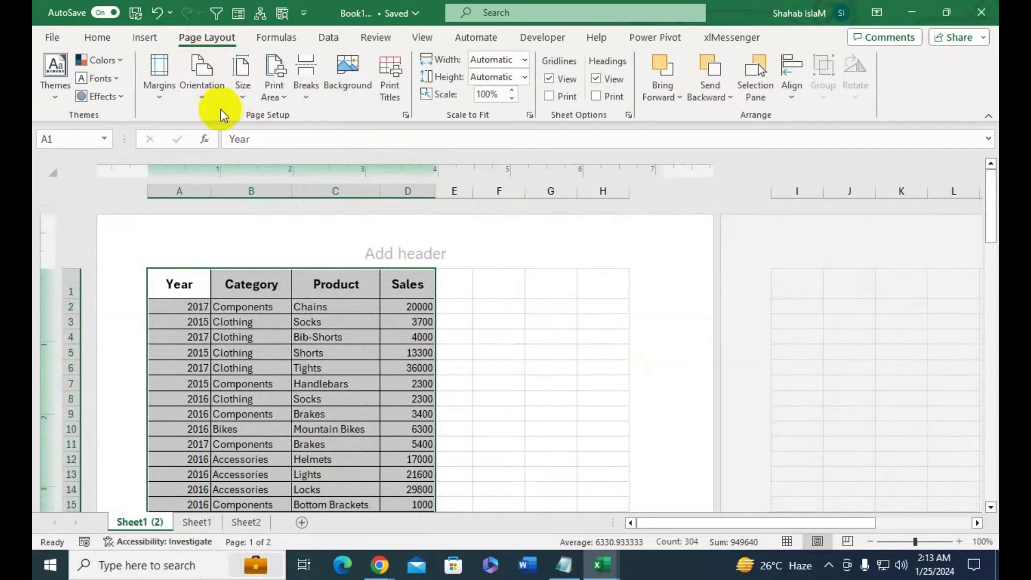
pyautogui.click(202, 86)
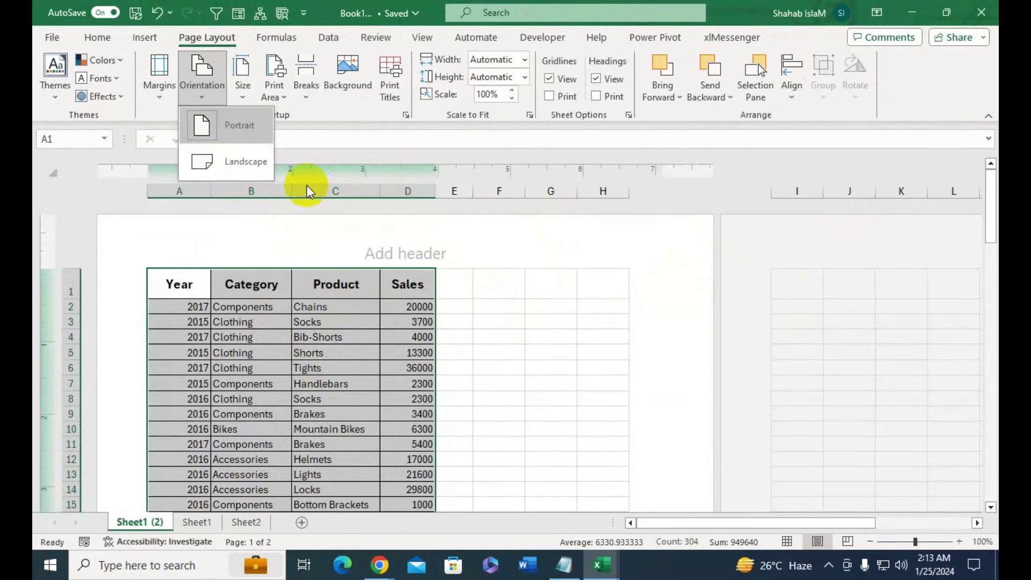
pyautogui.click(306, 76)
pyautogui.click(422, 38)
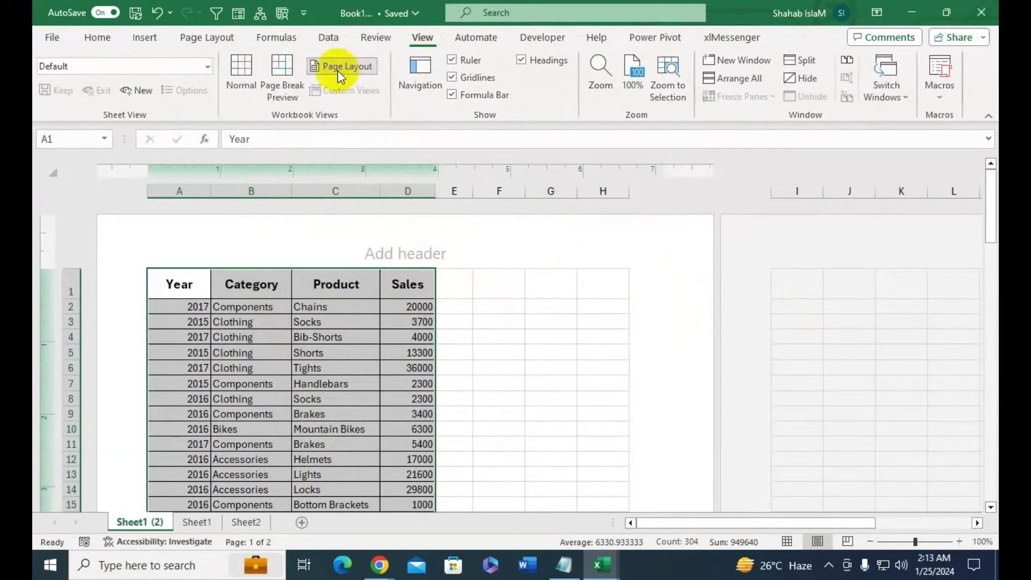
pyautogui.click(230, 88)
pyautogui.click(69, 42)
# Preview both printed pages of the table.
pyautogui.click(86, 271)
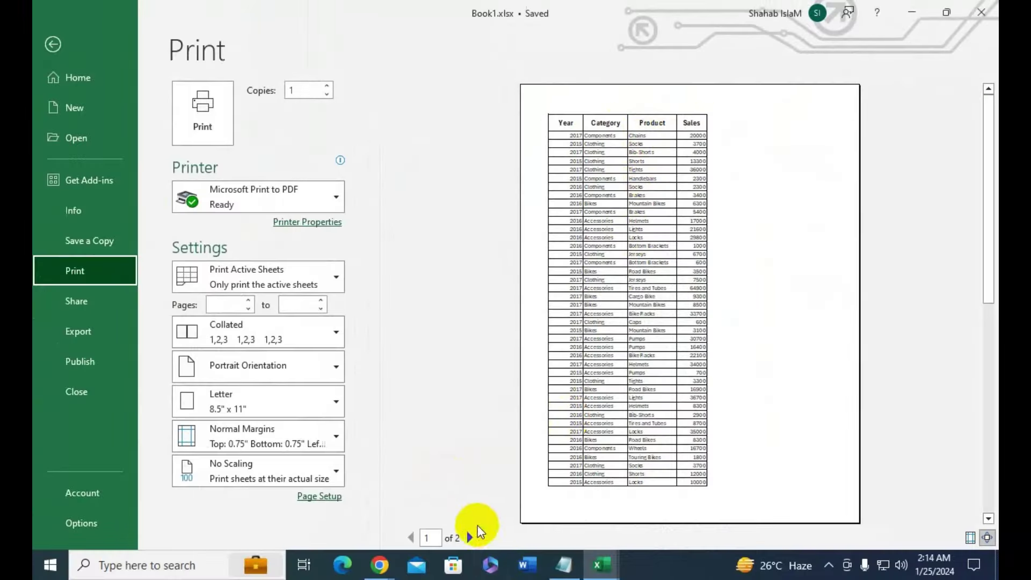
pyautogui.click(471, 536)
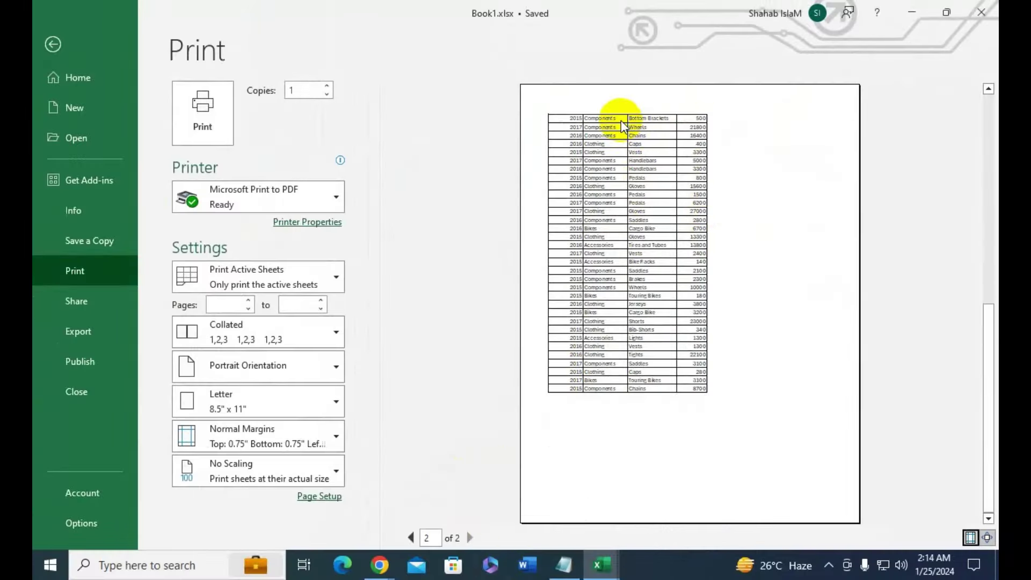
pyautogui.click(79, 51)
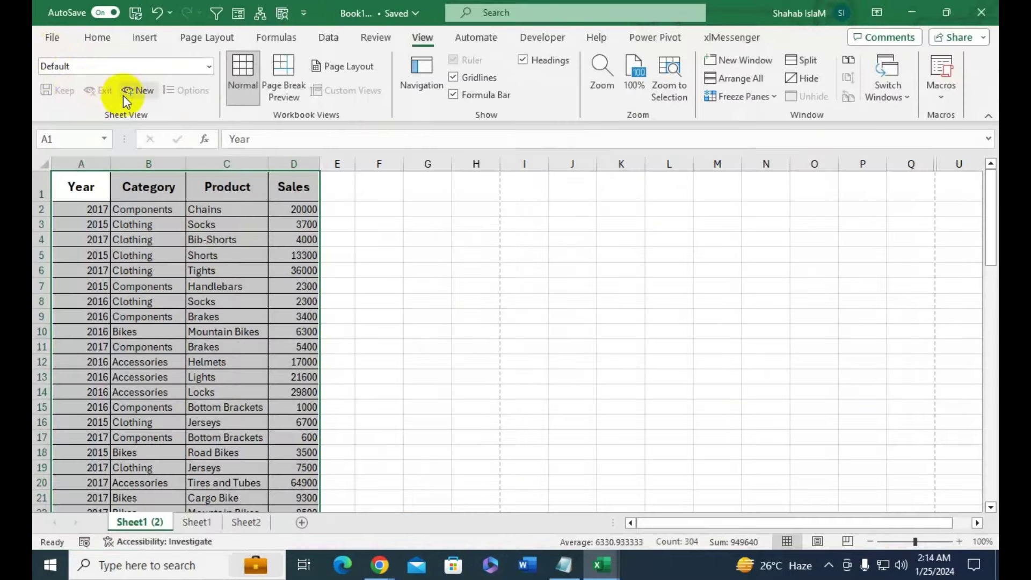
# Set Print Titles rows to repeat at top to $1:$1 and preview the printout.
pyautogui.click(220, 47)
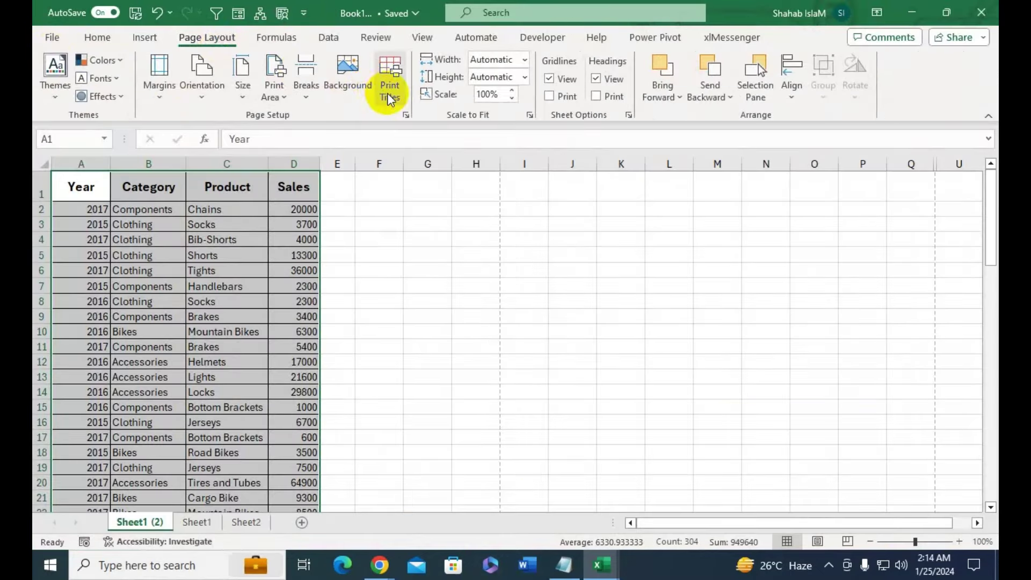
pyautogui.click(389, 94)
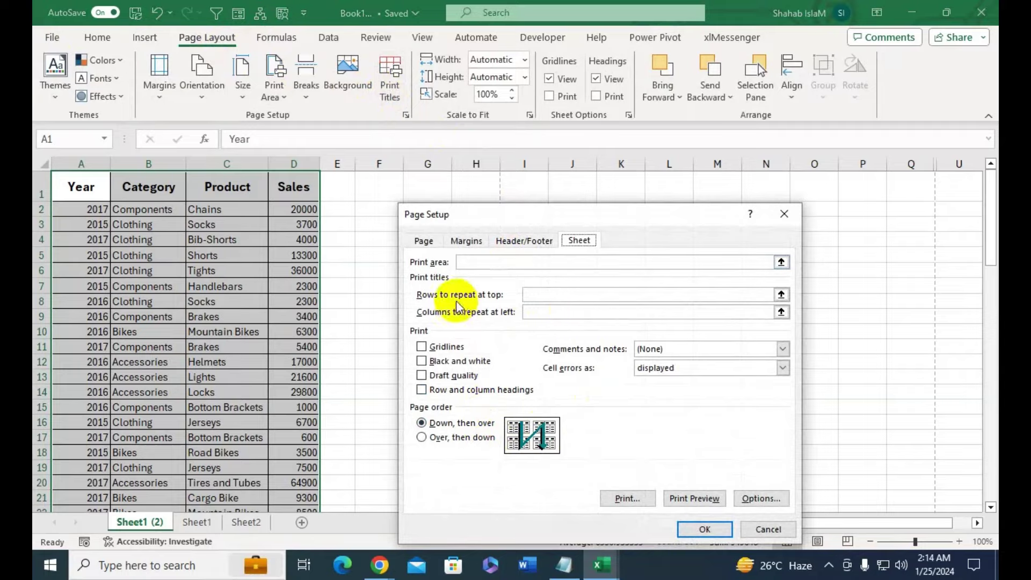
pyautogui.click(525, 294)
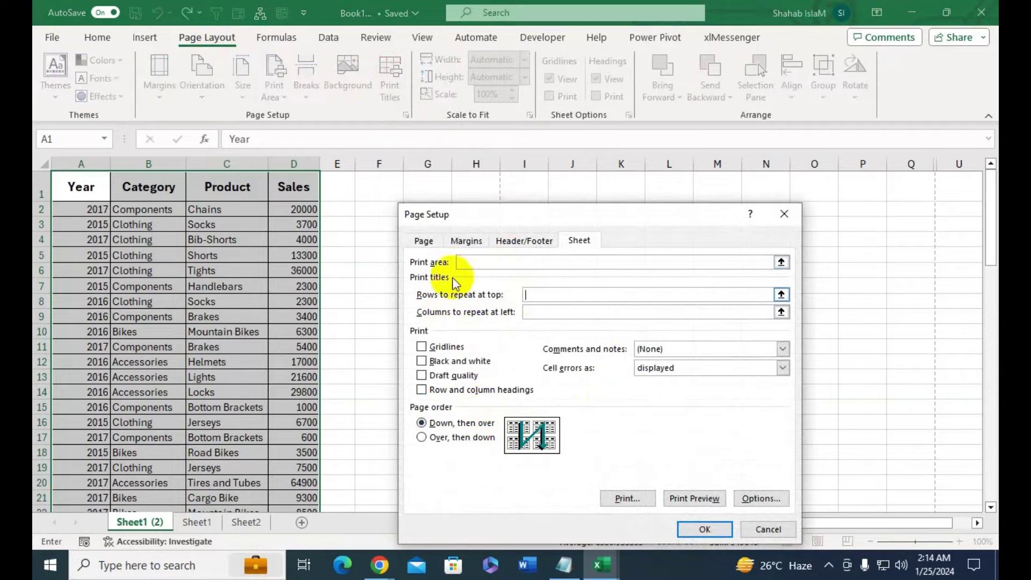
pyautogui.click(42, 183)
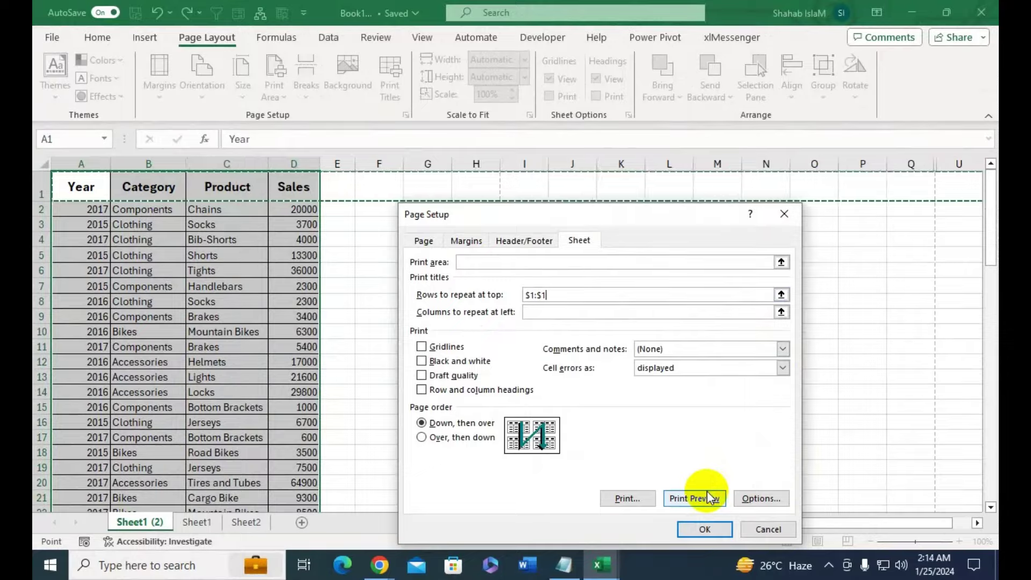
pyautogui.click(703, 494)
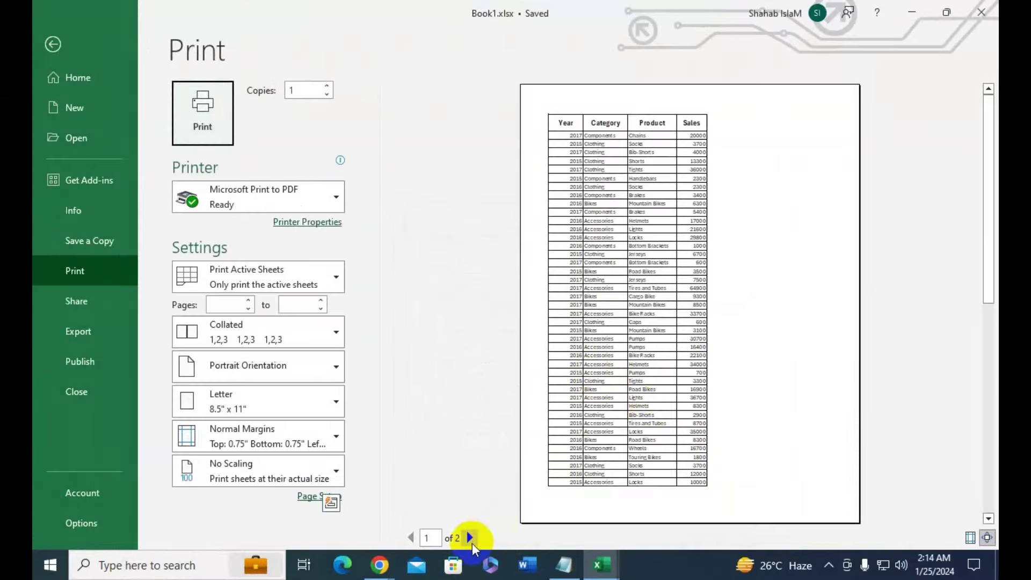
# Check page 2 for repeated headings, try Landscape, revert to Portrait, and exit preview.
pyautogui.click(470, 537)
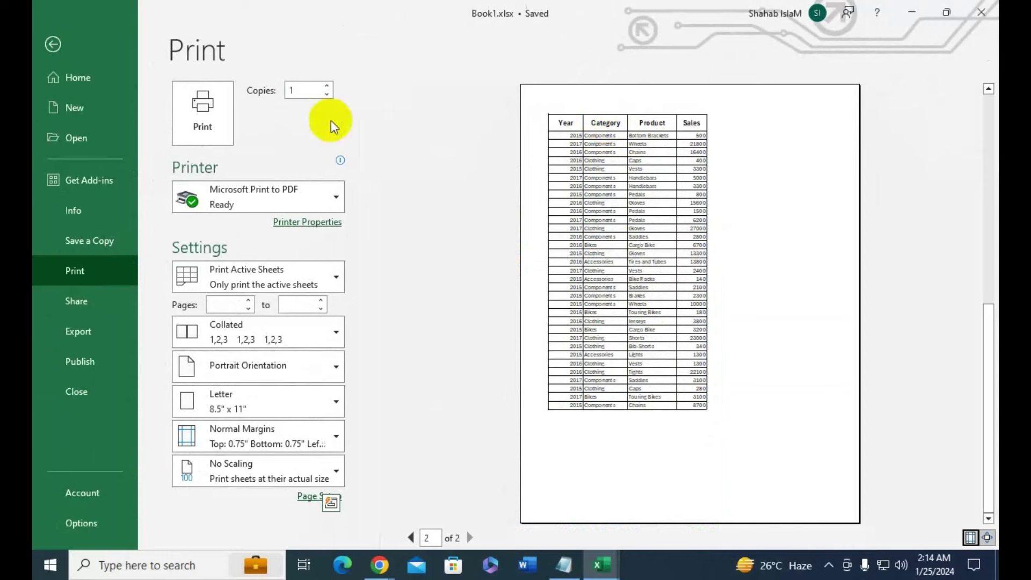
pyautogui.click(64, 49)
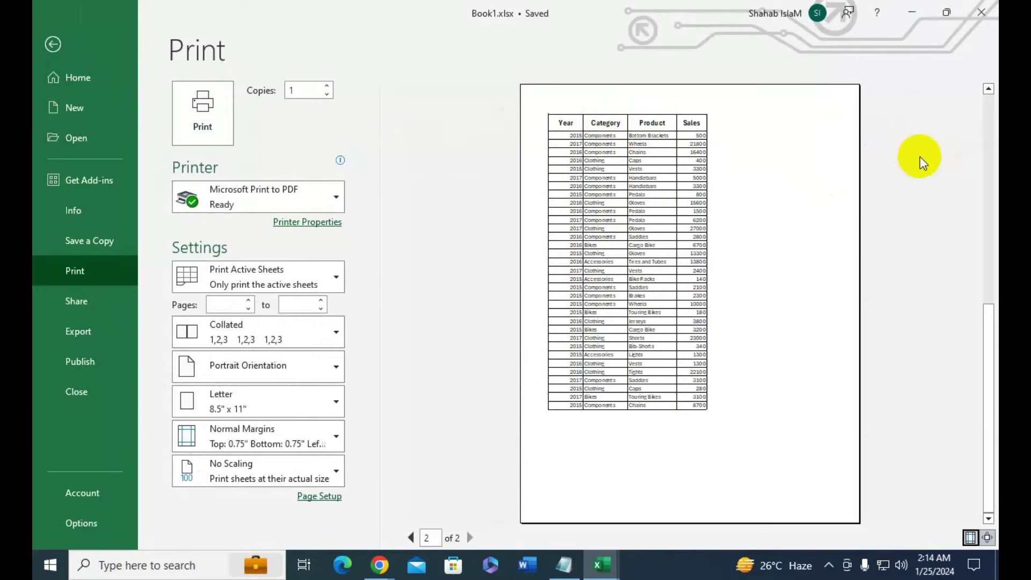
pyautogui.click(344, 372)
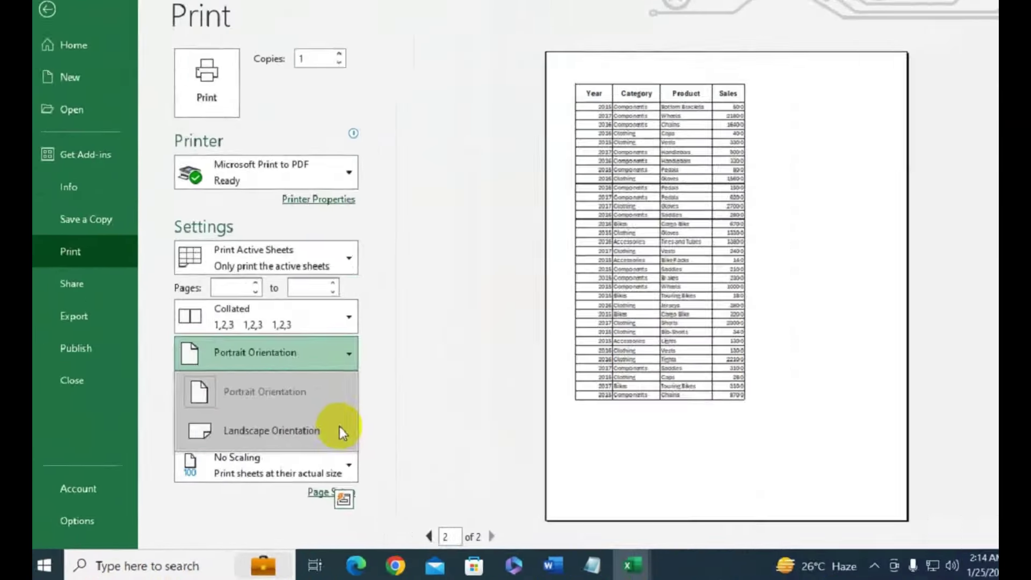
pyautogui.click(516, 310)
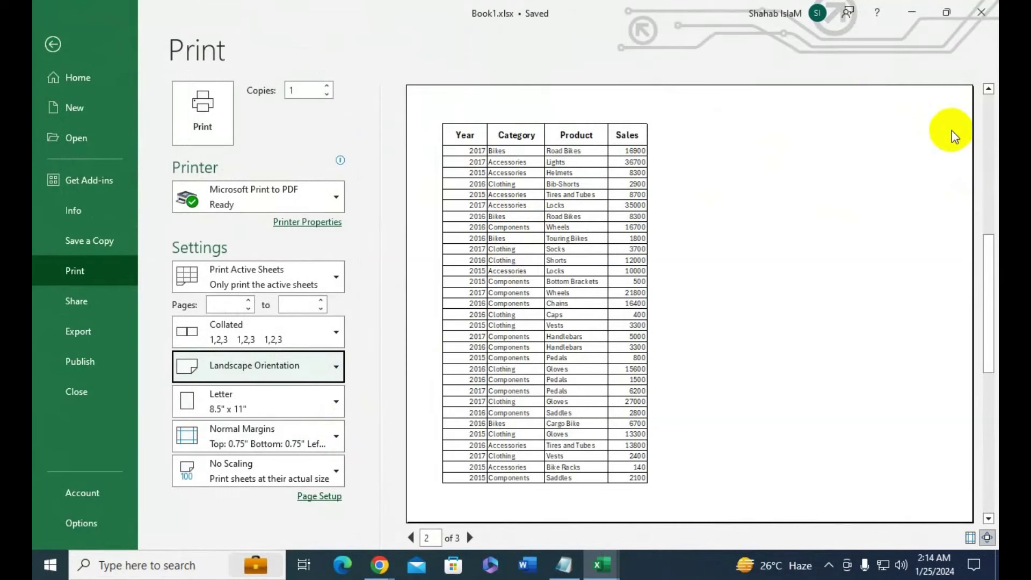
pyautogui.click(323, 373)
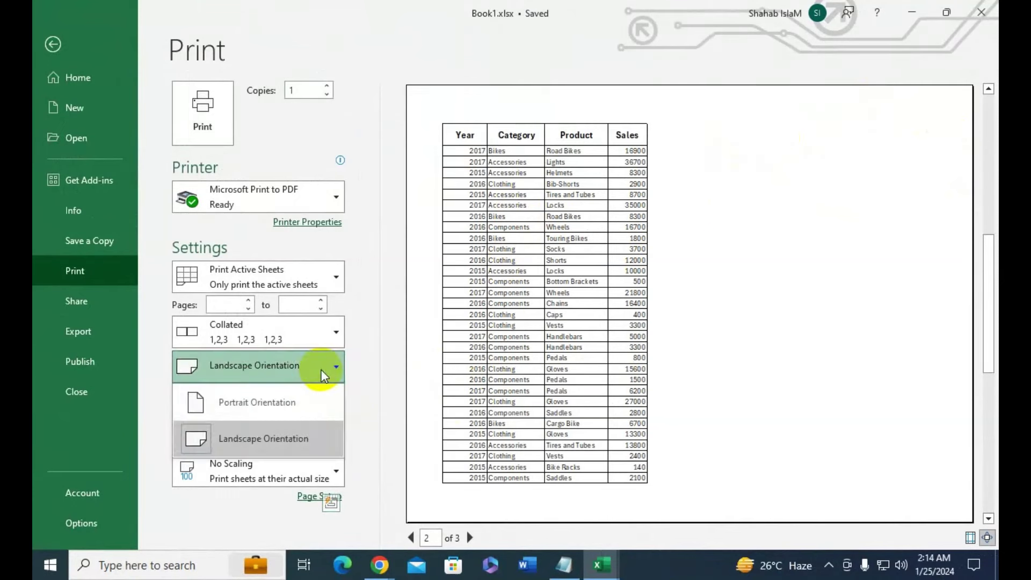
pyautogui.click(311, 402)
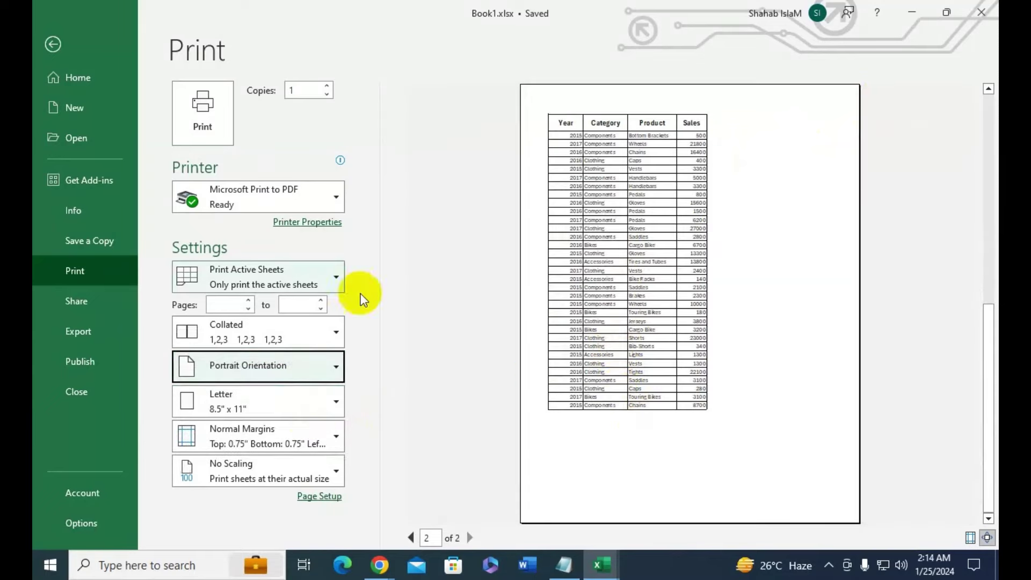
pyautogui.click(54, 45)
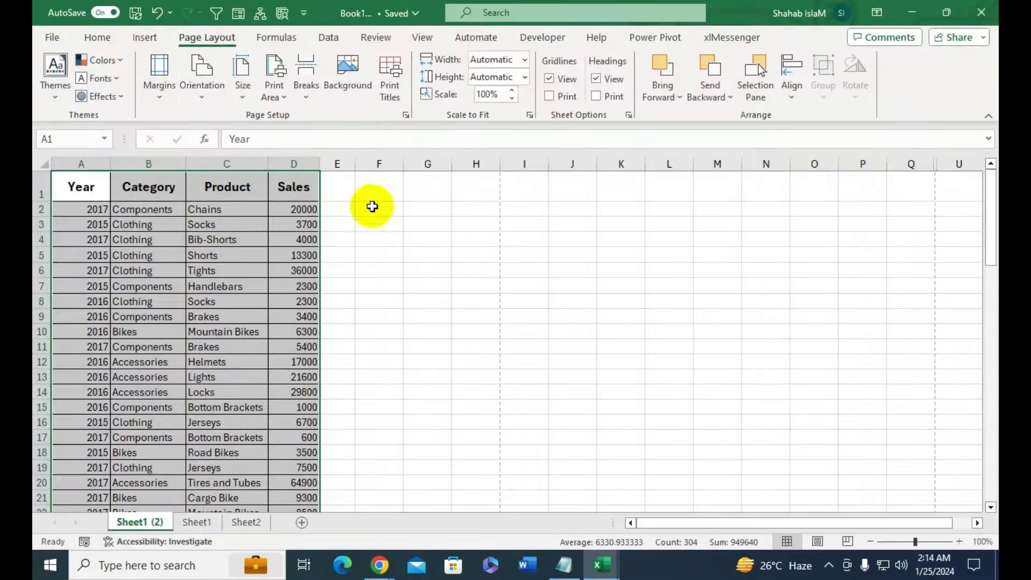
# Select E2, browse the Insert Link and Text menus, then open the Page Setup dialog.
pyautogui.click(355, 210)
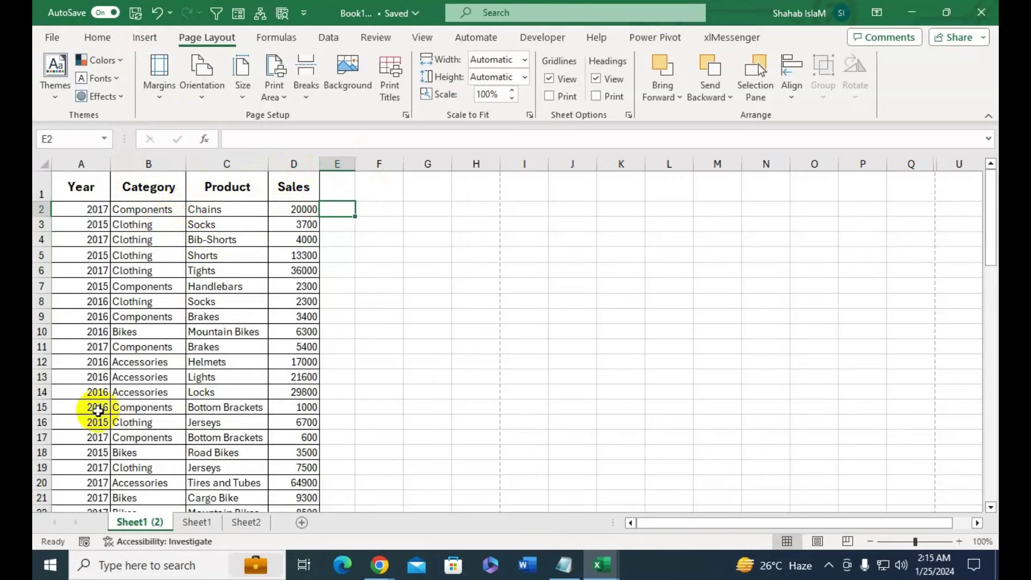
pyautogui.click(145, 38)
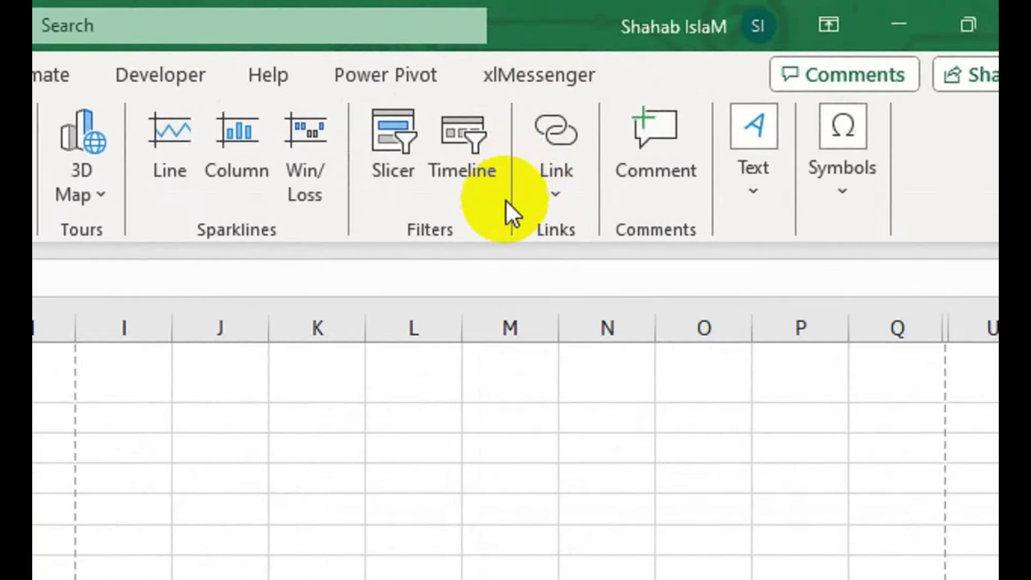
pyautogui.click(740, 100)
pyautogui.click(741, 190)
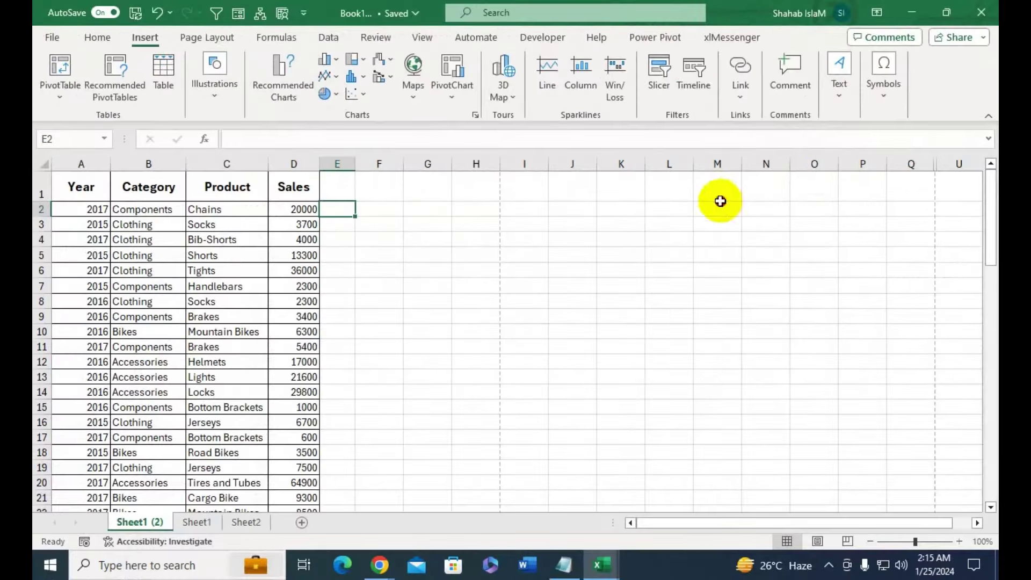
pyautogui.click(223, 37)
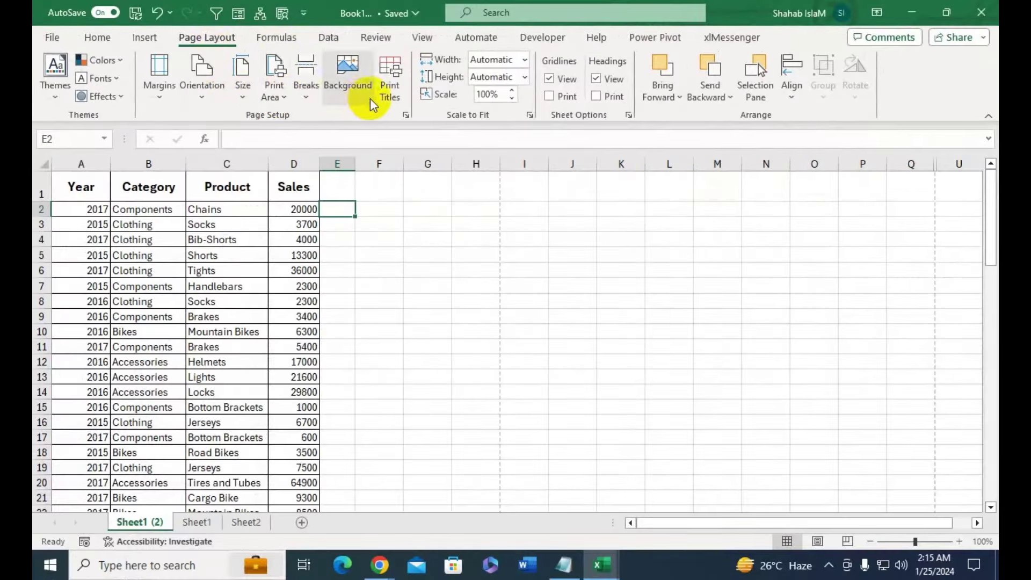
pyautogui.click(404, 117)
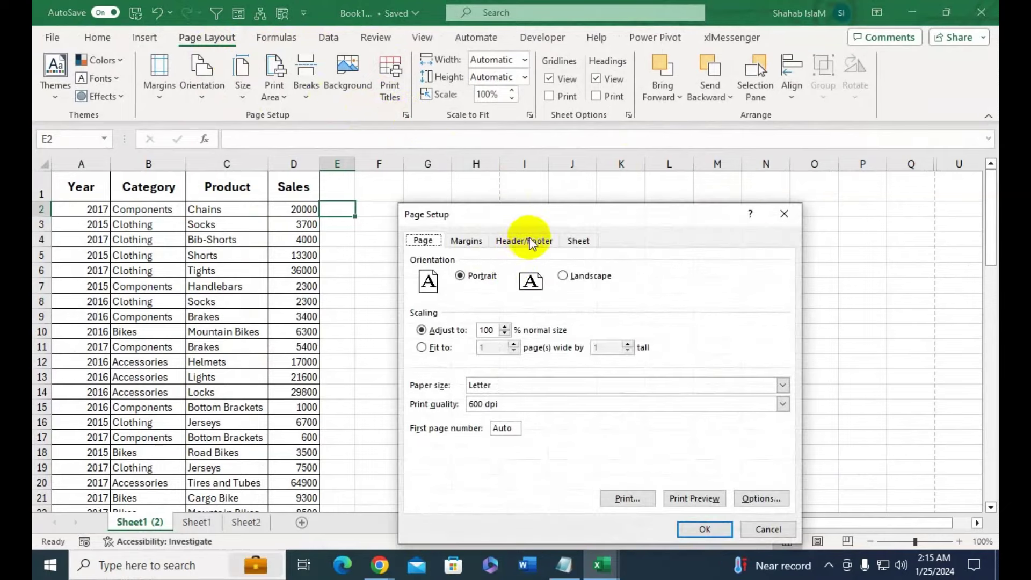
# In Page Setup, create a custom header with the page number in the centre section.
pyautogui.click(531, 242)
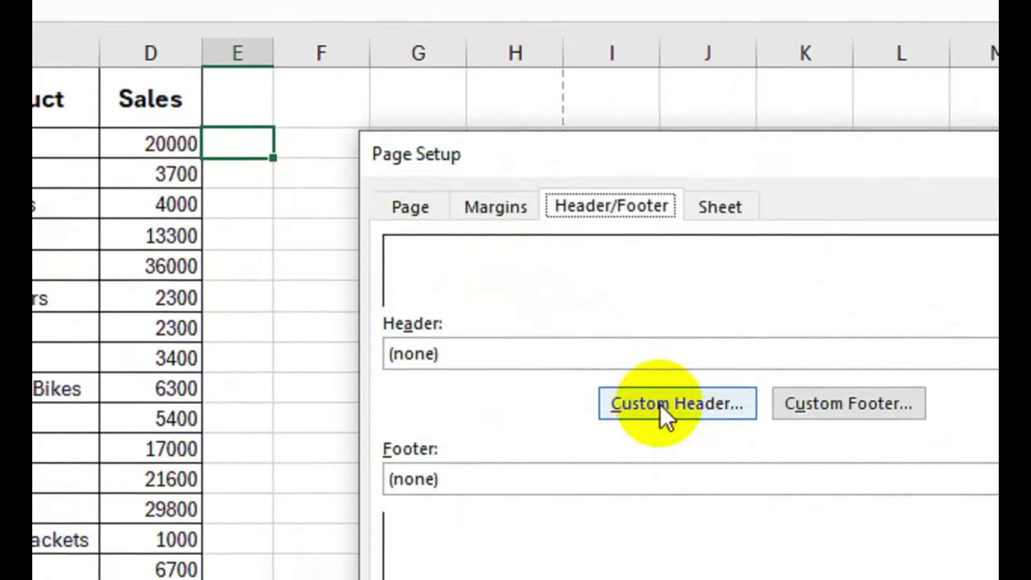
pyautogui.click(659, 404)
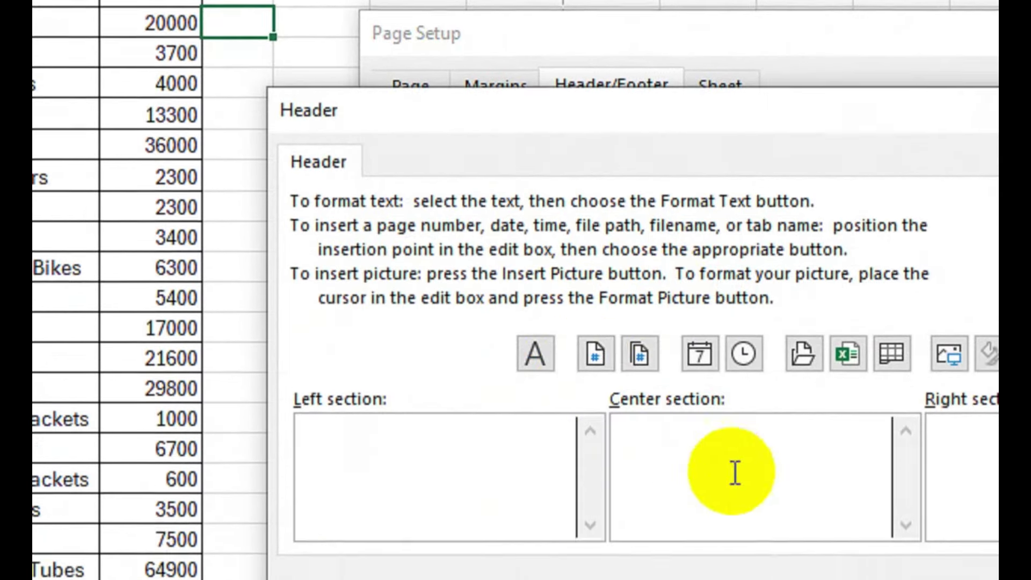
pyautogui.click(731, 517)
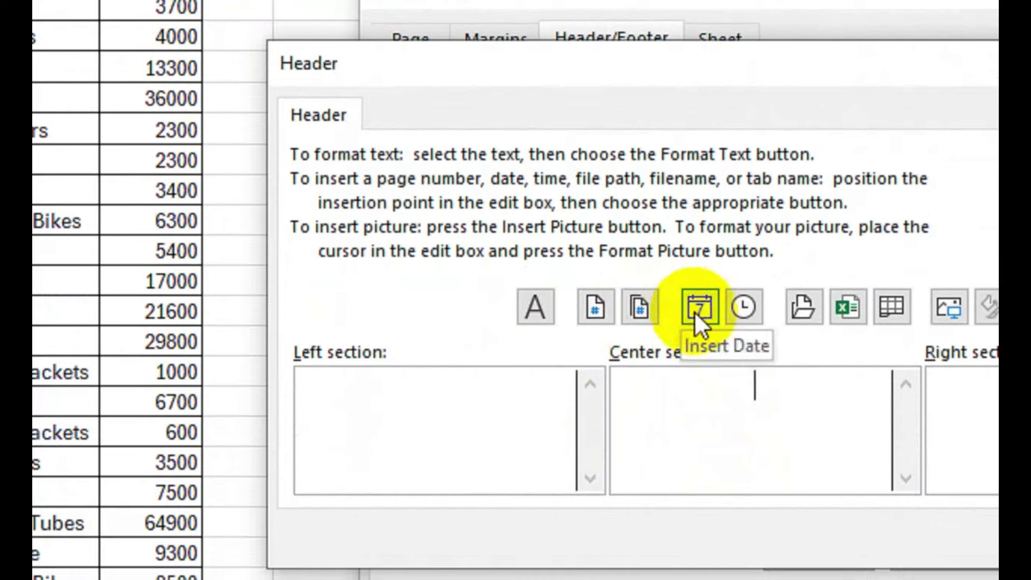
pyautogui.click(594, 308)
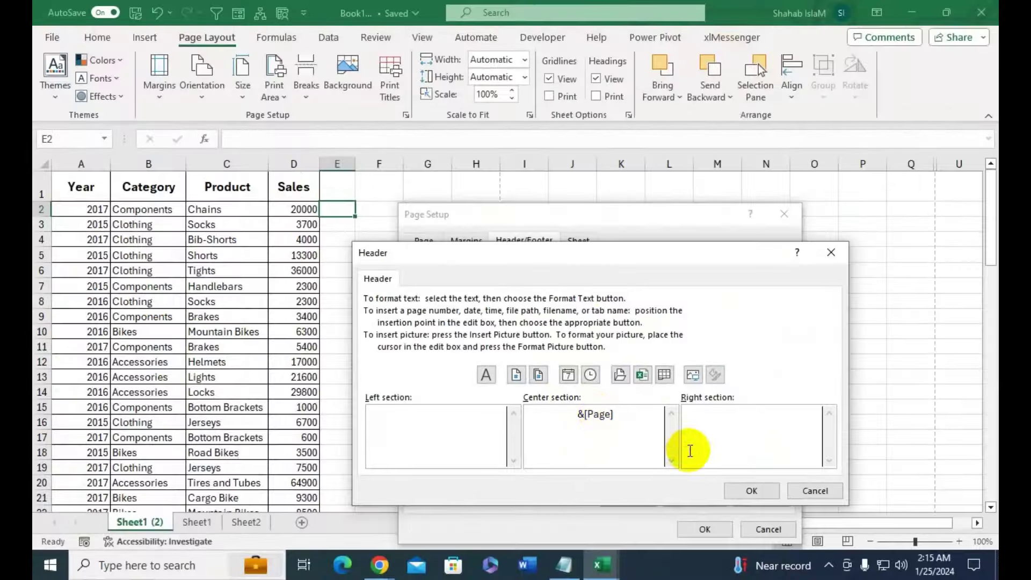
pyautogui.click(740, 492)
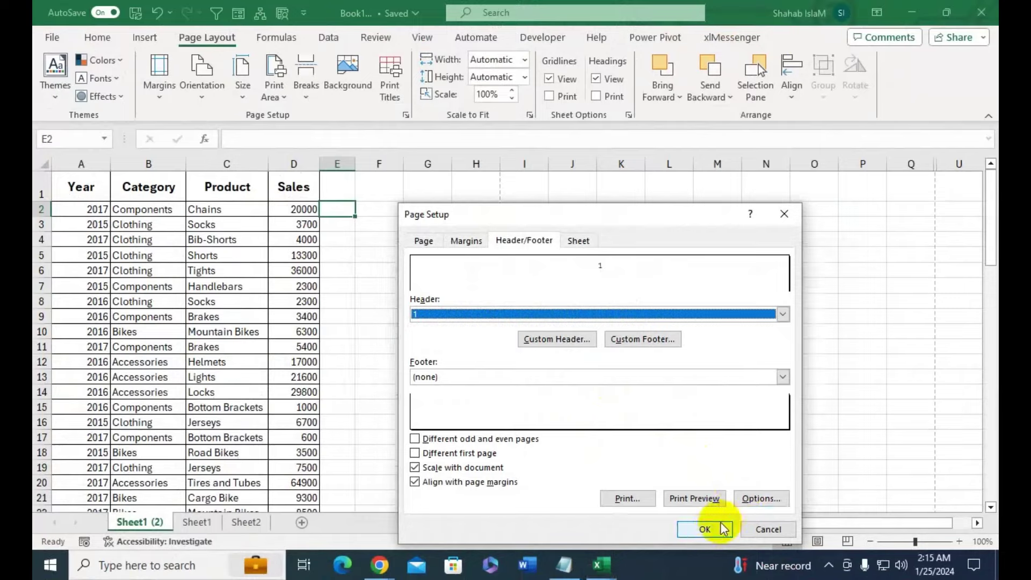
# Preview the printout, check pages 1 and 2 show their numbers at the top, and return to the sheet.
pyautogui.click(690, 498)
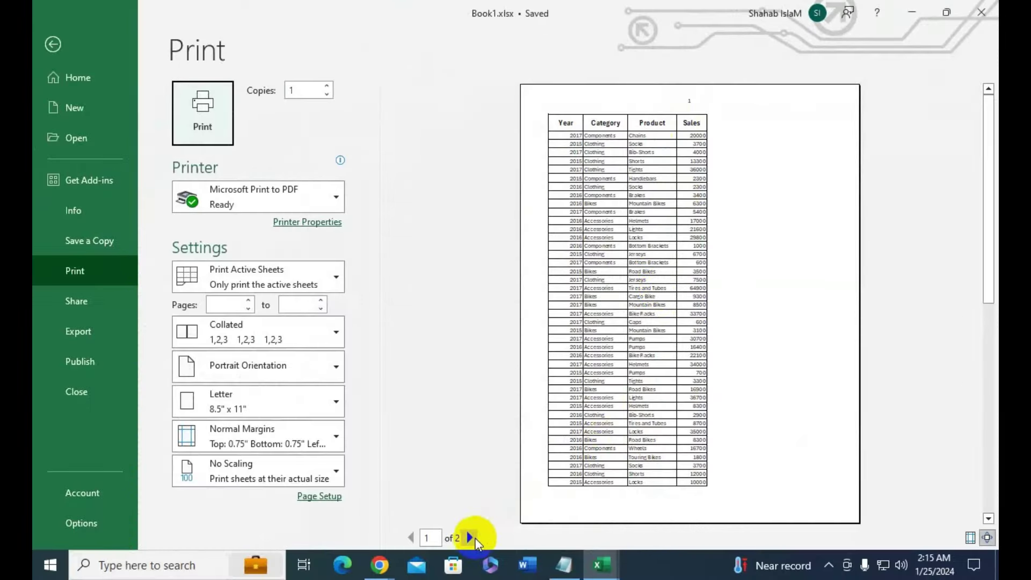
pyautogui.click(470, 537)
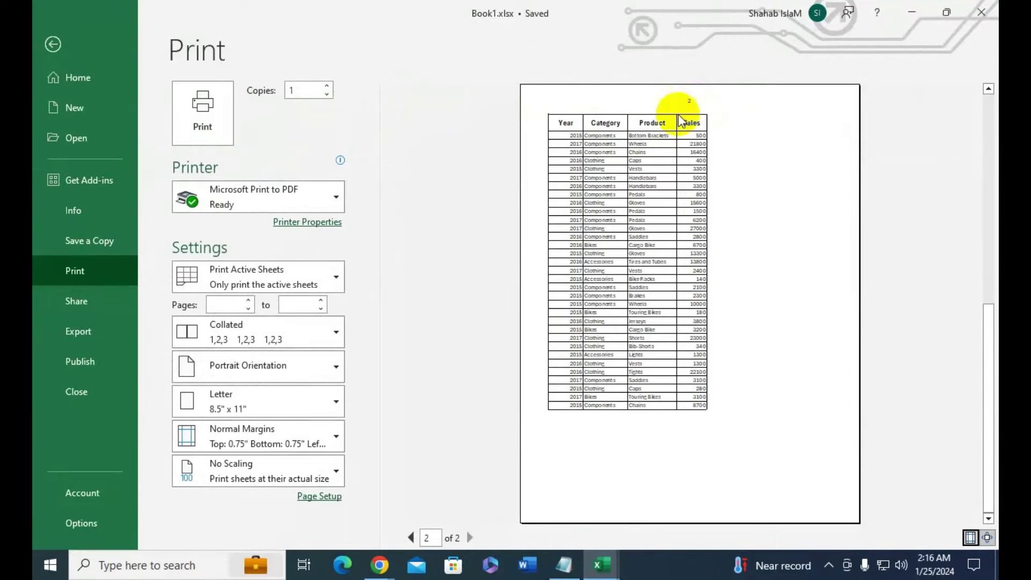
pyautogui.click(53, 45)
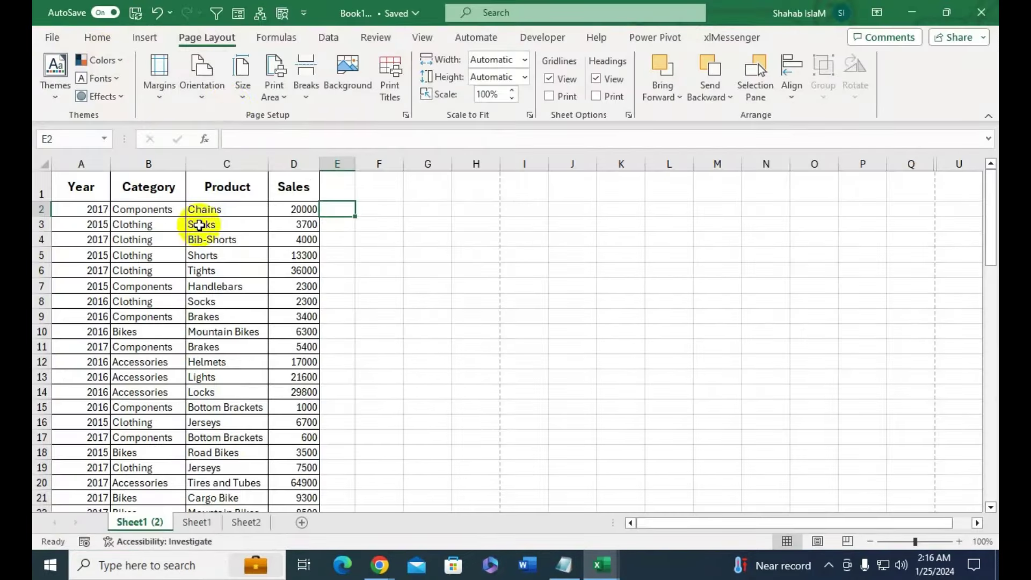
# Select the empty cell F9, then cell B3 containing Clothing.
pyautogui.click(392, 316)
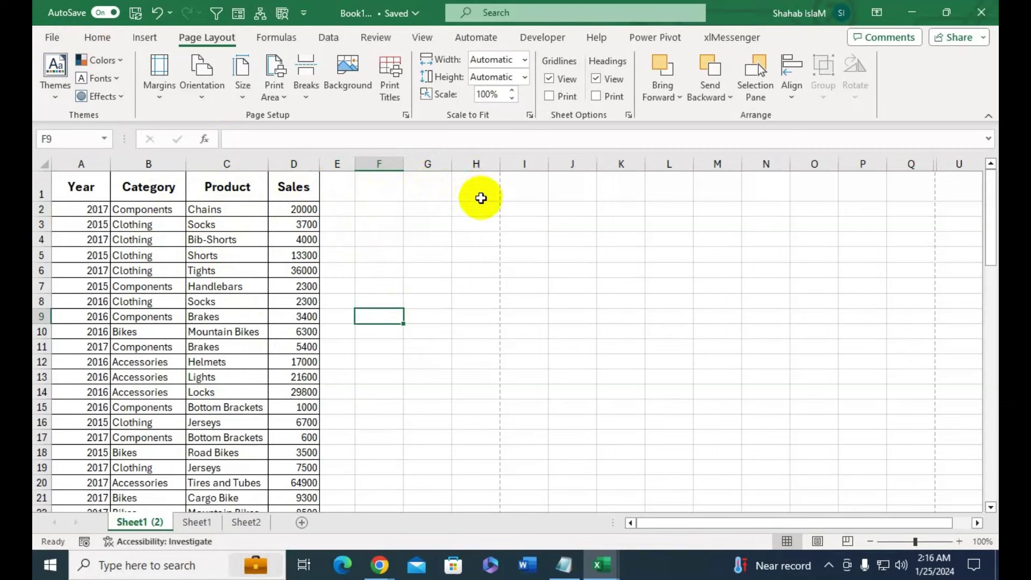
pyautogui.click(183, 227)
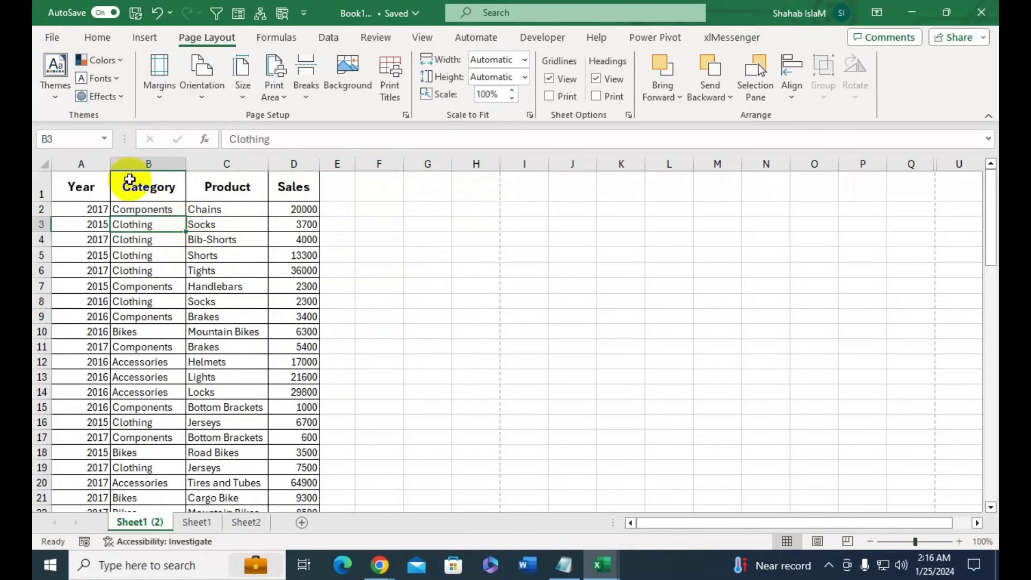
# Reopen Page Setup's custom header, select the centre page-number code, and cancel out without changes.
pyautogui.click(405, 115)
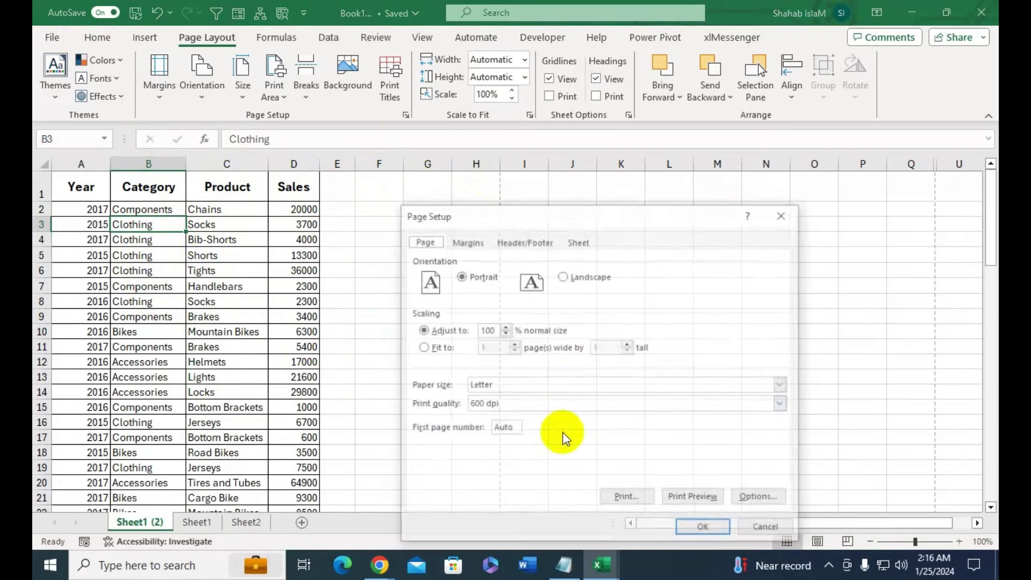
pyautogui.click(537, 241)
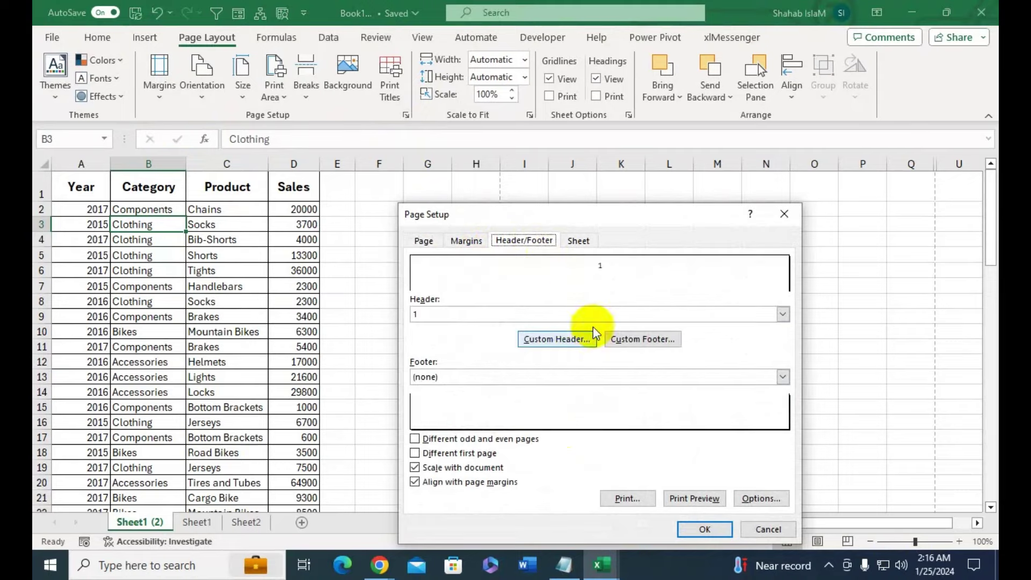
pyautogui.click(561, 341)
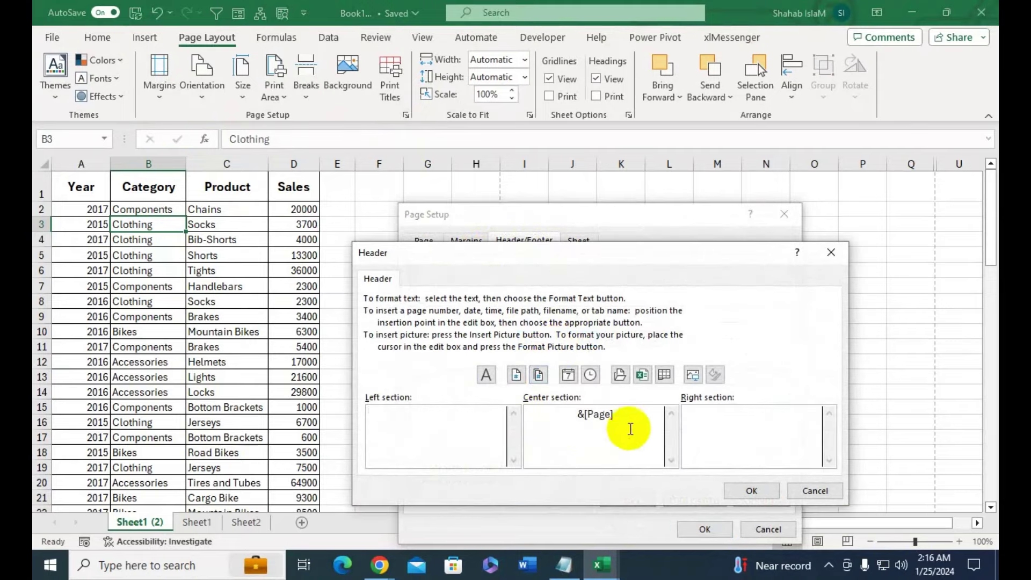
pyautogui.moveTo(614, 414); pyautogui.dragTo(537, 419)
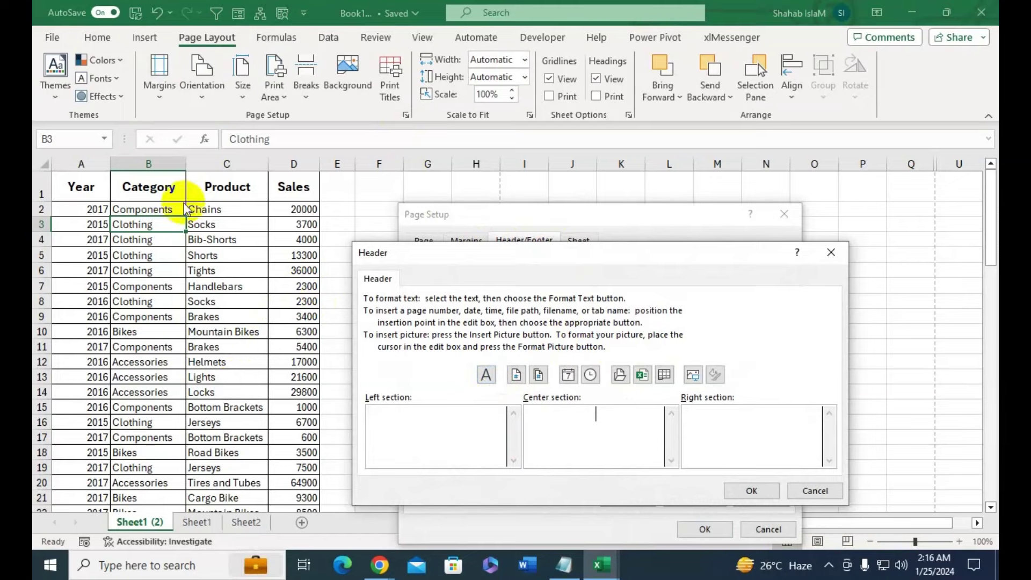
pyautogui.click(750, 490)
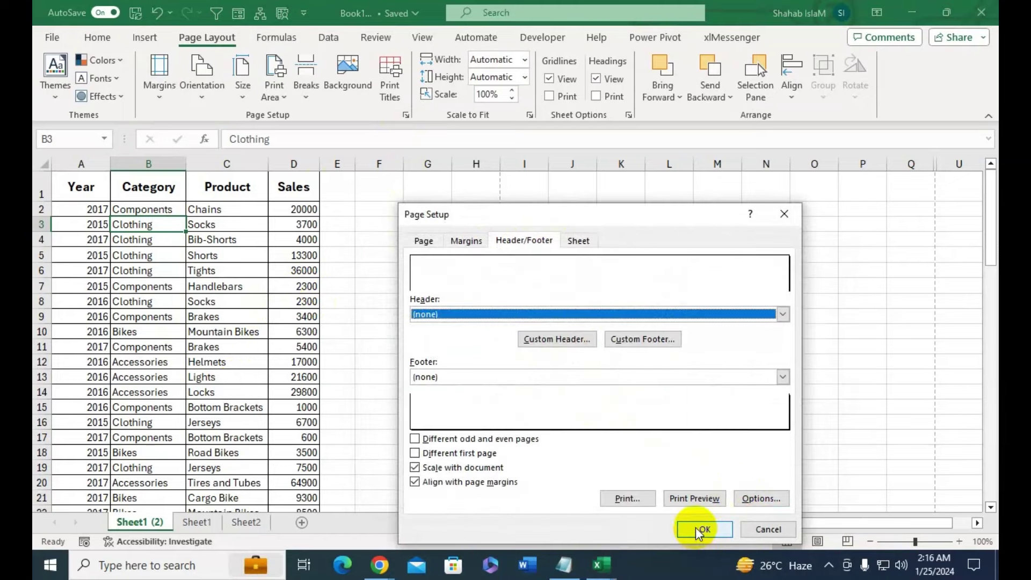
pyautogui.click(780, 529)
pyautogui.click(189, 304)
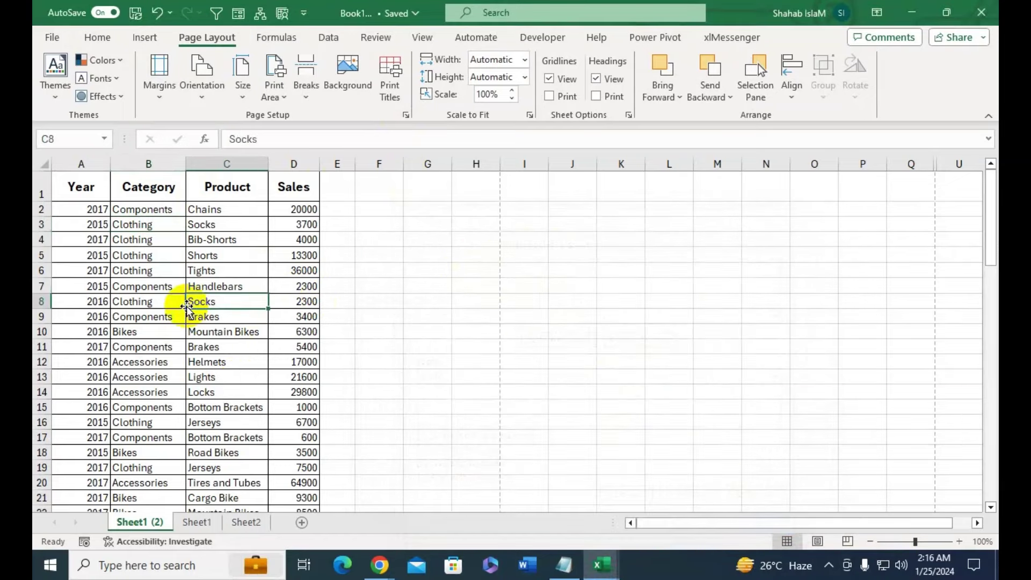
# Widen the Category, Product and Sales columns so entries like Bottom Brackets fit, then trim Sales slightly.
pyautogui.click(97, 37)
pyautogui.click(96, 187)
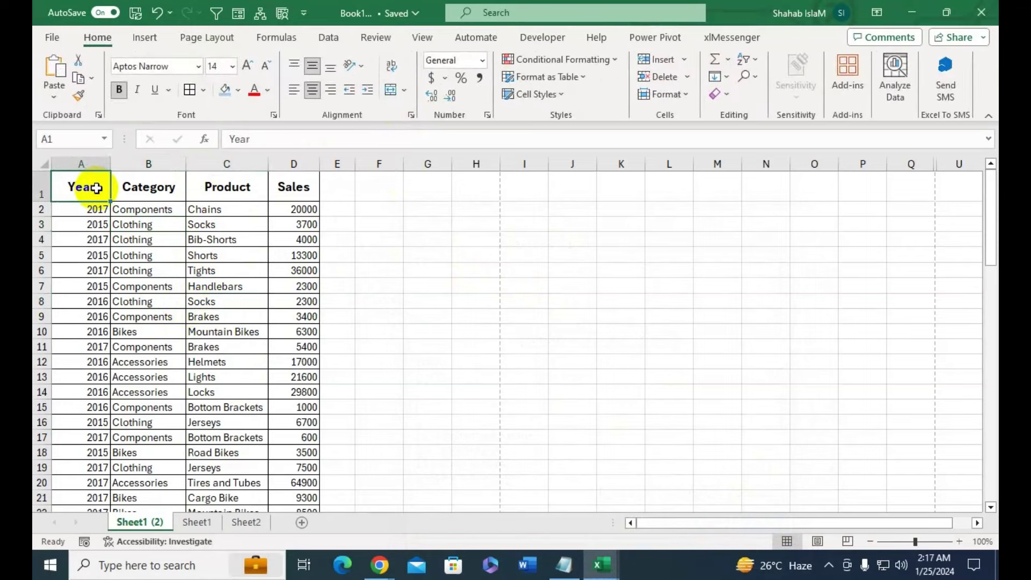
pyautogui.moveTo(111, 164)
pyautogui.mouseDown()
pyautogui.moveTo(156, 164)
pyautogui.moveTo(109, 161)
pyautogui.mouseUp()
pyautogui.moveTo(184, 161); pyautogui.dragTo(236, 161)
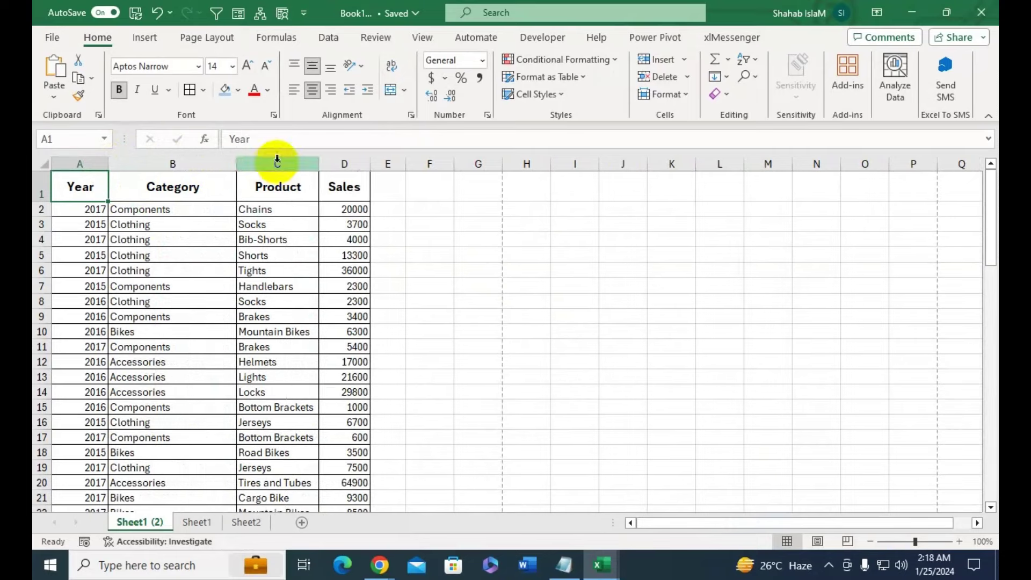
pyautogui.moveTo(319, 163)
pyautogui.mouseDown()
pyautogui.moveTo(309, 164)
pyautogui.moveTo(407, 165)
pyautogui.mouseUp()
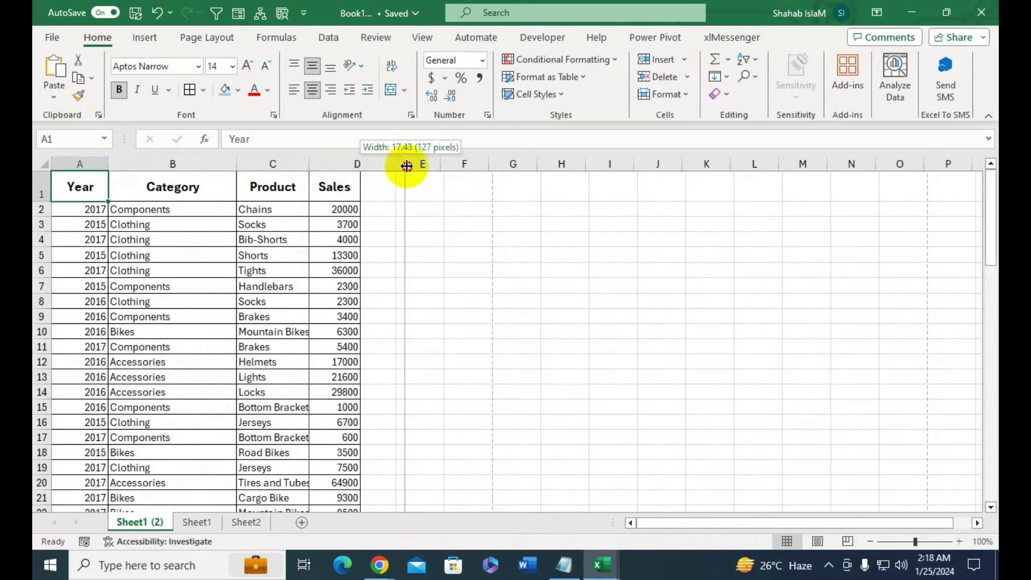
pyautogui.moveTo(310, 164); pyautogui.dragTo(355, 163)
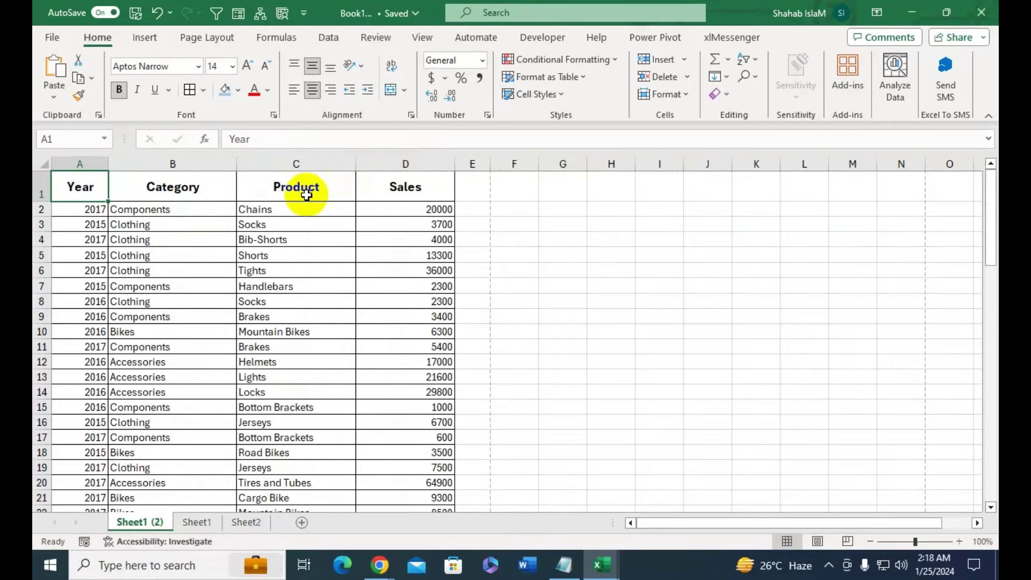
pyautogui.moveTo(454, 165); pyautogui.dragTo(424, 168)
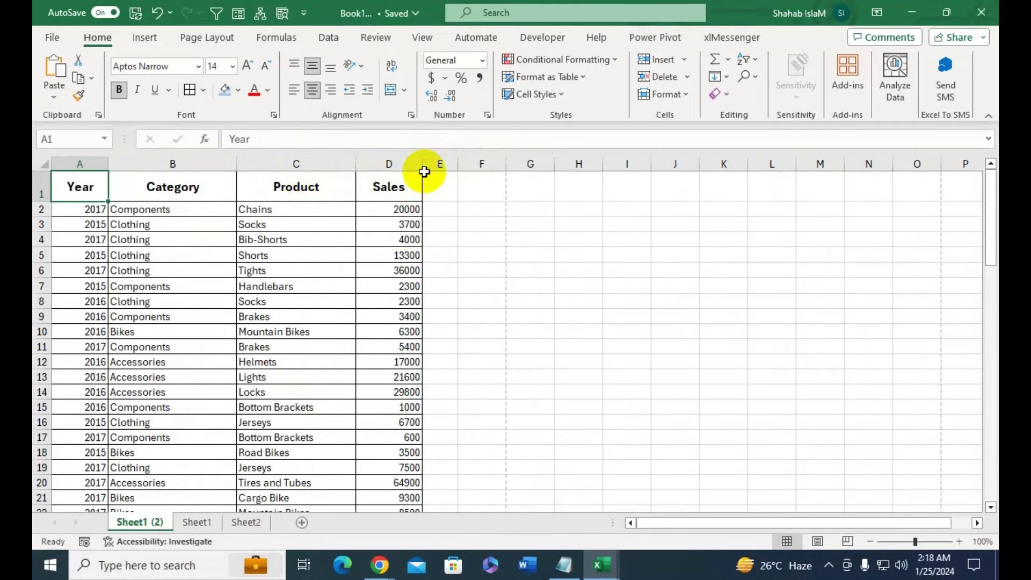
# Apply Accounting format with the Rs symbol to Sales D2:D76, giving values like Rs 20,000.00.
pyautogui.click(404, 205)
pyautogui.hotkey('ctrl', 'shift', 'Down')
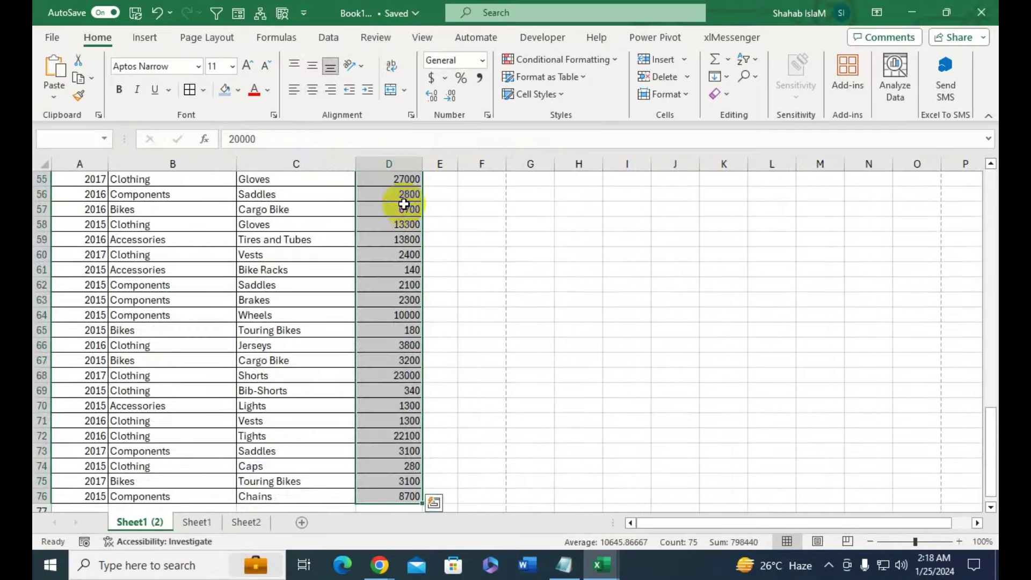
pyautogui.click(444, 79)
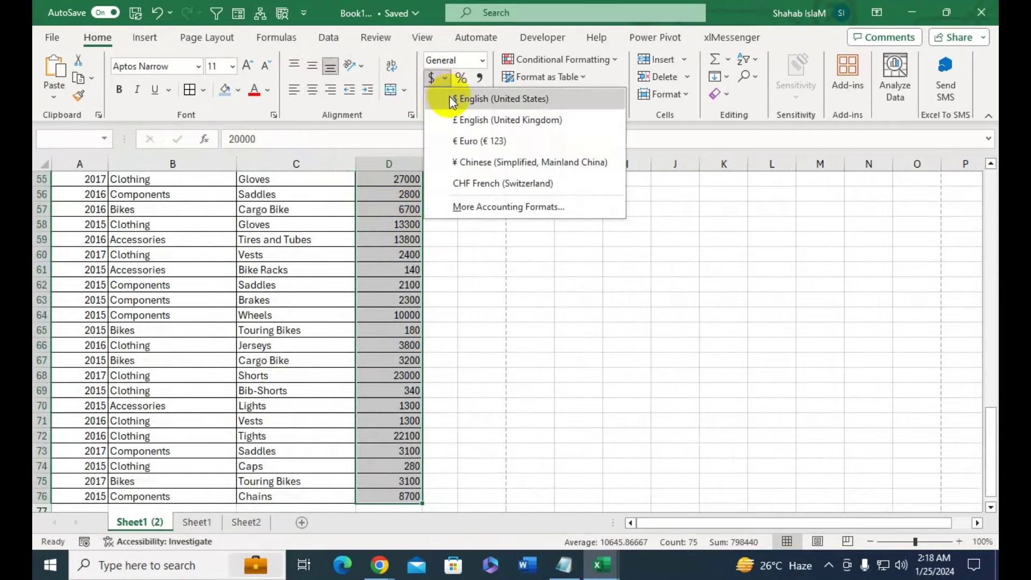
pyautogui.click(449, 208)
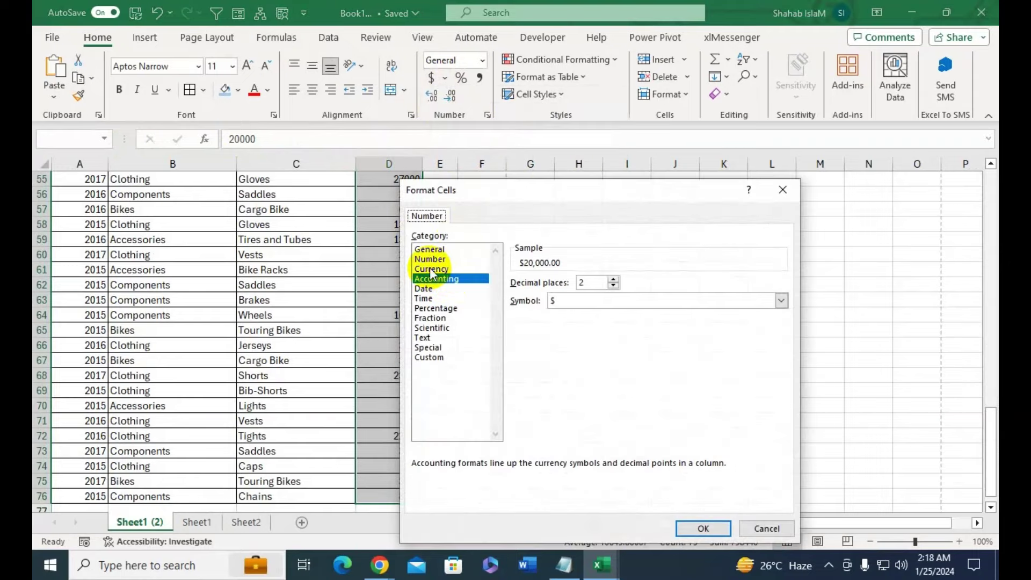
pyautogui.click(571, 308)
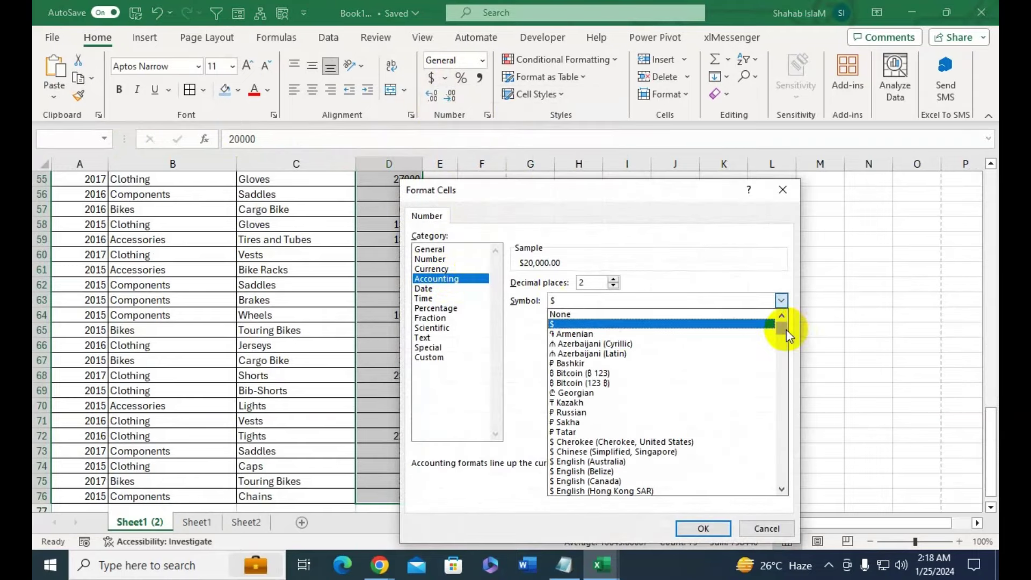
pyautogui.moveTo(786, 331); pyautogui.dragTo(781, 369)
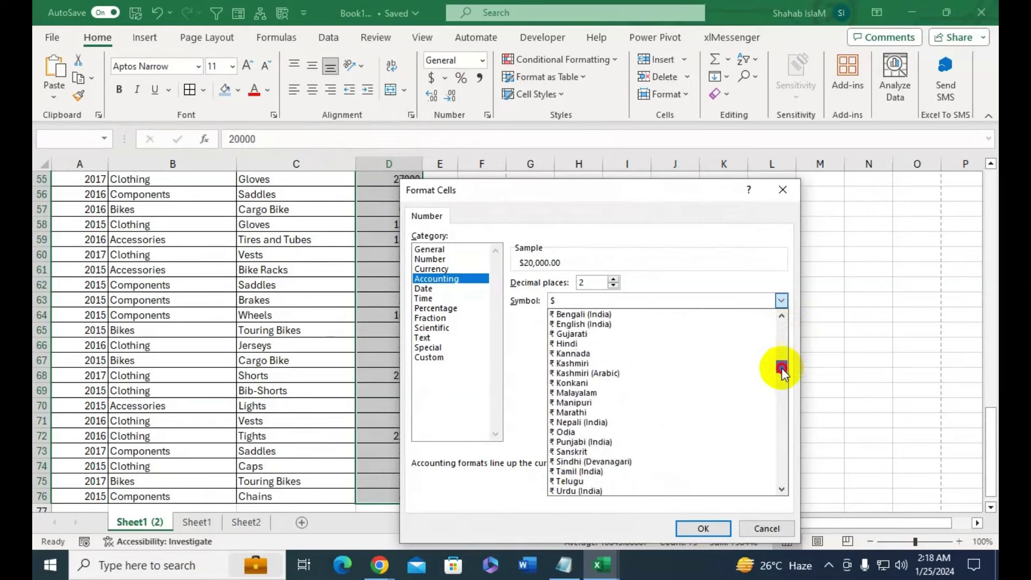
pyautogui.moveTo(781, 369); pyautogui.dragTo(782, 388)
pyautogui.click(703, 528)
pyautogui.click(392, 209)
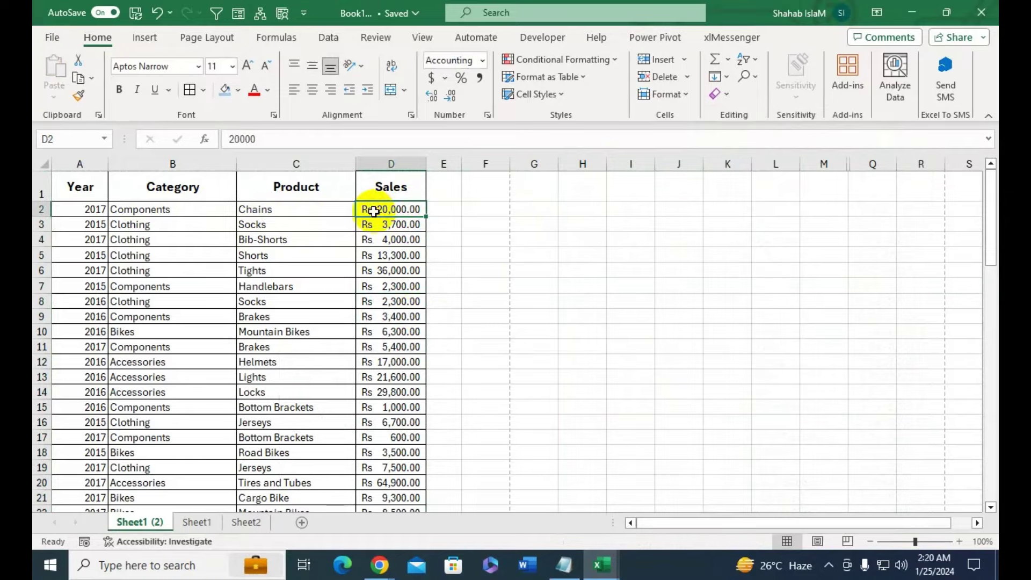
# Set the Sales values D2:D76 back to General format, such as 20000 in D2.
pyautogui.hotkey('ctrl', 'shift', 'Down')
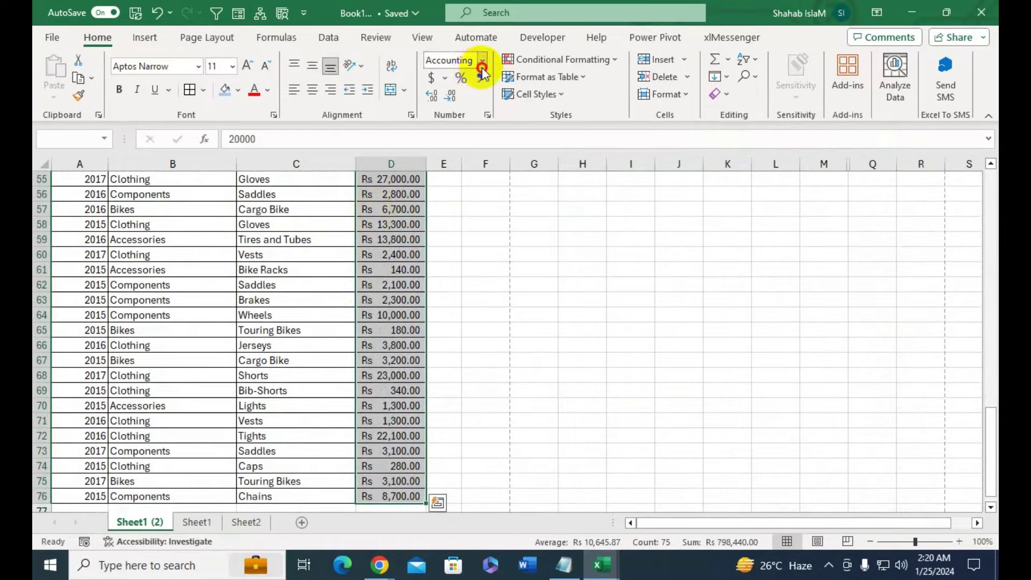
pyautogui.click(482, 61)
pyautogui.click(481, 82)
pyautogui.click(397, 224)
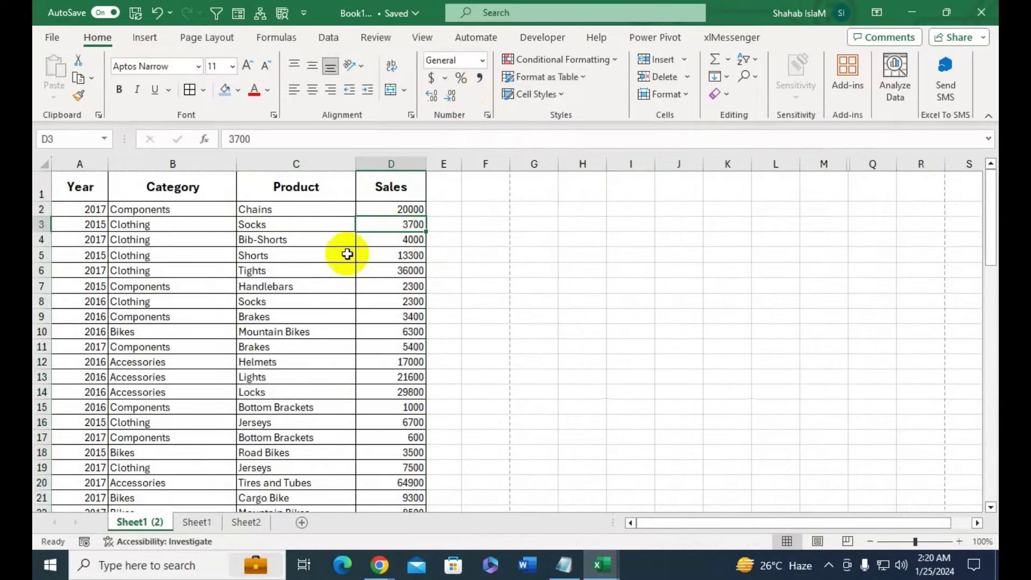
# Narrow the Product column C slightly and select the Category header B1.
pyautogui.moveTo(354, 163); pyautogui.dragTo(344, 163)
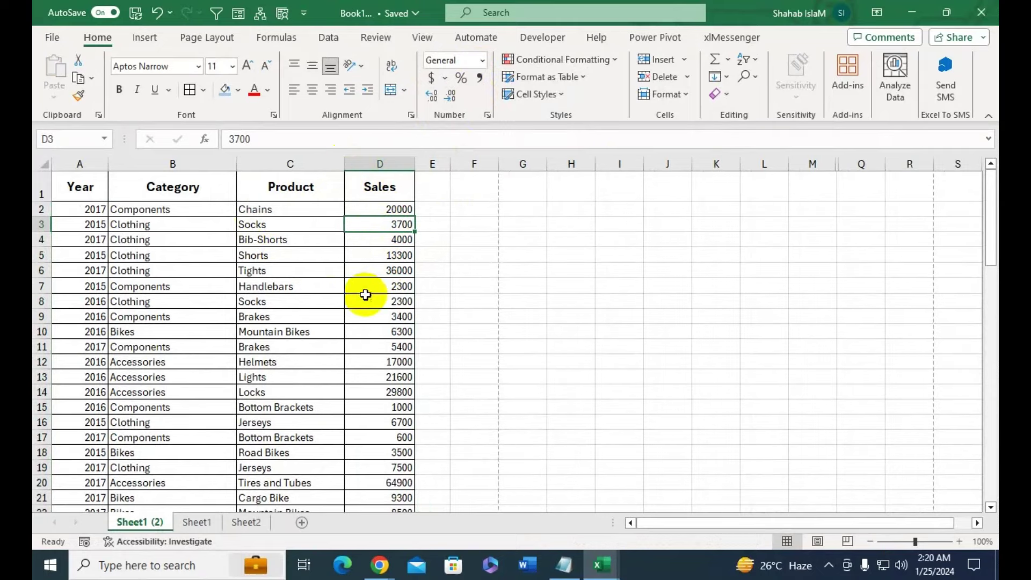
pyautogui.click(365, 295)
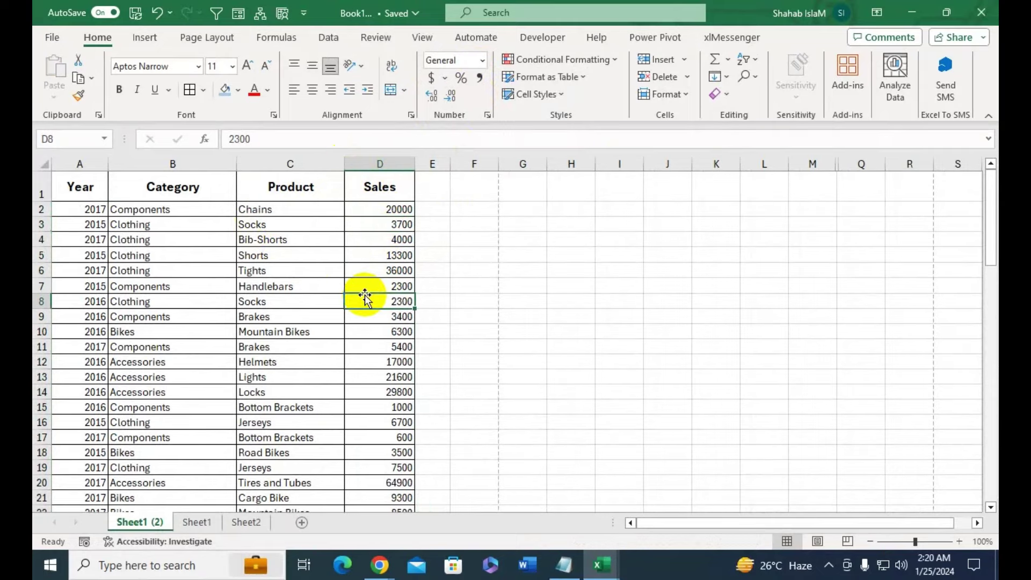
pyautogui.click(150, 188)
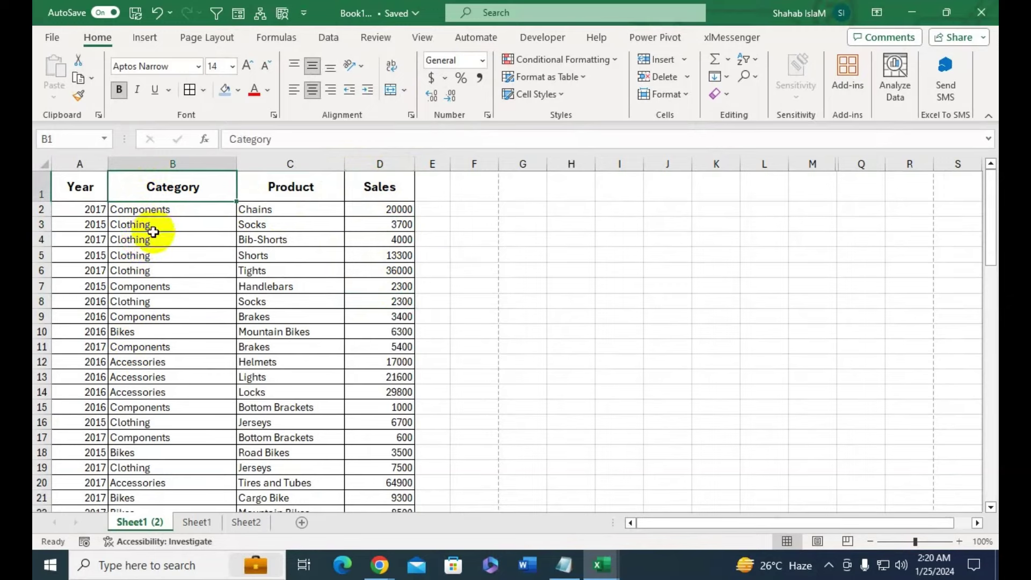
pyautogui.click(328, 37)
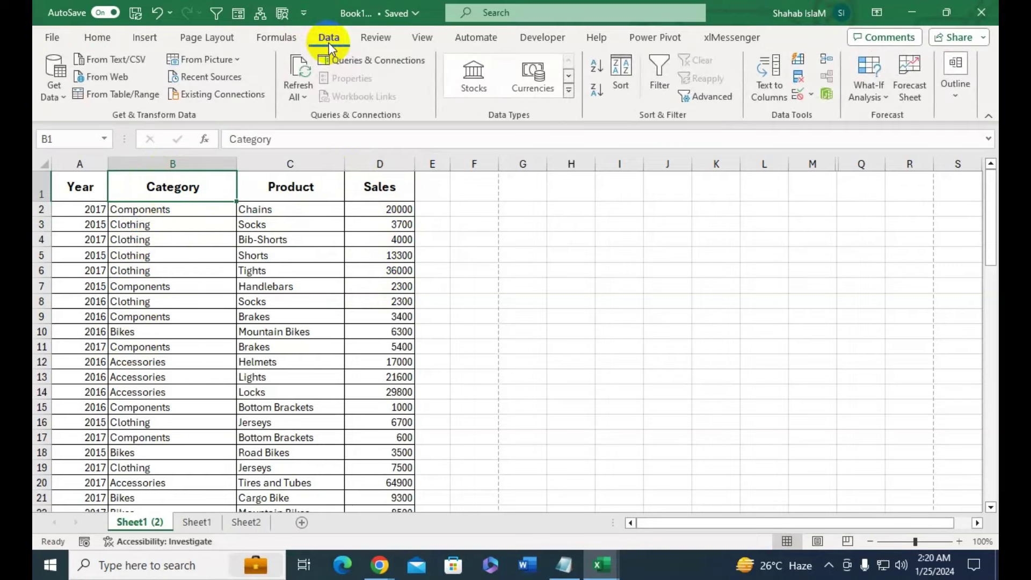
pyautogui.click(760, 96)
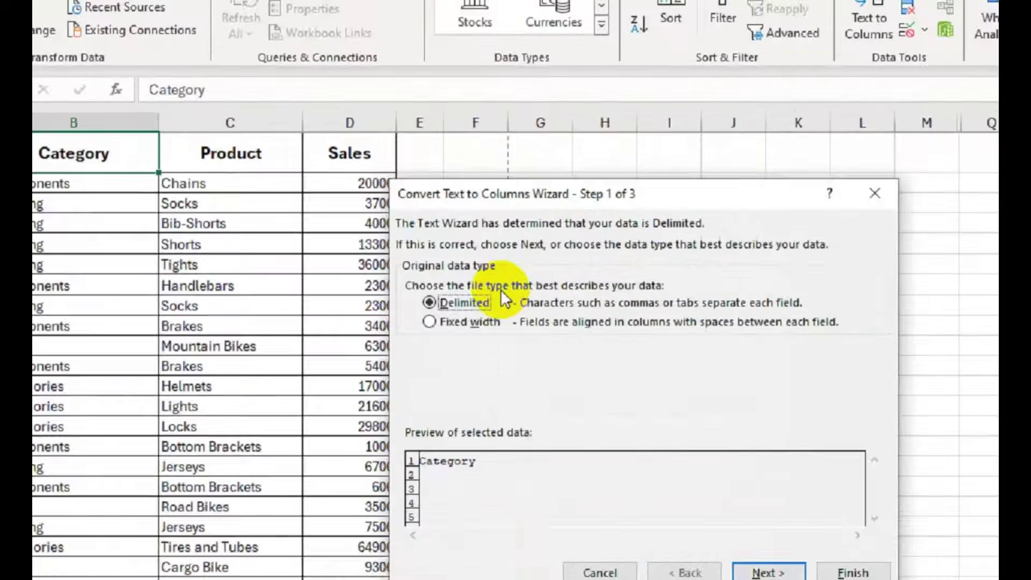
pyautogui.click(875, 194)
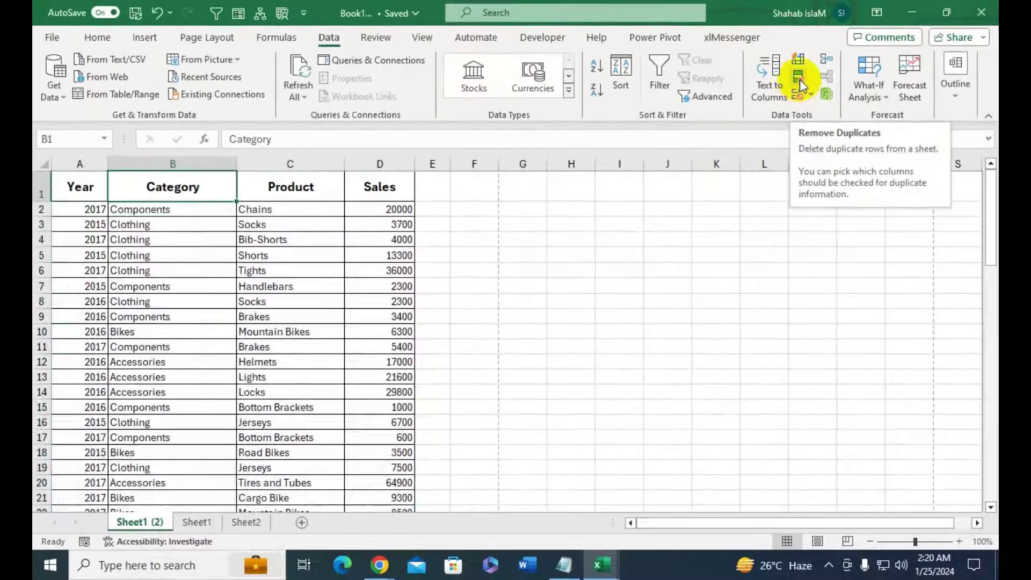
pyautogui.click(800, 80)
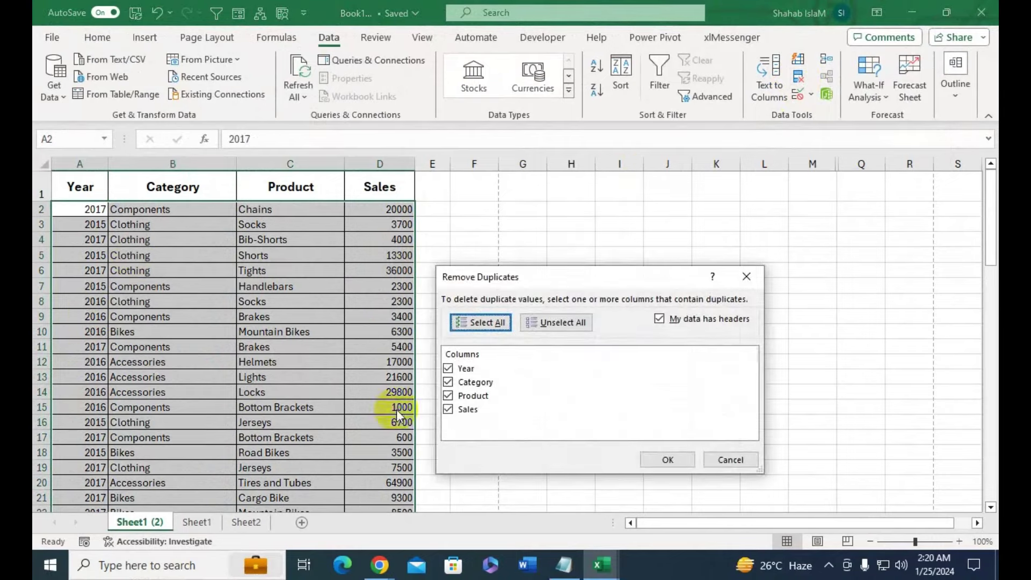
pyautogui.click(537, 322)
pyautogui.click(450, 383)
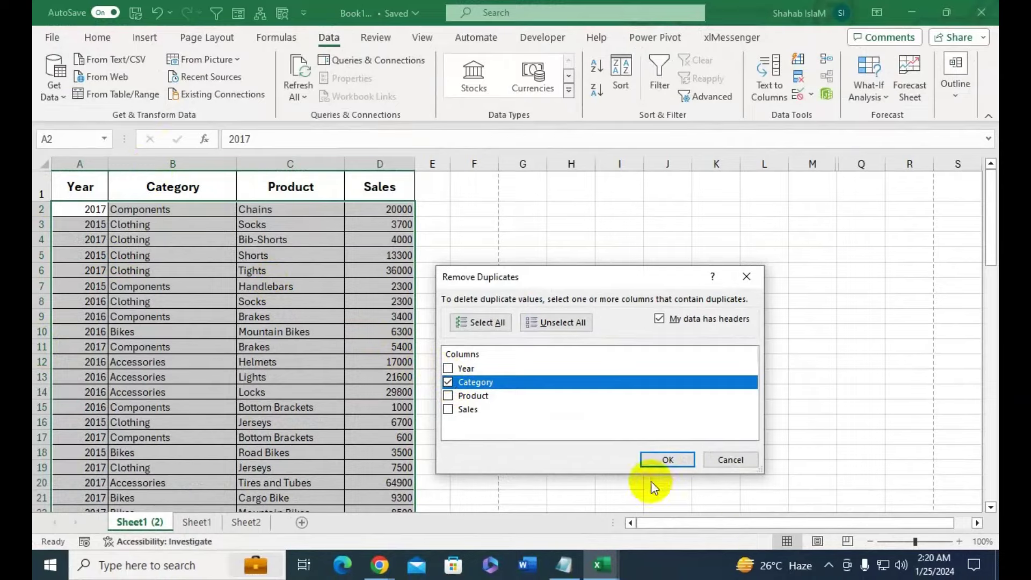
pyautogui.click(664, 458)
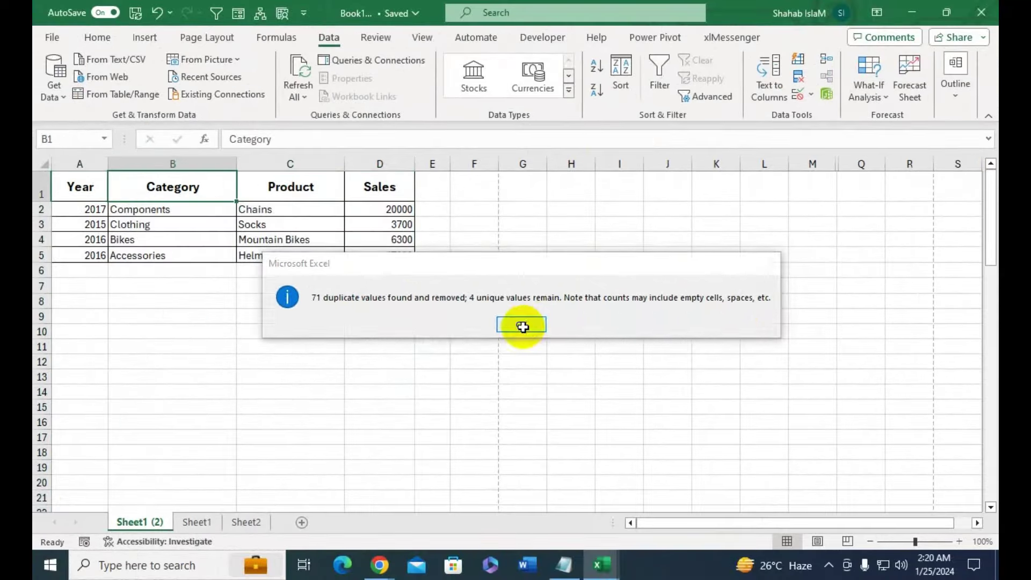
pyautogui.click(522, 324)
pyautogui.hotkey('ctrl', 'z')
pyautogui.click(226, 317)
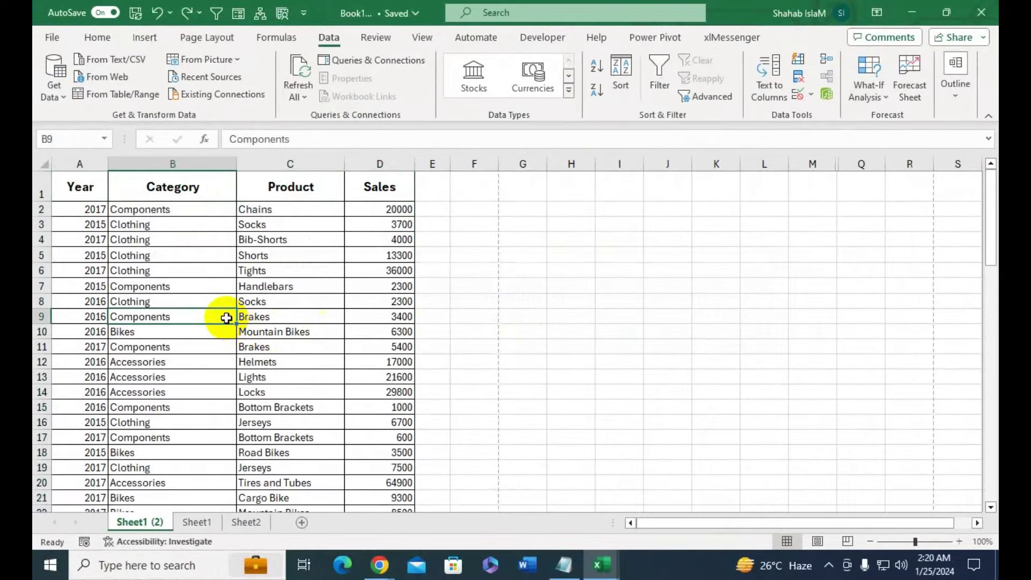
# Start a =SUM( formula in H7 with D2 as its first argument, after one false start.
pyautogui.click(550, 285)
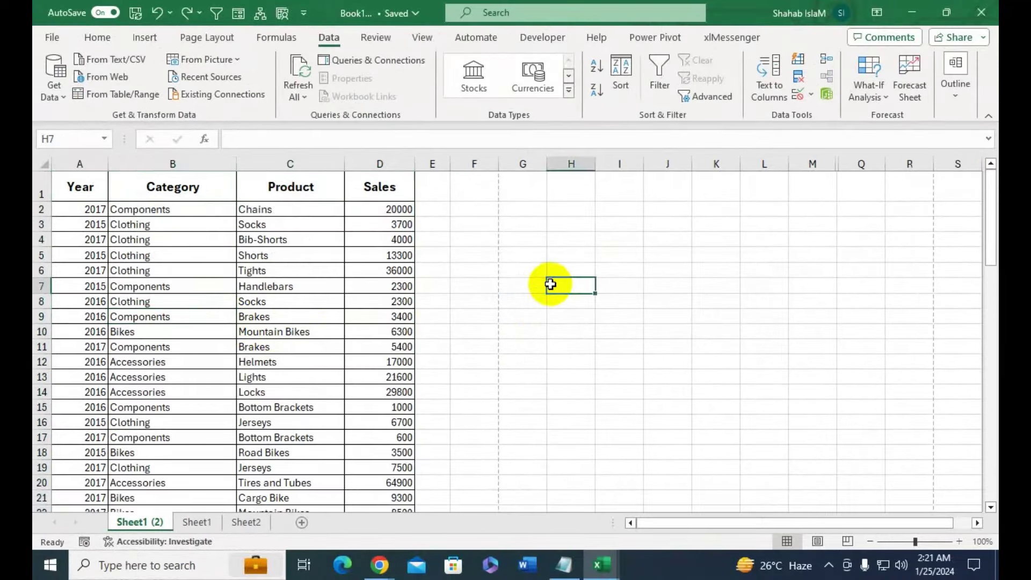
pyautogui.write('=sum(')
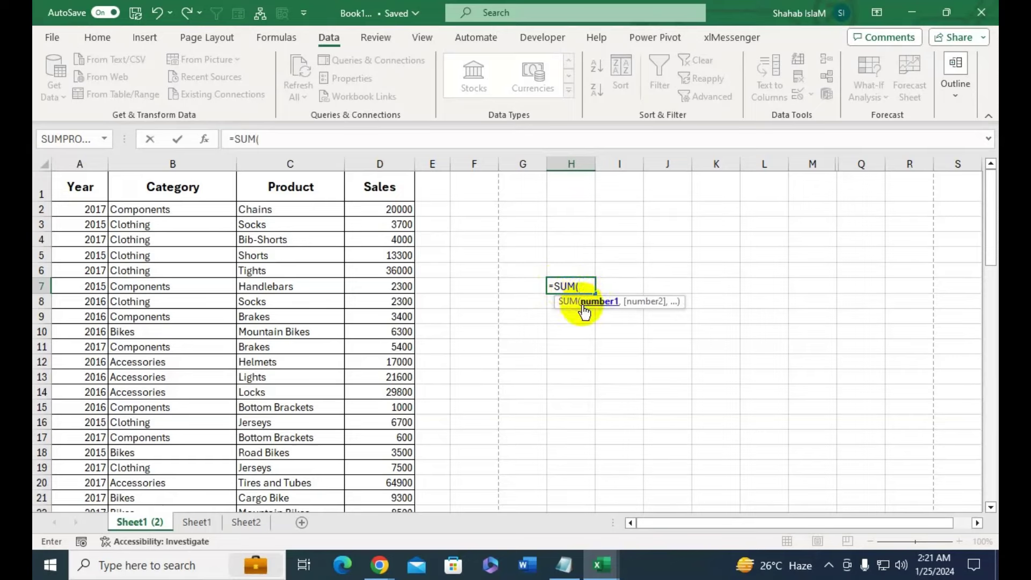
pyautogui.press('BackSpace')
pyautogui.moveTo(396, 211); pyautogui.dragTo(396, 255)
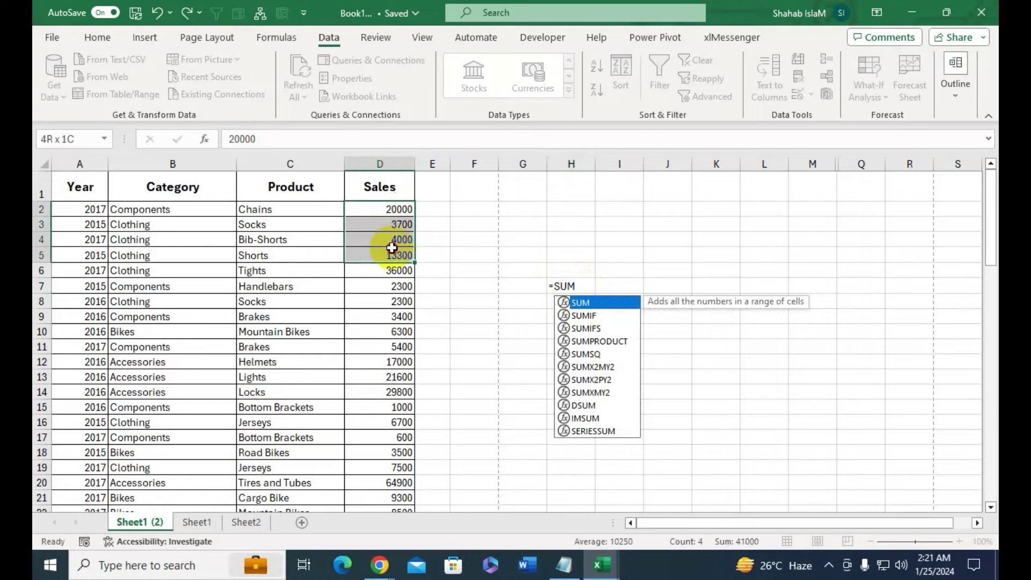
pyautogui.click(554, 287)
pyautogui.write('=')
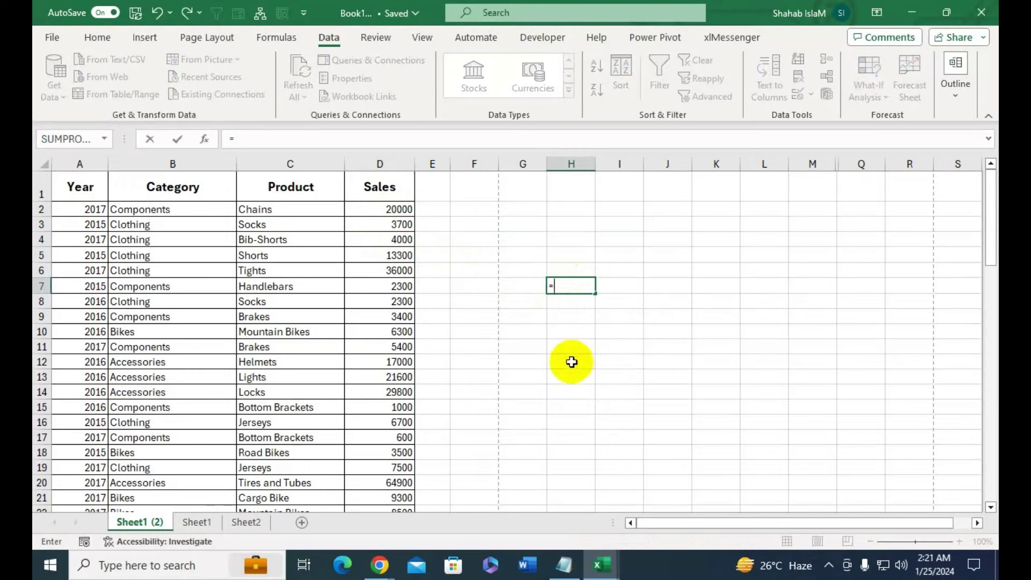
pyautogui.write('SUM(')
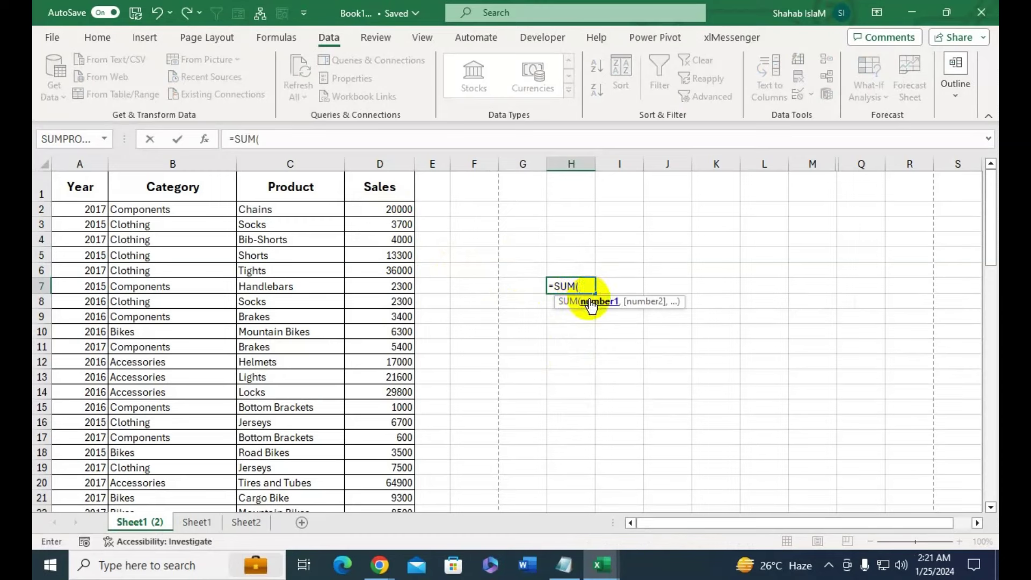
pyautogui.click(396, 212)
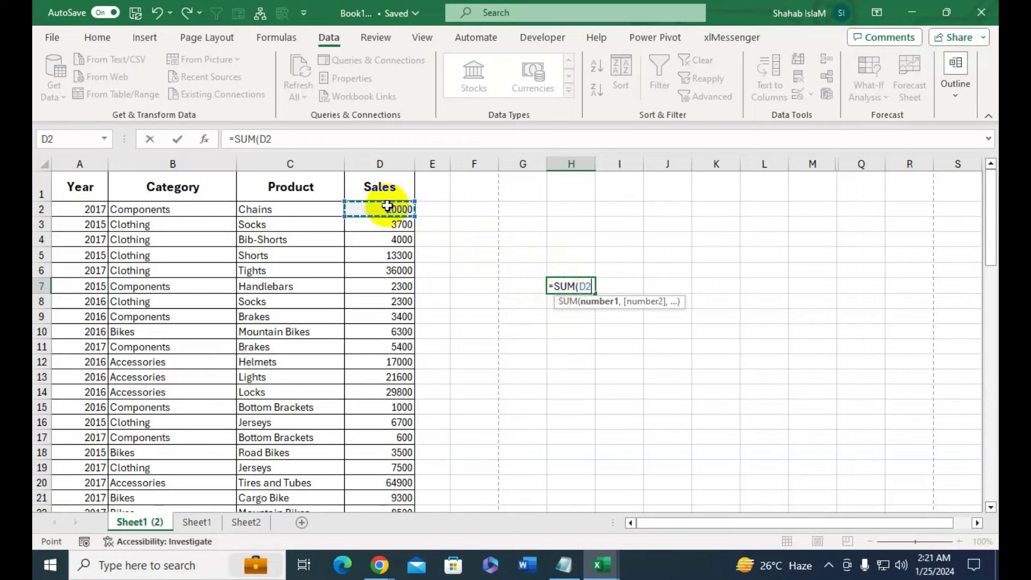
# Build =SUM(D2:D76) in H7 to total the Sales values, giving 798440.
pyautogui.moveTo(408, 208); pyautogui.dragTo(428, 300)
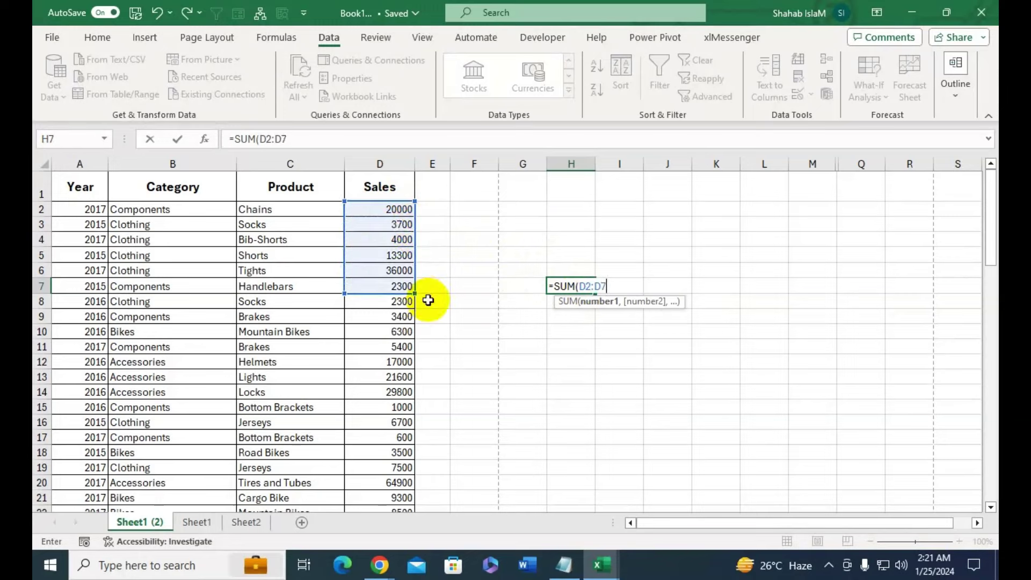
pyautogui.click(591, 284)
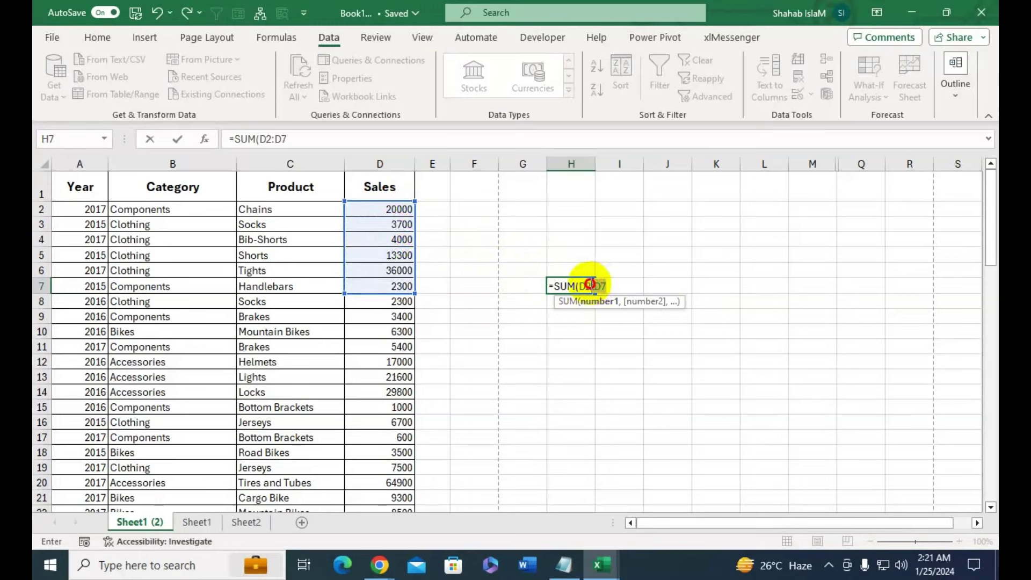
pyautogui.doubleClick(590, 285)
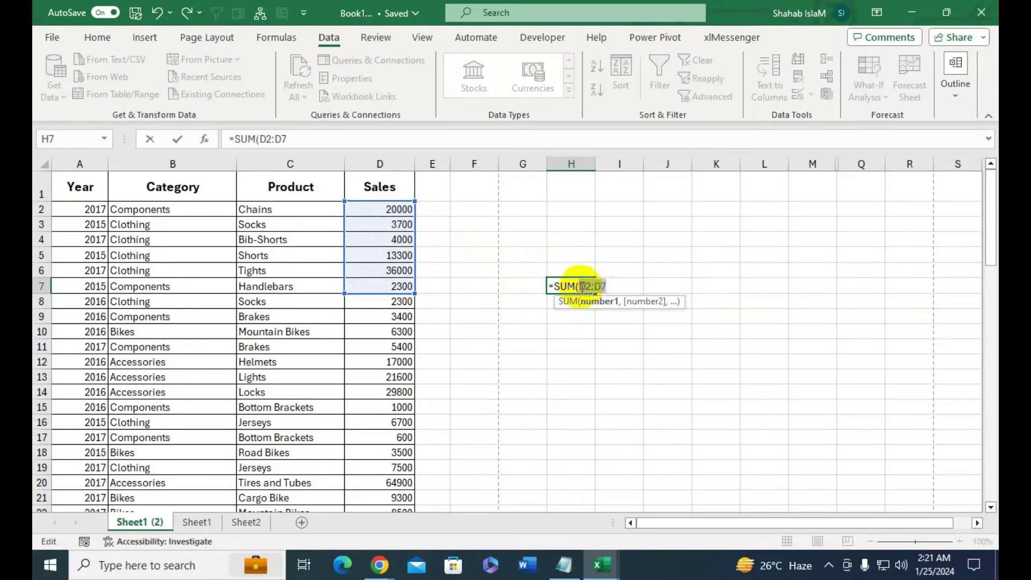
pyautogui.click(379, 210)
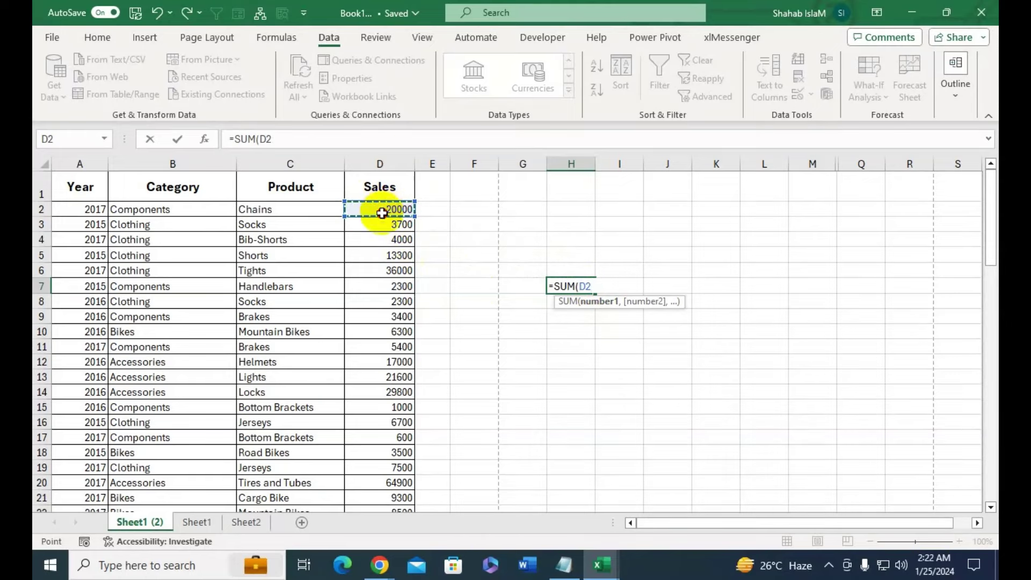
pyautogui.moveTo(381, 213); pyautogui.dragTo(397, 465)
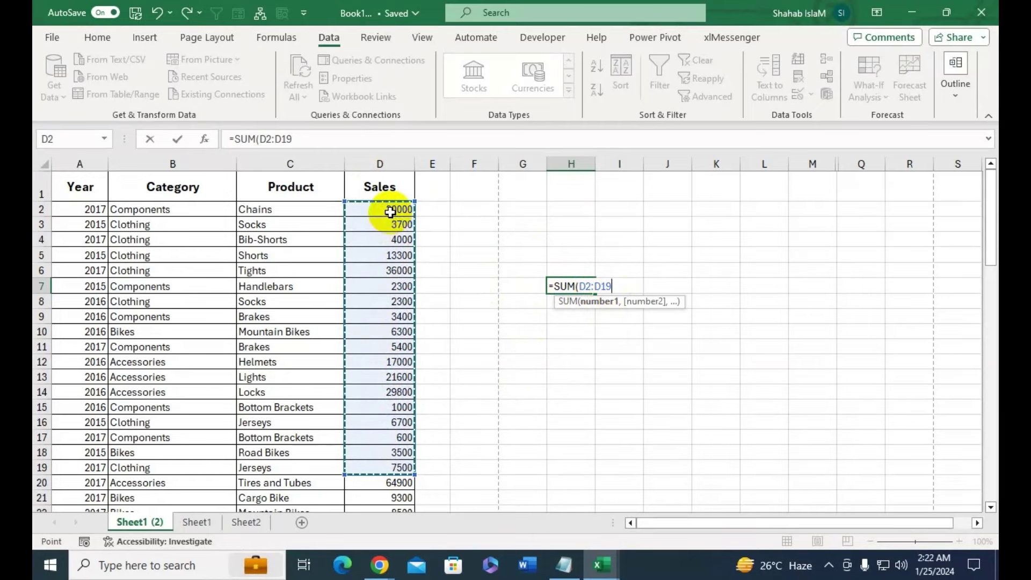
pyautogui.moveTo(390, 212); pyautogui.dragTo(381, 521)
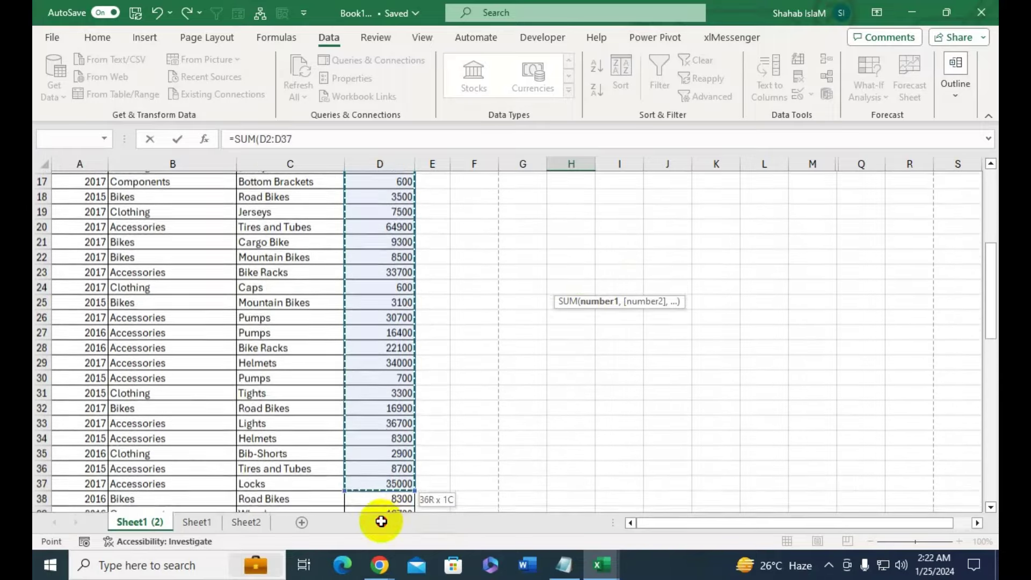
pyautogui.moveTo(381, 521)
pyautogui.mouseDown()
pyautogui.moveTo(388, 176)
pyautogui.moveTo(389, 207)
pyautogui.mouseUp()
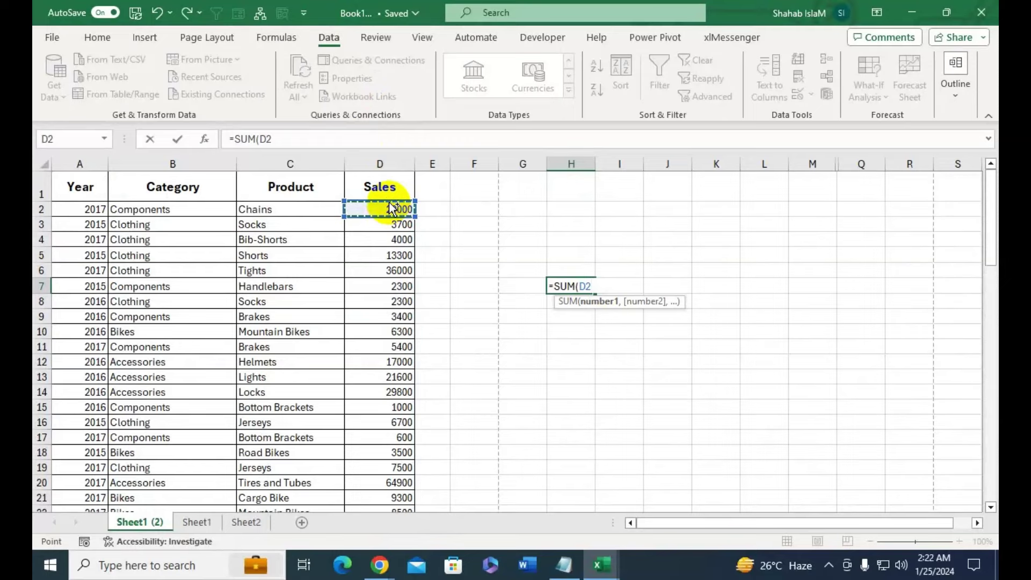
pyautogui.hotkey('ctrl', 'shift', 'Down')
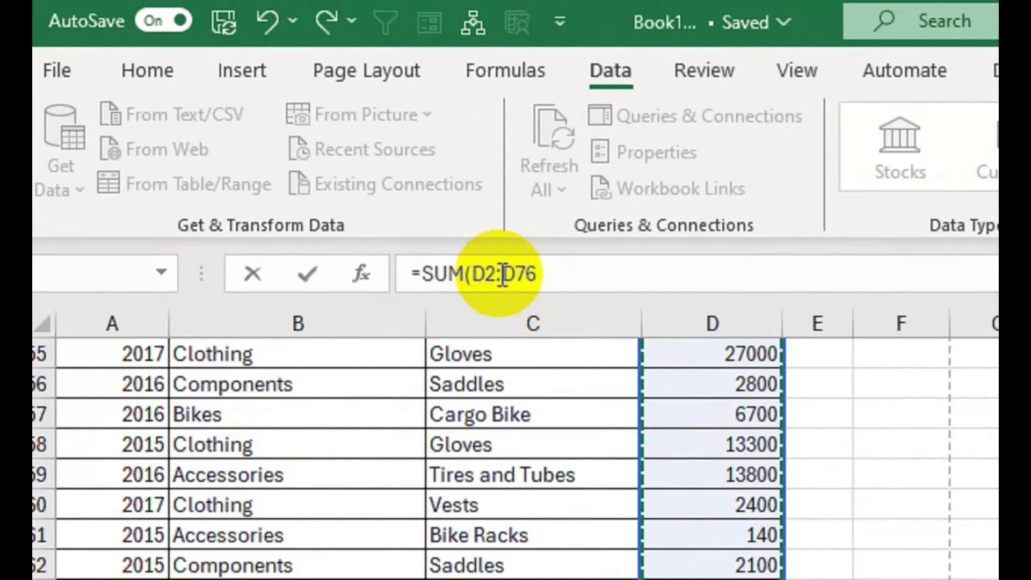
pyautogui.click(547, 274)
pyautogui.write(')')
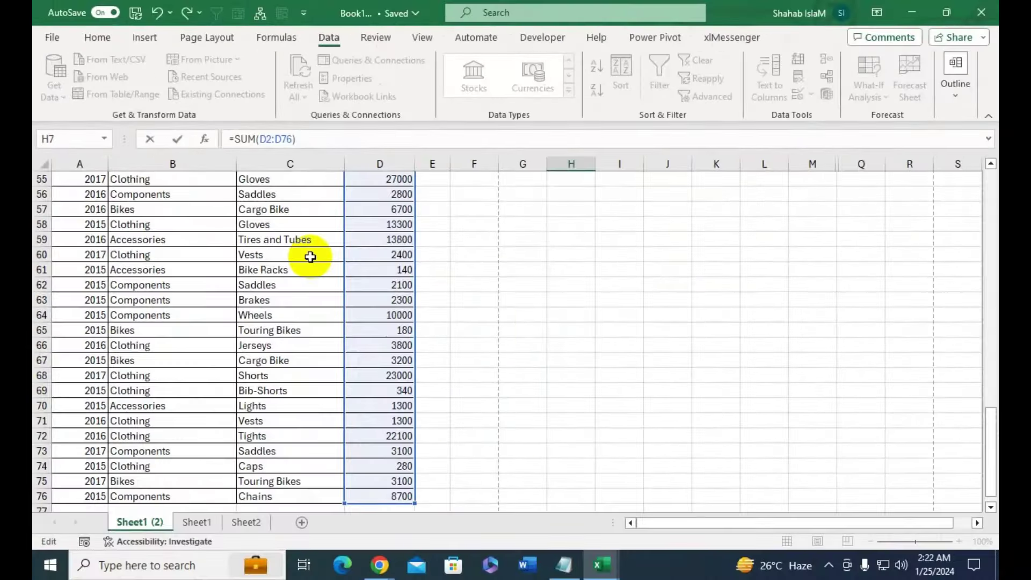
pyautogui.hotkey('ctrl', 'Return')
# Move off the total and switch to the Sheet1 worksheet.
pyautogui.press('Up')
pyautogui.press('Up')
pyautogui.press('Up')
pyautogui.press('Up')
pyautogui.press('Up')
pyautogui.press('Up')
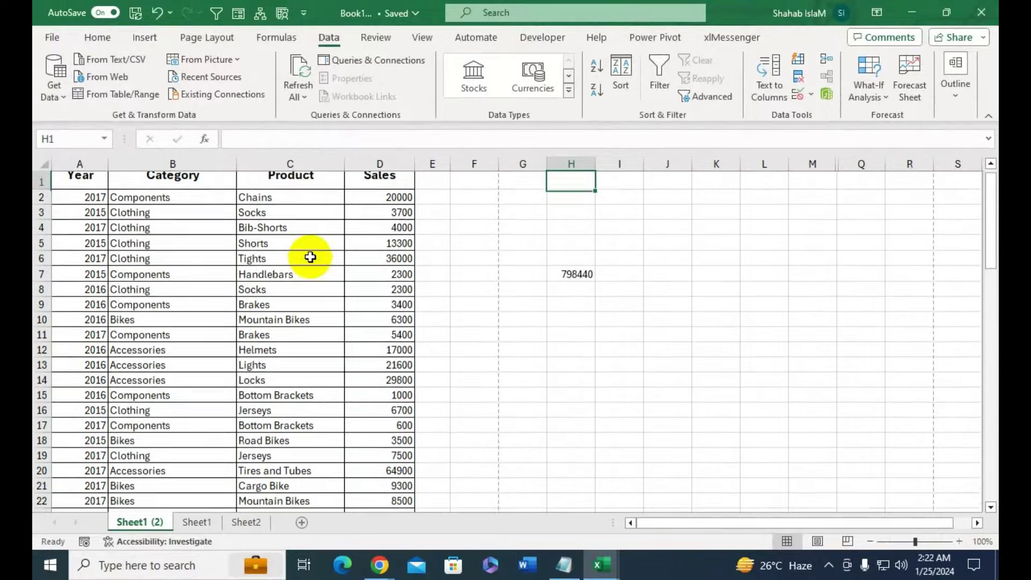
pyautogui.press('Down')
pyautogui.press('Down')
pyautogui.press('Down')
pyautogui.press('Down')
pyautogui.press('Down')
pyautogui.press('Down')
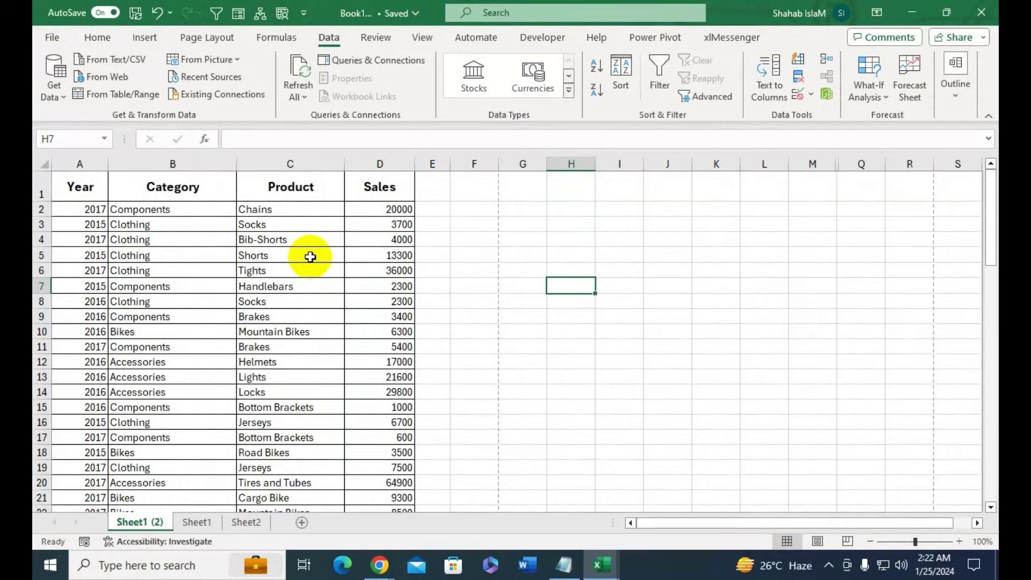
pyautogui.hotkey('ctrl', 'pagedown')
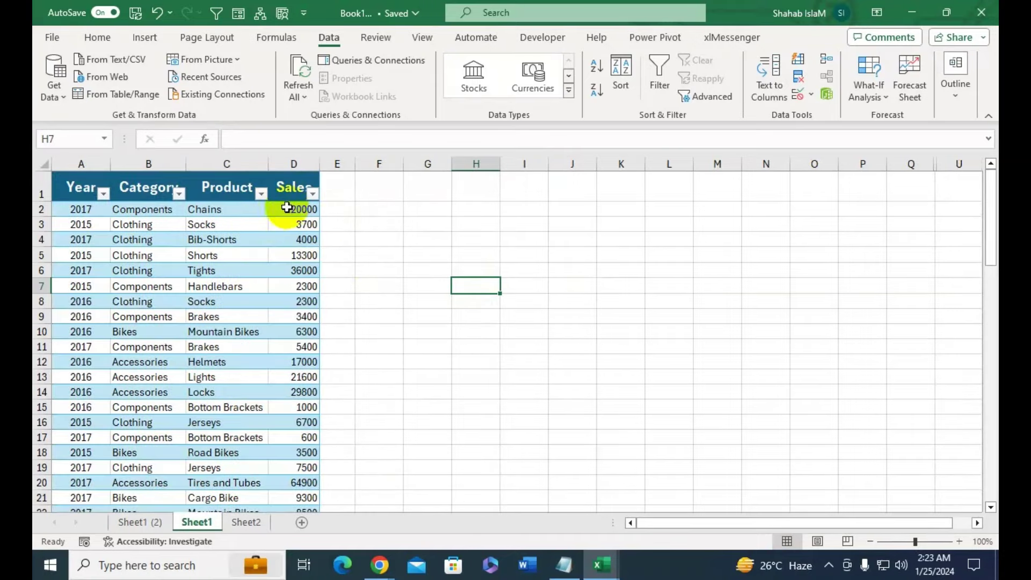
# Enter =SUM(Table1[Sales]) in H7 for a structured-reference total of 798440.
pyautogui.write('=sum(')
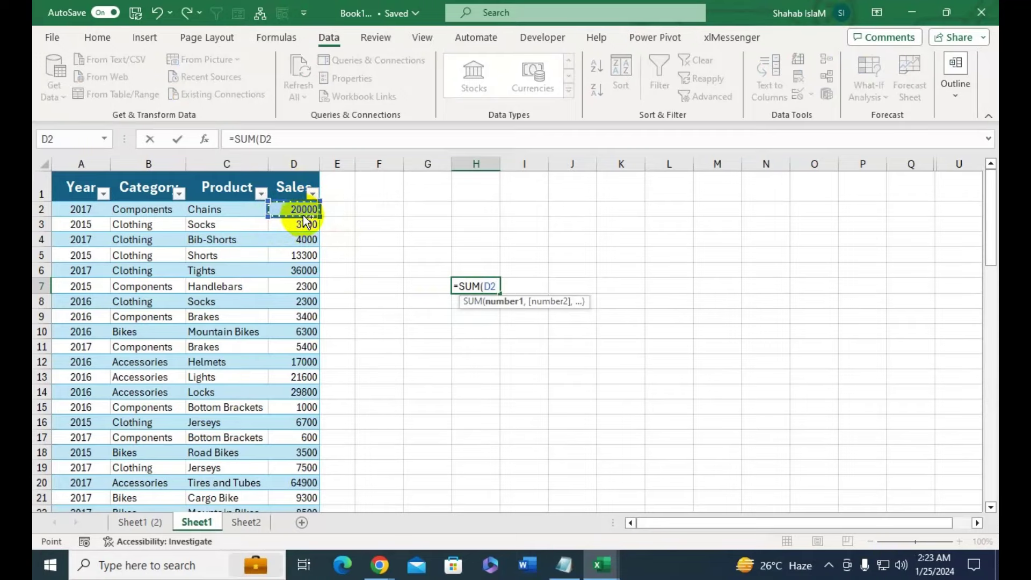
pyautogui.hotkey('ctrl', 'shift', 'Down')
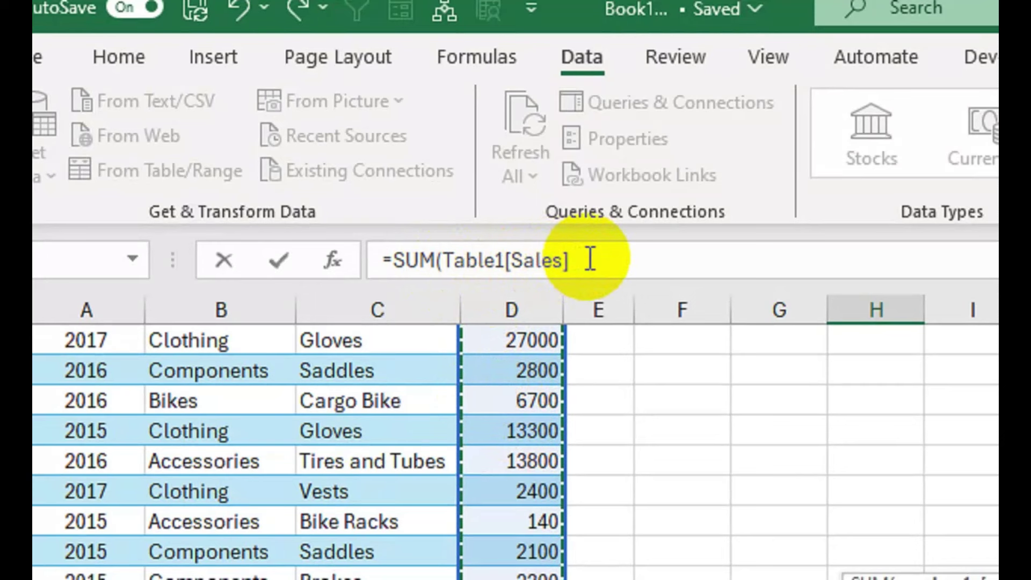
pyautogui.write(')')
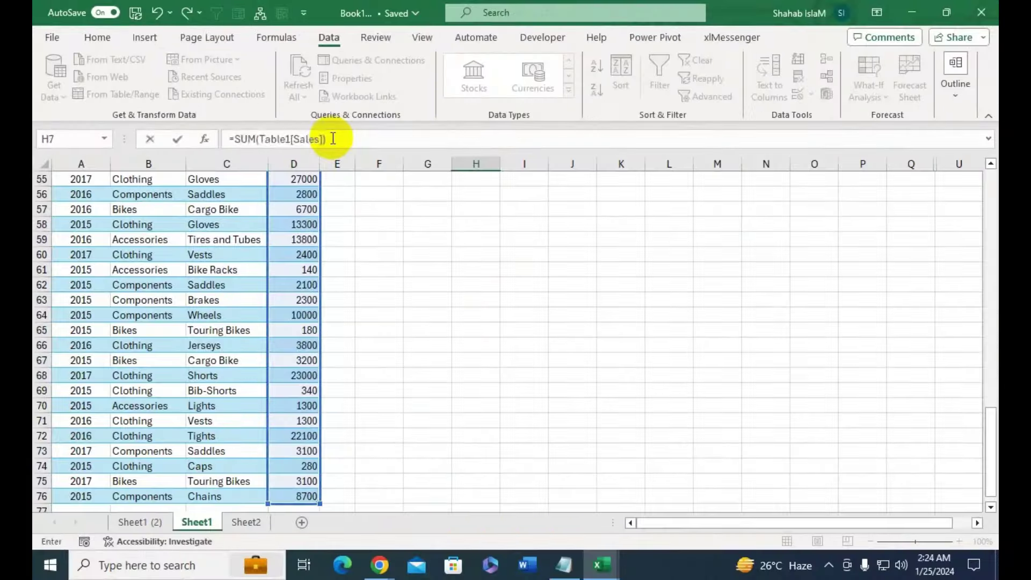
pyautogui.press('Return')
# Return to the top of the table and select the Sales header cell.
pyautogui.press('Left')
pyautogui.press('Up')
pyautogui.press('Up')
pyautogui.press('Up')
pyautogui.press('Up')
pyautogui.press('Up')
pyautogui.press('Up')
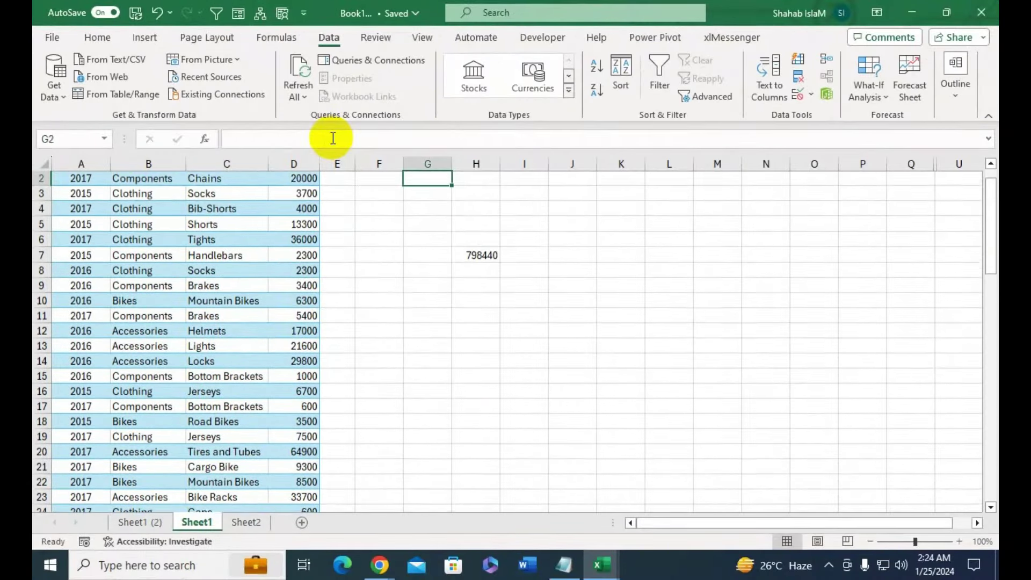
pyautogui.press('Up')
pyautogui.press('Right')
pyautogui.press('Right')
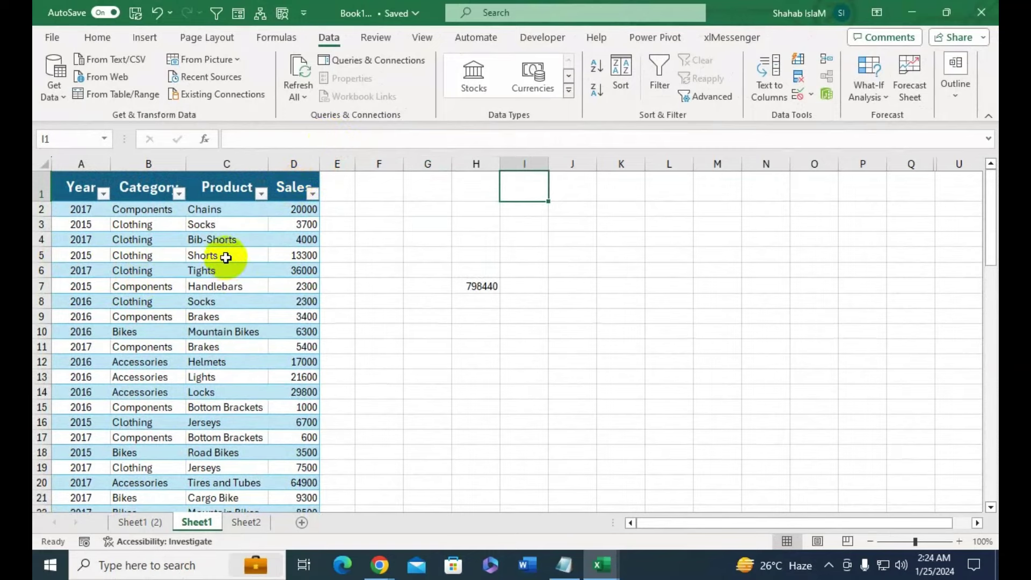
pyautogui.click(283, 185)
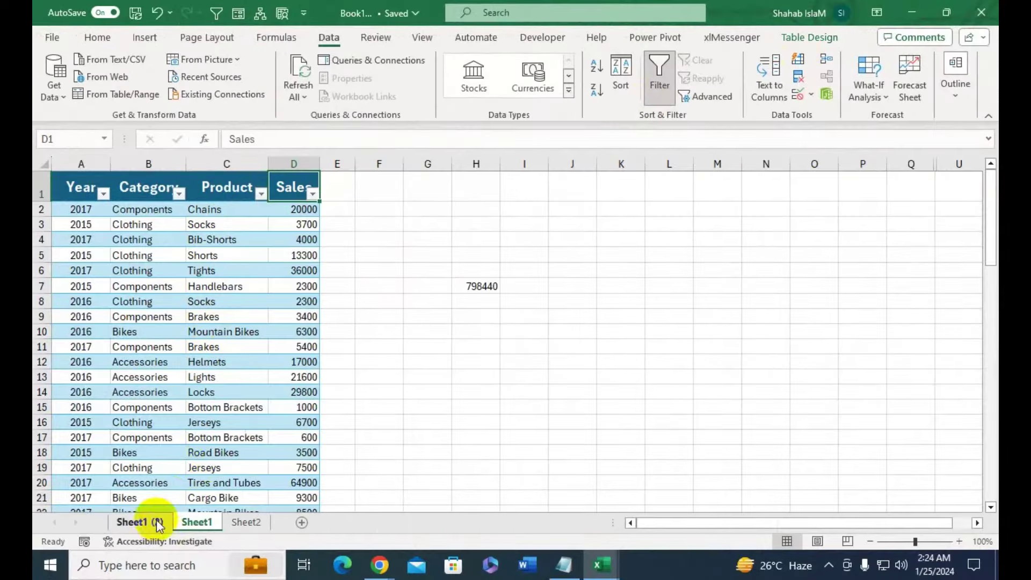
# Switch to Sheet1 (2) and select the sales data A1:D76.
pyautogui.click(140, 521)
pyautogui.click(294, 184)
pyautogui.click(96, 184)
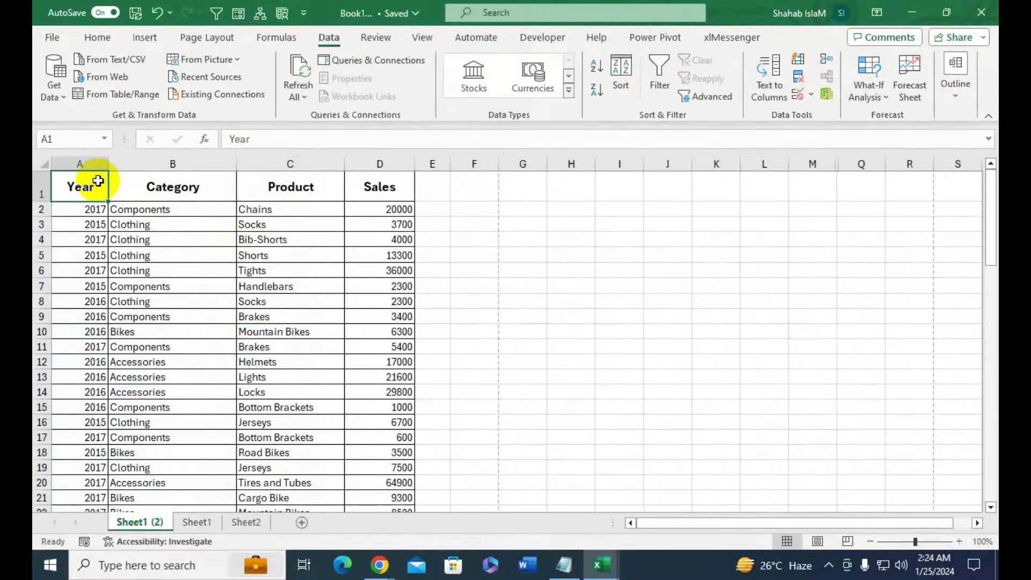
pyautogui.hotkey('ctrl', 'shift', 'Right')
pyautogui.hotkey('ctrl', 'shift', 'Down')
# Format A1:D76 as a table with headers using Format as Table.
pyautogui.click(97, 37)
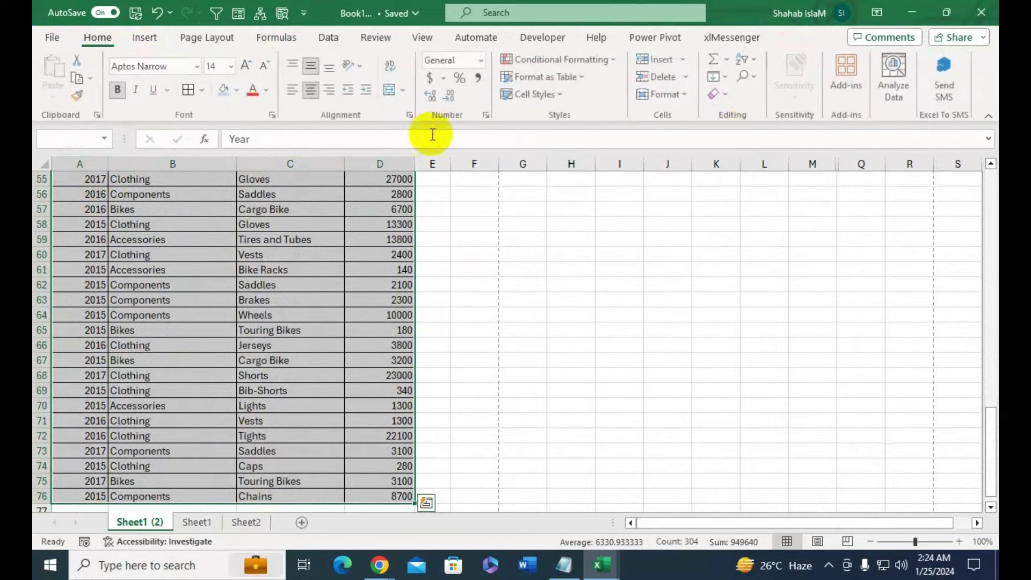
pyautogui.click(575, 77)
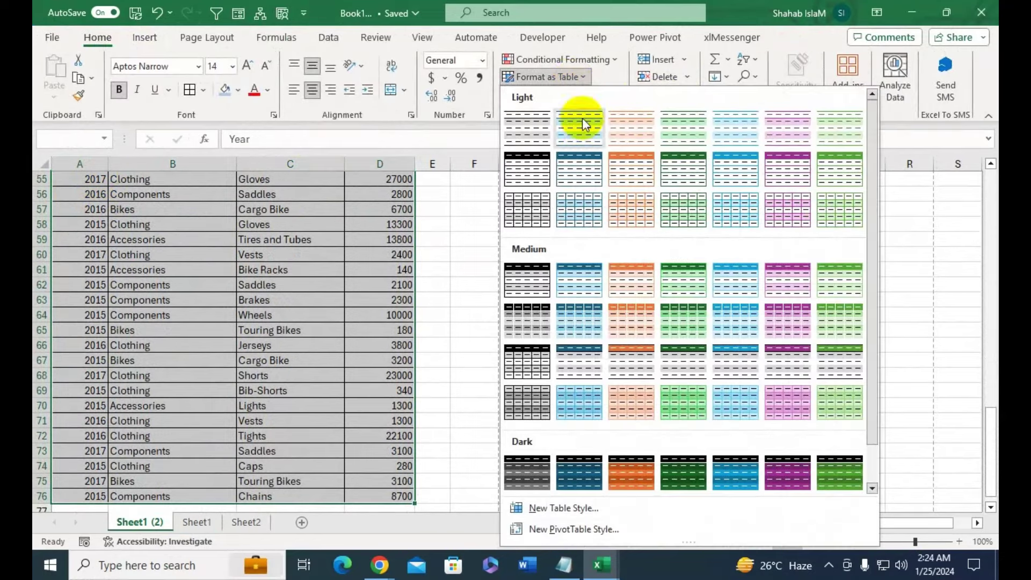
pyautogui.click(787, 220)
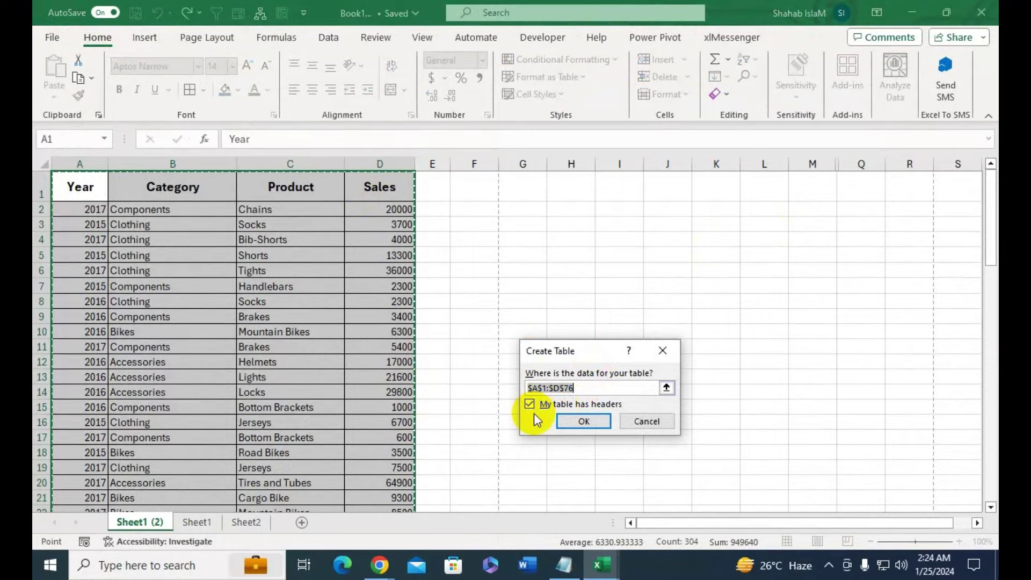
pyautogui.click(583, 421)
pyautogui.click(342, 297)
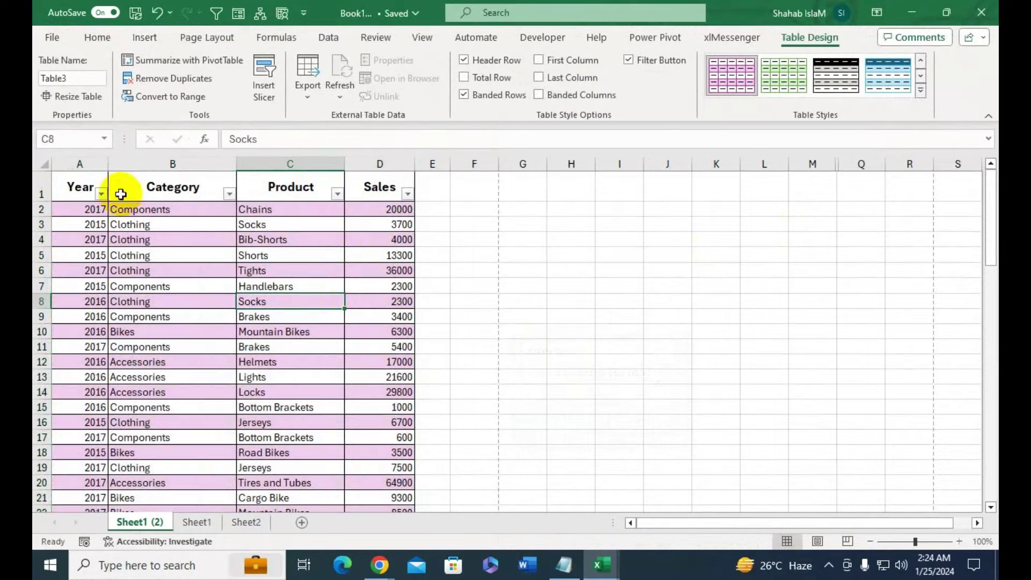
# Apply the blue banded table style and reselect the whole table A1:D76.
pyautogui.click(80, 186)
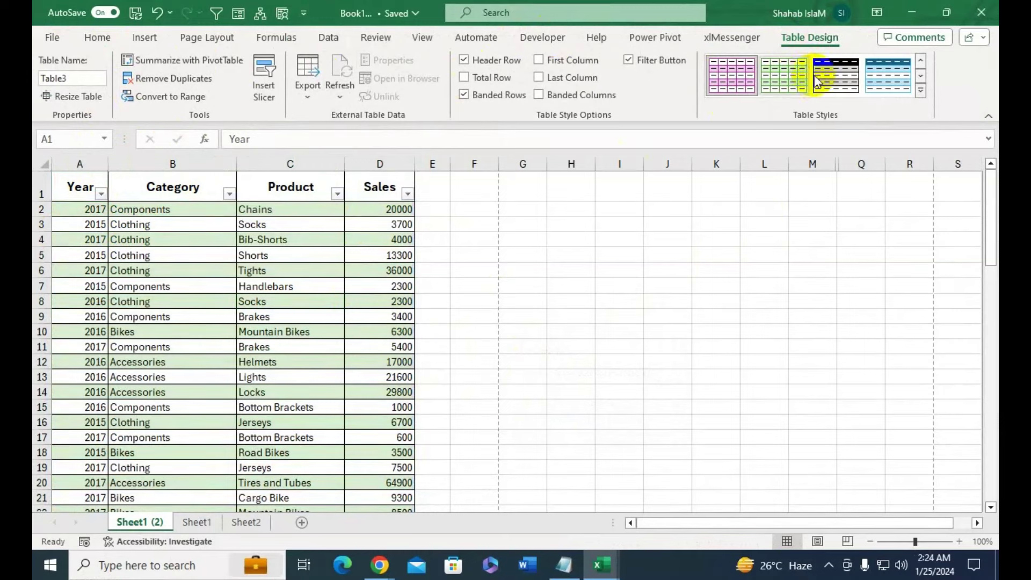
pyautogui.click(868, 73)
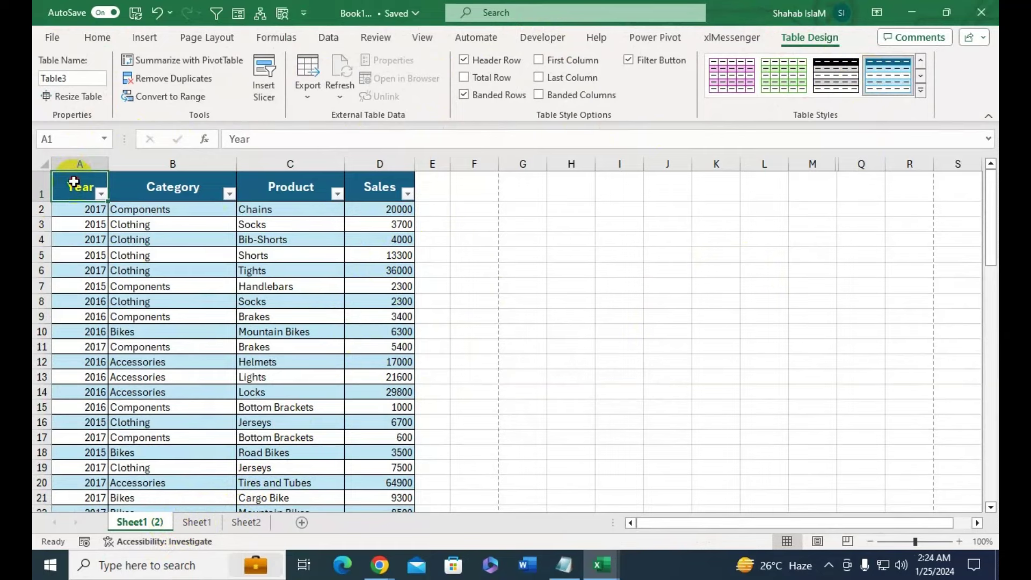
pyautogui.hotkey('ctrl', 'shift', 'Right')
pyautogui.hotkey('ctrl', 'shift', 'Down')
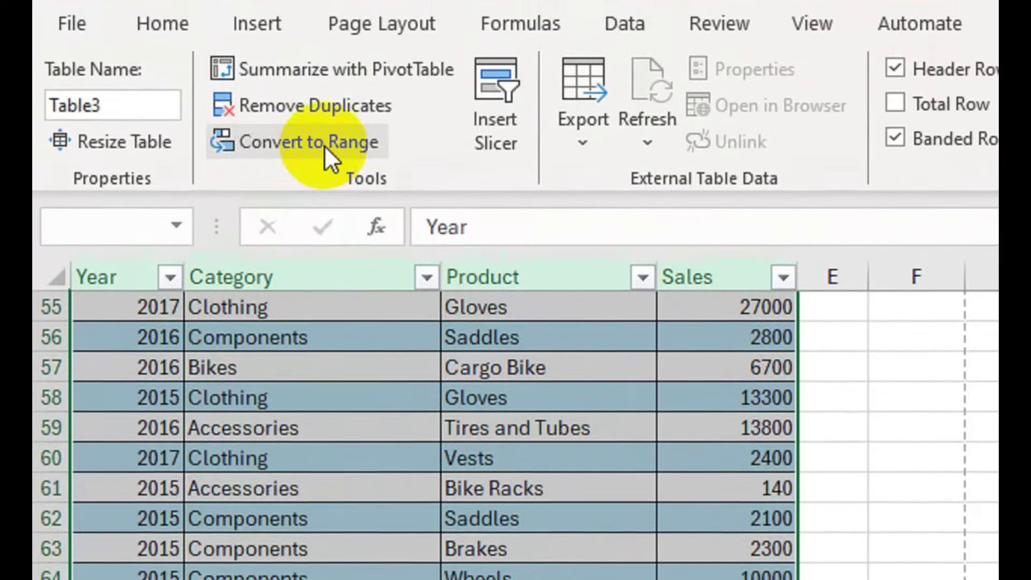
# Convert the table back to a normal range and pick an empty cell beside the data.
pyautogui.click(309, 90)
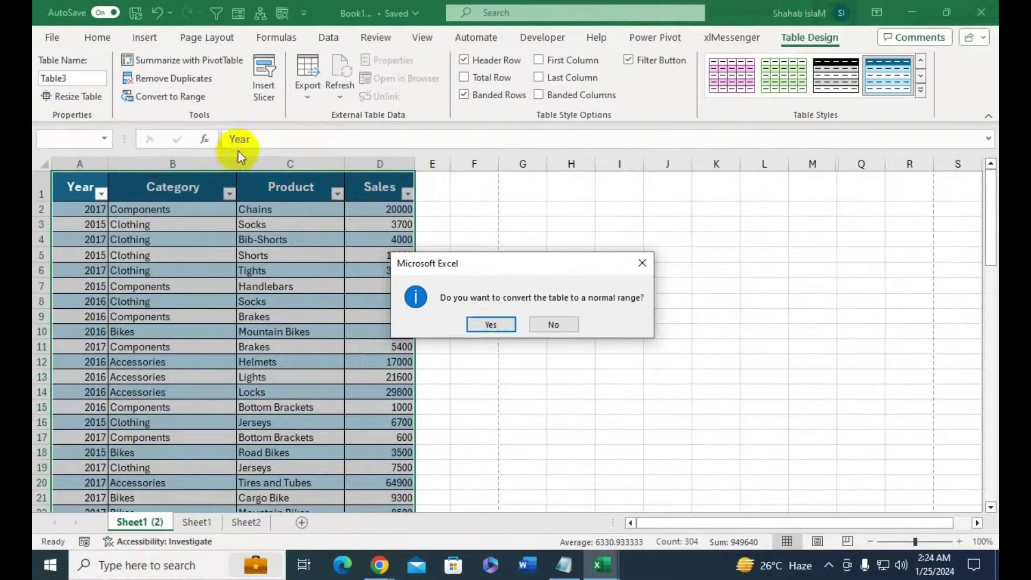
pyautogui.click(490, 324)
pyautogui.moveTo(376, 209); pyautogui.dragTo(373, 533)
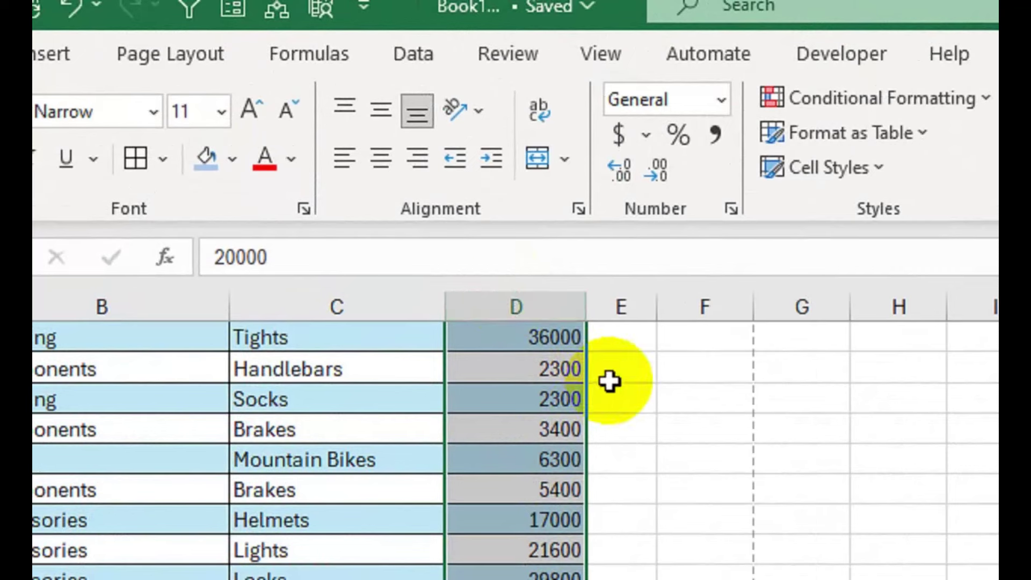
pyautogui.click(612, 375)
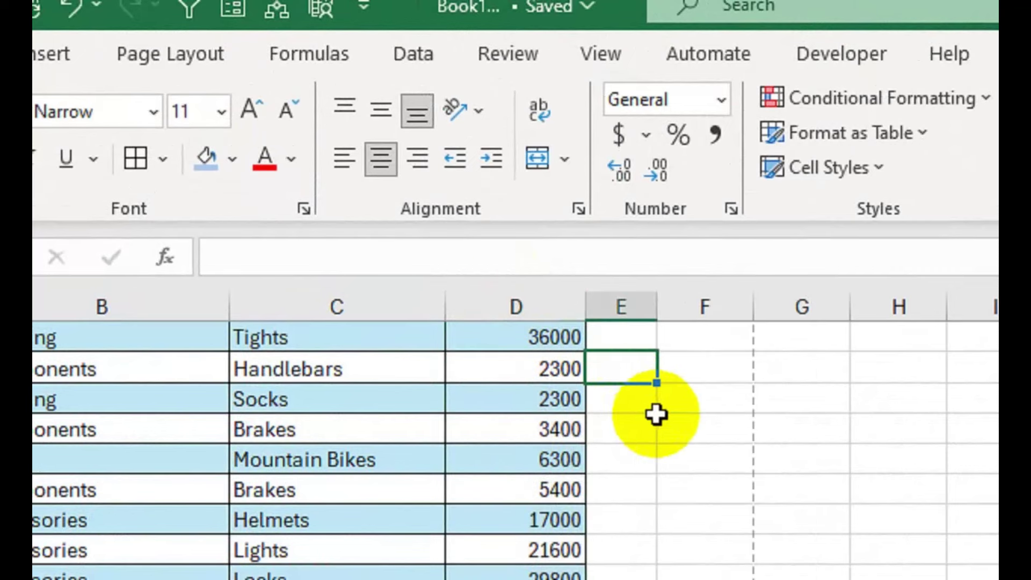
pyautogui.click(675, 416)
# Total D2:D76 with =SUM in column F, giving 798440, then delete the result.
pyautogui.write('=sum(')
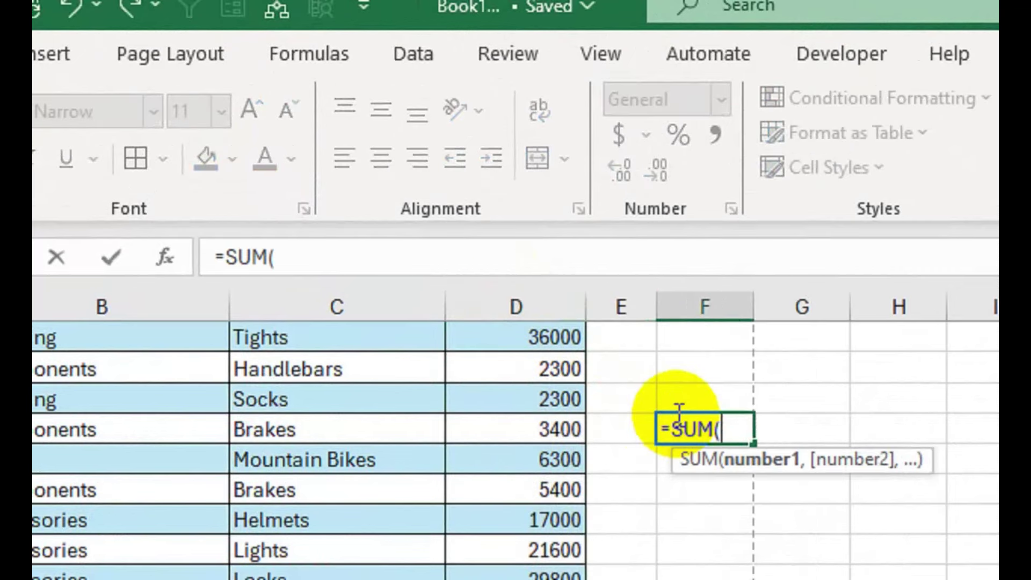
pyautogui.click(556, 347)
pyautogui.scroll(5, 556, 347)
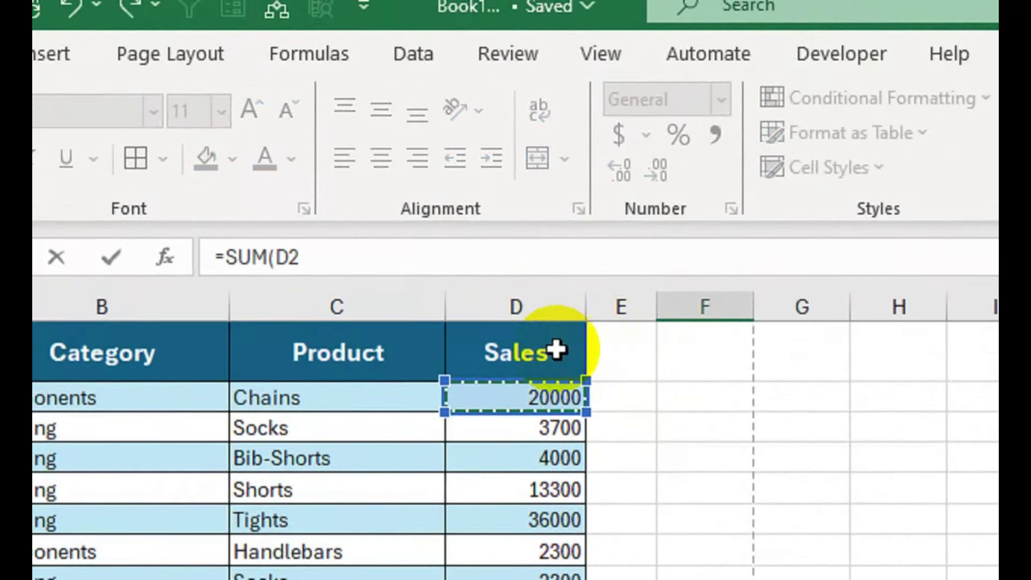
pyautogui.hotkey('ctrl', 'shift', 'Down')
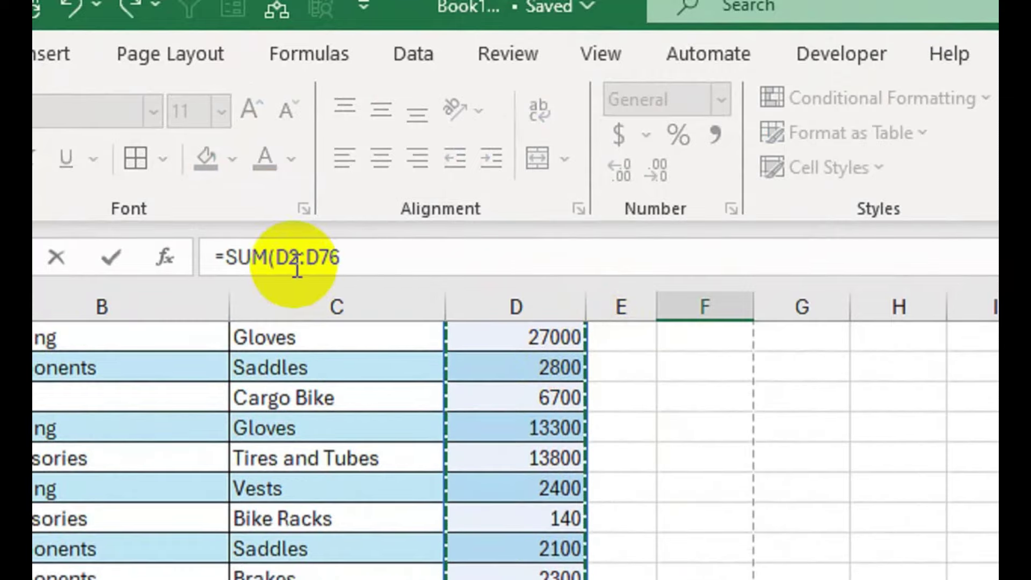
pyautogui.press('Return')
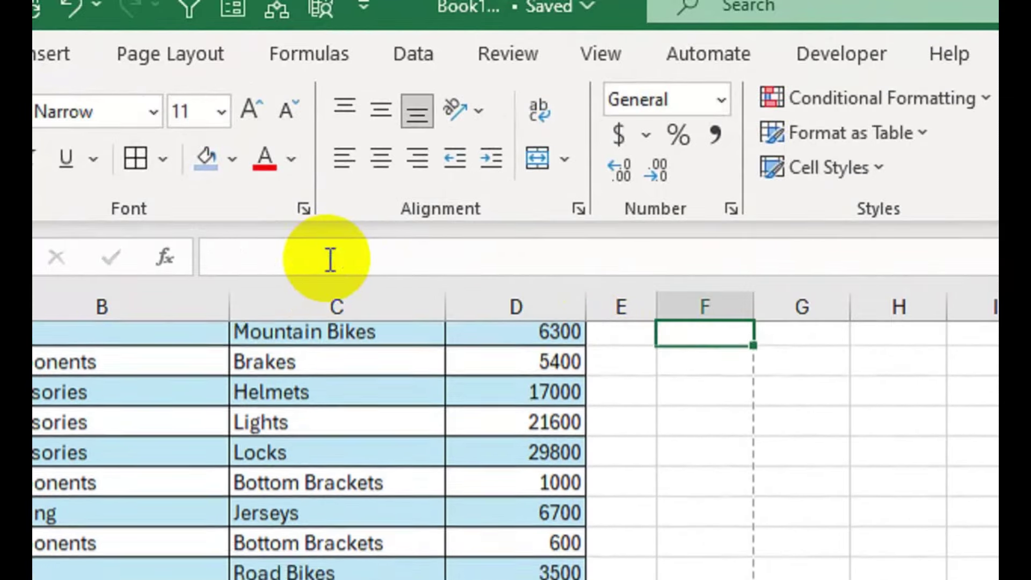
pyautogui.press('Up')
pyautogui.press('Delete')
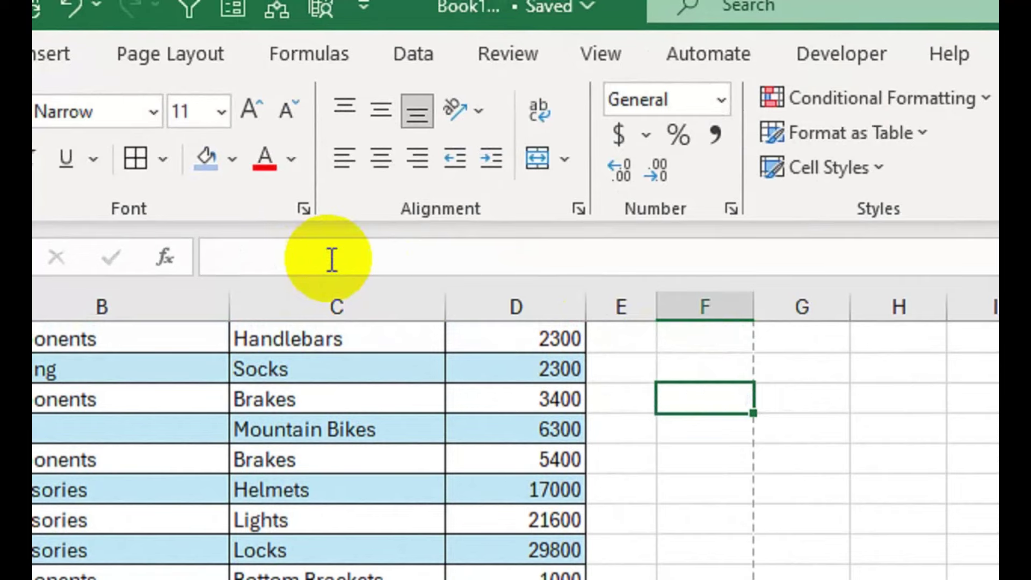
pyautogui.hotkey('ctrl', 'Up')
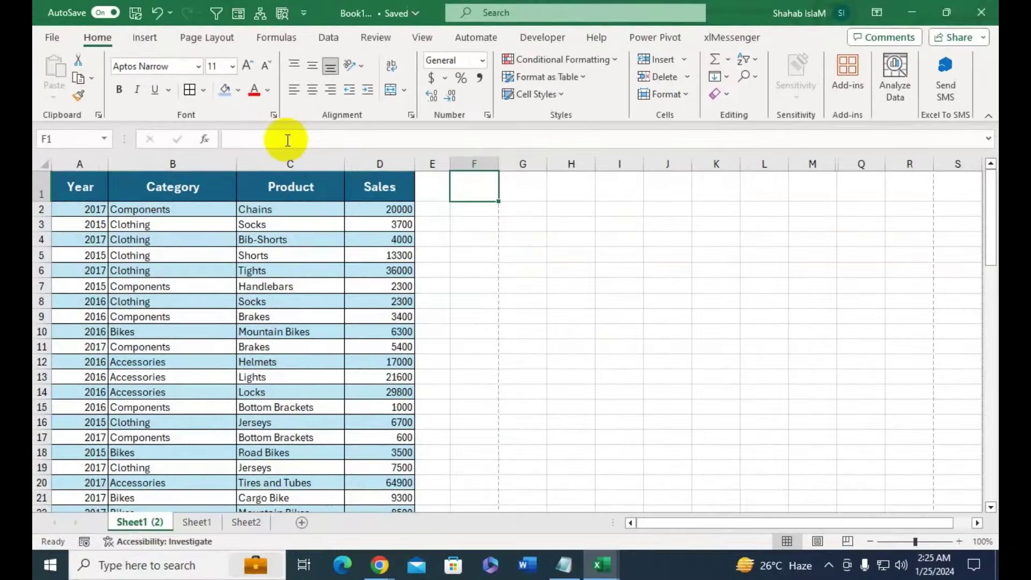
# Select the whole sales table A1:D76 and clear all its formats.
pyautogui.hotkey('ctrl', 'Left')
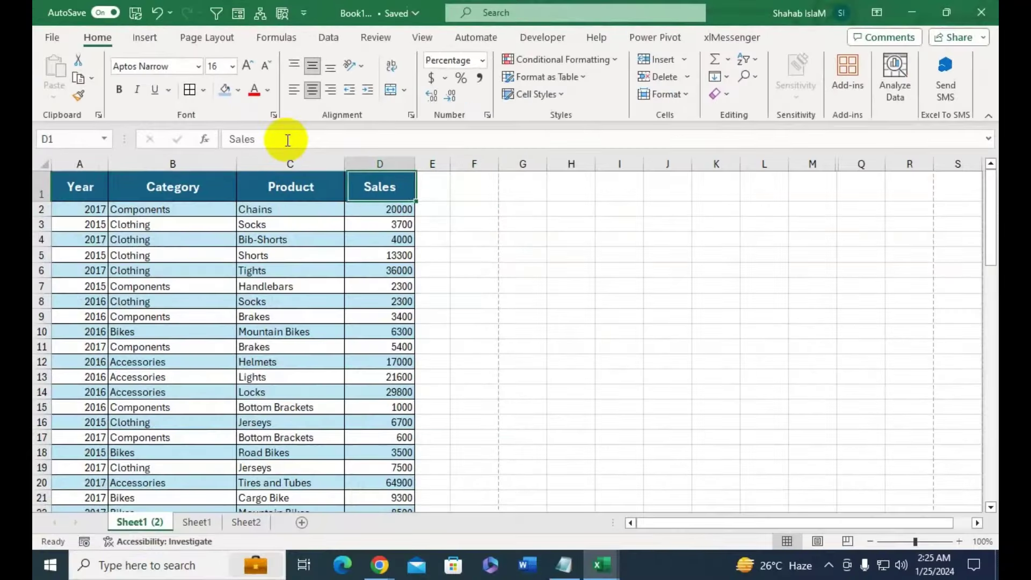
pyautogui.hotkey('ctrl', 'shift', 'Left')
pyautogui.hotkey('shift', 'Down')
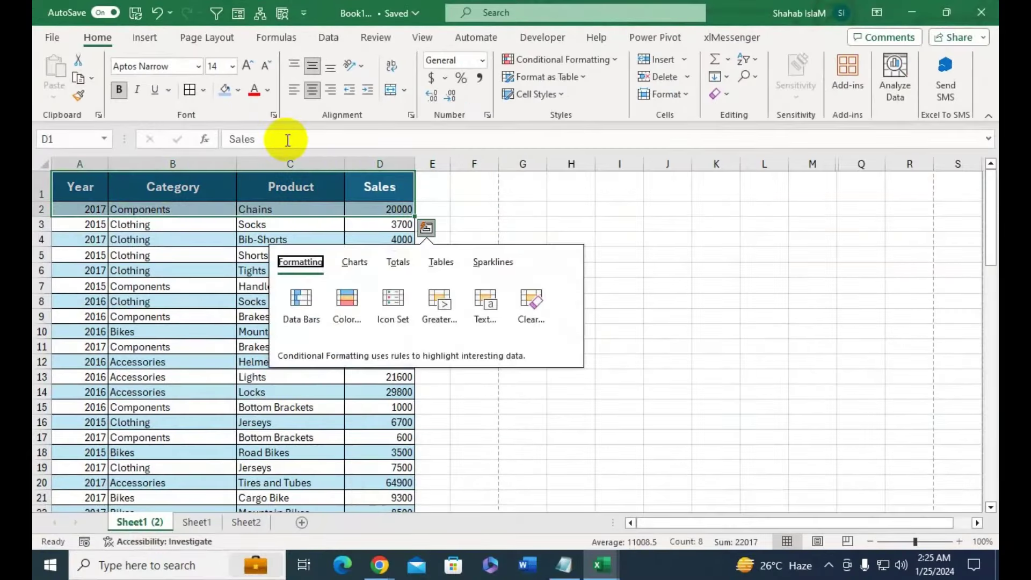
pyautogui.click(242, 189)
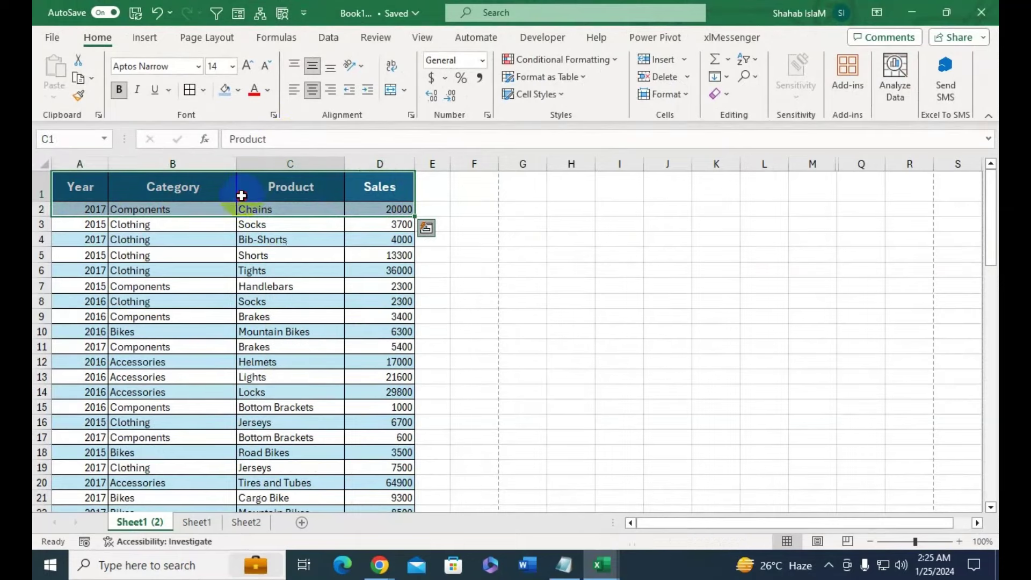
pyautogui.click(96, 194)
pyautogui.hotkey('ctrl', 'shift', 'Right')
pyautogui.hotkey('ctrl', 'shift', 'Down')
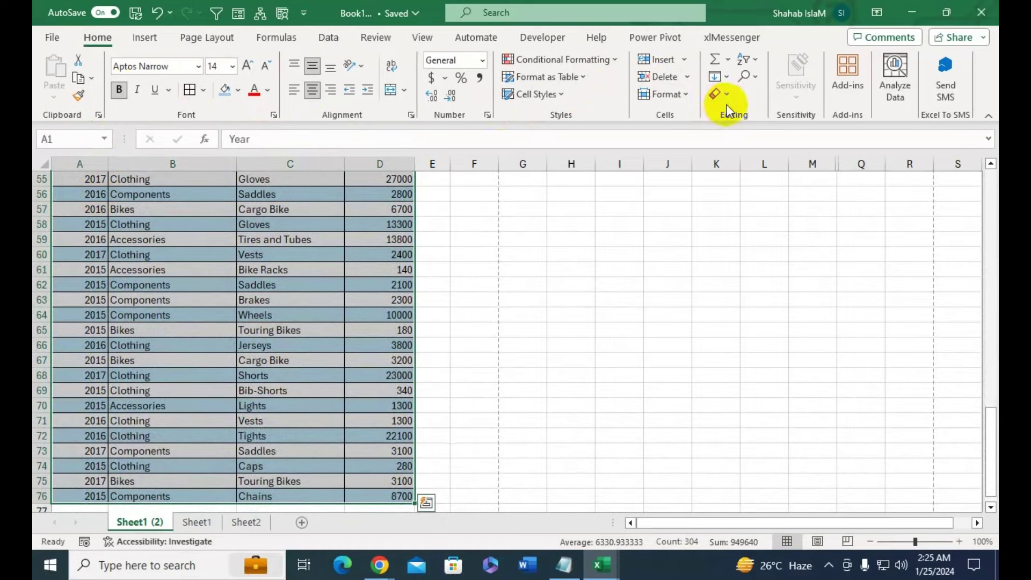
pyautogui.click(725, 97)
pyautogui.click(752, 134)
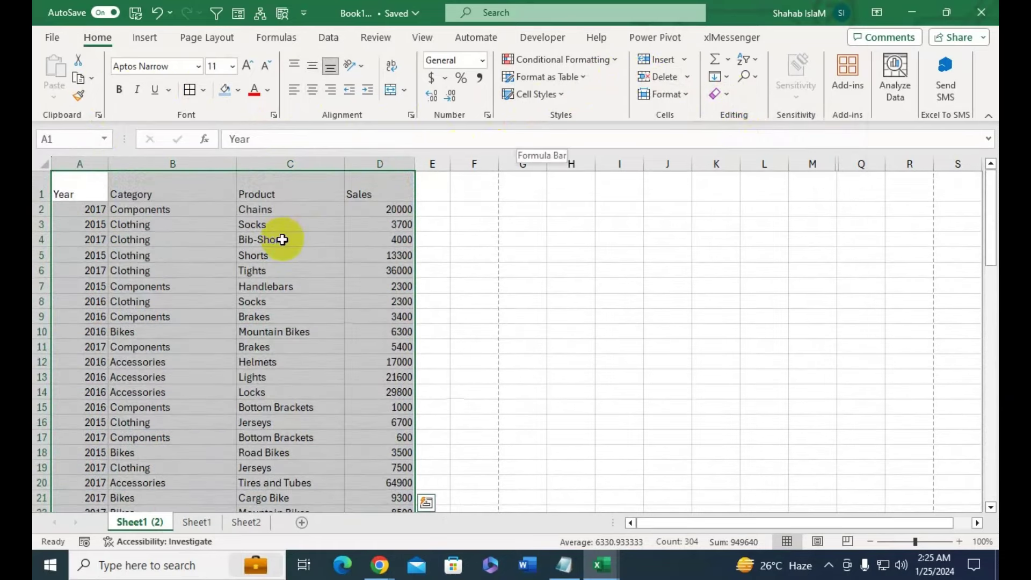
# Add all borders to the table and centre the header row A1:D1 horizontally.
pyautogui.click(196, 90)
pyautogui.moveTo(64, 188); pyautogui.dragTo(370, 185)
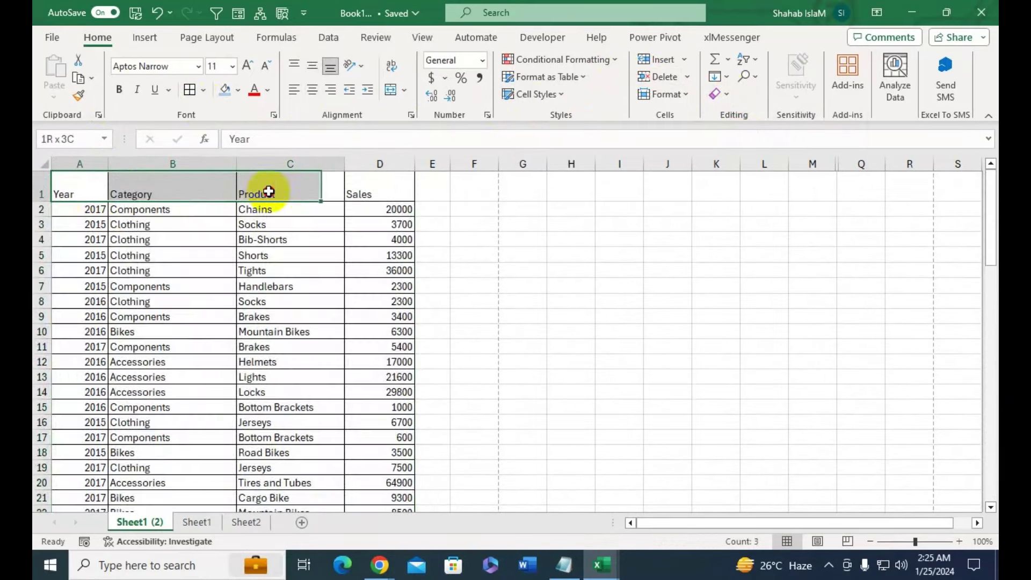
pyautogui.click(318, 89)
# Middle-align the header row, make it bold and enlarge its font to 16.
pyautogui.click(312, 65)
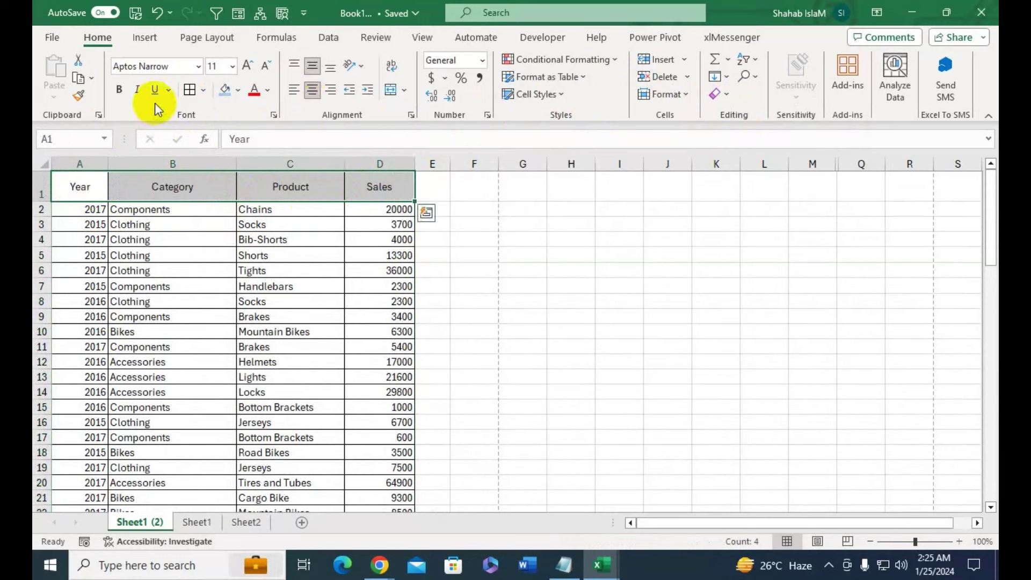
pyautogui.click(120, 91)
pyautogui.click(248, 66)
pyautogui.click(249, 66)
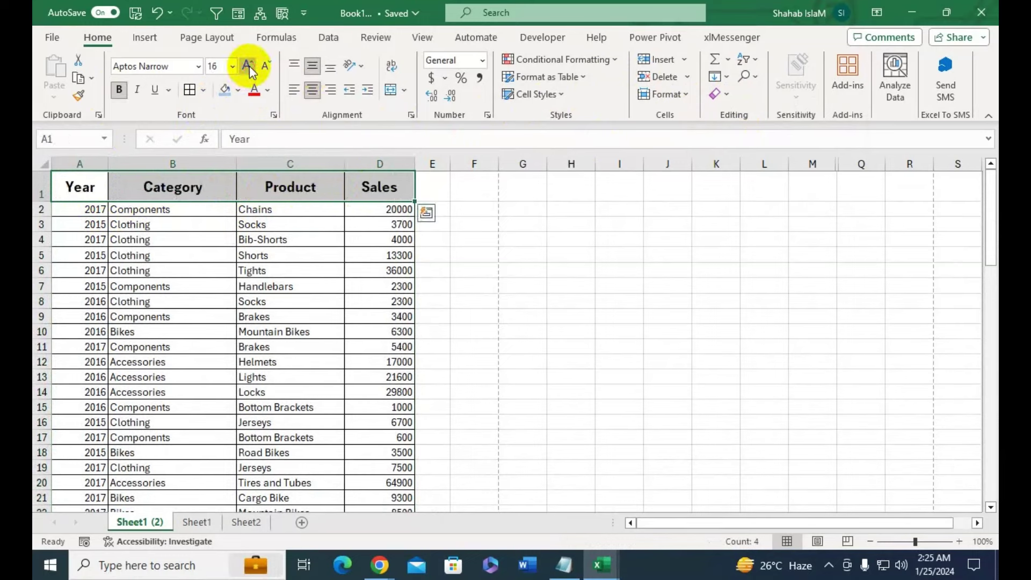
pyautogui.click(248, 66)
# Try editing two cells on the protected sheet and dismiss each protection warning.
pyautogui.click(264, 318)
pyautogui.press('Up')
pyautogui.press('Up')
pyautogui.press('Up')
pyautogui.press('Left')
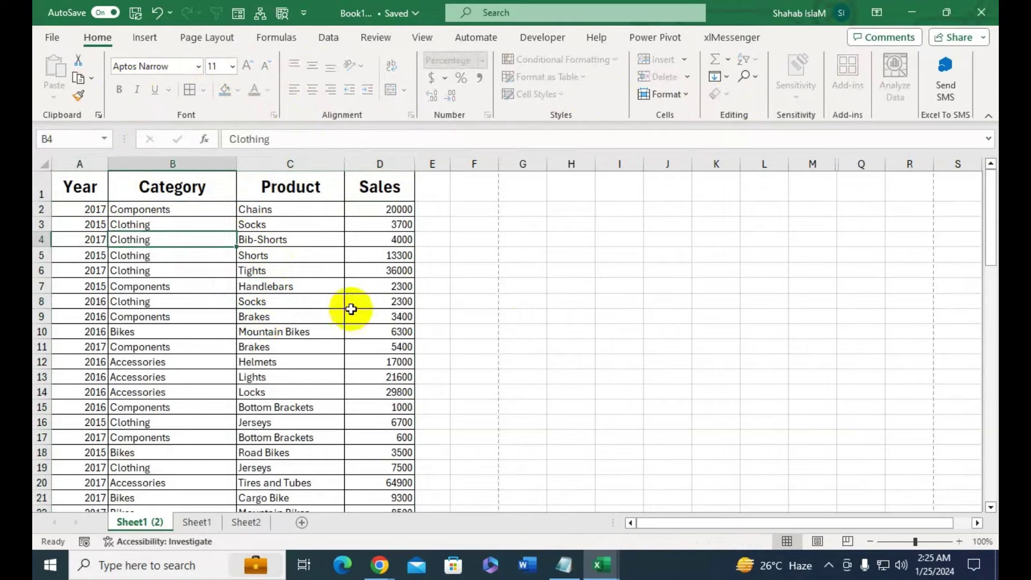
pyautogui.doubleClick(493, 269)
pyautogui.click(502, 326)
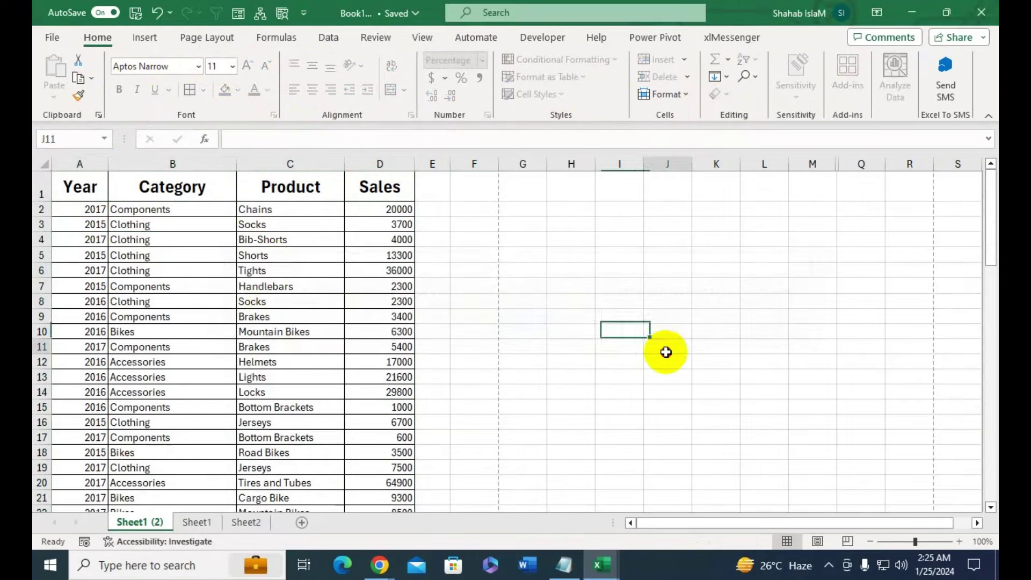
pyautogui.doubleClick(663, 350)
pyautogui.click(510, 322)
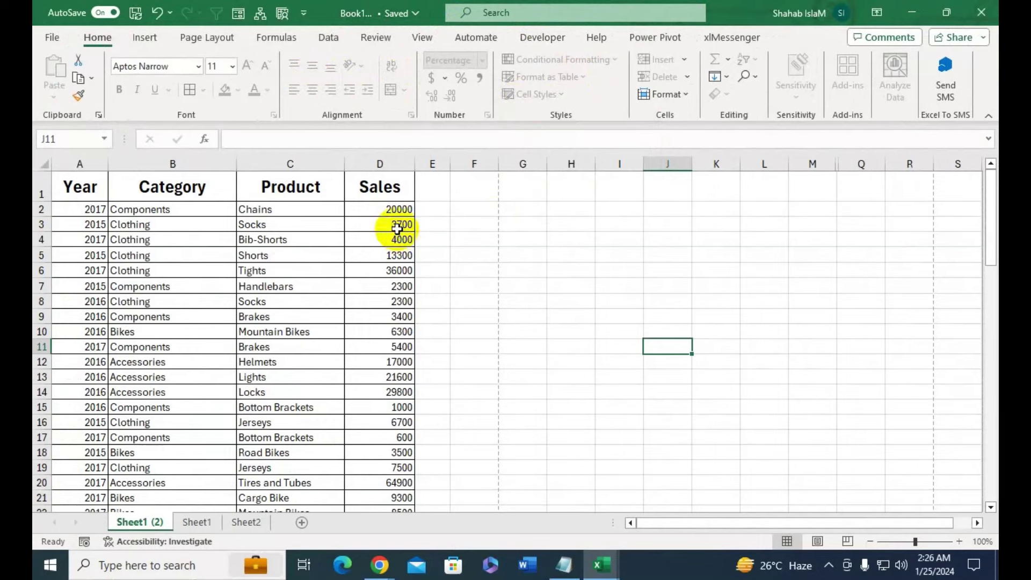
# Select rows A3:D11, then unprotect the sheet via Format > Unprotect Sheet with its password.
pyautogui.moveTo(400, 225)
pyautogui.mouseDown()
pyautogui.moveTo(75, 294)
pyautogui.moveTo(53, 350)
pyautogui.mouseUp()
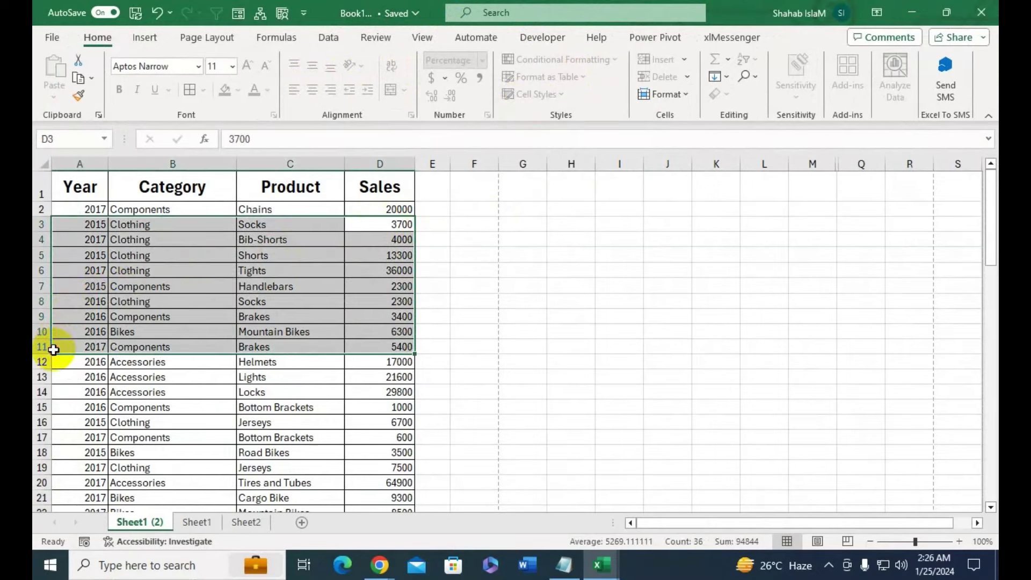
pyautogui.press('Delete')
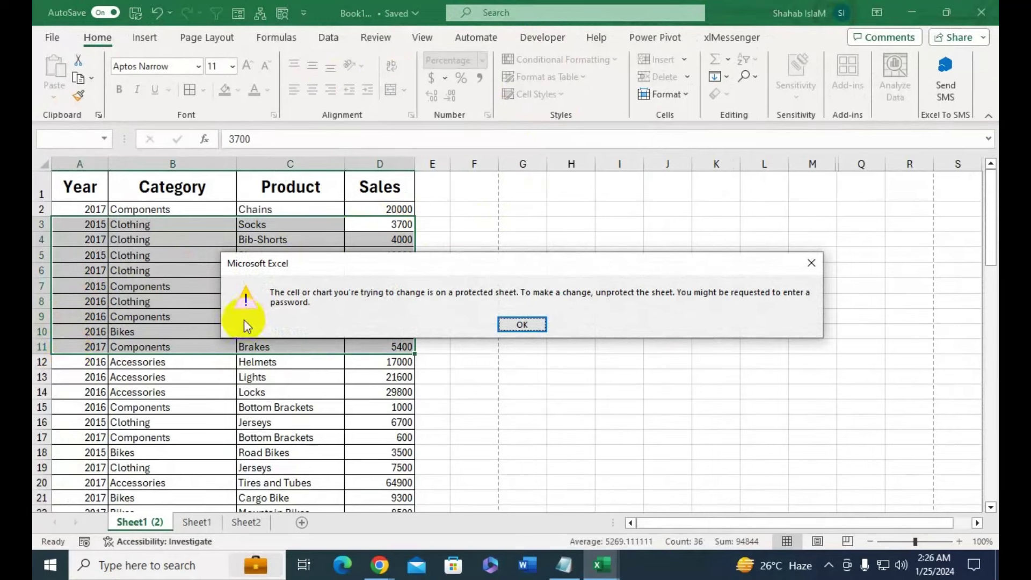
pyautogui.click(530, 329)
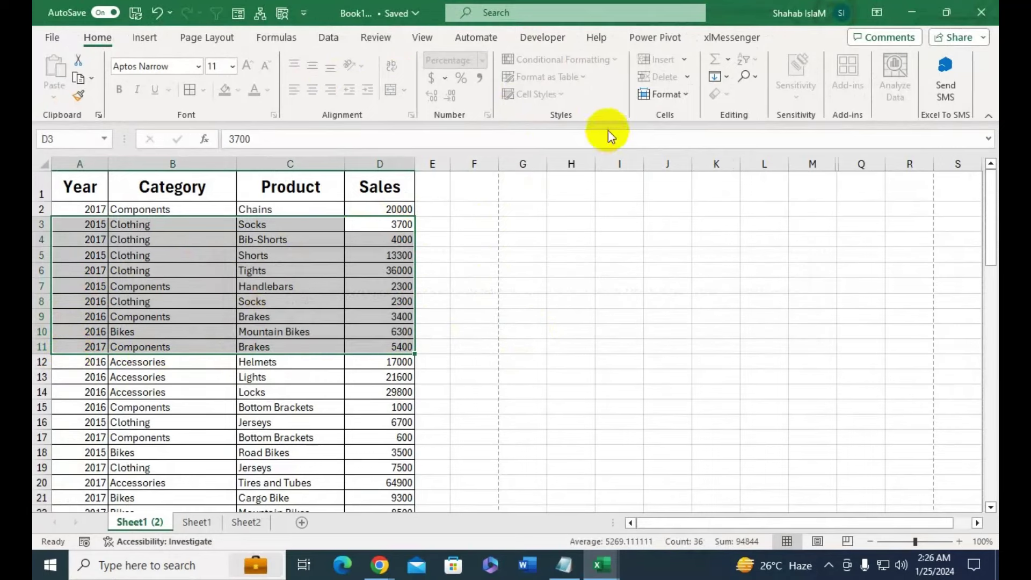
pyautogui.click(672, 99)
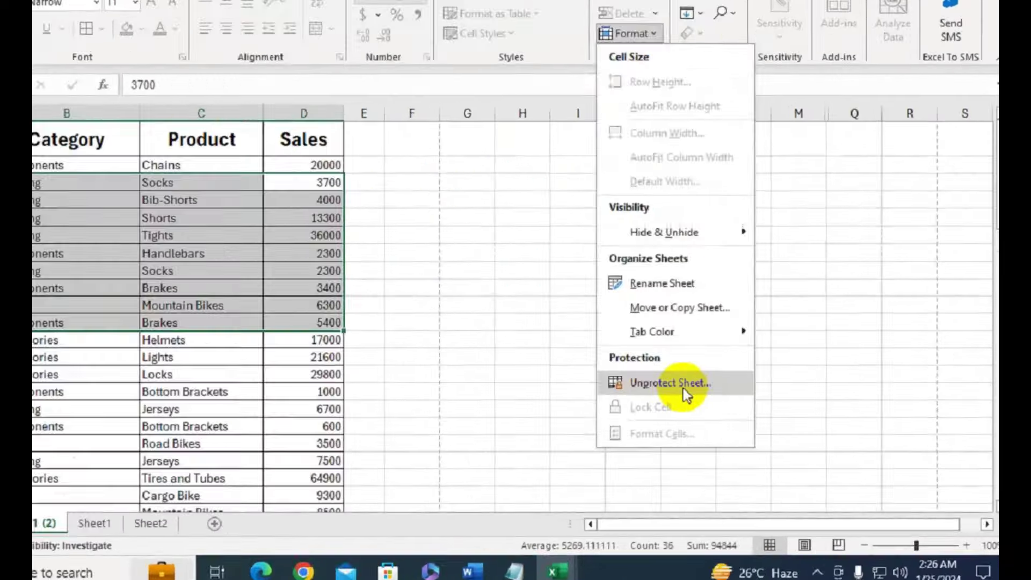
pyautogui.click(514, 290)
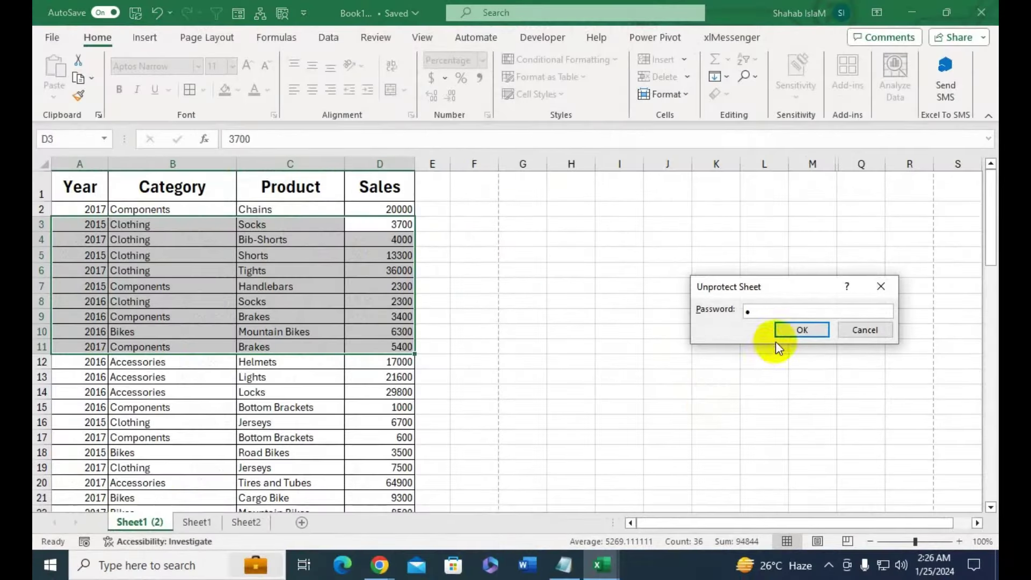
pyautogui.click(789, 332)
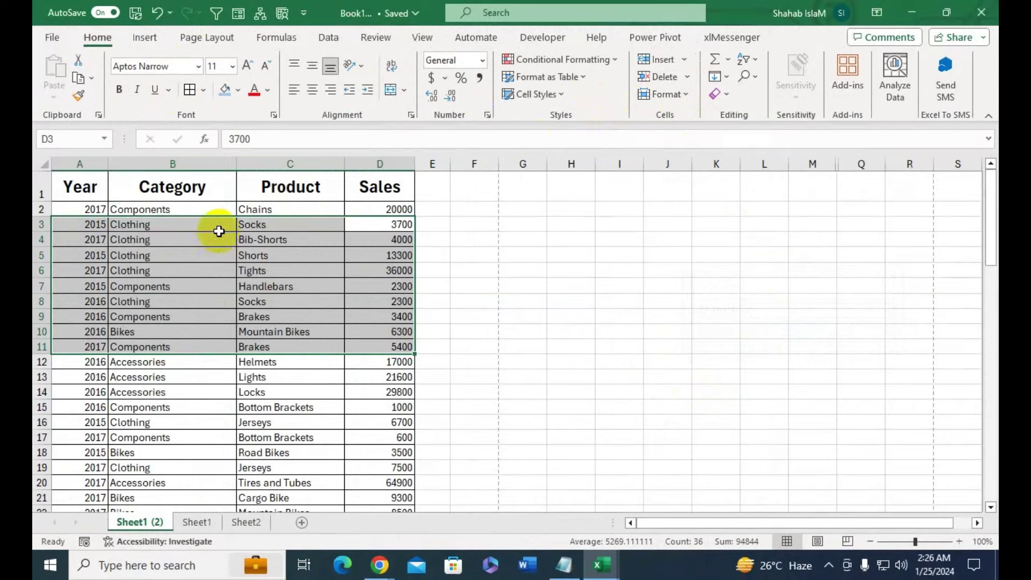
# Clear rows 3 to 11 to confirm editing works, then undo the deletion.
pyautogui.press('Delete')
pyautogui.hotkey('ctrl', 'z')
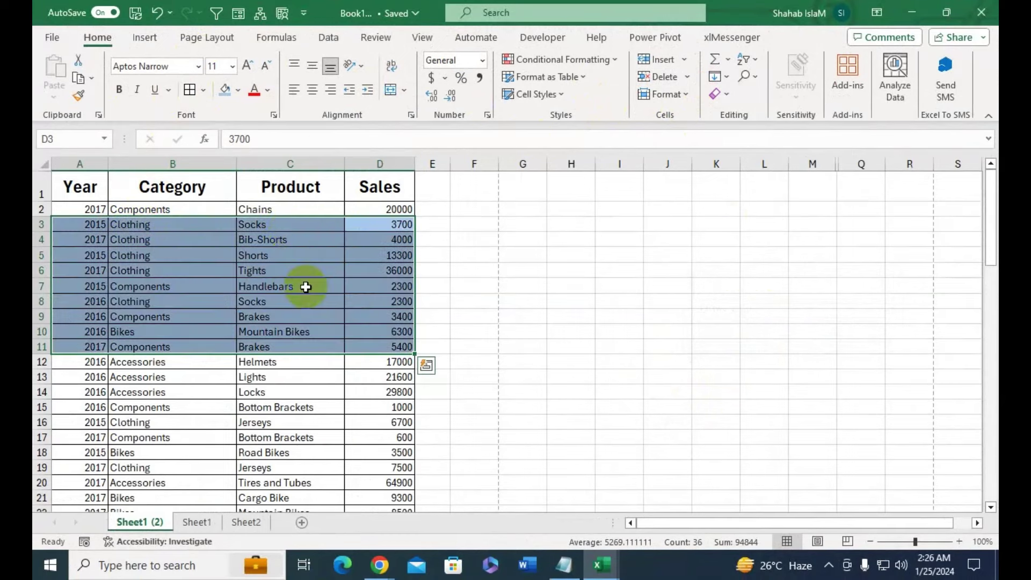
pyautogui.click(306, 289)
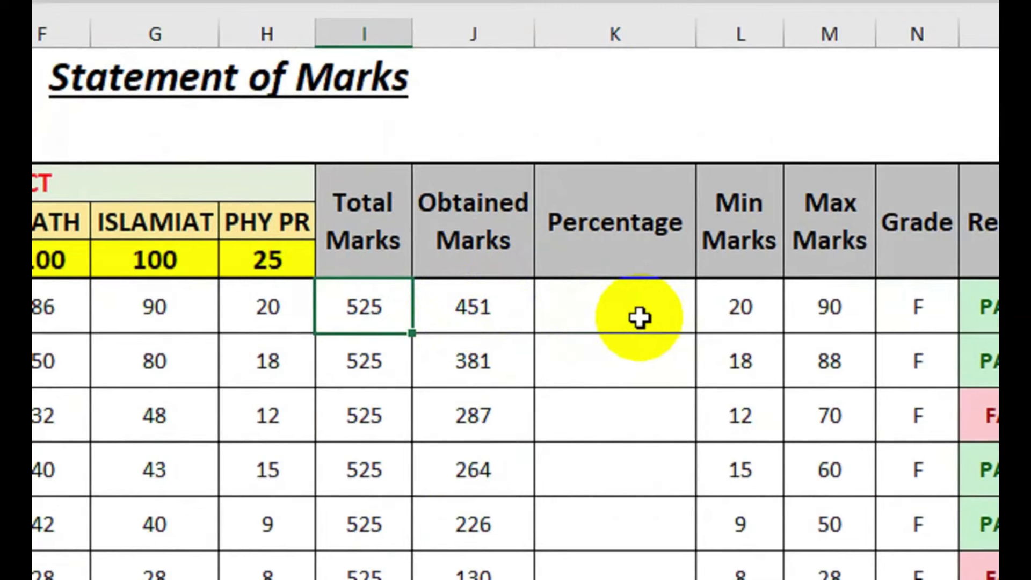
# Enter =J6*100/I6 in K6 and fill the percentage formula down to K11.
pyautogui.write('=')
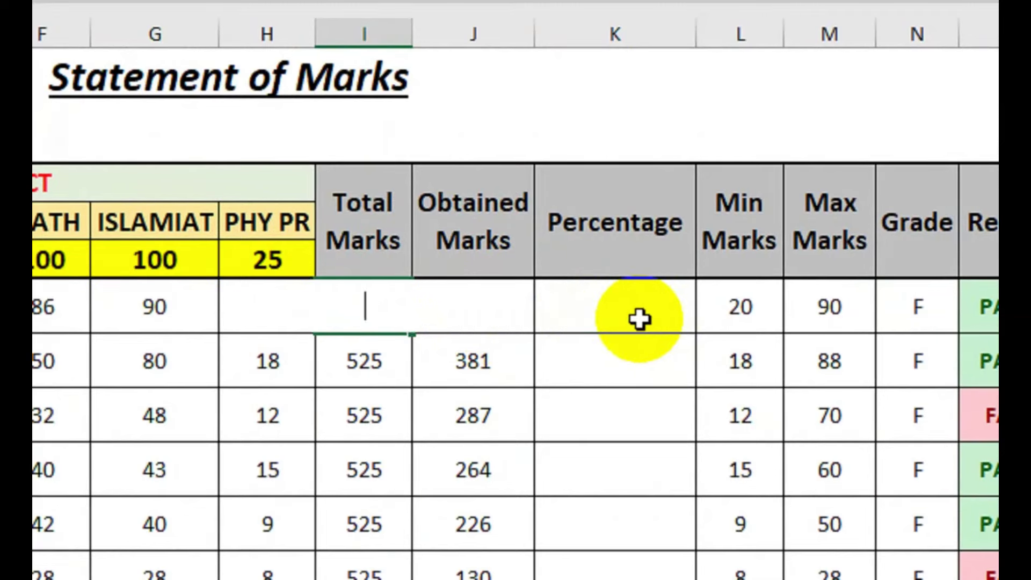
pyautogui.press('Tab')
pyautogui.click(639, 320)
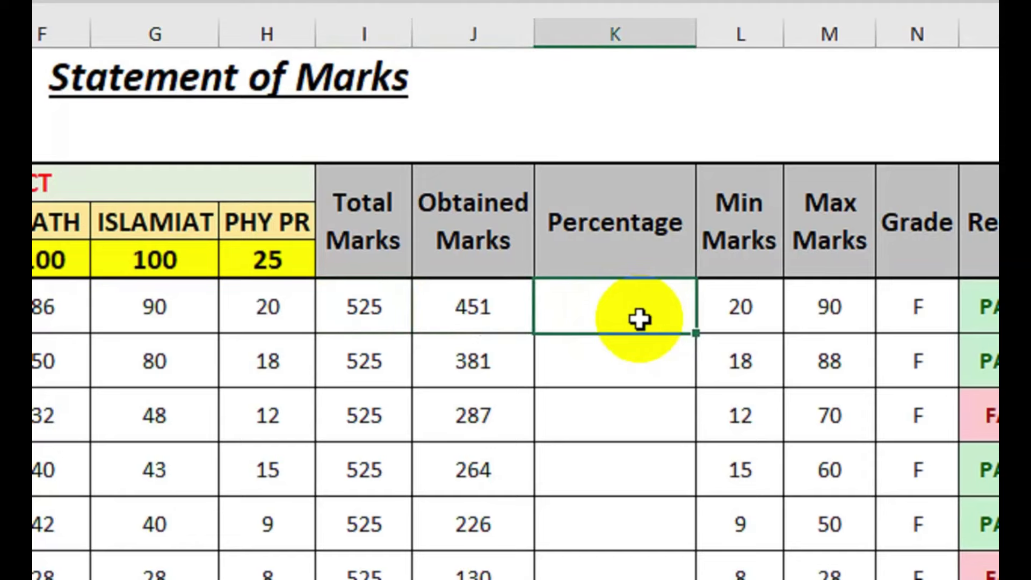
pyautogui.write('=')
pyautogui.hscroll(-2, 226, 311)
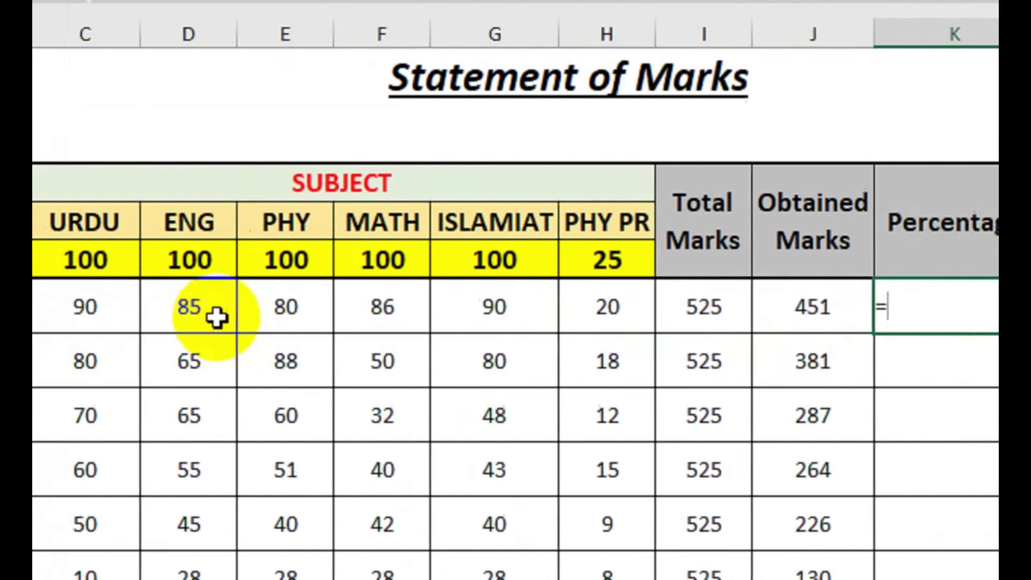
pyautogui.hscroll(-2, 510, 327)
pyautogui.hscroll(1, 740, 311)
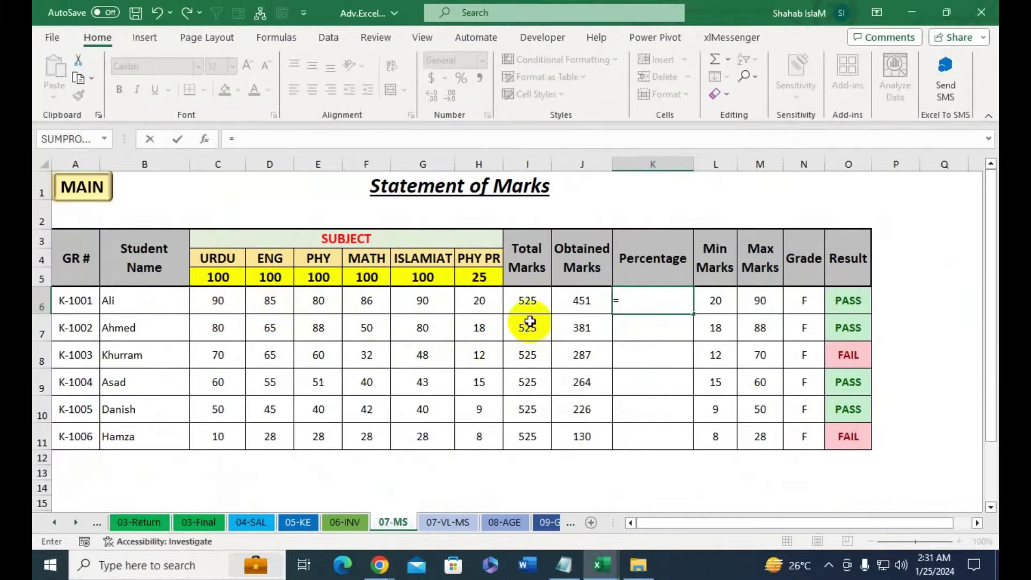
pyautogui.click(582, 300)
pyautogui.write('J6*100/')
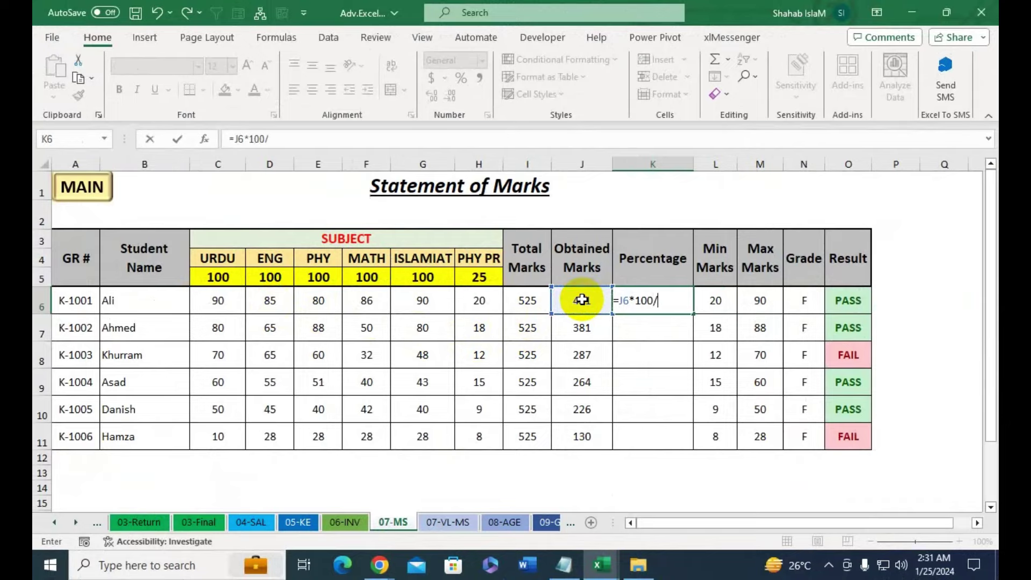
pyautogui.click(547, 295)
pyautogui.press('Return')
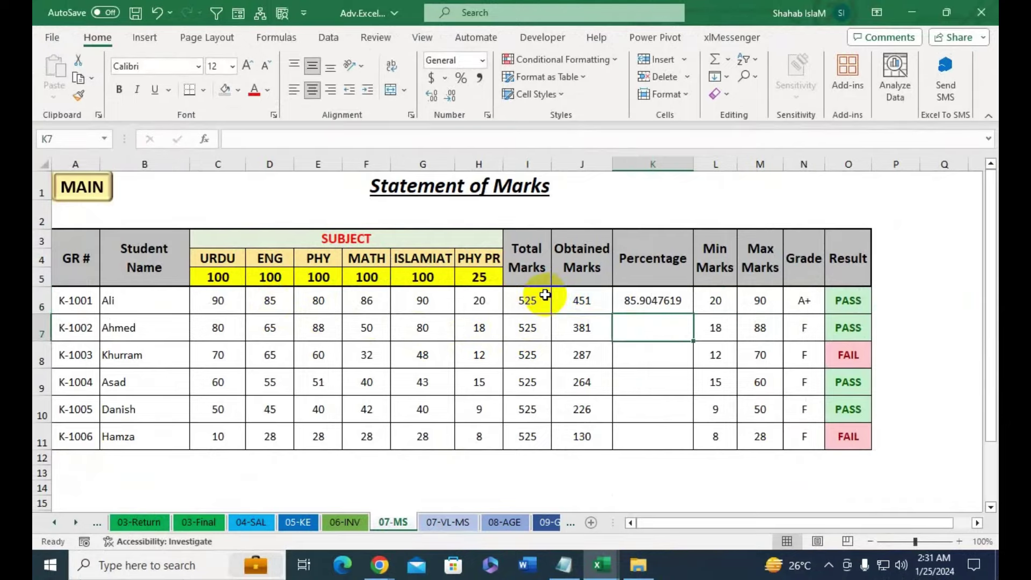
pyautogui.click(645, 300)
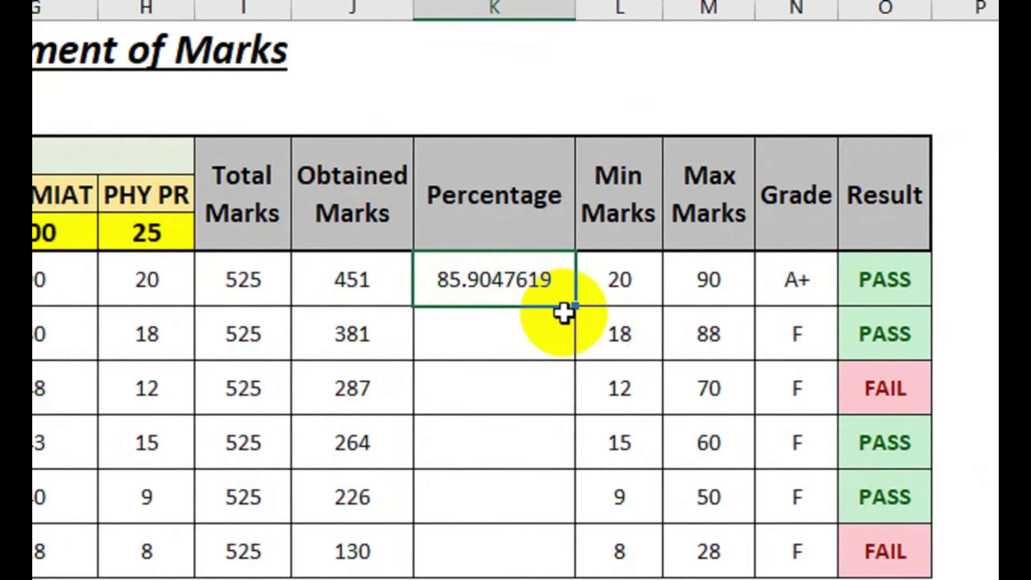
pyautogui.moveTo(575, 306); pyautogui.dragTo(583, 438)
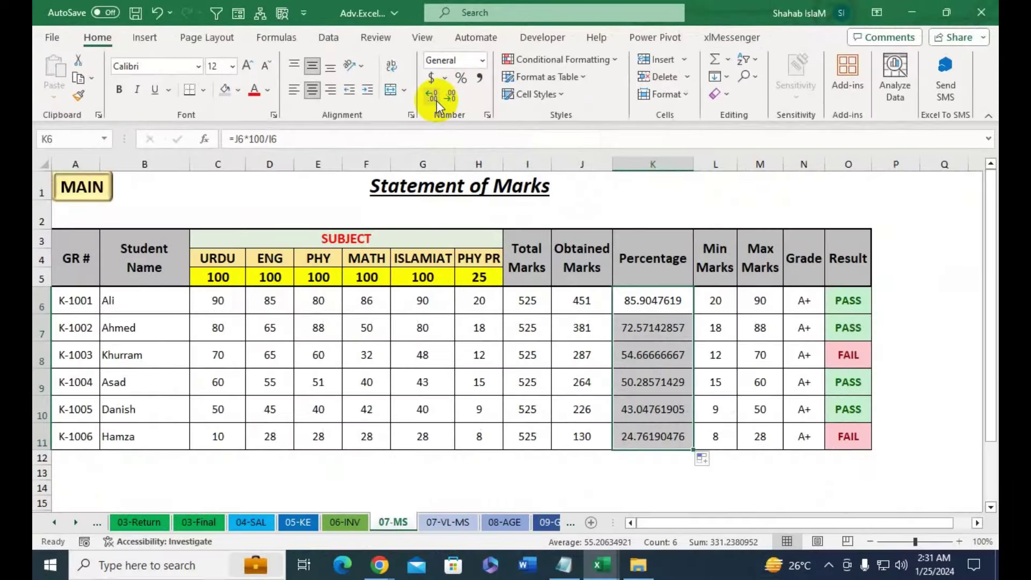
# Round the K6:K11 percentages to two decimal places with Increase and Decrease Decimal.
pyautogui.click(437, 101)
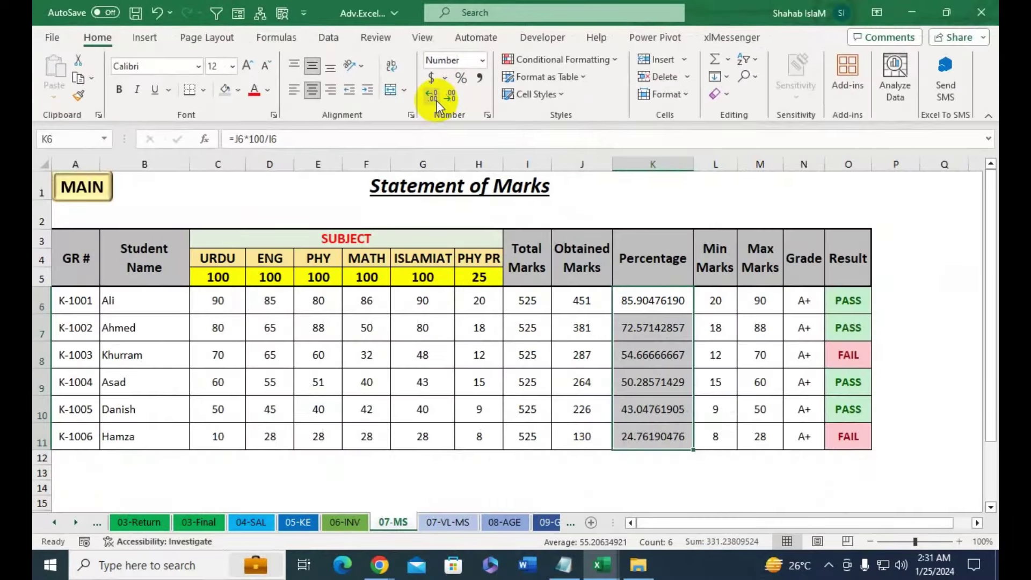
pyautogui.click(436, 101)
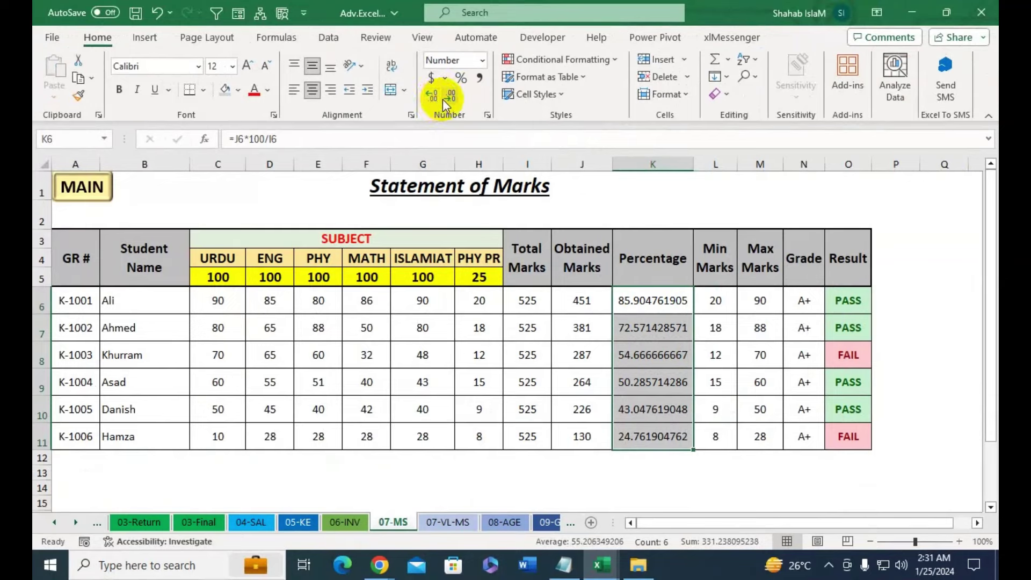
pyautogui.click(445, 102)
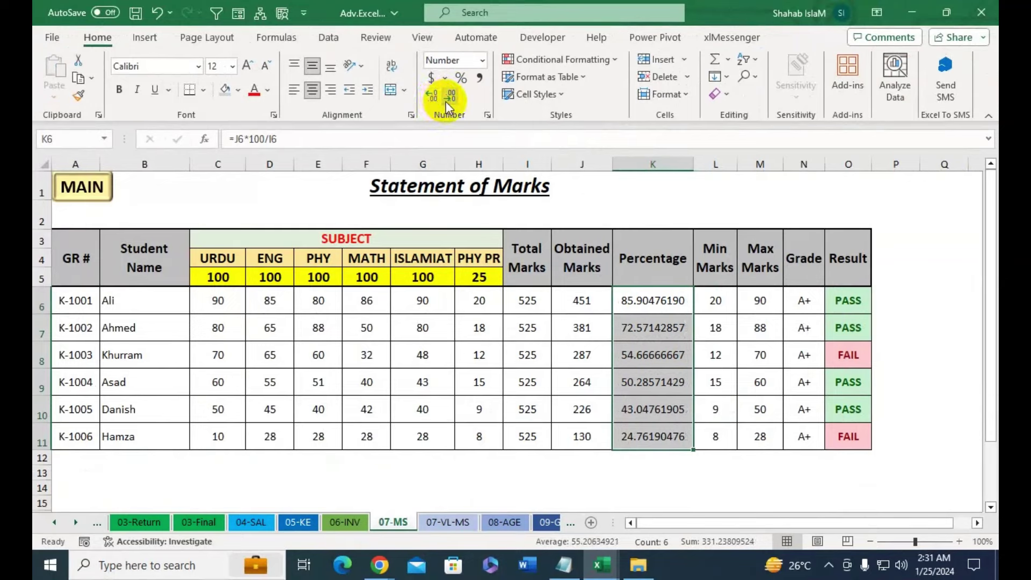
pyautogui.click(445, 101)
pyautogui.click(445, 102)
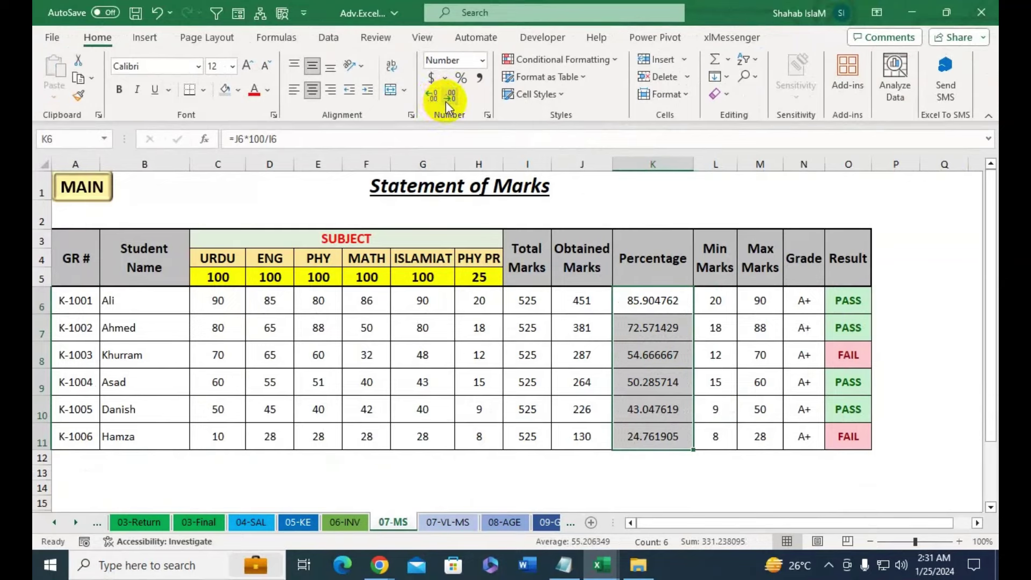
pyautogui.click(446, 101)
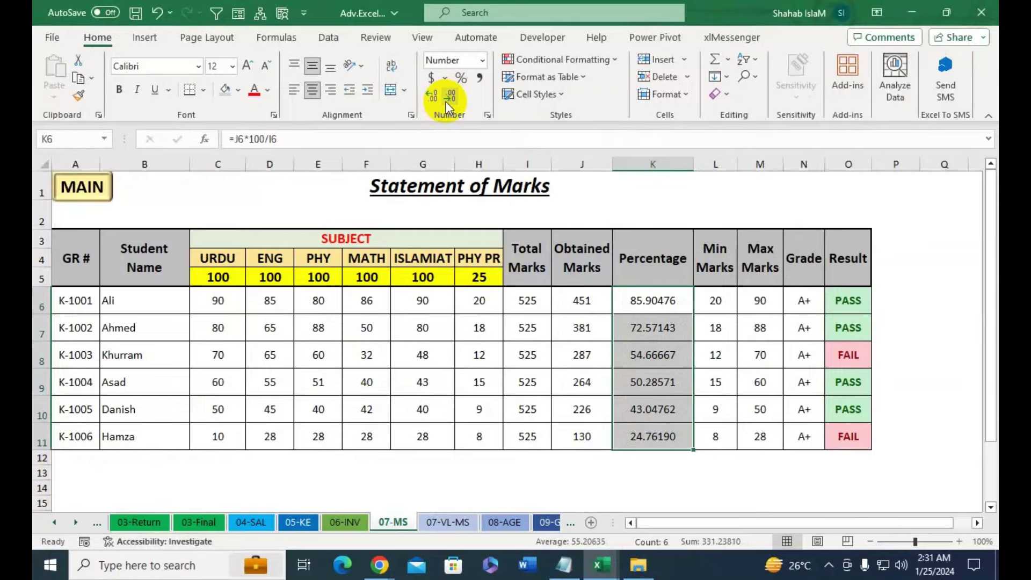
pyautogui.click(446, 102)
pyautogui.click(445, 102)
pyautogui.click(445, 102)
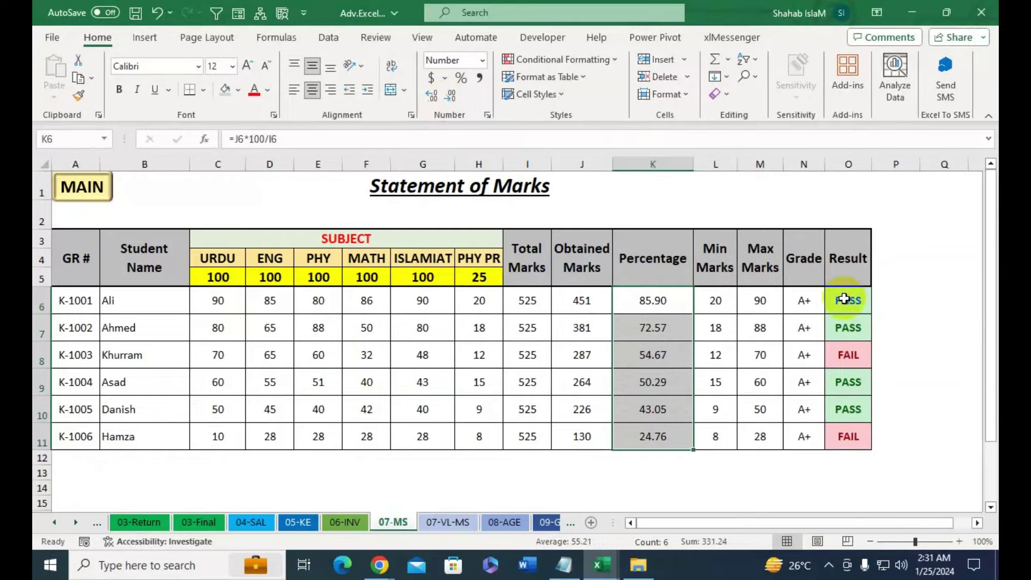
pyautogui.click(680, 299)
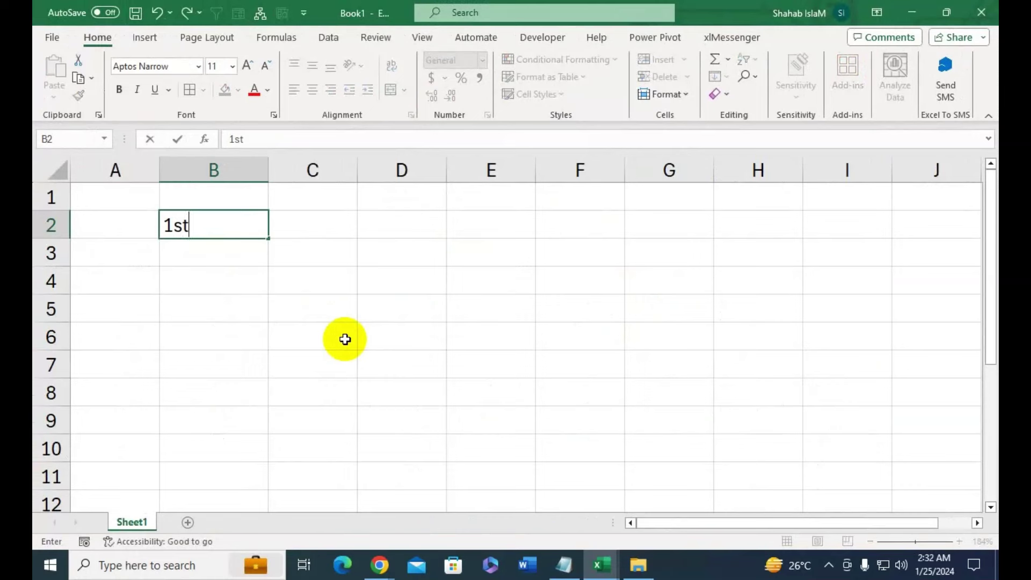
# Commit 1st in B2 and auto-fill the ordinals 1st through 9th down B2:B10.
pyautogui.press('Return')
pyautogui.click(235, 220)
pyautogui.moveTo(268, 238)
pyautogui.mouseDown()
pyautogui.moveTo(273, 352)
pyautogui.moveTo(306, 458)
pyautogui.mouseUp()
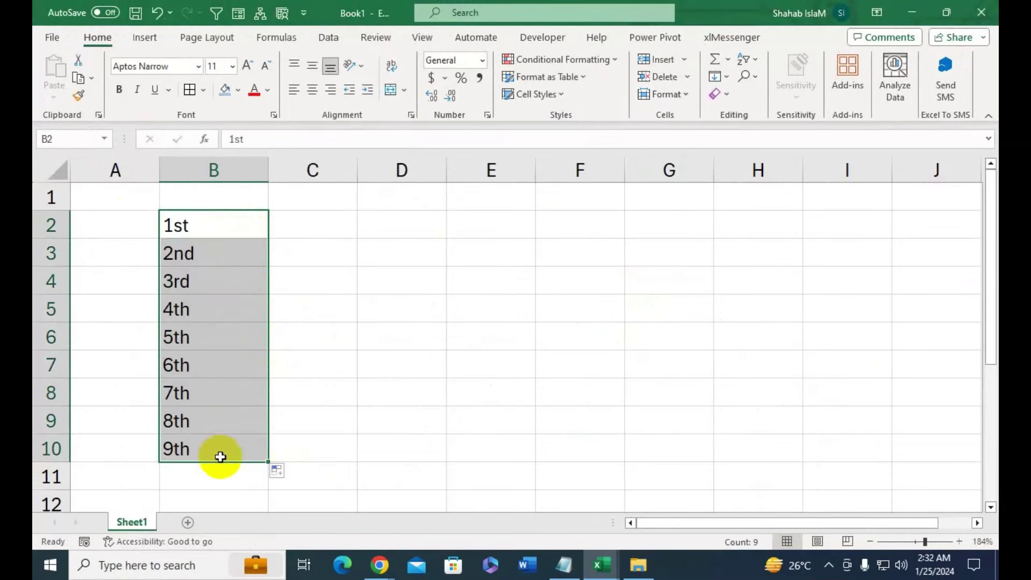
pyautogui.click(340, 257)
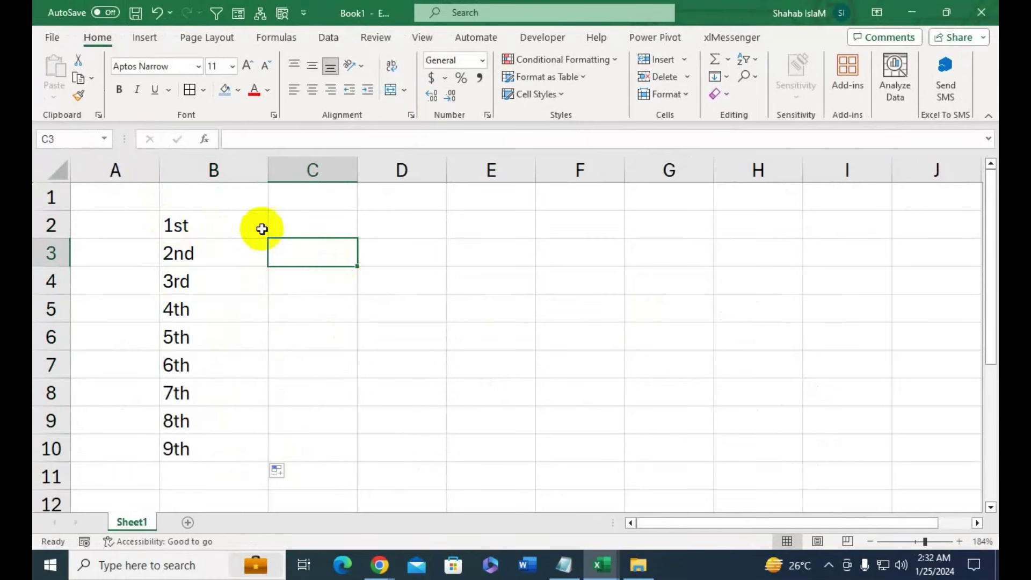
# Type 1st into C2 and select its 'st' suffix.
pyautogui.click(279, 222)
pyautogui.write('1st')
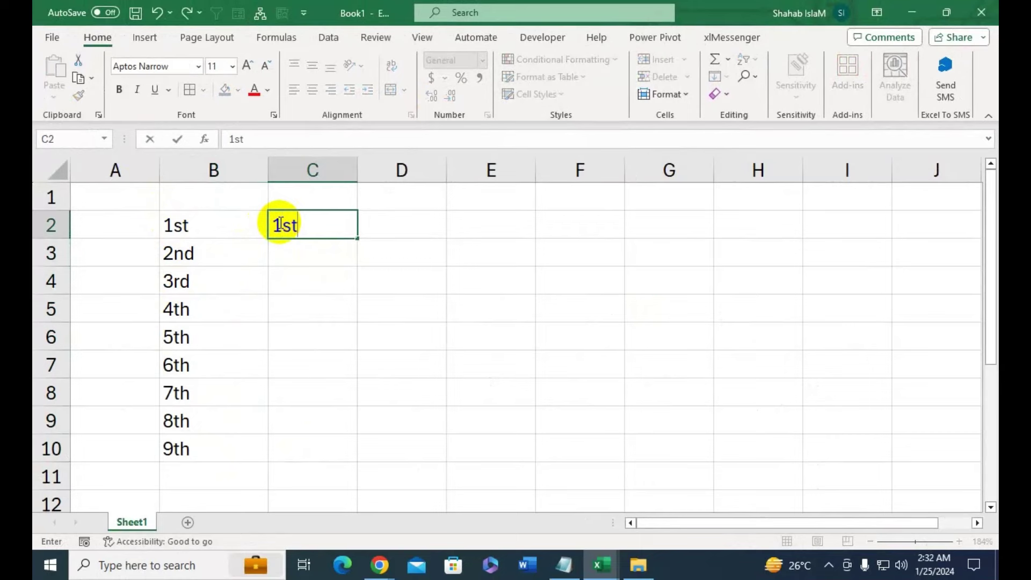
pyautogui.moveTo(283, 224); pyautogui.dragTo(299, 225)
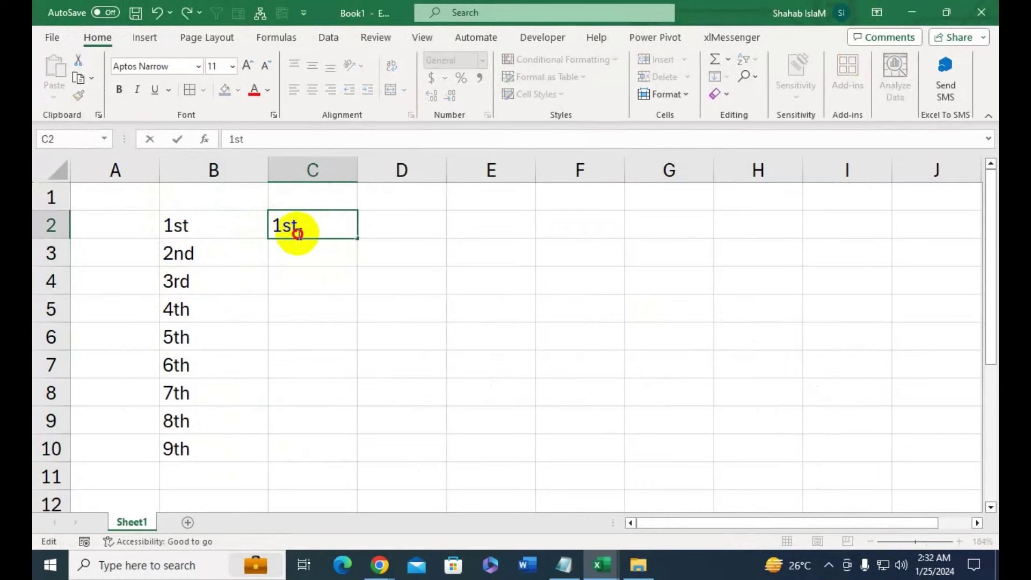
# Superscript the 'st' suffix in C2 and fill the series down to C9 (1st–8th).
pyautogui.click(273, 115)
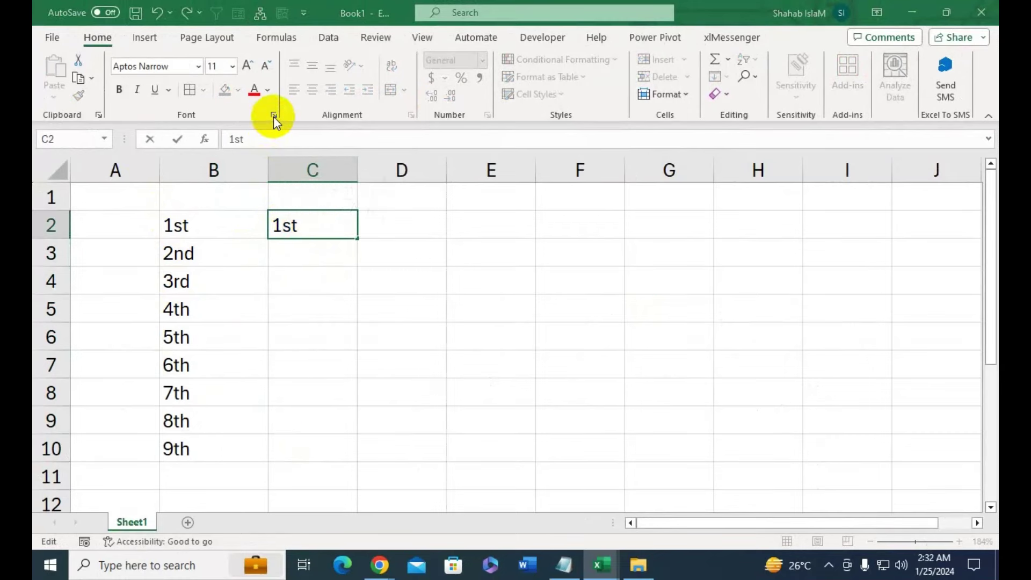
pyautogui.moveTo(672, 118); pyautogui.dragTo(539, 160)
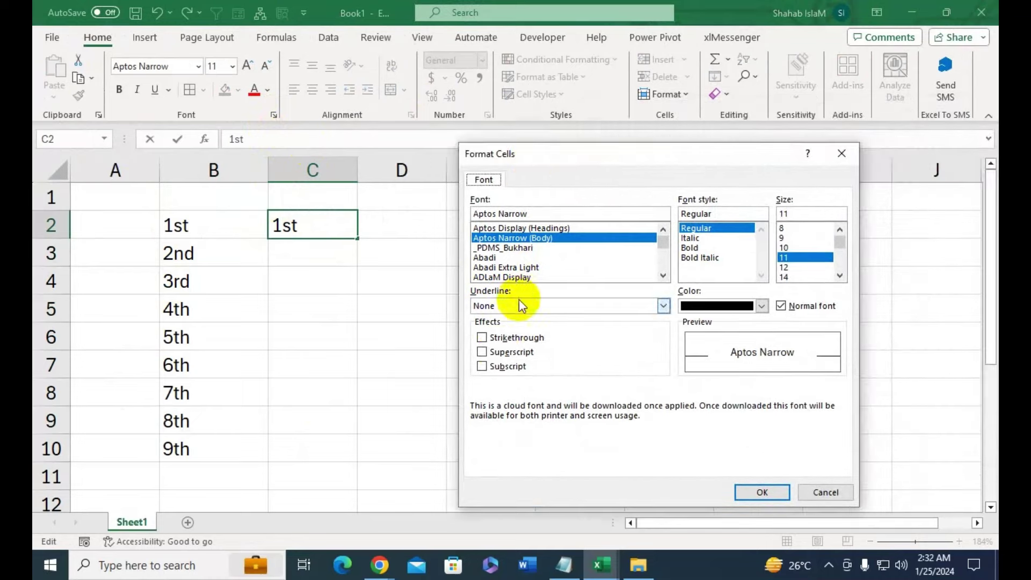
pyautogui.click(491, 358)
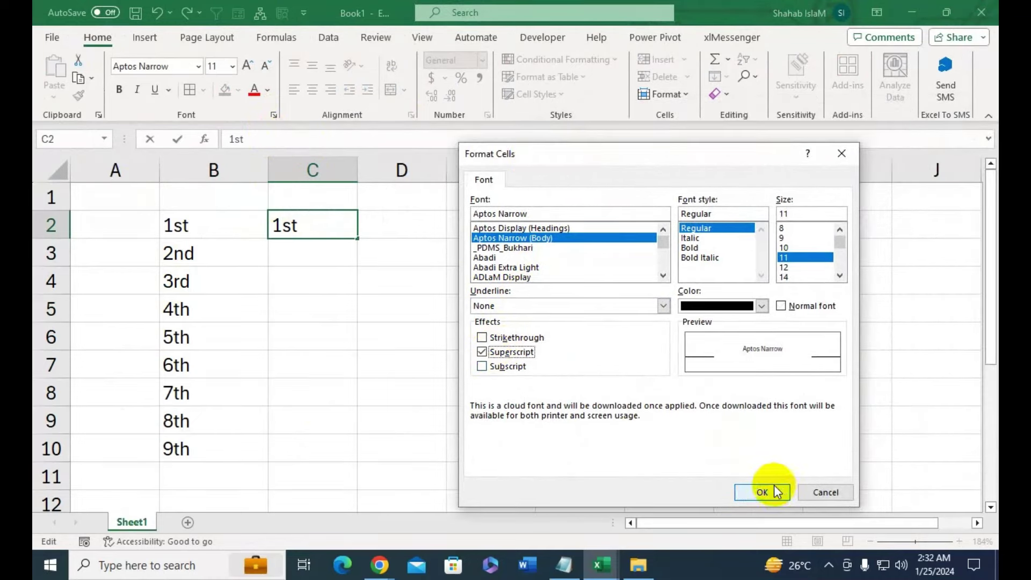
pyautogui.click(773, 490)
pyautogui.click(484, 358)
pyautogui.click(342, 243)
pyautogui.click(356, 233)
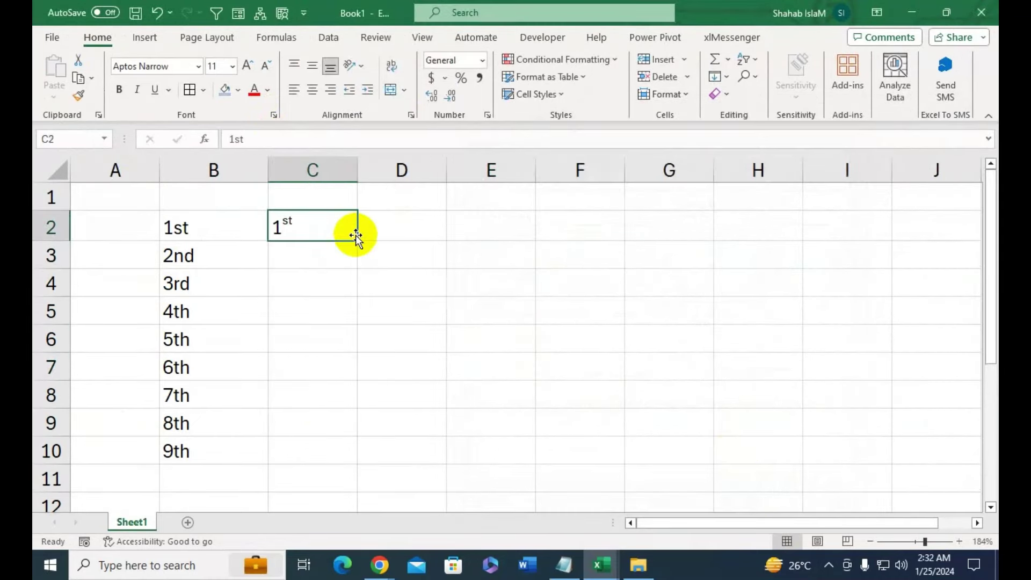
pyautogui.moveTo(357, 240); pyautogui.dragTo(416, 424)
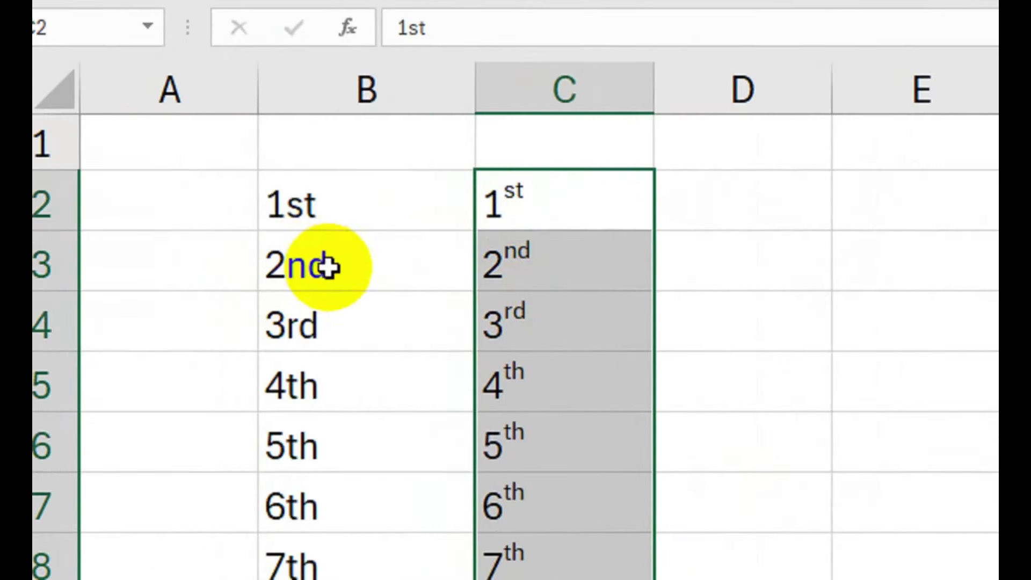
# Delete the plain ordinals column B, then clear the superscripted ordinals from B2:B9.
pyautogui.click(315, 138)
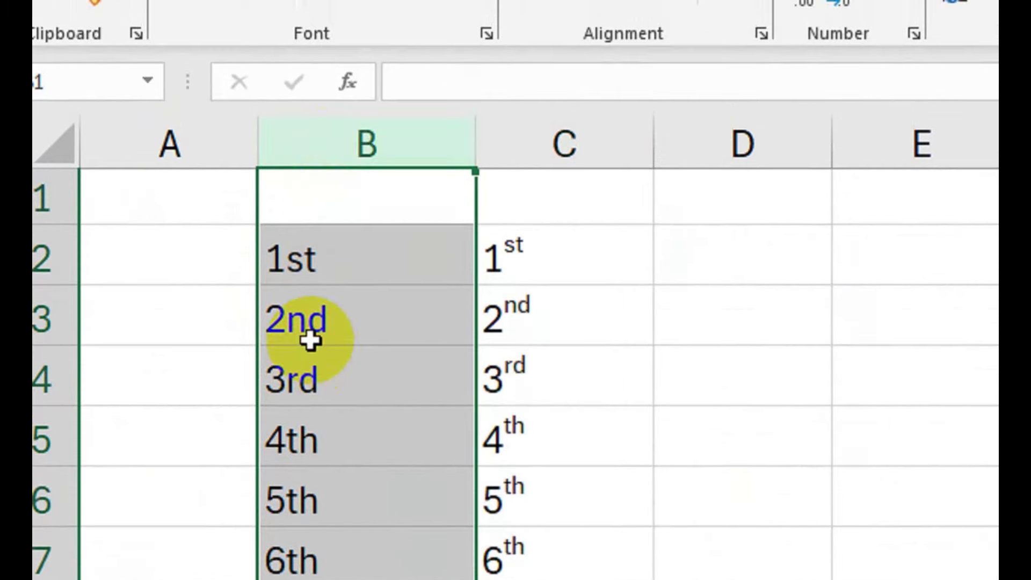
pyautogui.click(582, 276)
pyautogui.rightClick(412, 151)
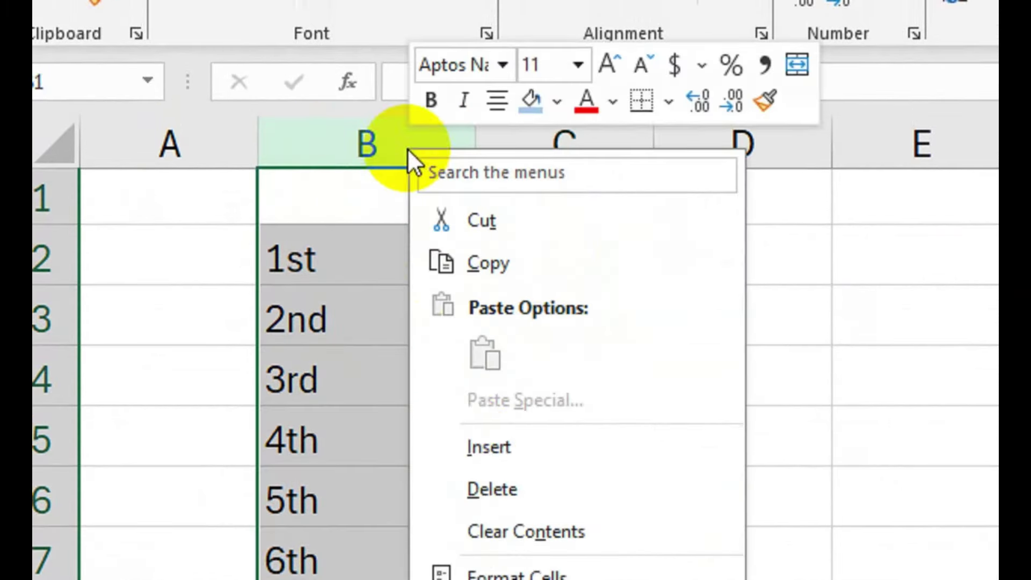
pyautogui.click(476, 458)
pyautogui.moveTo(346, 218); pyautogui.dragTo(346, 436)
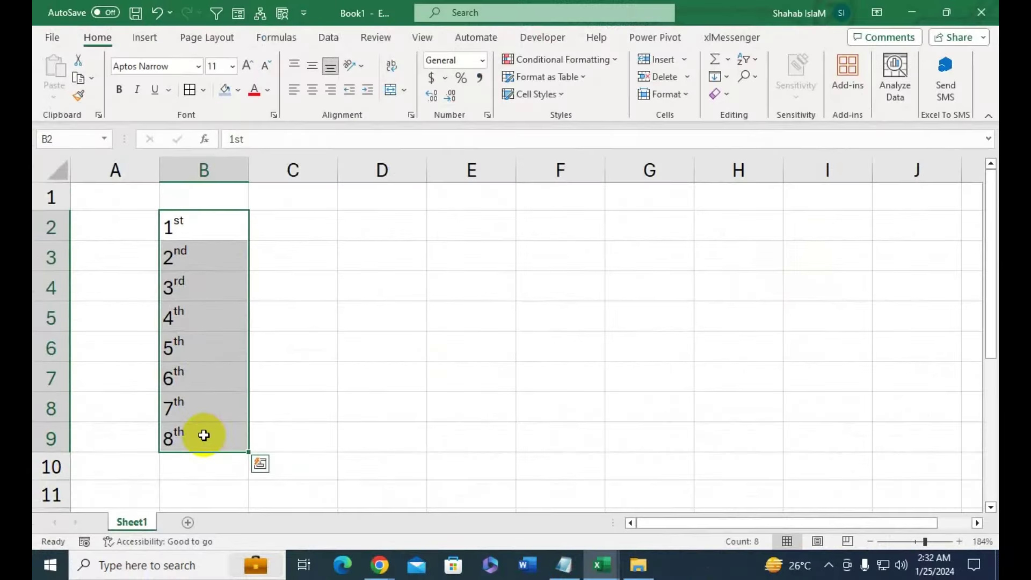
pyautogui.press('Delete')
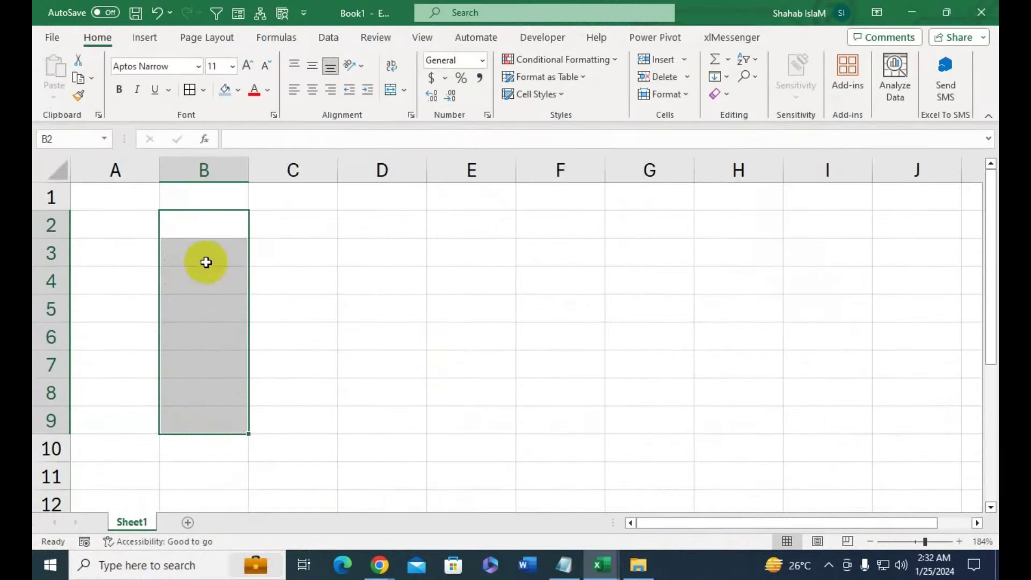
pyautogui.click(213, 227)
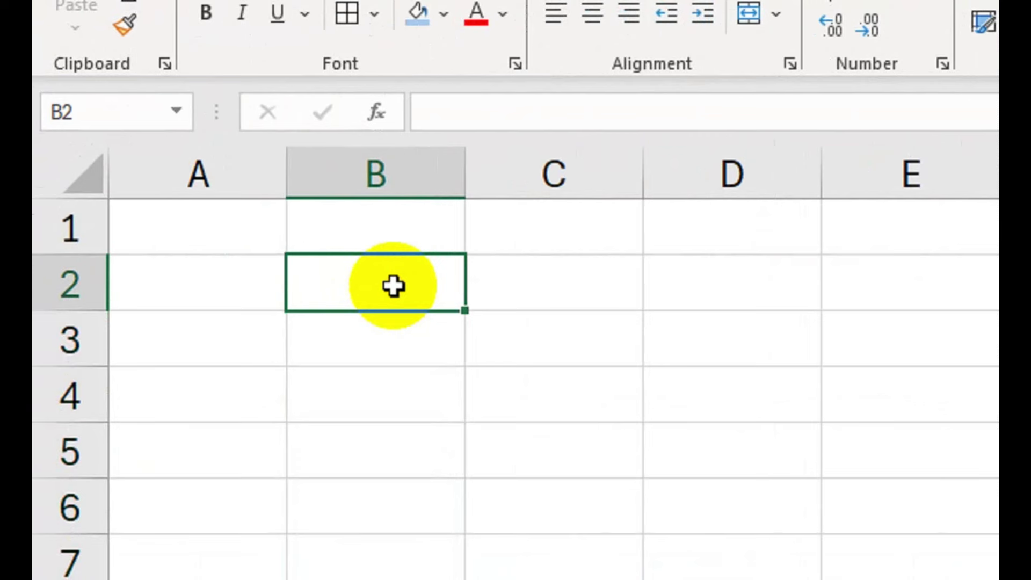
# Enter 'Micorosoft' and, on a second line, 'version 365' in cell B2.
pyautogui.write('Mic')
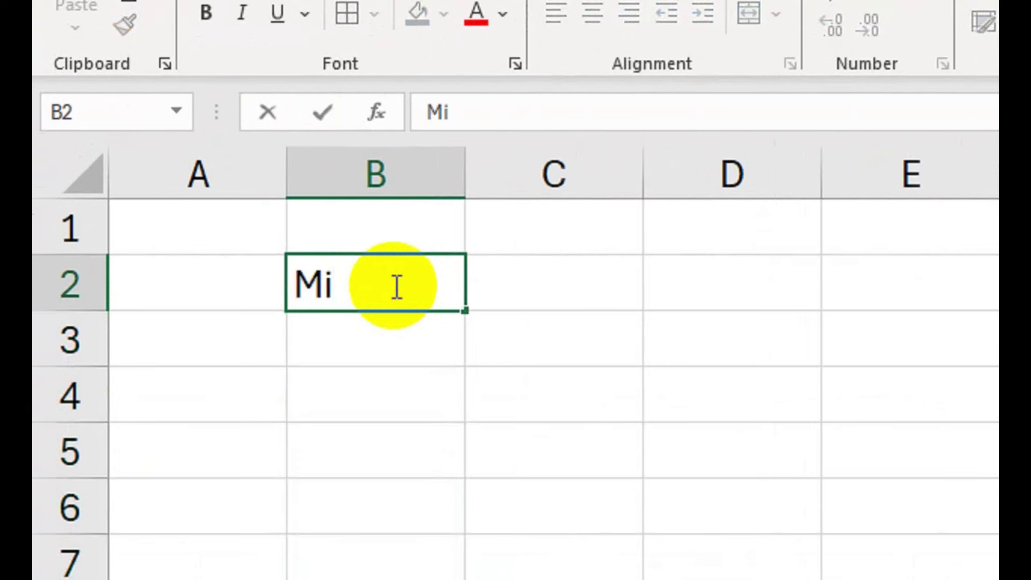
pyautogui.write('orosoft')
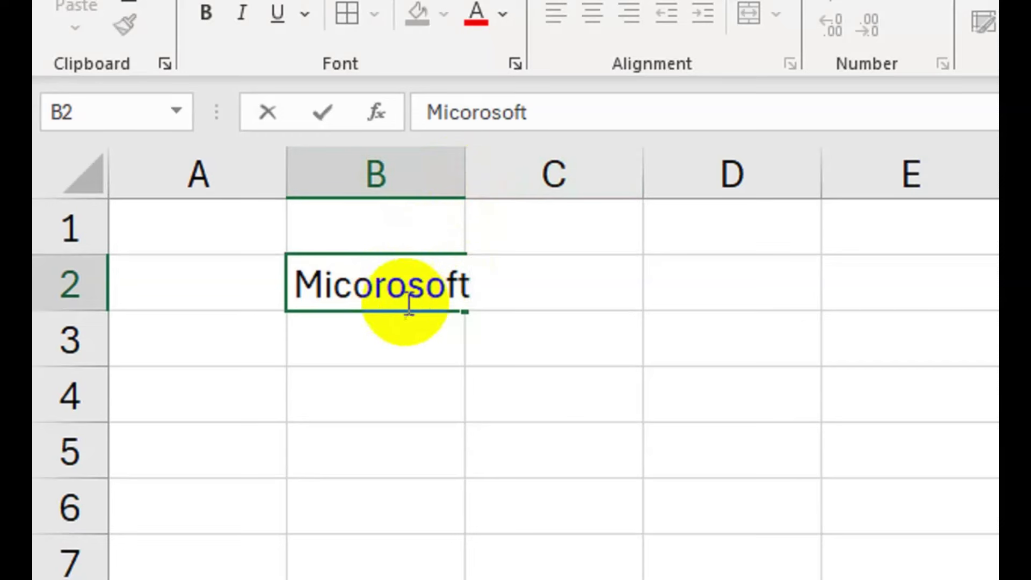
pyautogui.moveTo(403, 293); pyautogui.dragTo(336, 292)
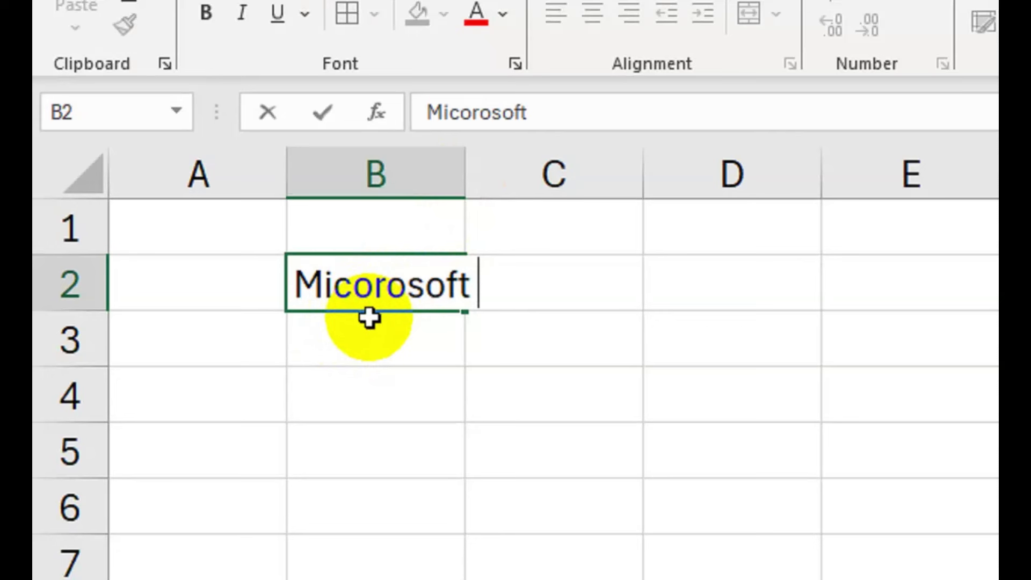
pyautogui.doubleClick(370, 317)
pyautogui.write('ver')
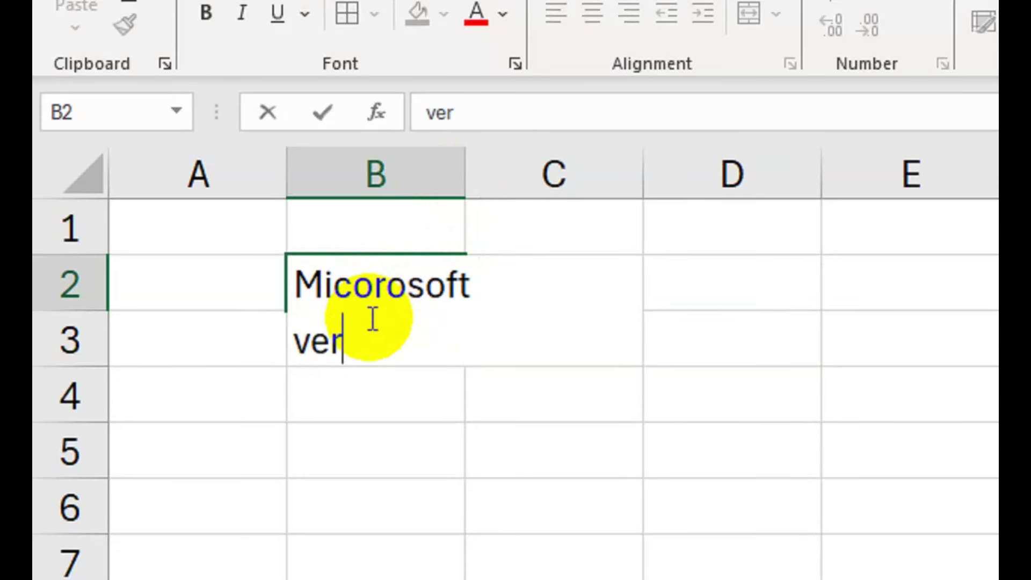
pyautogui.write('sionm')
pyautogui.press('BackSpace')
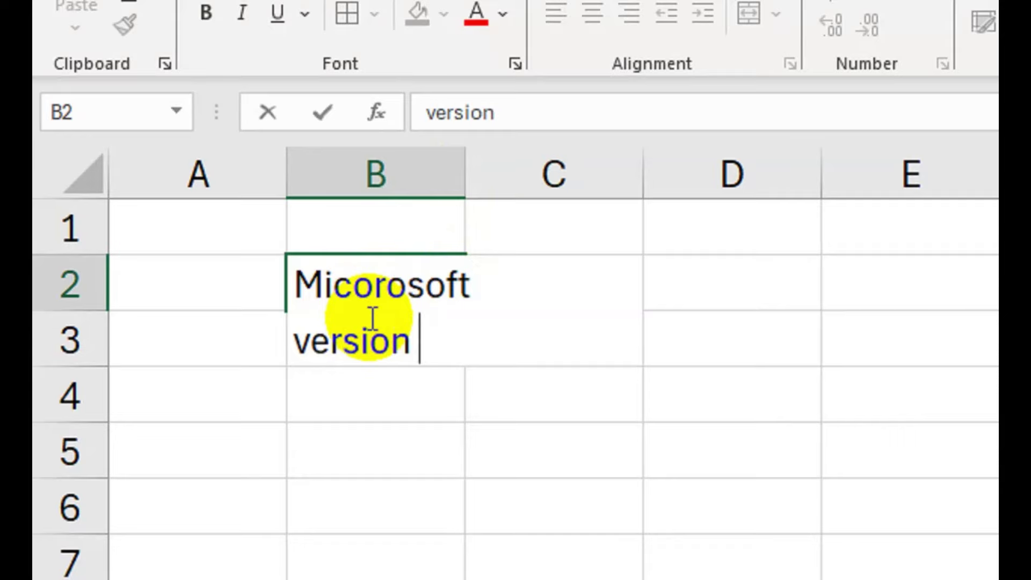
pyautogui.write('365')
pyautogui.press('Return')
# Widen column B and centre B2's text horizontally and vertically, keeping Wrap Text on.
pyautogui.moveTo(465, 173); pyautogui.dragTo(548, 173)
pyautogui.click(407, 329)
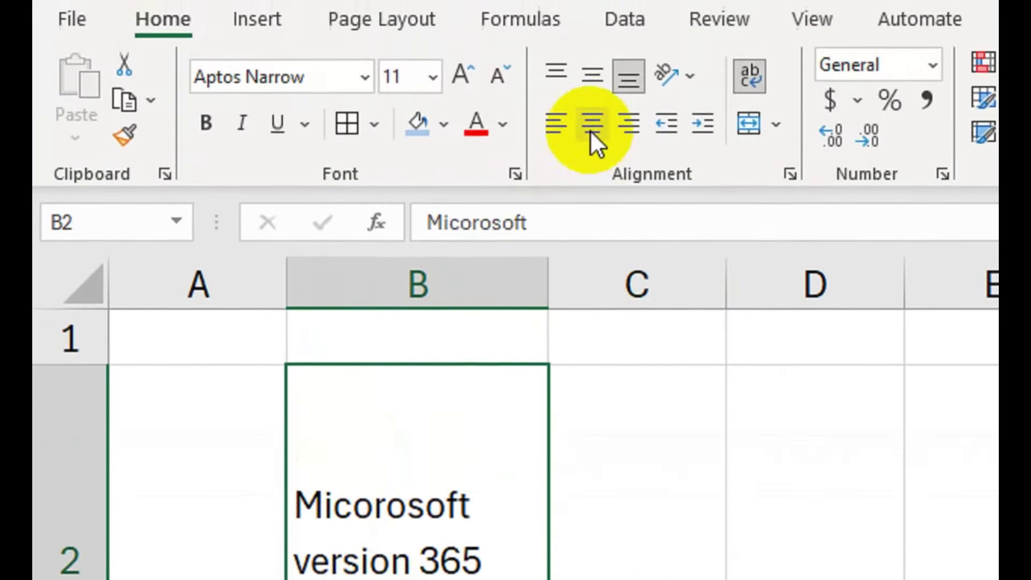
pyautogui.click(592, 180)
pyautogui.click(592, 132)
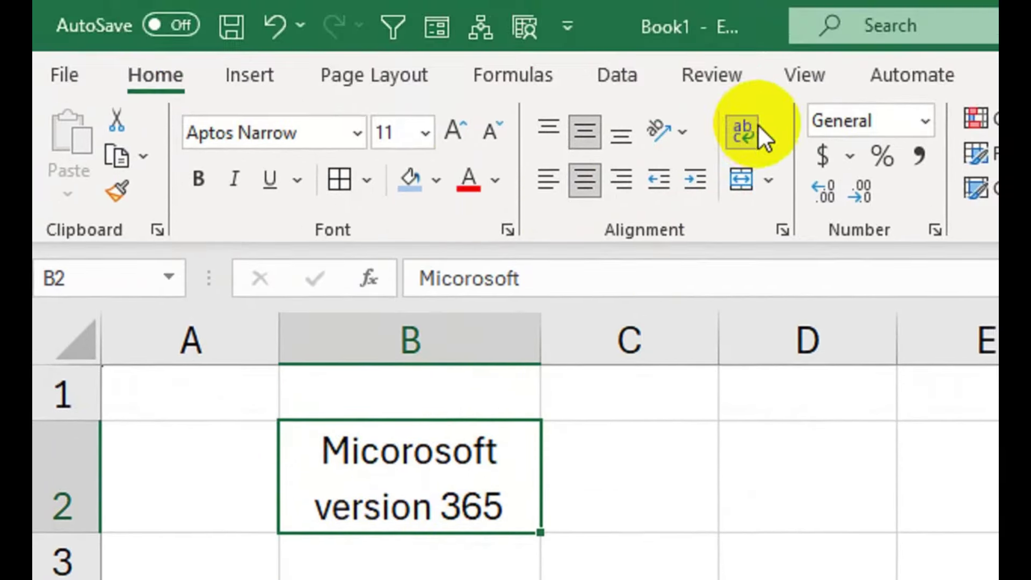
pyautogui.click(751, 35)
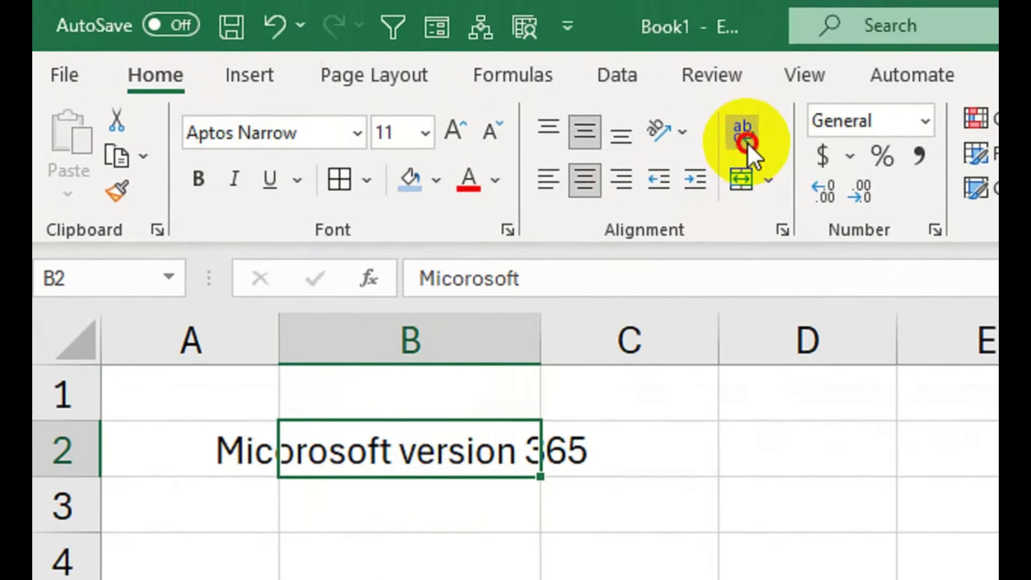
pyautogui.click(745, 141)
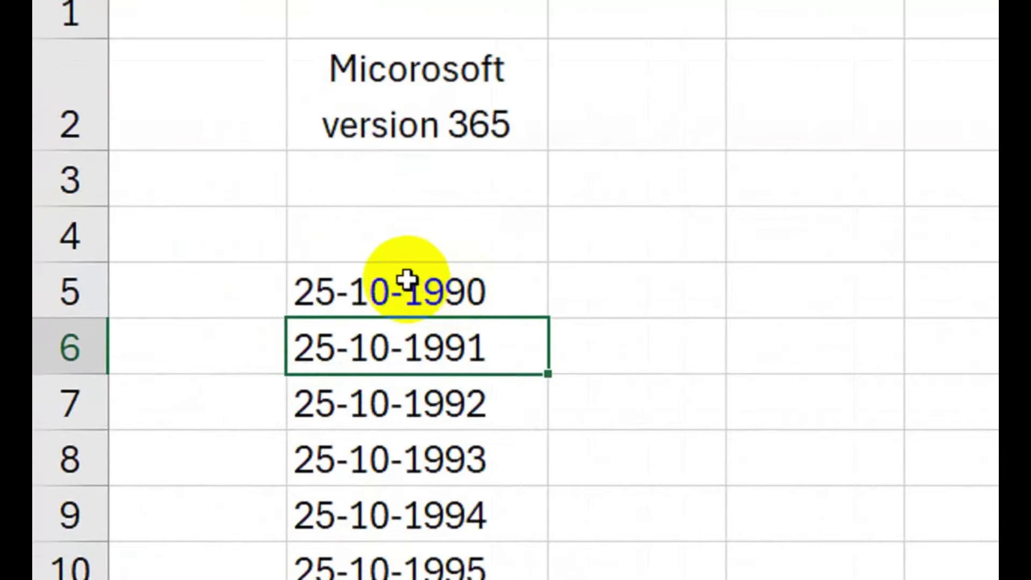
pyautogui.moveTo(220, 333); pyautogui.dragTo(215, 433)
pyautogui.moveTo(397, 448); pyautogui.dragTo(394, 537)
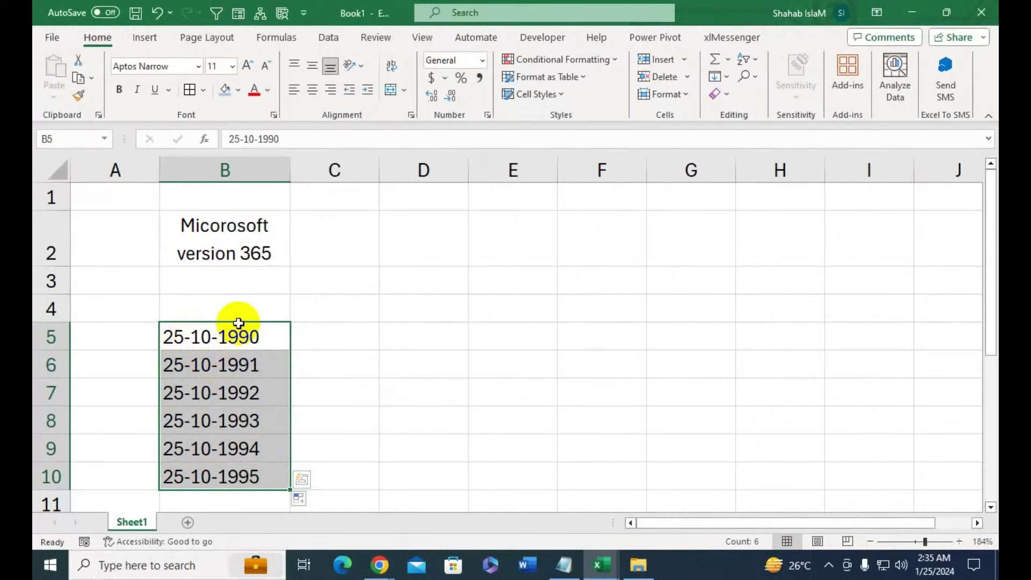
pyautogui.click(266, 336)
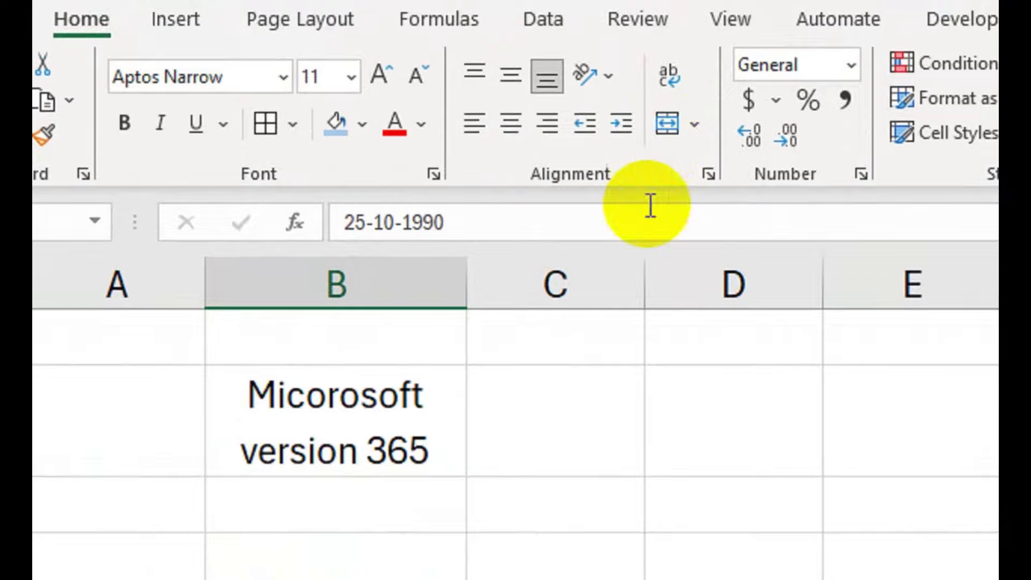
pyautogui.click(312, 342)
pyautogui.write('=')
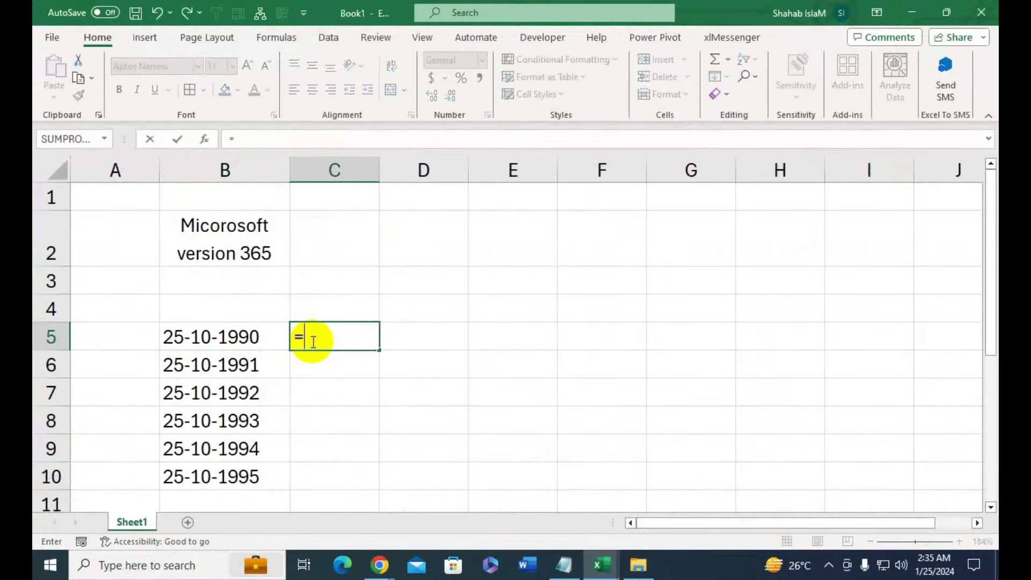
pyautogui.write('B5+1')
pyautogui.press('Return')
pyautogui.click(312, 341)
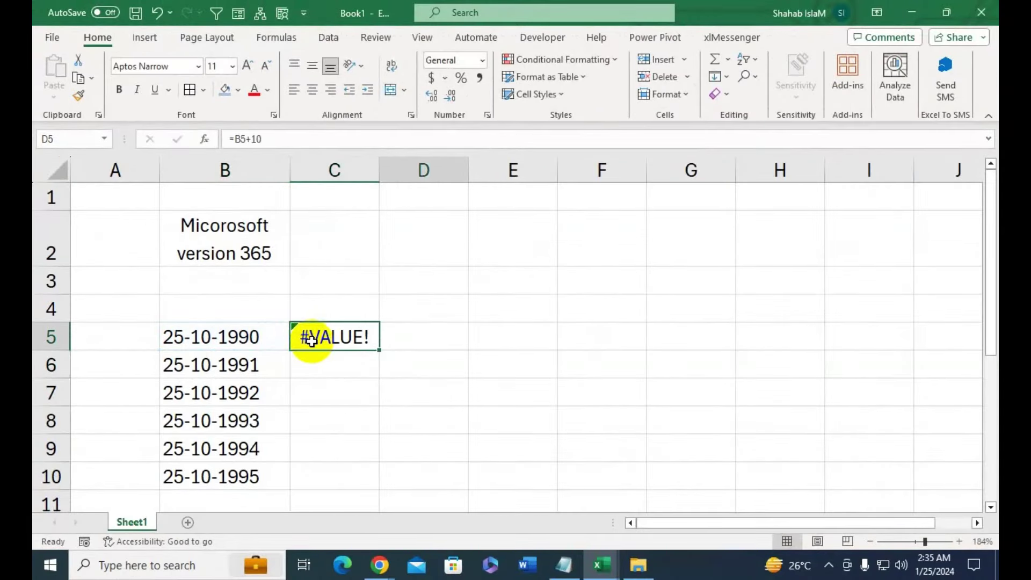
pyautogui.press('Right')
pyautogui.press('Right')
pyautogui.write('12')
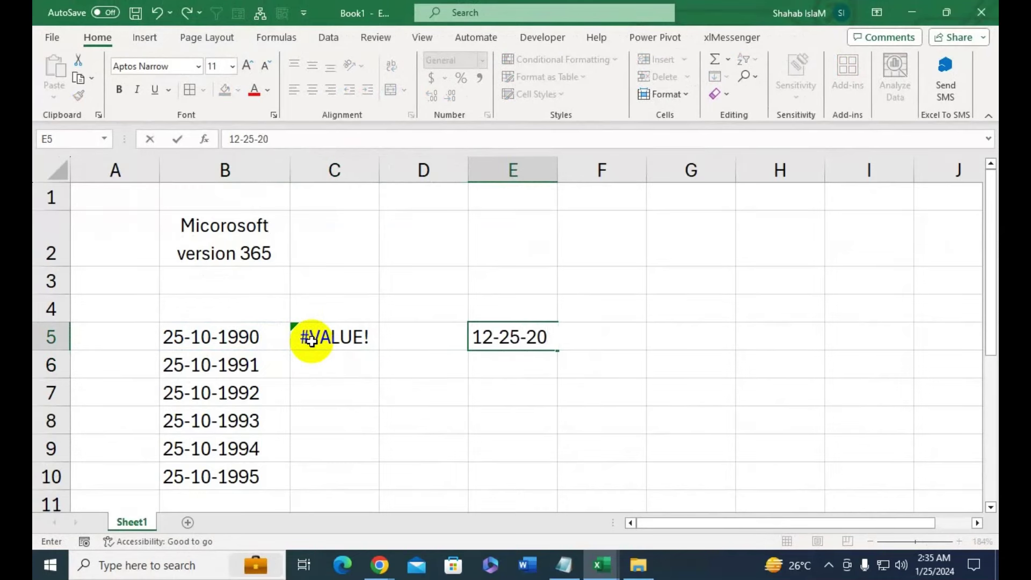
pyautogui.write('24')
pyautogui.press('Return')
pyautogui.click(309, 340)
pyautogui.click(513, 354)
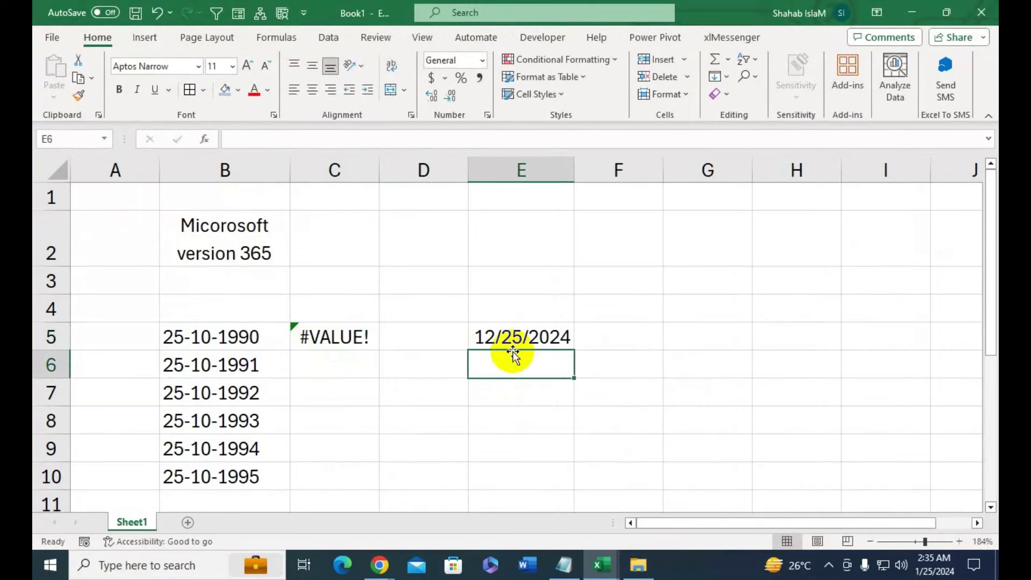
pyautogui.write('=')
pyautogui.press('Up')
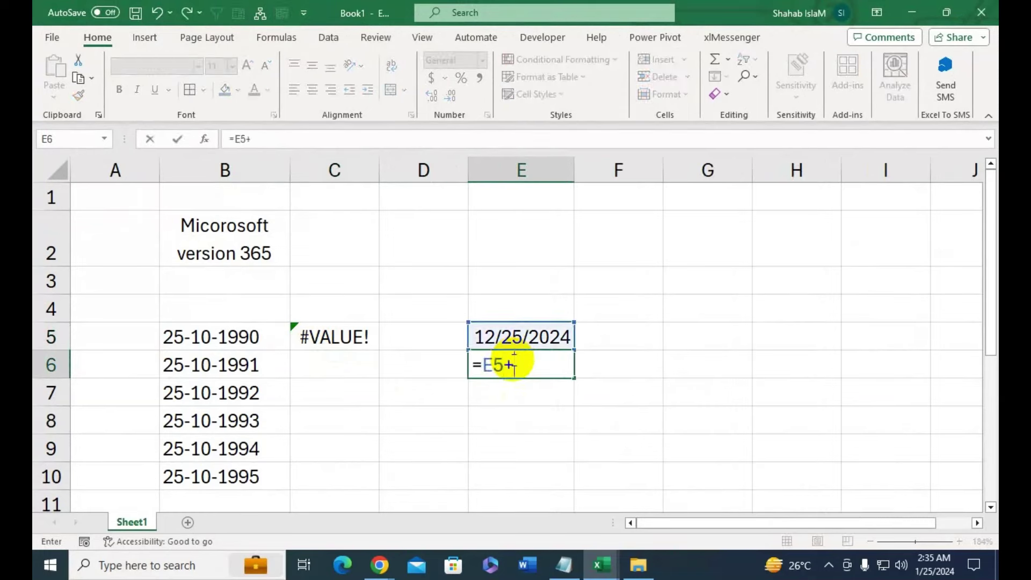
pyautogui.write('10')
pyautogui.press('Return')
pyautogui.click(517, 362)
pyautogui.press('Delete')
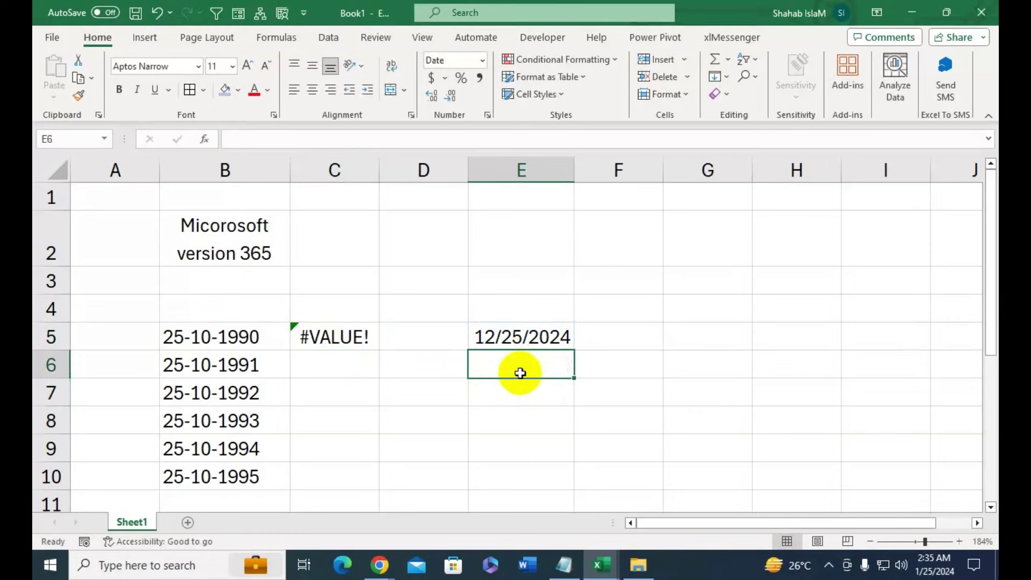
pyautogui.press('Up')
pyautogui.press('Delete')
pyautogui.press('Left')
pyautogui.press('Left')
pyautogui.press('Delete')
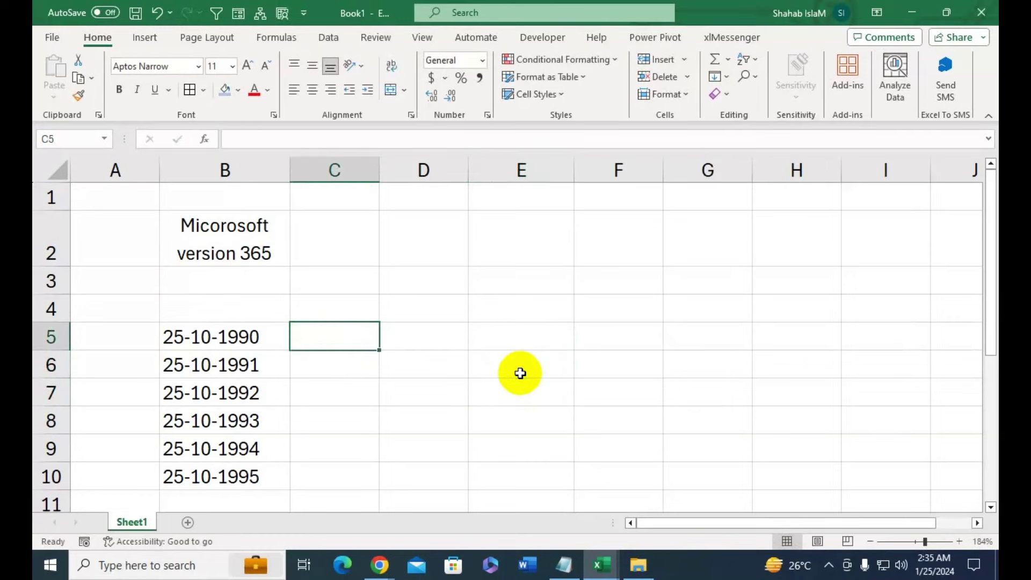
pyautogui.click(268, 562)
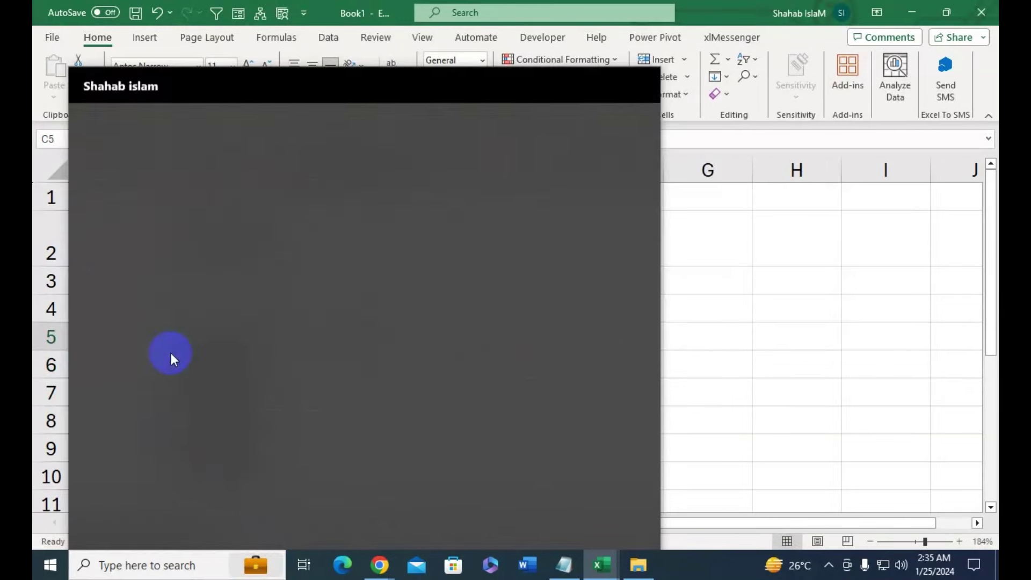
pyautogui.click(671, 358)
pyautogui.moveTo(236, 337); pyautogui.dragTo(254, 480)
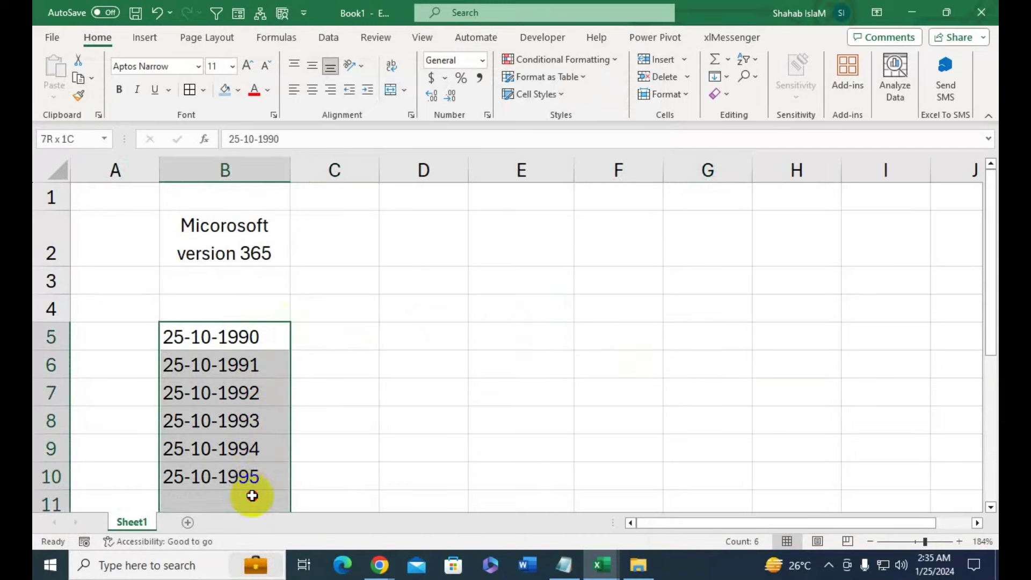
# Convert the text dates in B5:B10 to real dates using Text to Columns with DMY order.
pyautogui.click(329, 43)
pyautogui.click(769, 75)
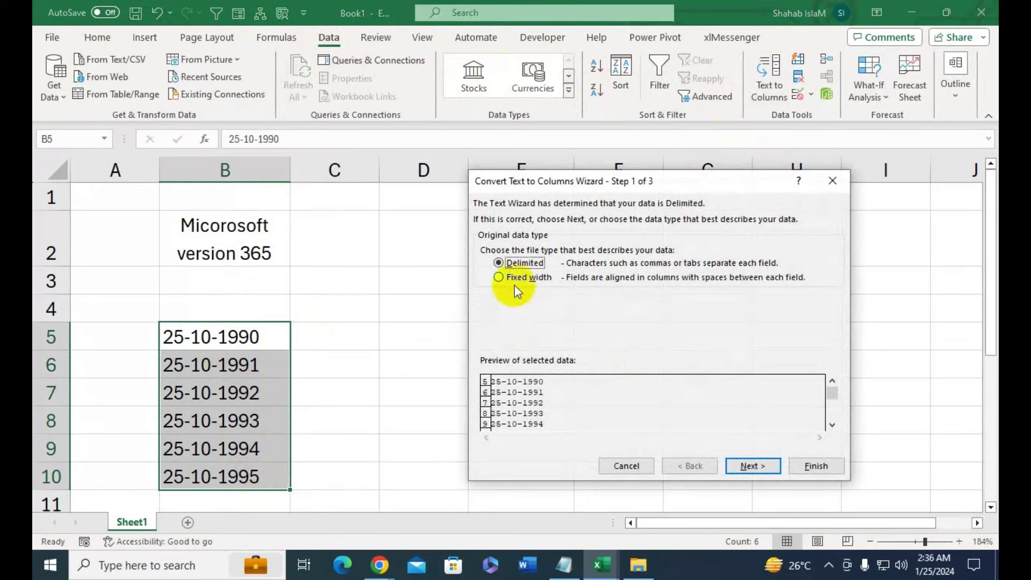
pyautogui.click(752, 466)
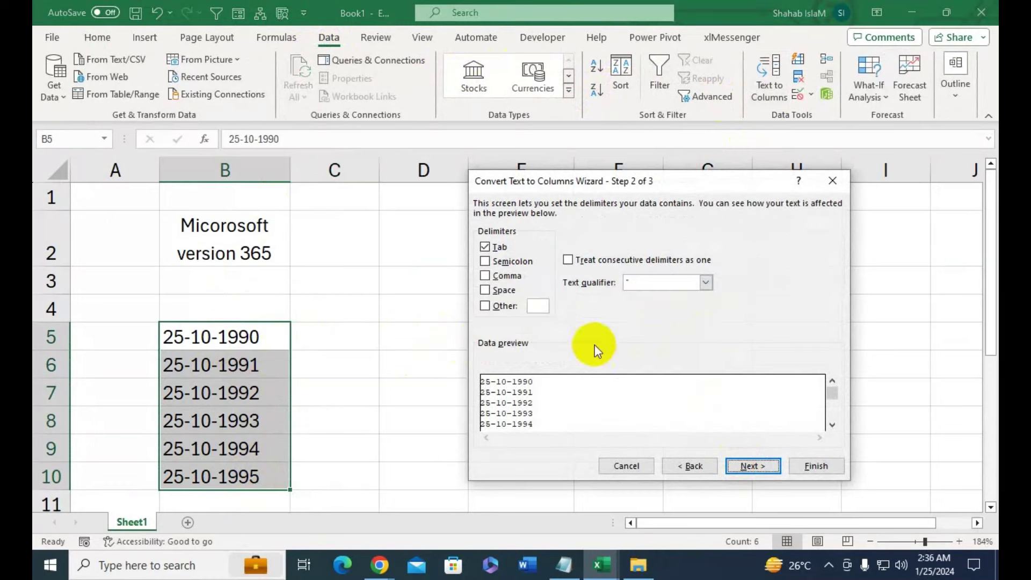
pyautogui.click(767, 467)
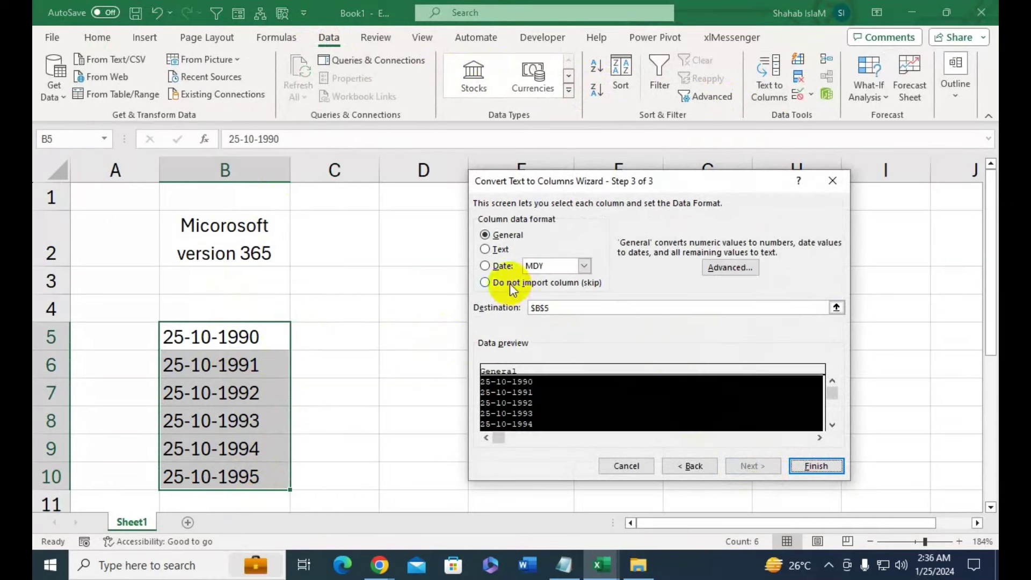
pyautogui.click(537, 266)
pyautogui.click(541, 290)
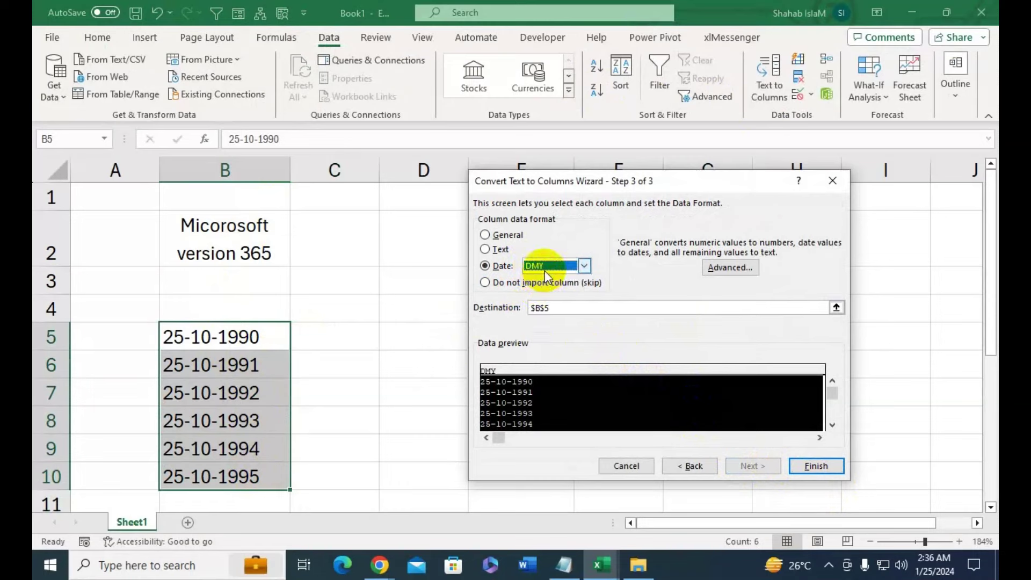
pyautogui.click(816, 466)
pyautogui.click(474, 403)
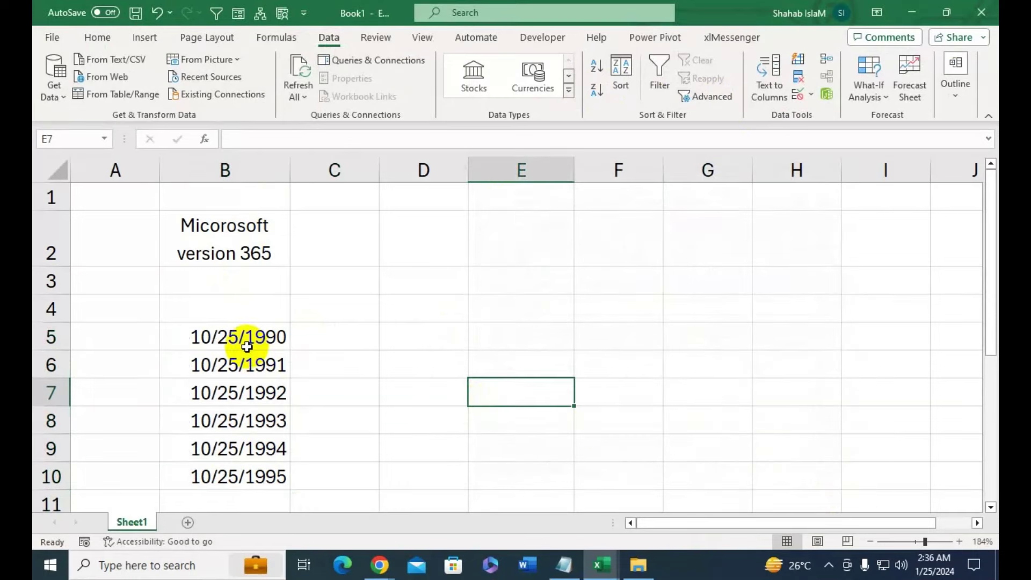
pyautogui.click(284, 338)
# Enter =B5+100 in C5, fill it down to C10, then clear B5:C10.
pyautogui.click(306, 337)
pyautogui.write('=')
pyautogui.press('Left')
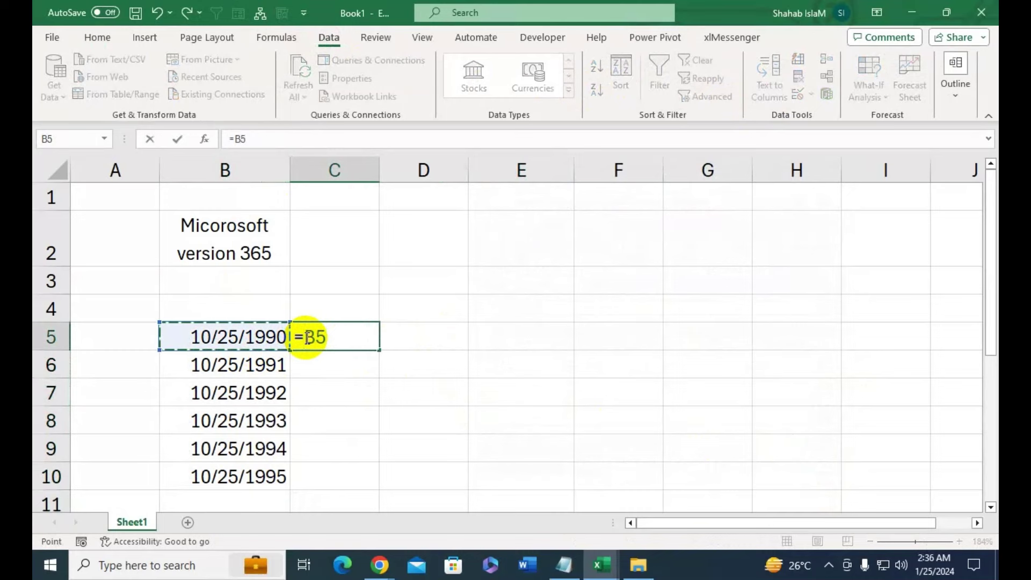
pyautogui.write('+100')
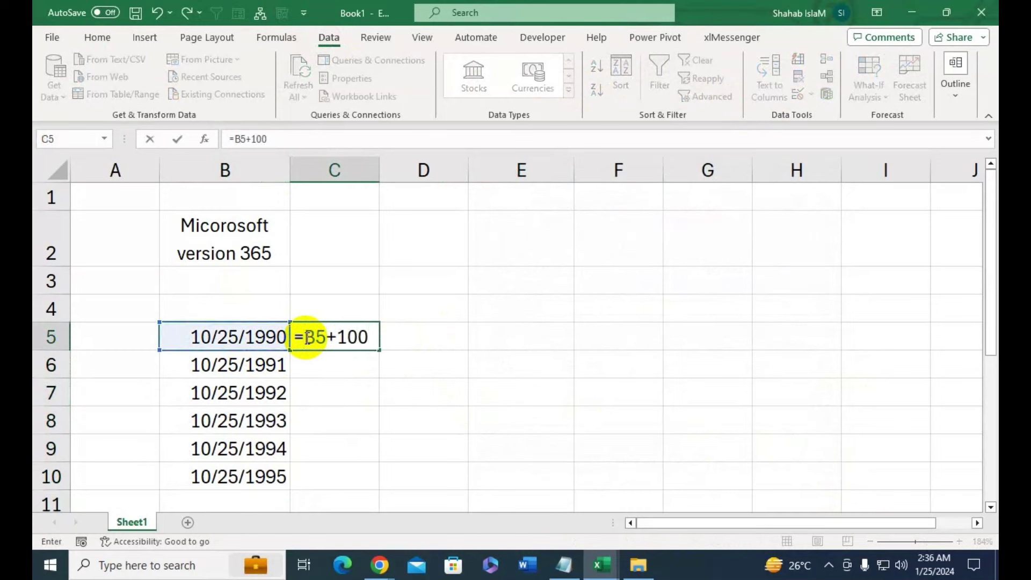
pyautogui.press('Return')
pyautogui.click(307, 336)
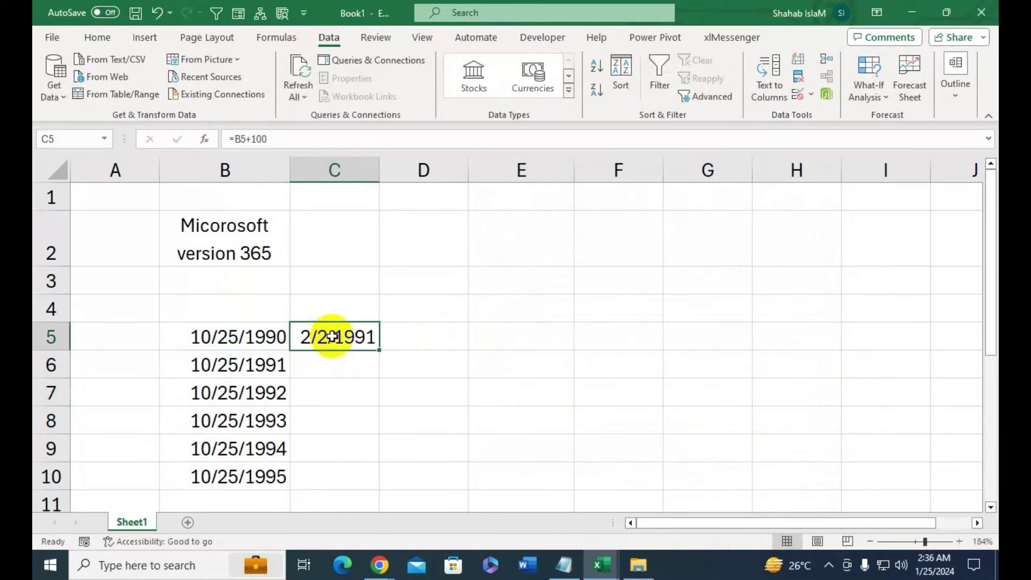
pyautogui.doubleClick(385, 351)
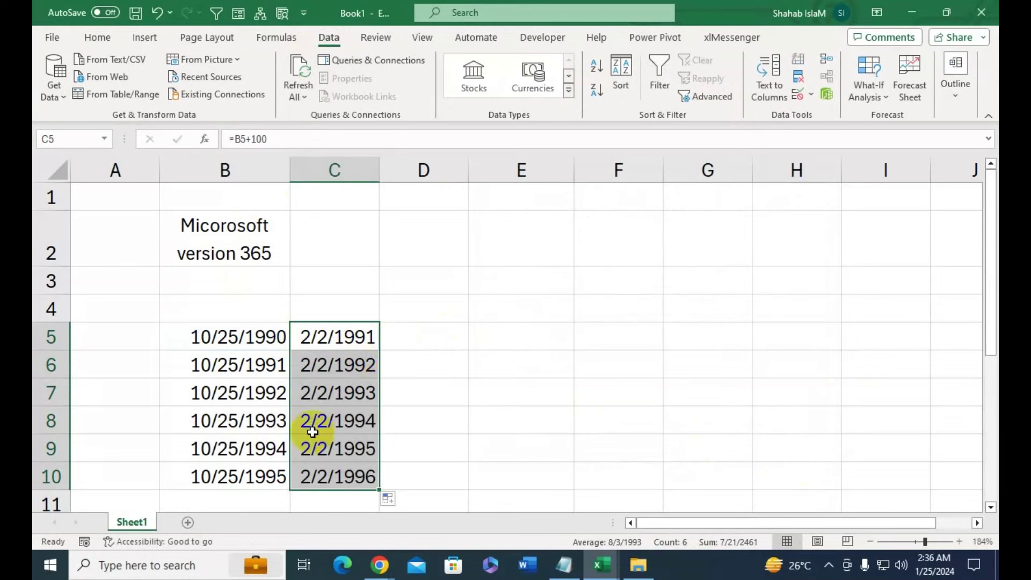
pyautogui.moveTo(267, 338); pyautogui.dragTo(319, 475)
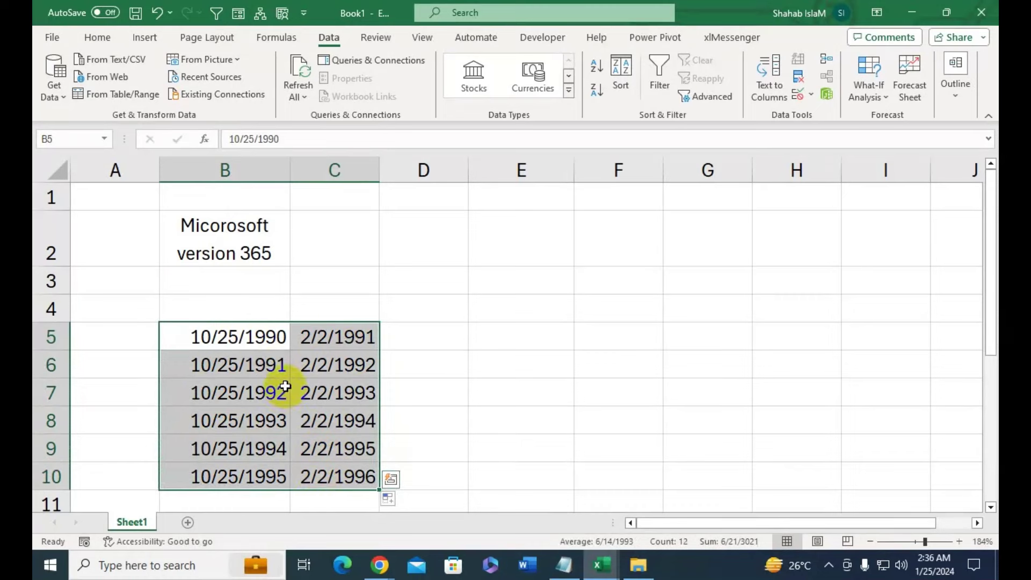
pyautogui.press('Delete')
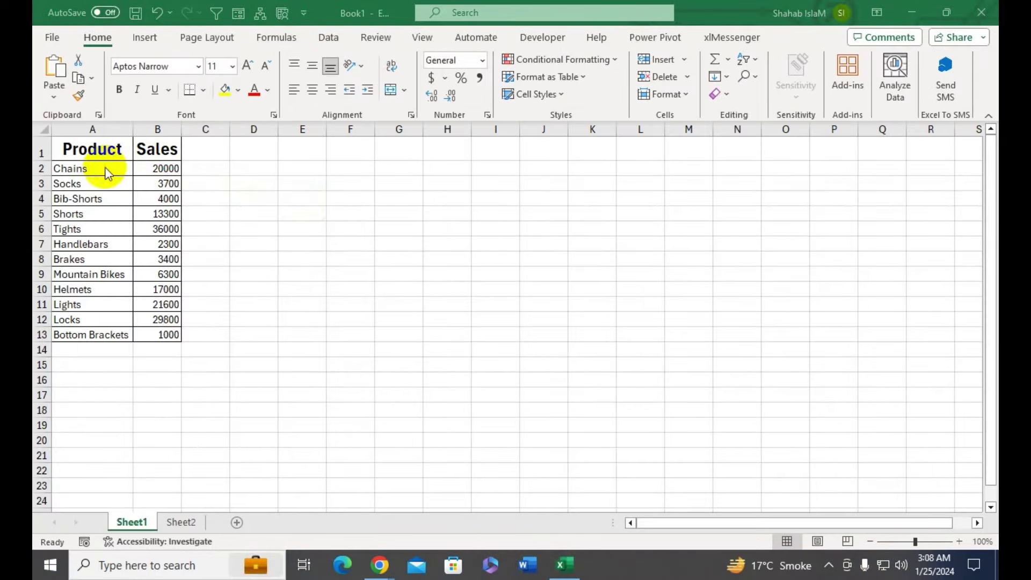
# Copy the Product/Sales table A1:B13 and paste it transposed starting at E6.
pyautogui.moveTo(96, 147); pyautogui.dragTo(146, 334)
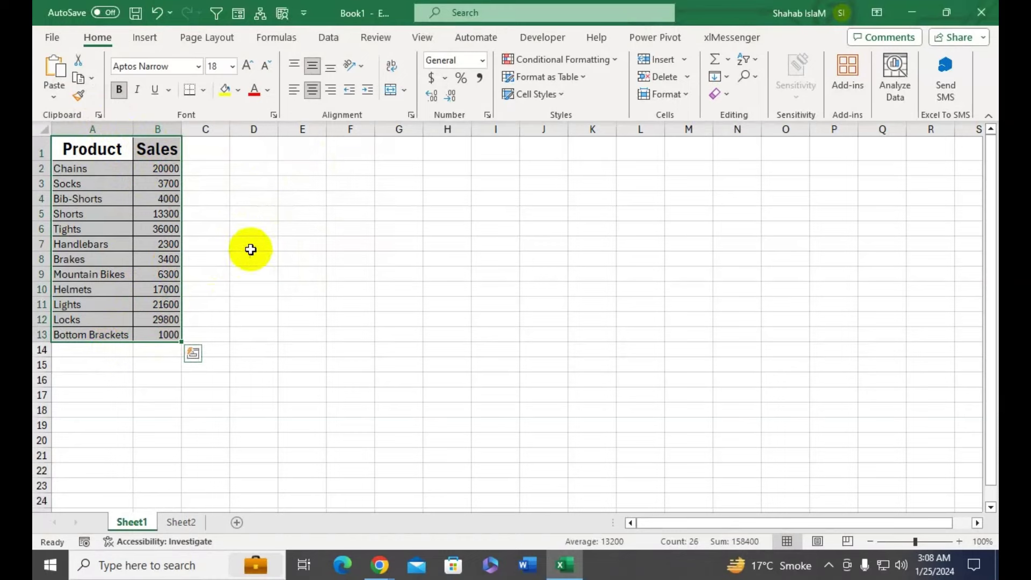
pyautogui.click(91, 78)
pyautogui.click(100, 100)
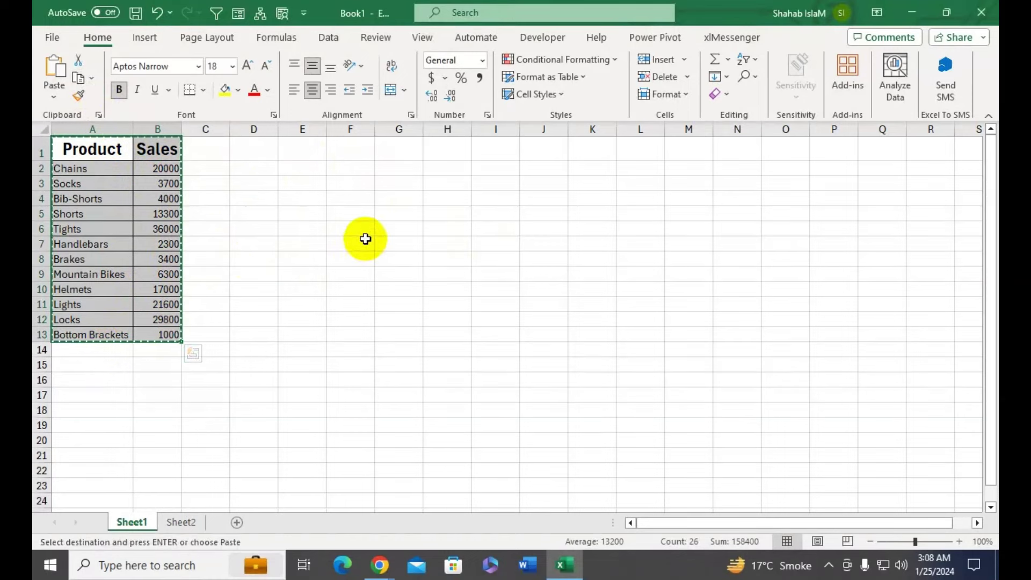
pyautogui.click(290, 226)
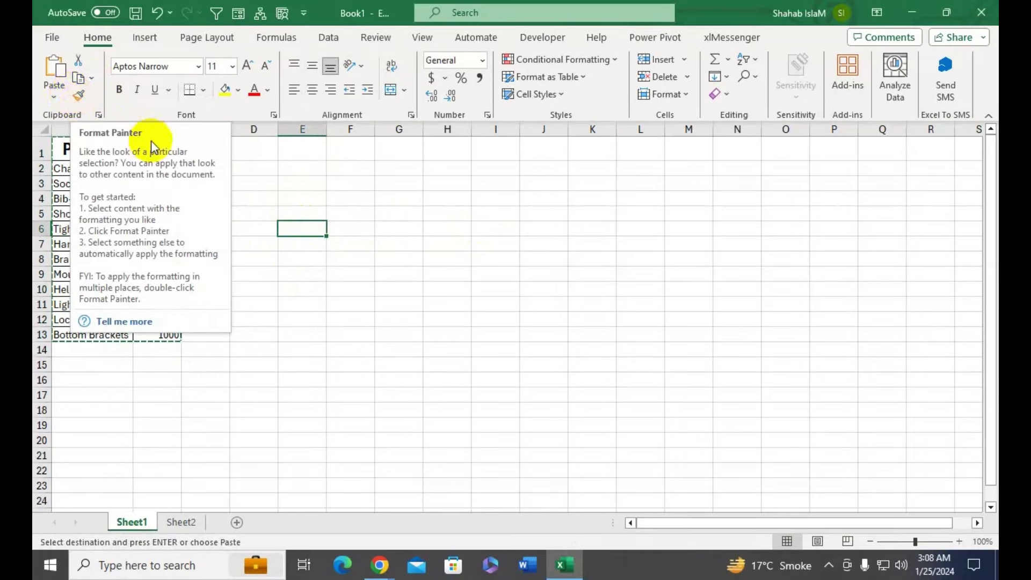
pyautogui.rightClick(299, 226)
pyautogui.click(364, 200)
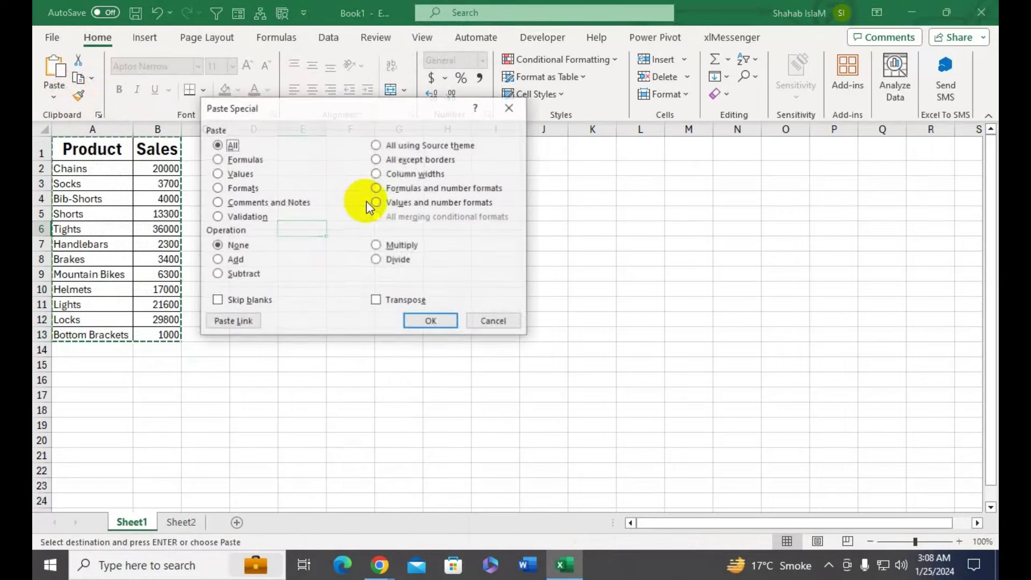
pyautogui.click(375, 300)
pyautogui.click(431, 325)
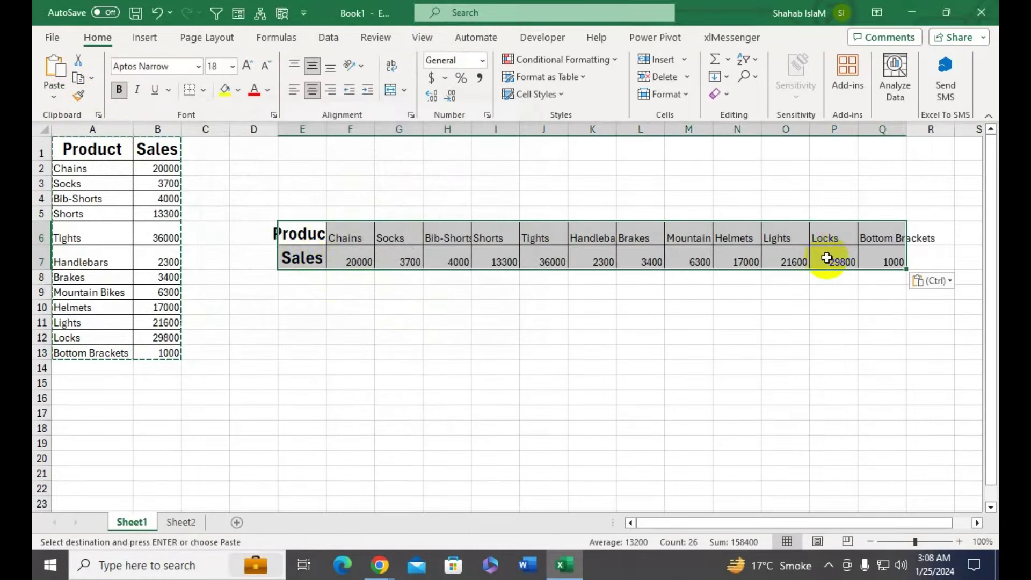
# Insert a new blank worksheet with Shift+F11.
pyautogui.click(285, 325)
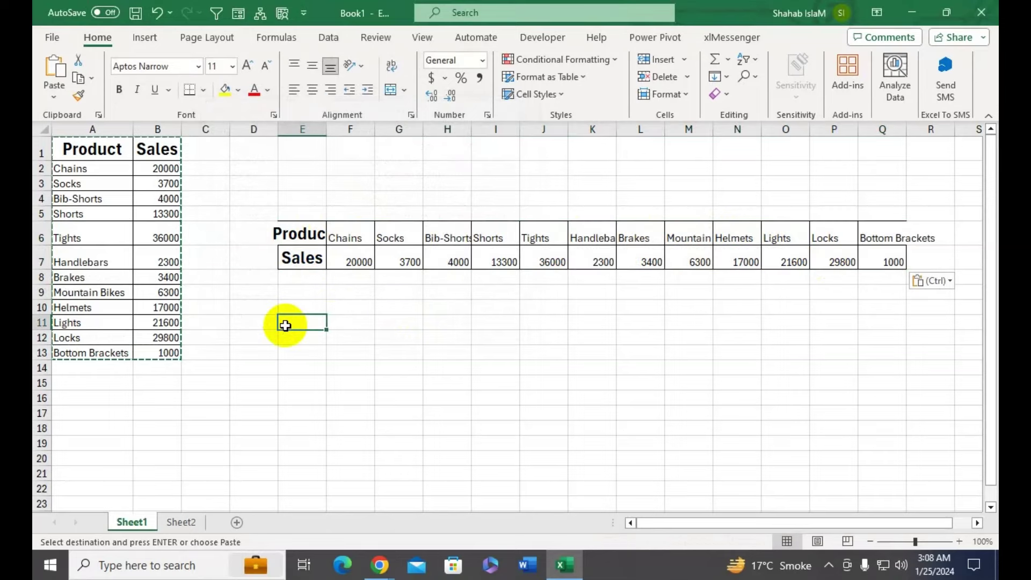
pyautogui.hotkey('shift', 'F11')
pyautogui.click(317, 265)
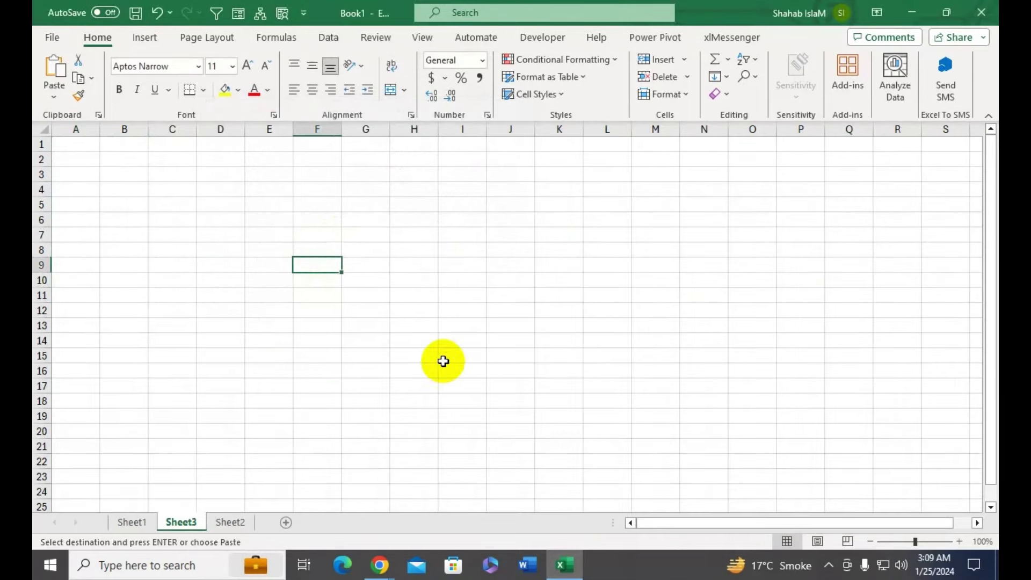
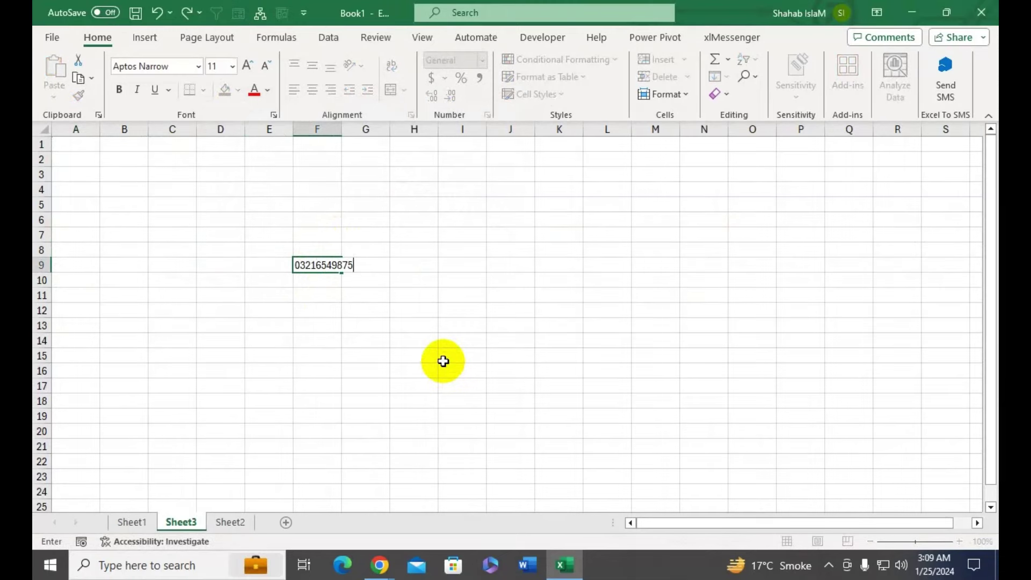
# Type two sample phone numbers into F9 and F10, then clear them.
pyautogui.press('Return')
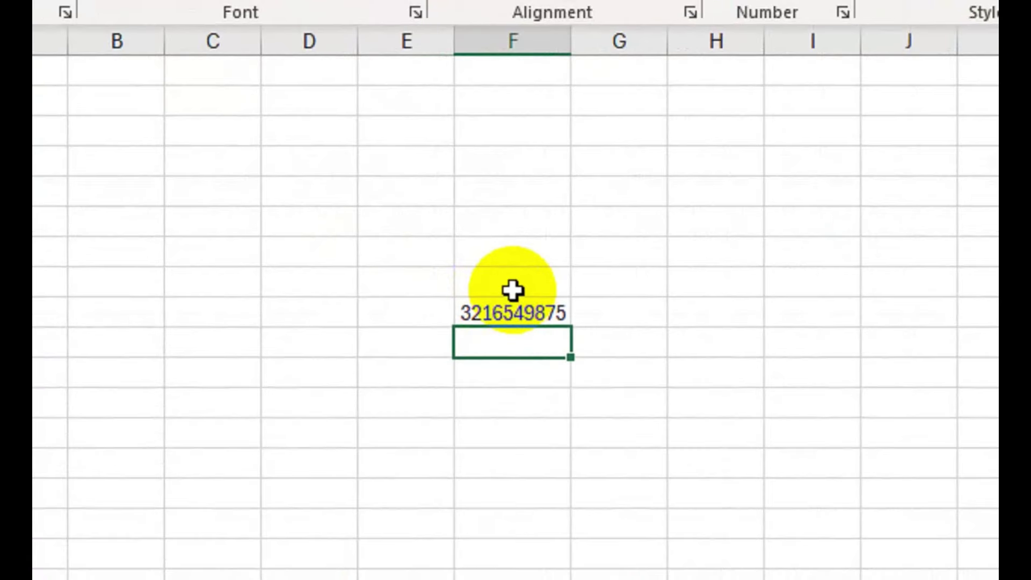
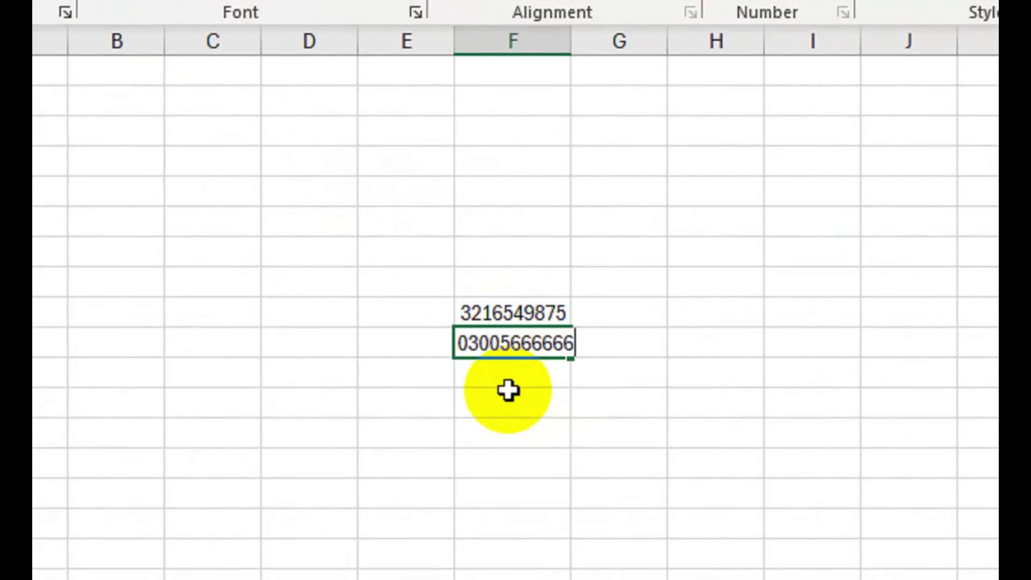
pyautogui.press('Return')
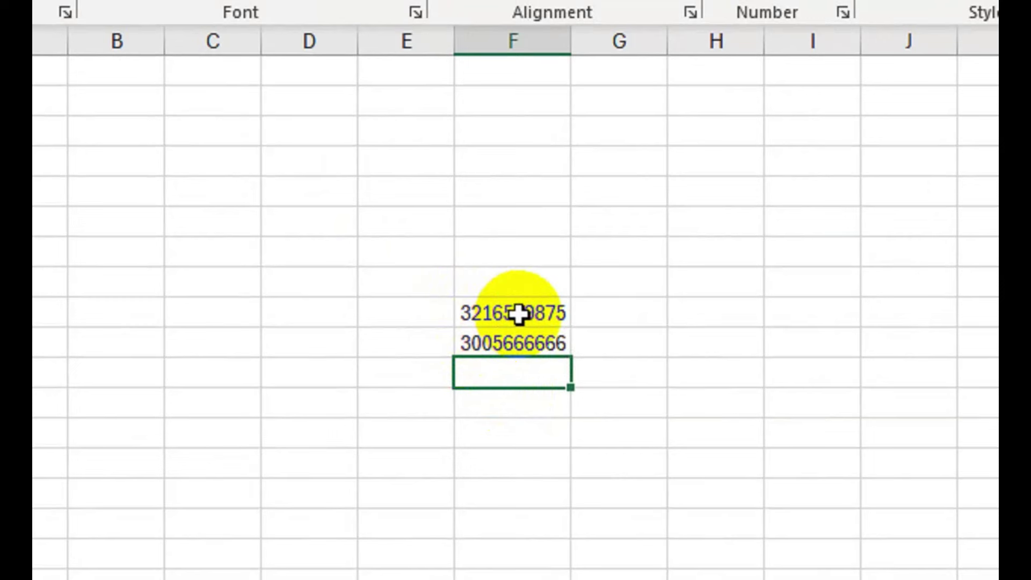
pyautogui.moveTo(501, 313); pyautogui.dragTo(501, 340)
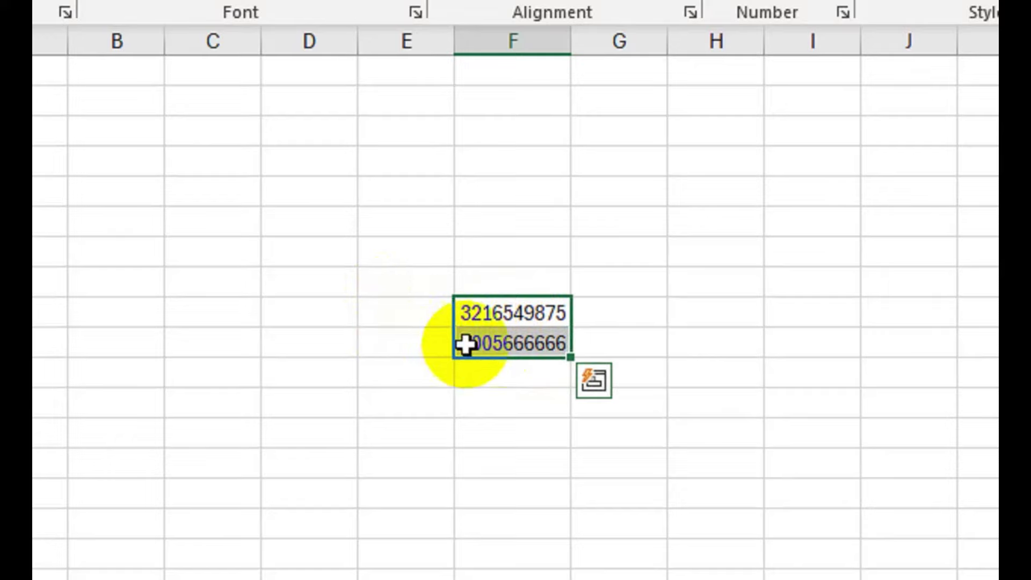
pyautogui.press('Delete')
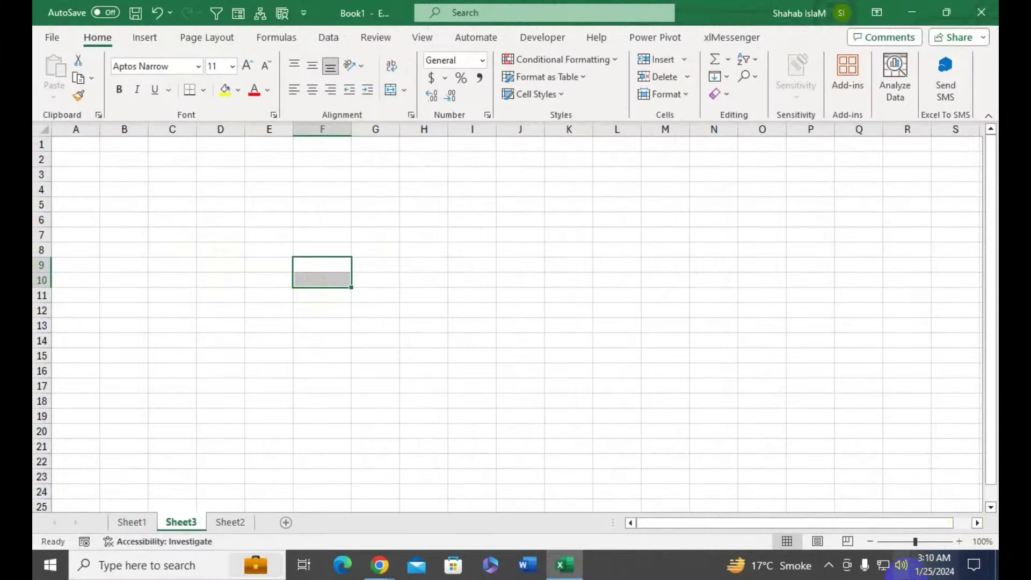
pyautogui.moveTo(920, 542); pyautogui.dragTo(946, 540)
pyautogui.moveTo(219, 191); pyautogui.dragTo(178, 112)
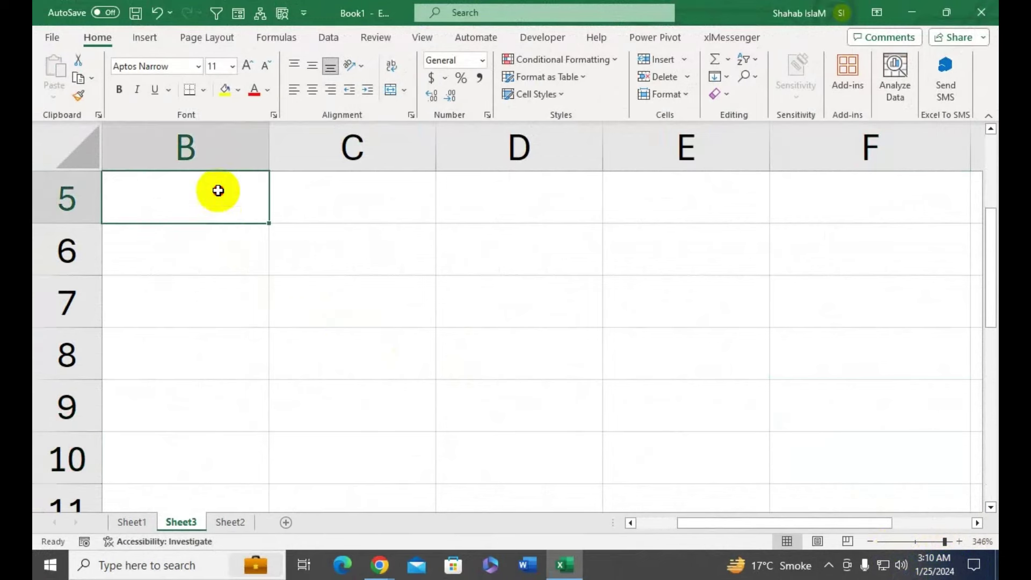
pyautogui.click(157, 218)
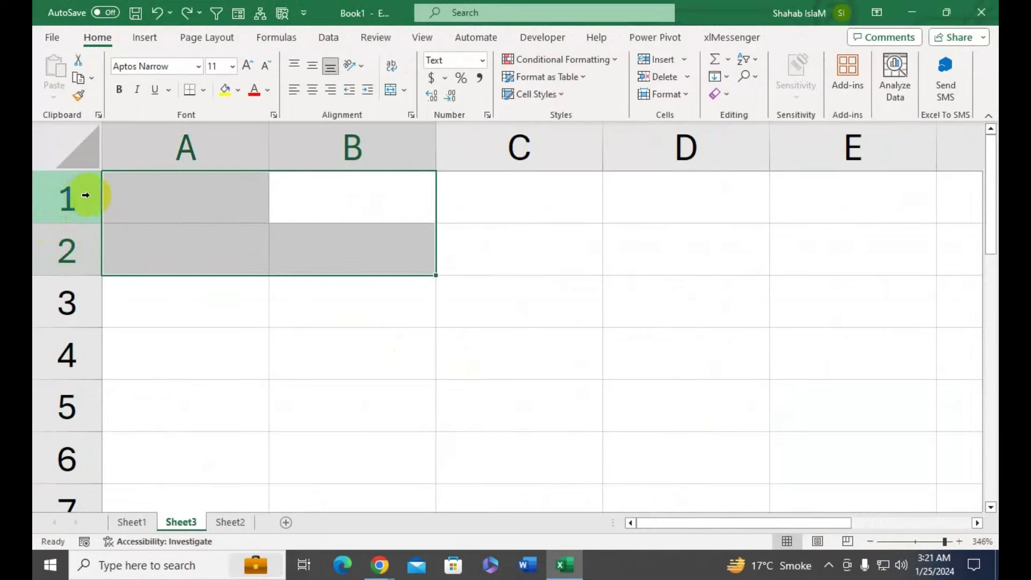
pyautogui.click(148, 198)
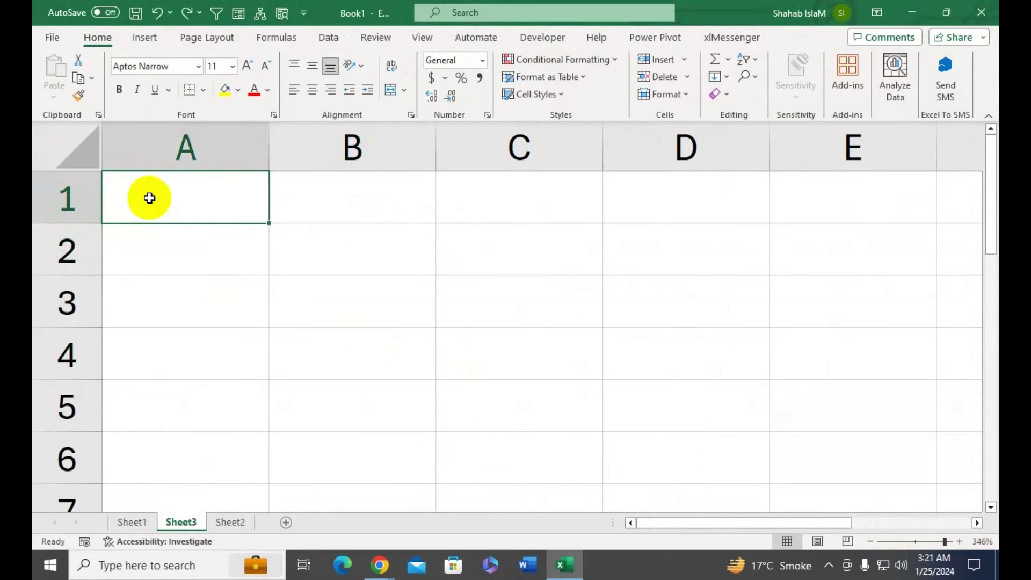
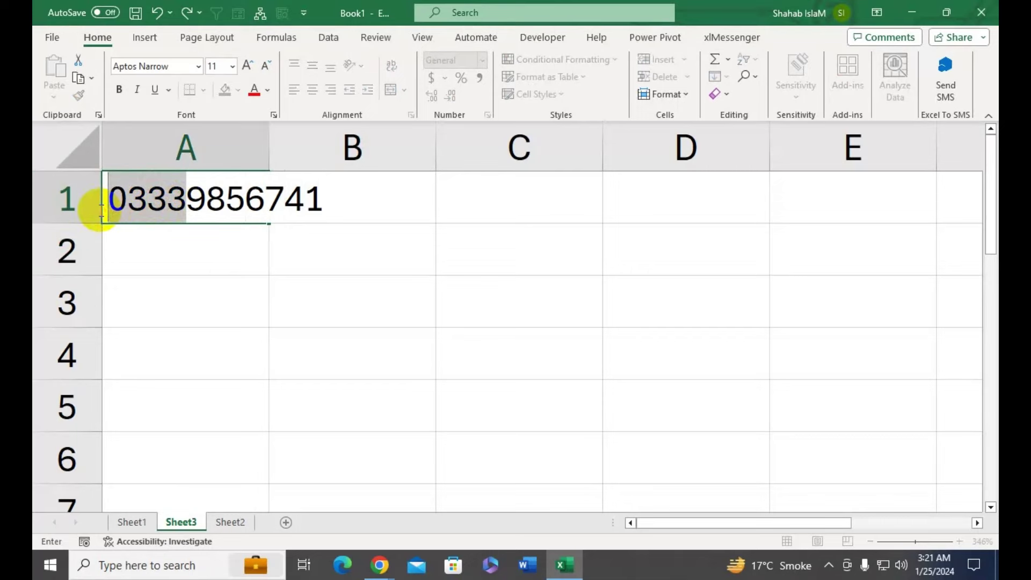
pyautogui.moveTo(110, 206); pyautogui.dragTo(179, 214)
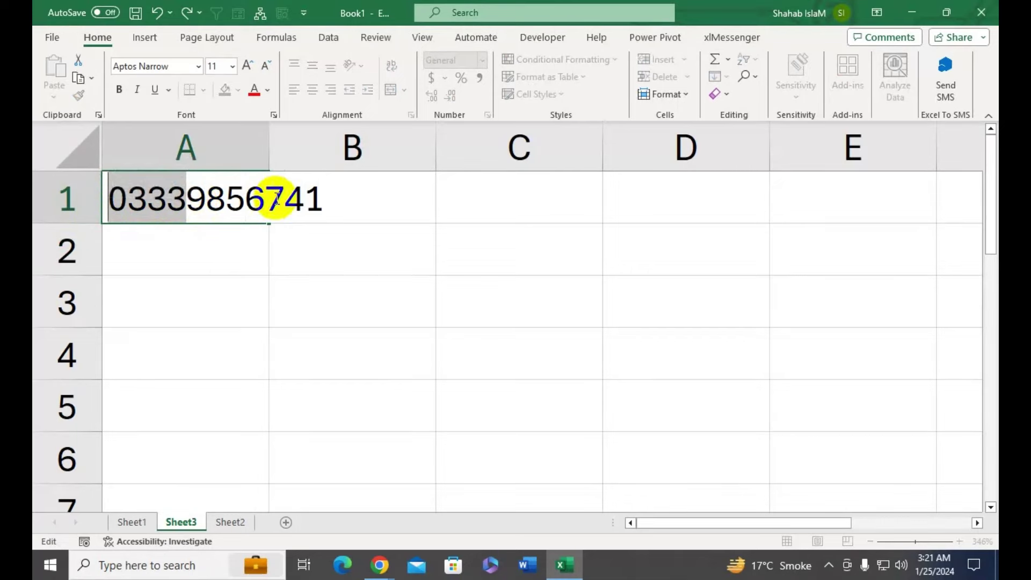
pyautogui.press('Return')
pyautogui.click(161, 195)
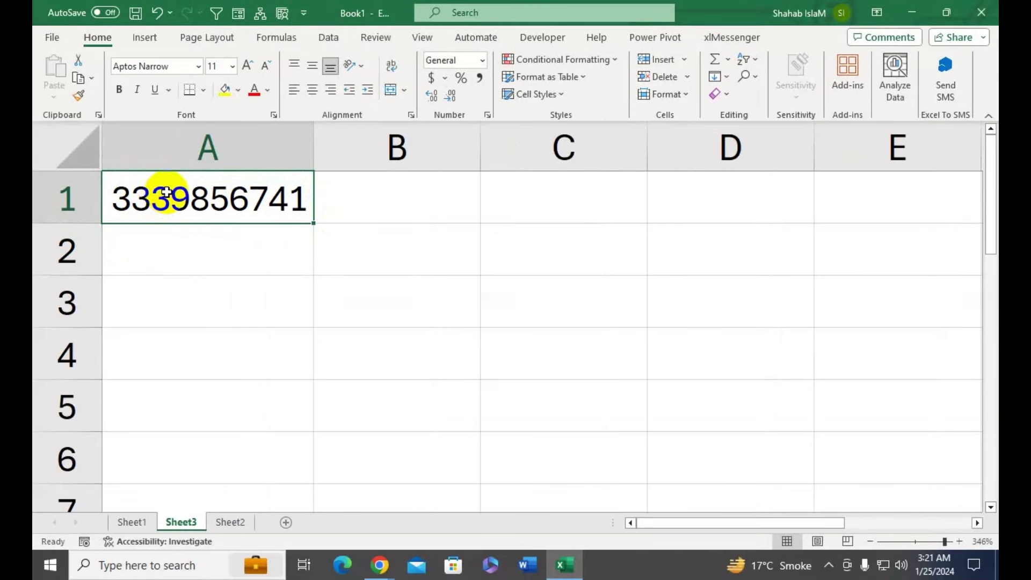
pyautogui.press('Delete')
pyautogui.moveTo(166, 192); pyautogui.dragTo(170, 462)
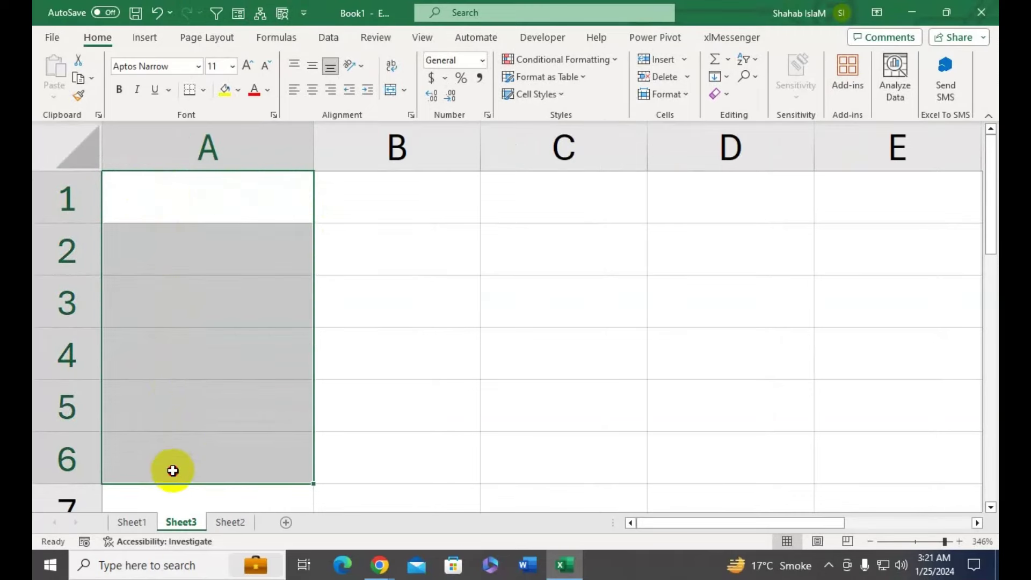
pyautogui.click(484, 115)
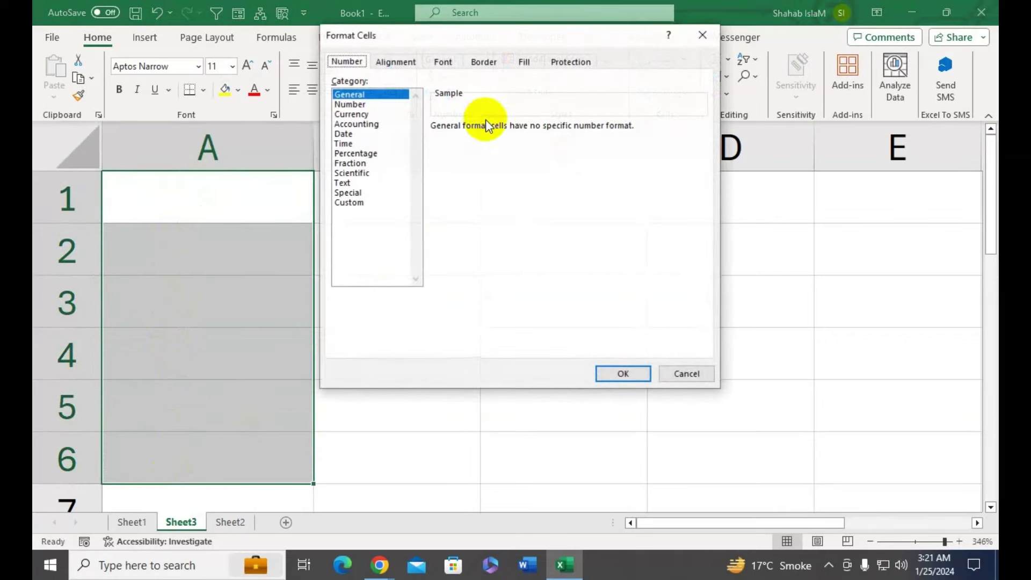
pyautogui.click(350, 203)
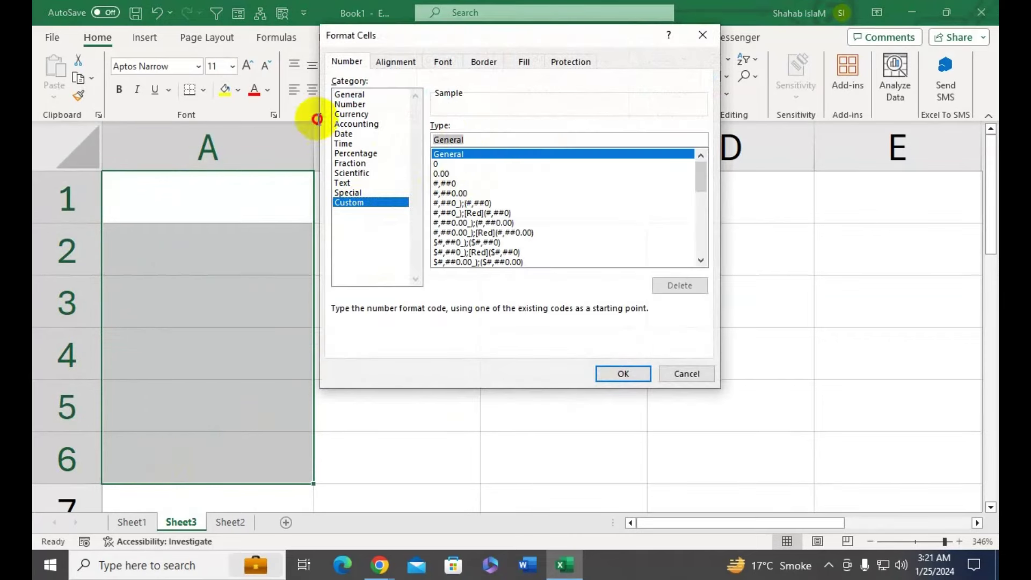
pyautogui.write('0000000000')
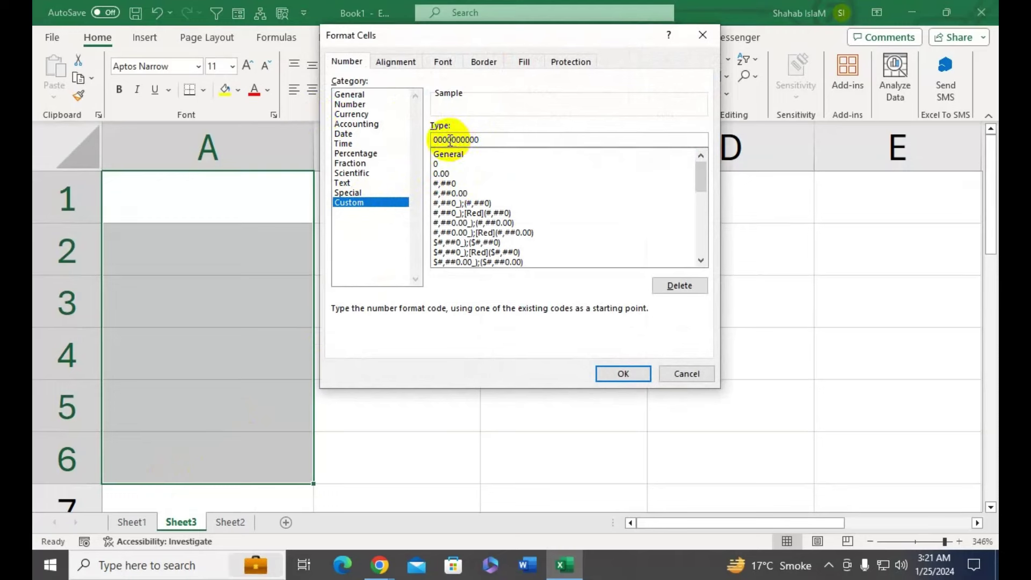
pyautogui.moveTo(450, 140); pyautogui.dragTo(485, 139)
pyautogui.click(489, 139)
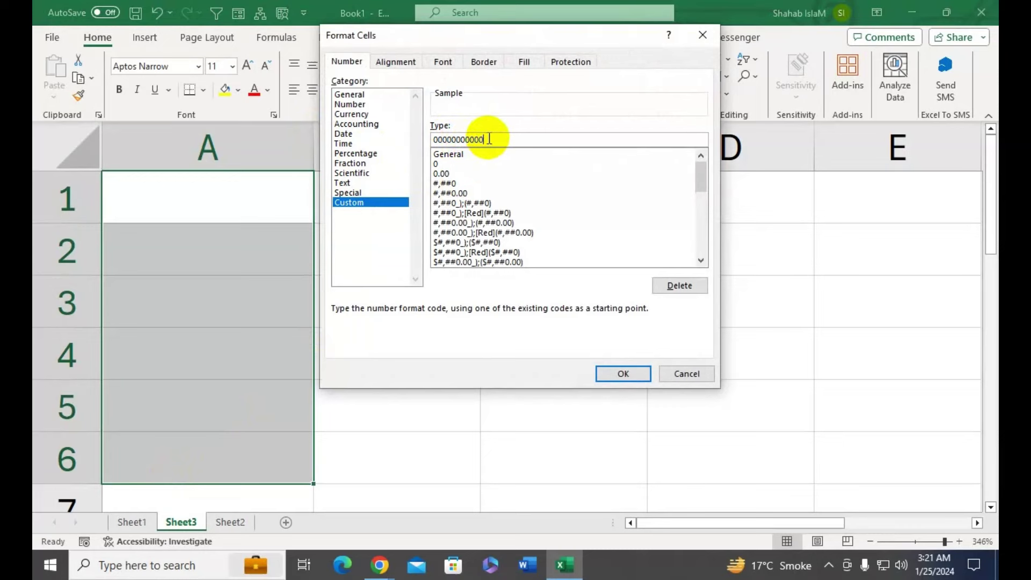
pyautogui.click(622, 372)
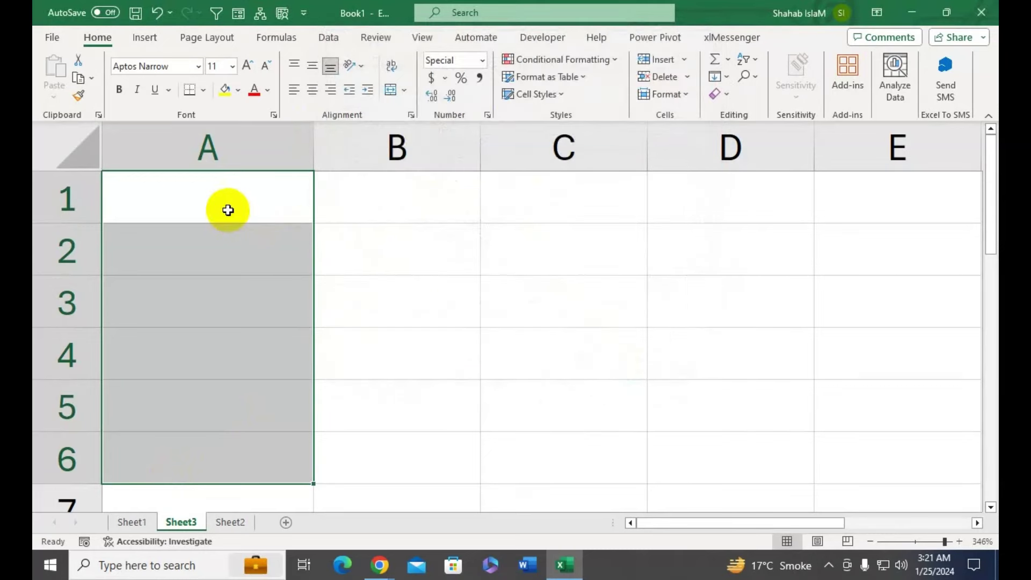
# Enter an 11-digit phone number with a leading zero in A1, clear test copies, and reselect A1:A6.
pyautogui.write('0300')
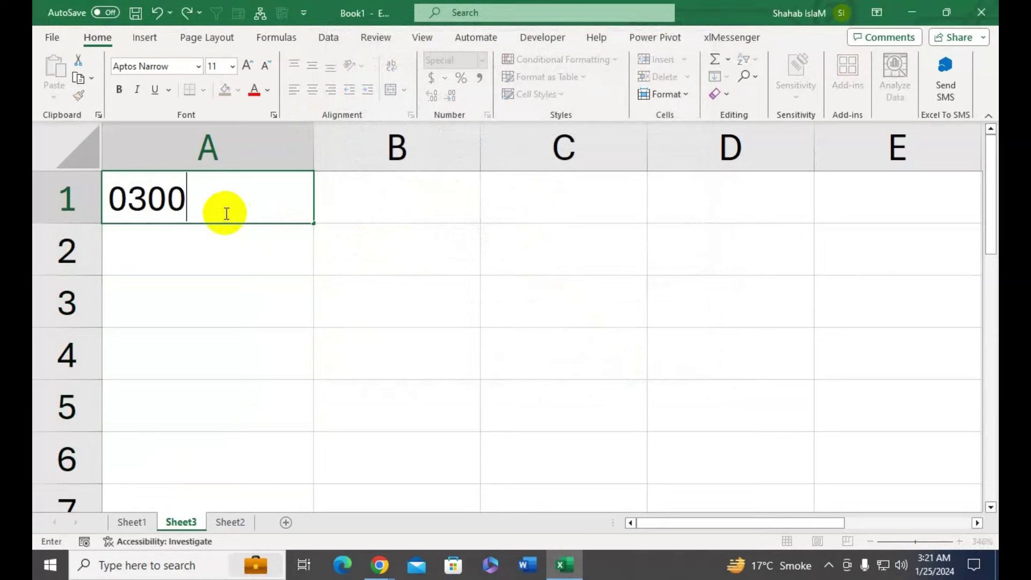
pyautogui.write('2222222')
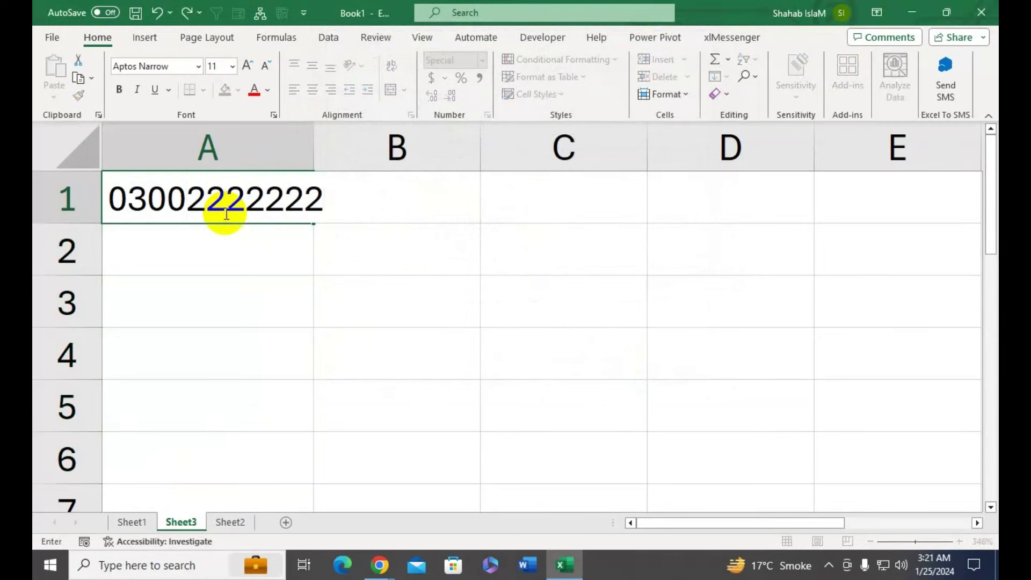
pyautogui.press('Return')
pyautogui.click(225, 213)
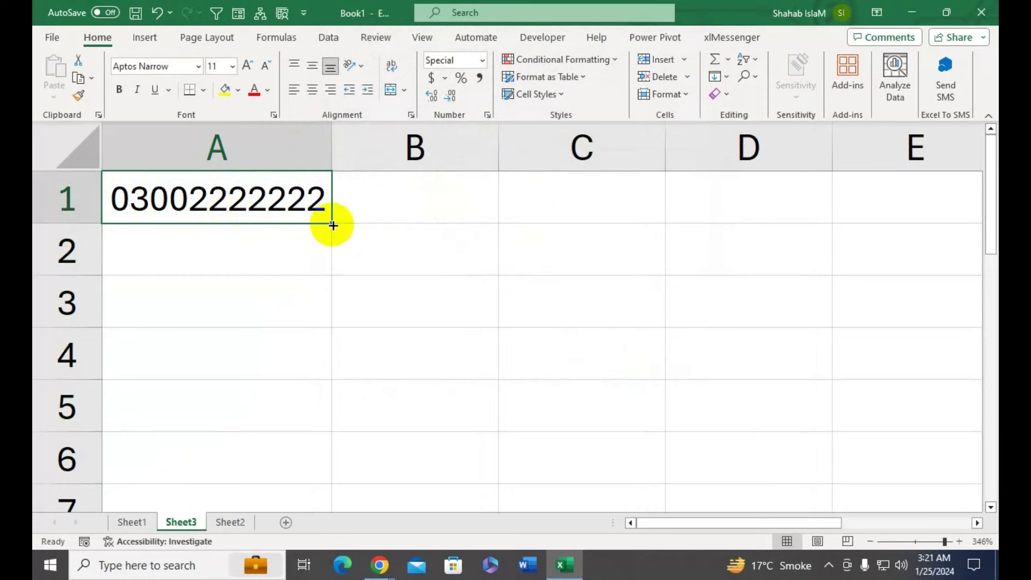
pyautogui.moveTo(331, 223); pyautogui.dragTo(322, 379)
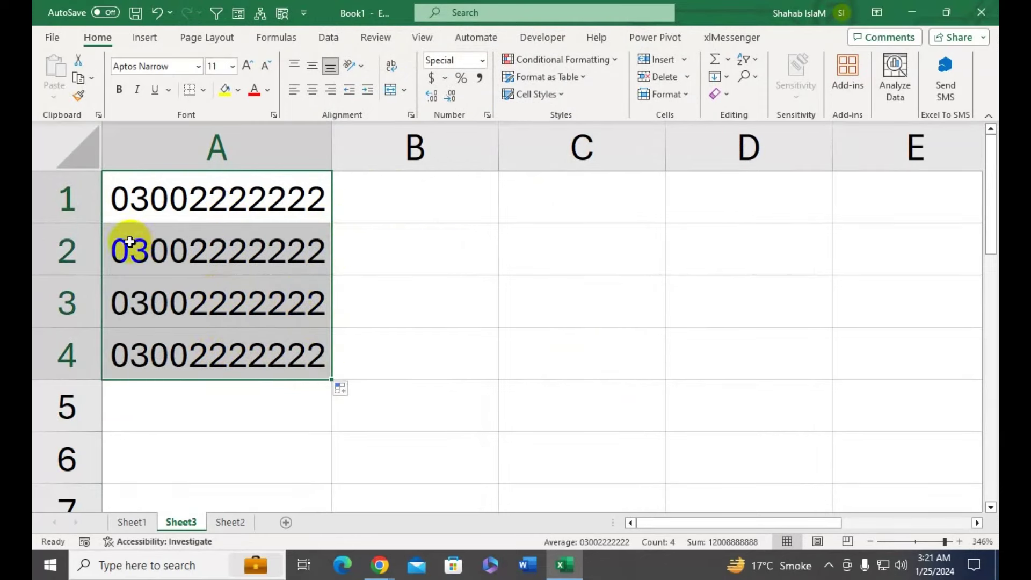
pyautogui.moveTo(132, 242); pyautogui.dragTo(138, 405)
pyautogui.press('Delete')
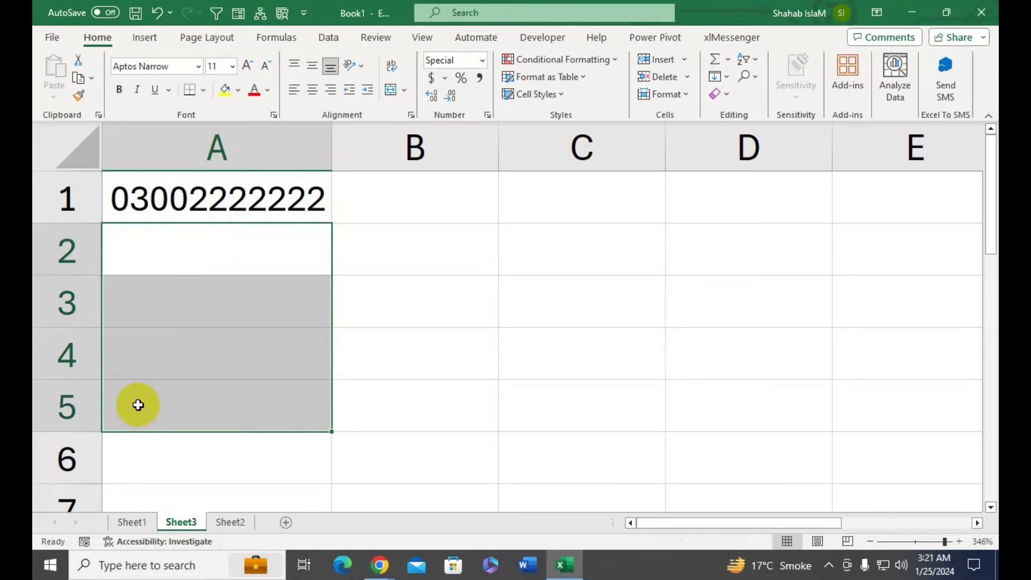
pyautogui.press('Up')
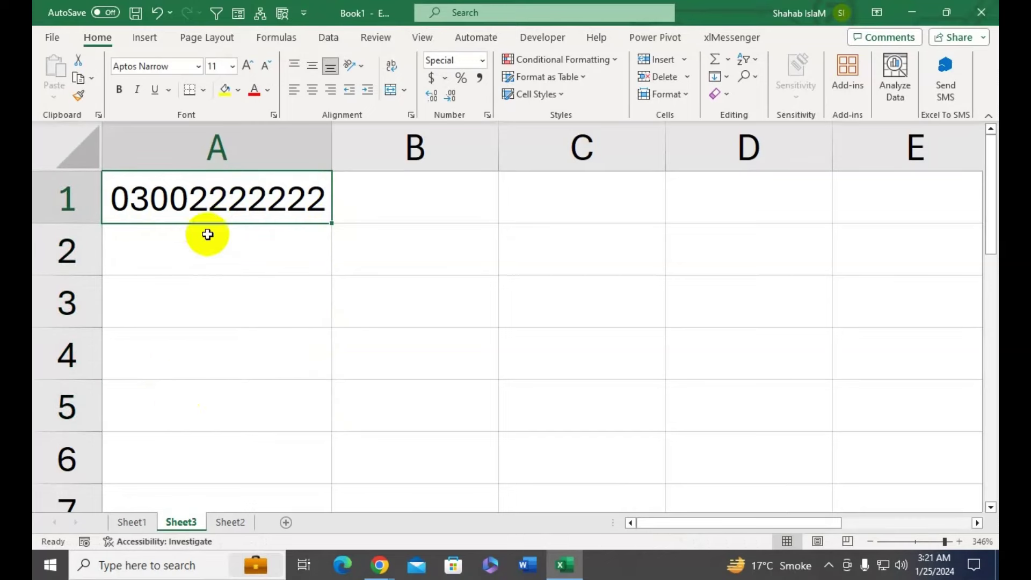
pyautogui.moveTo(258, 193); pyautogui.dragTo(273, 473)
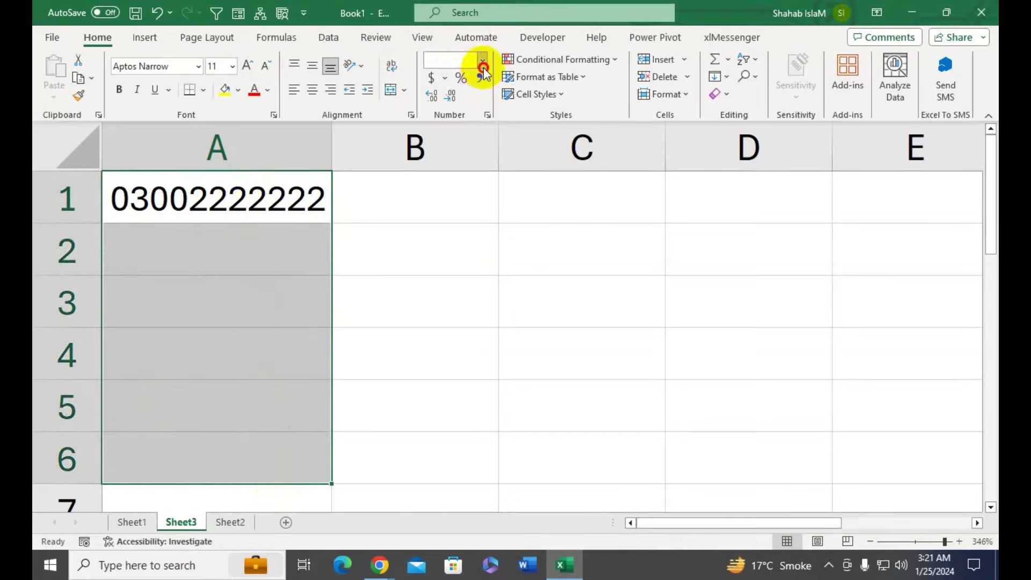
# Set column A back to the General number format.
pyautogui.click(483, 70)
pyautogui.click(490, 103)
pyautogui.click(247, 215)
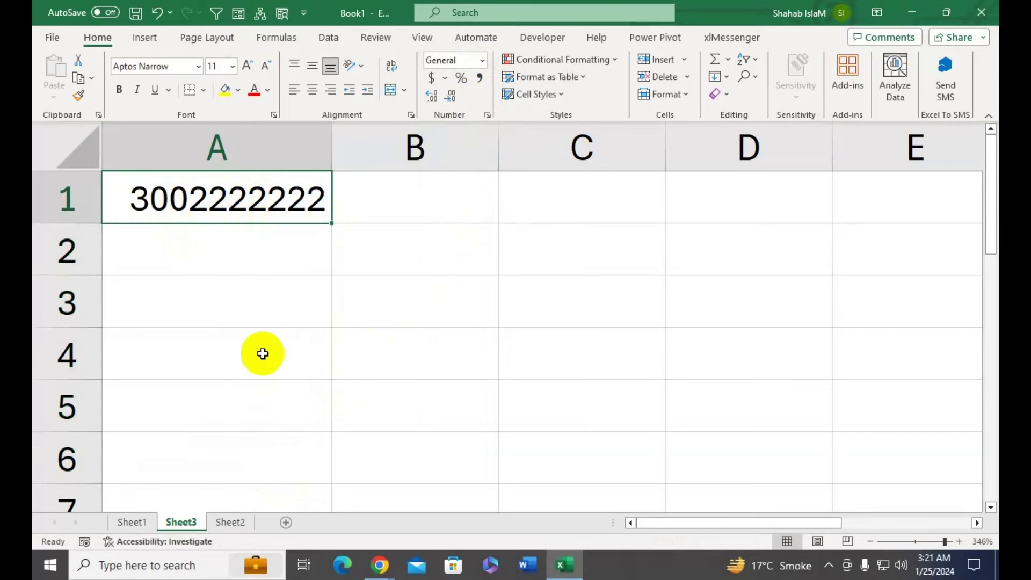
# Enter two more phone numbers starting with 0 in A2 and A3, which drop their leading zeros.
pyautogui.click(209, 245)
pyautogui.write('0')
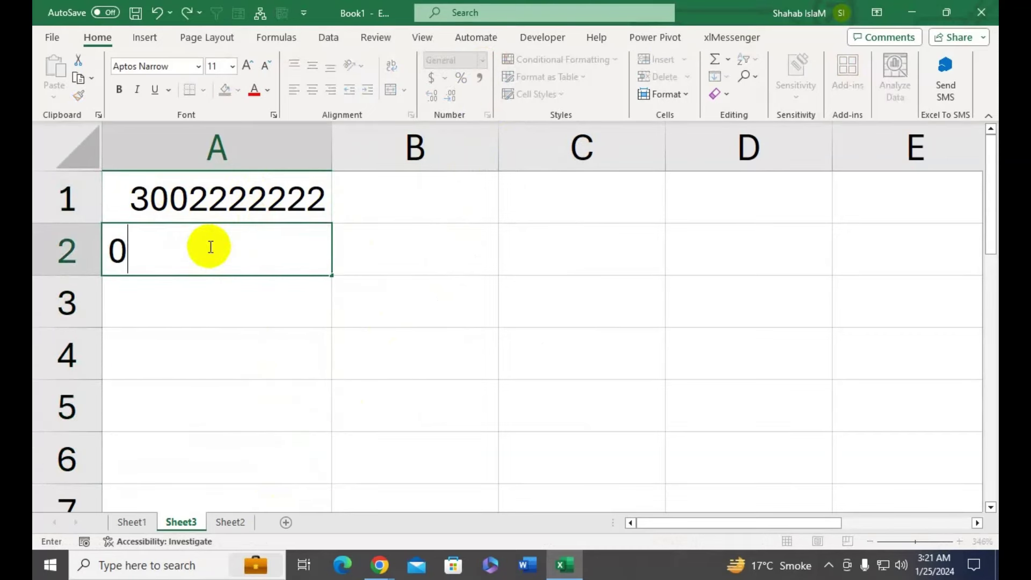
pyautogui.write('333111111')
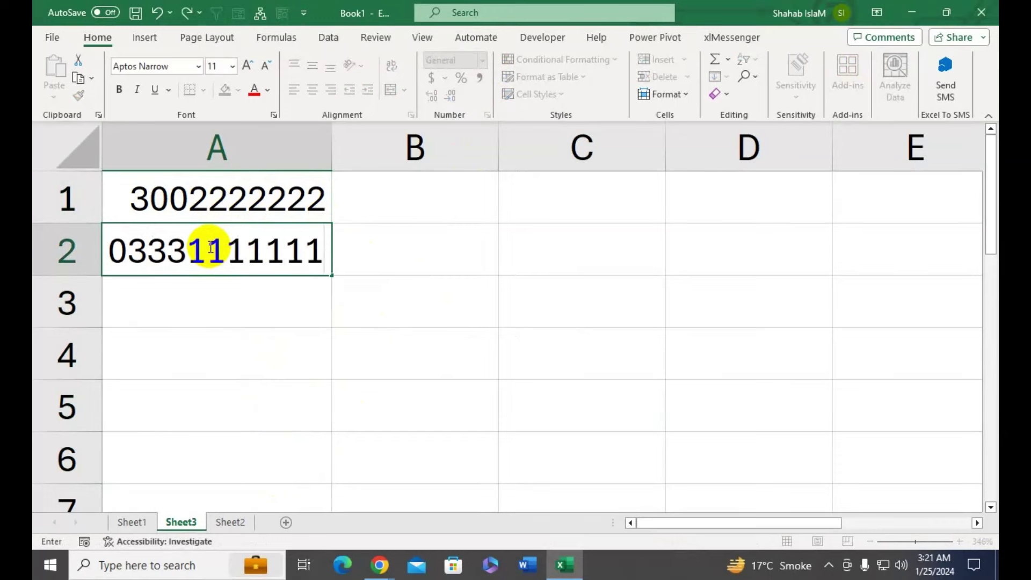
pyautogui.press('Return')
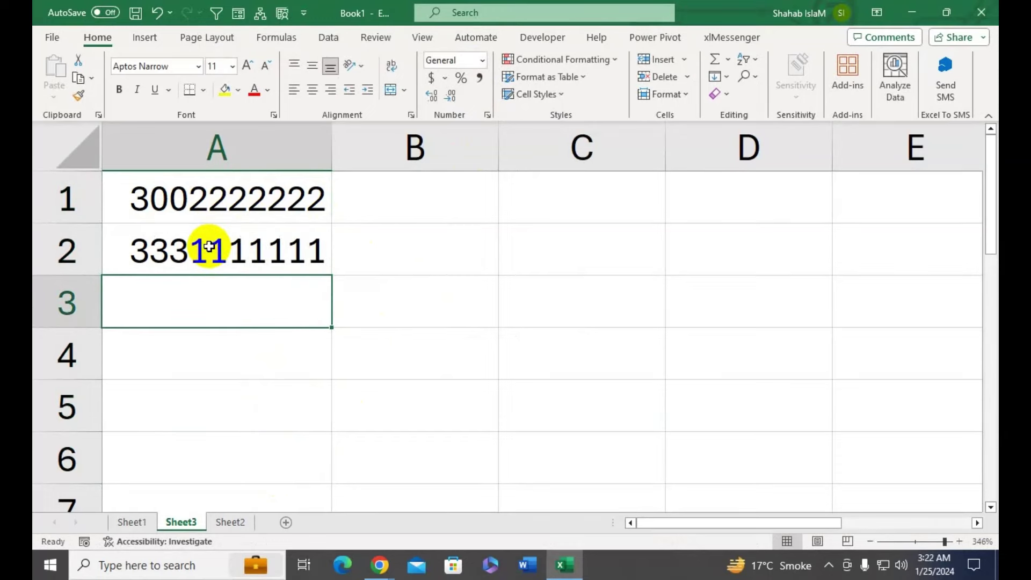
pyautogui.write('030033')
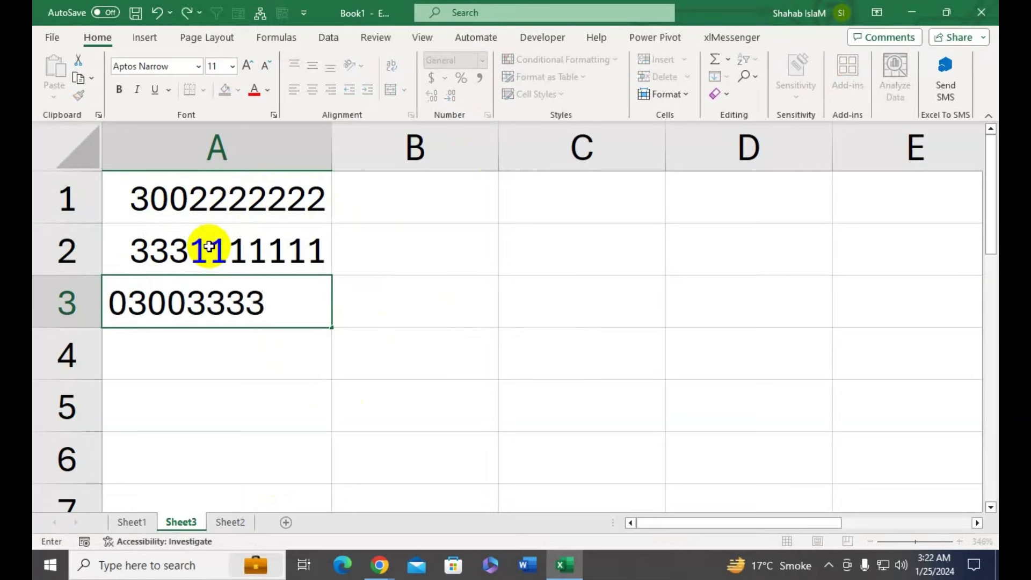
pyautogui.write('33')
pyautogui.press('Return')
pyautogui.press('Up')
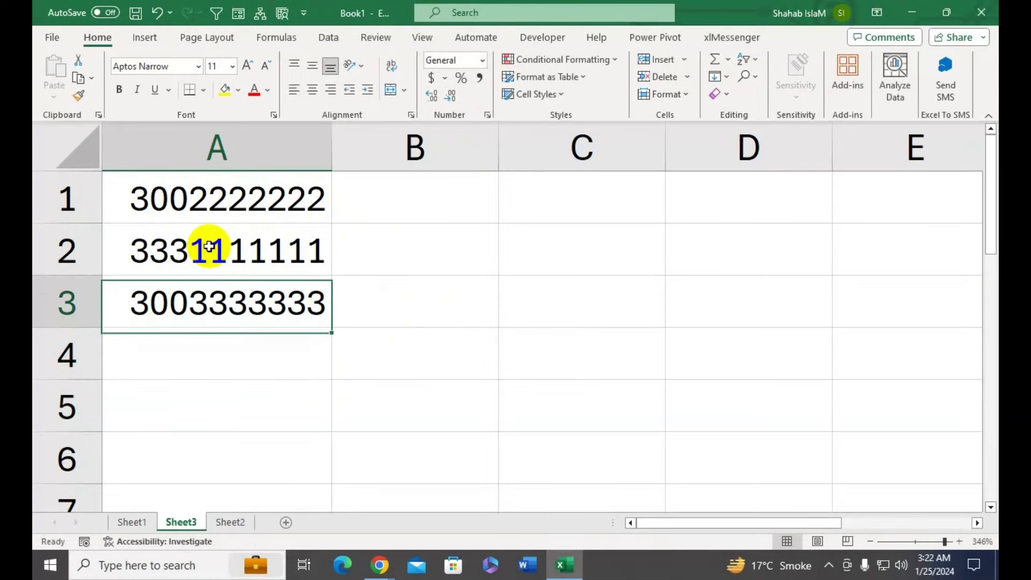
pyautogui.press('Up')
pyautogui.press('Up')
pyautogui.press('Right')
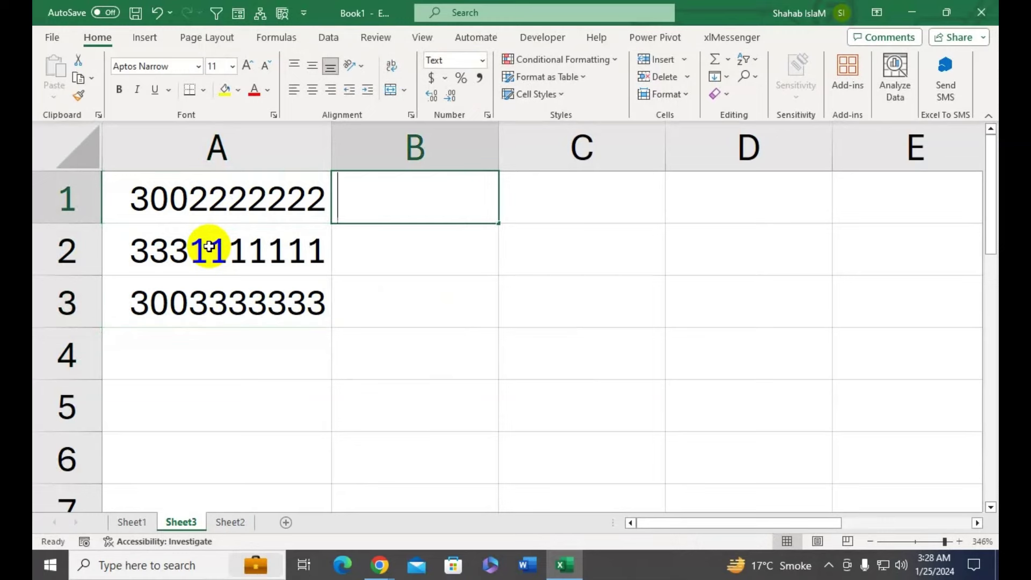
# Enter =0&A1 in B1, switching its format from Text to General so it calculates.
pyautogui.write('=')
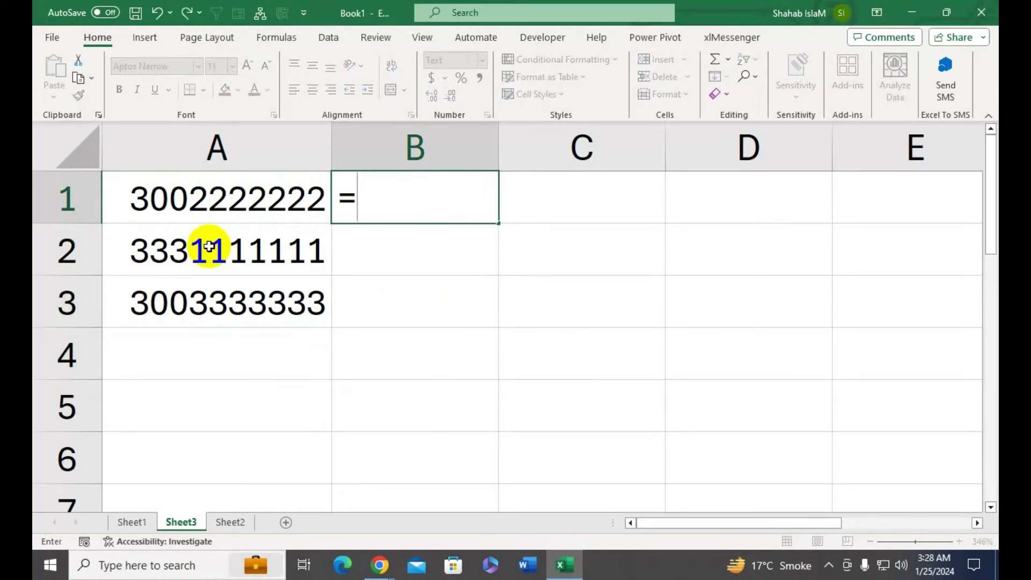
pyautogui.write('0')
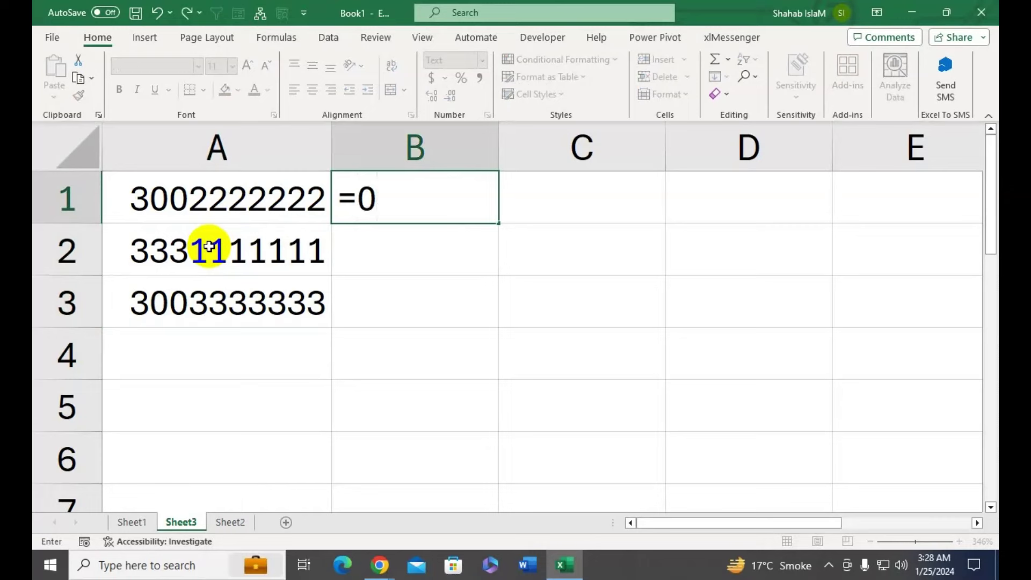
pyautogui.write('&')
pyautogui.press('Left')
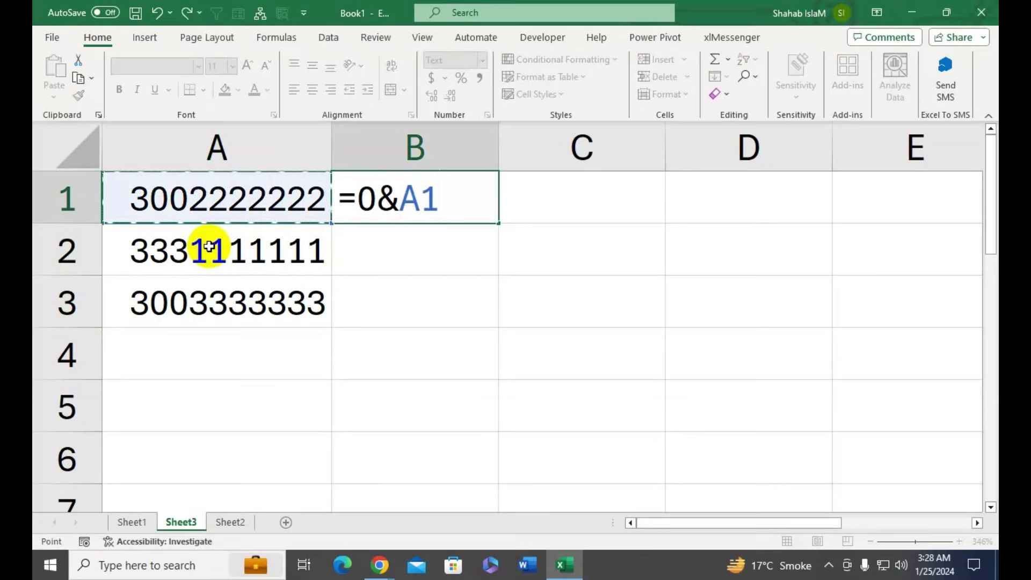
pyautogui.press('Return')
pyautogui.press('Up')
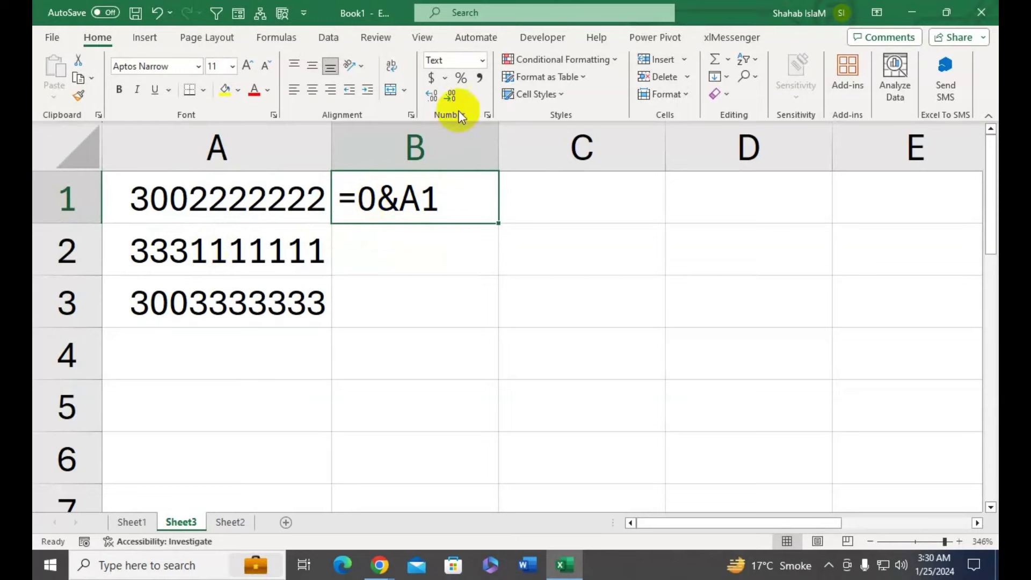
pyautogui.click(481, 60)
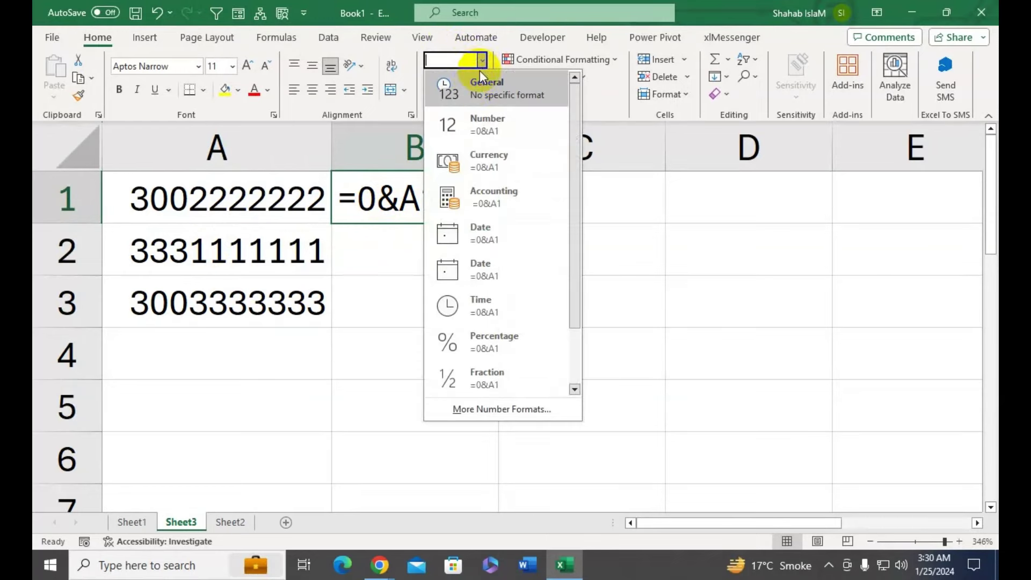
pyautogui.click(456, 80)
pyautogui.doubleClick(446, 191)
pyautogui.press('Return')
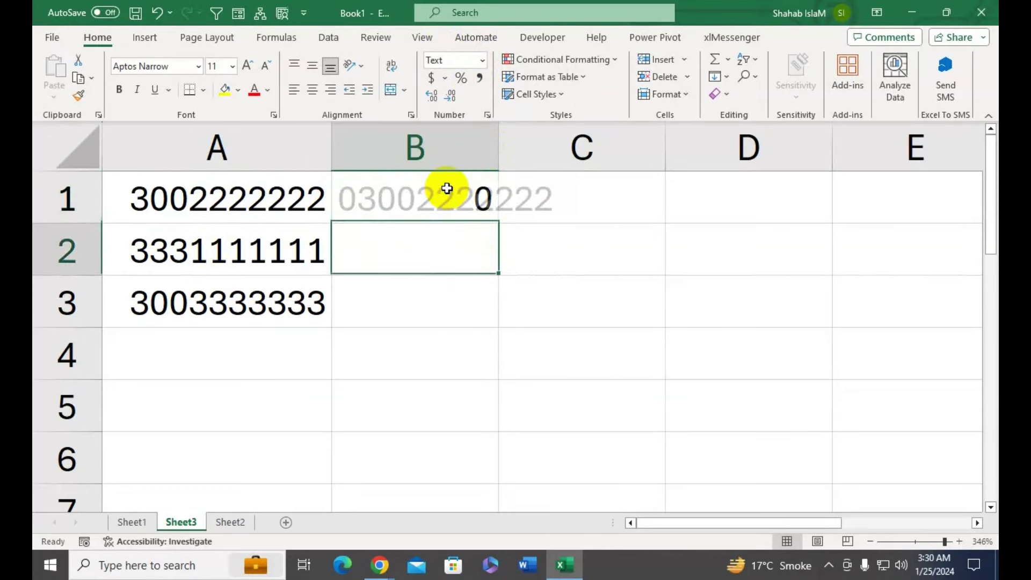
# Fill the formula down to B3 and show the formula bar.
pyautogui.click(446, 192)
pyautogui.moveTo(498, 222); pyautogui.dragTo(499, 322)
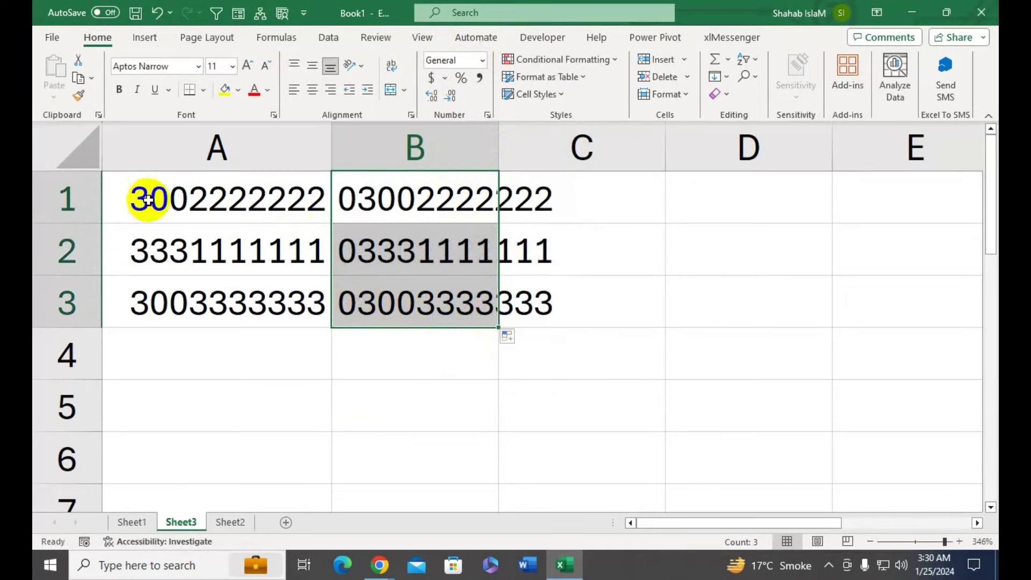
pyautogui.click(389, 202)
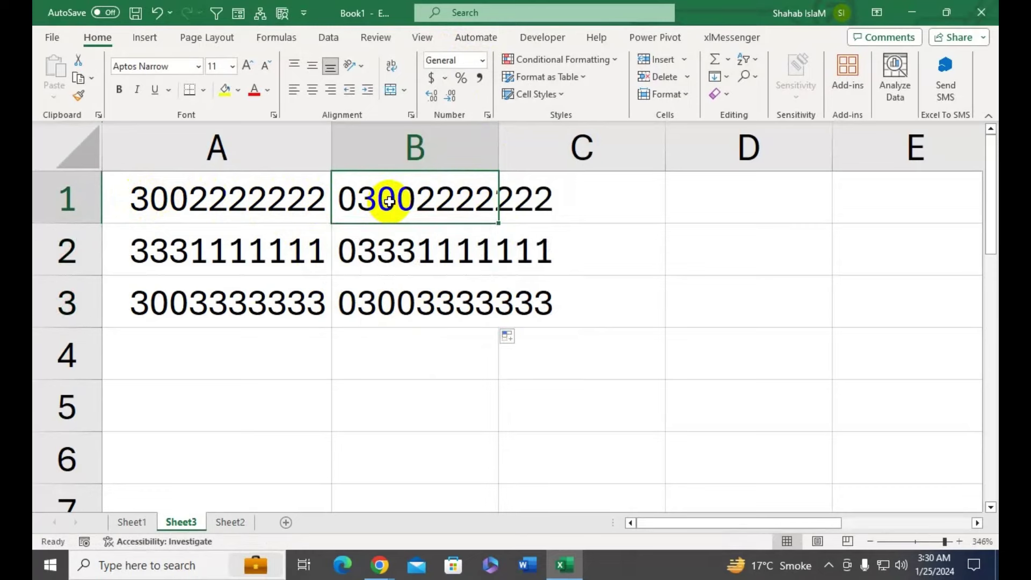
pyautogui.hotkey('alt', 'w')
pyautogui.press('v')
pyautogui.press('f')
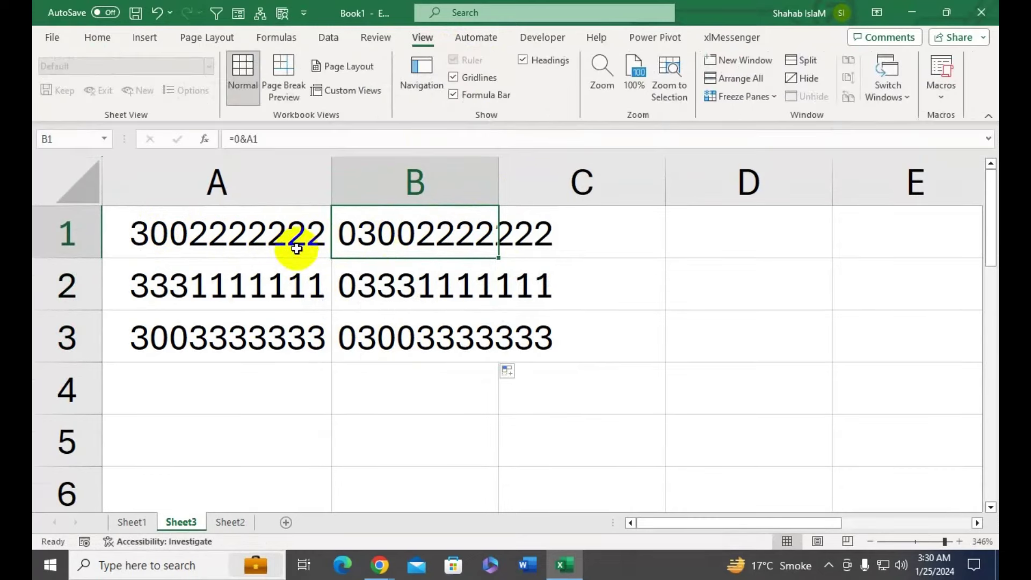
# Clear and restore the numbers in A1:A3, then select the leading-zero results in B1:B3.
pyautogui.moveTo(258, 241); pyautogui.dragTo(251, 349)
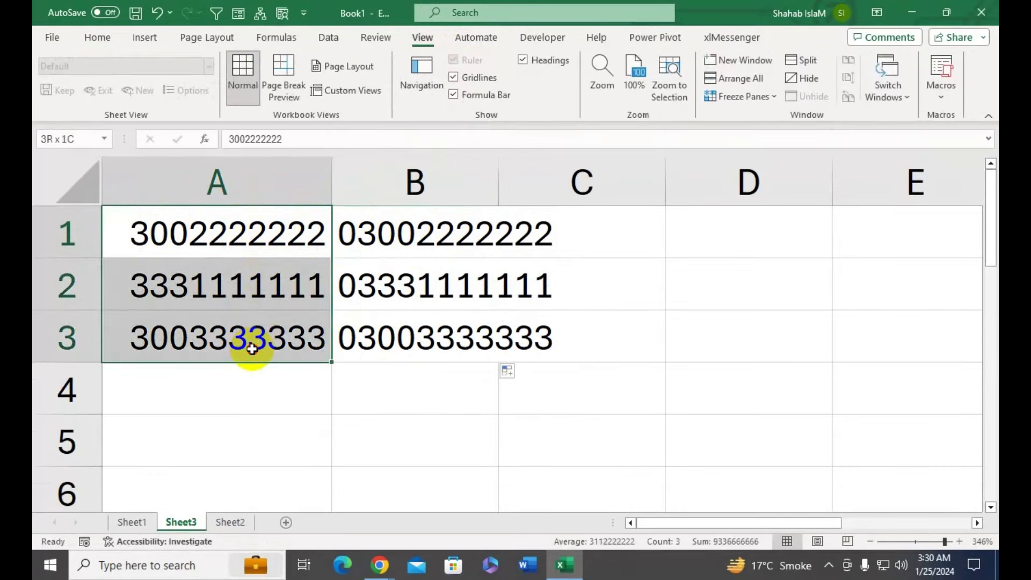
pyautogui.press('Delete')
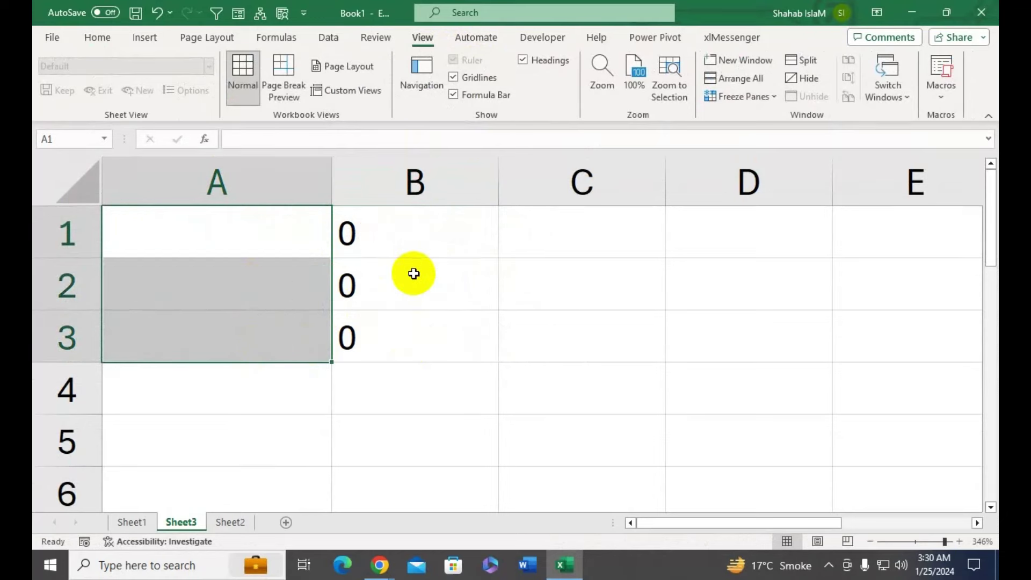
pyautogui.hotkey('ctrl', 'v')
pyautogui.moveTo(368, 231); pyautogui.dragTo(402, 346)
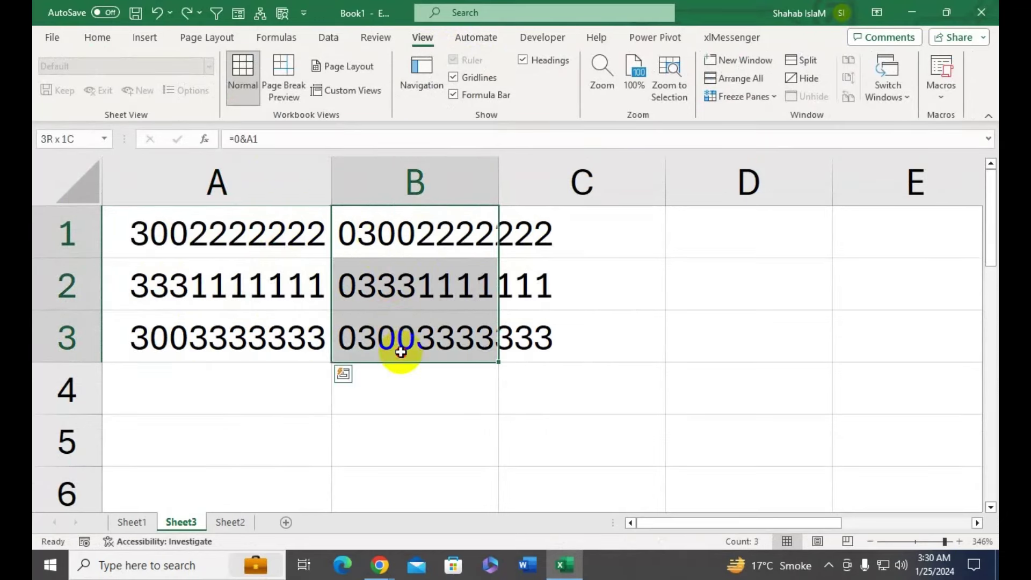
pyautogui.click(97, 38)
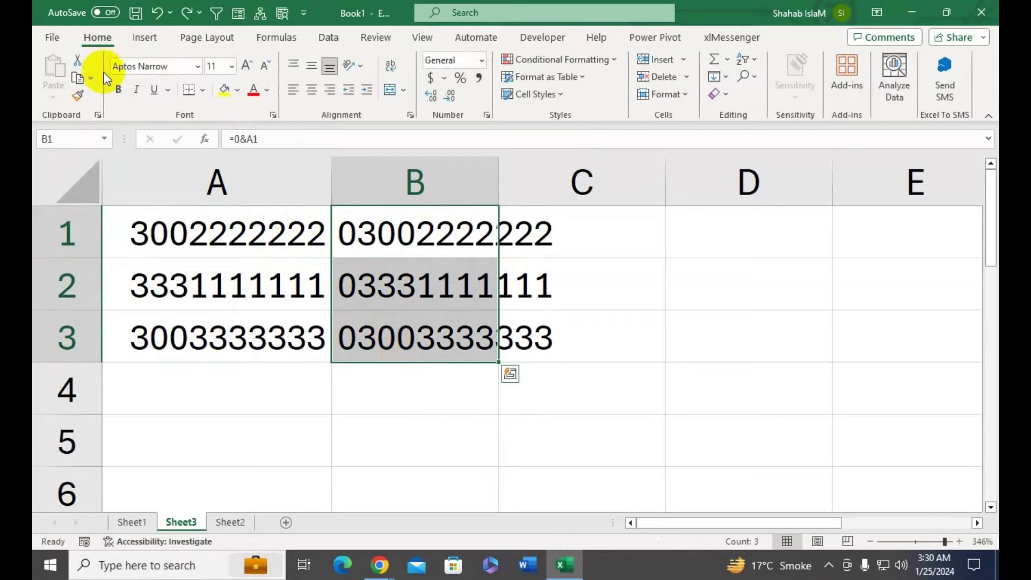
# Paste B1:B3 back as values only and delete the original numbers column A.
pyautogui.click(92, 79)
pyautogui.click(85, 99)
pyautogui.click(54, 97)
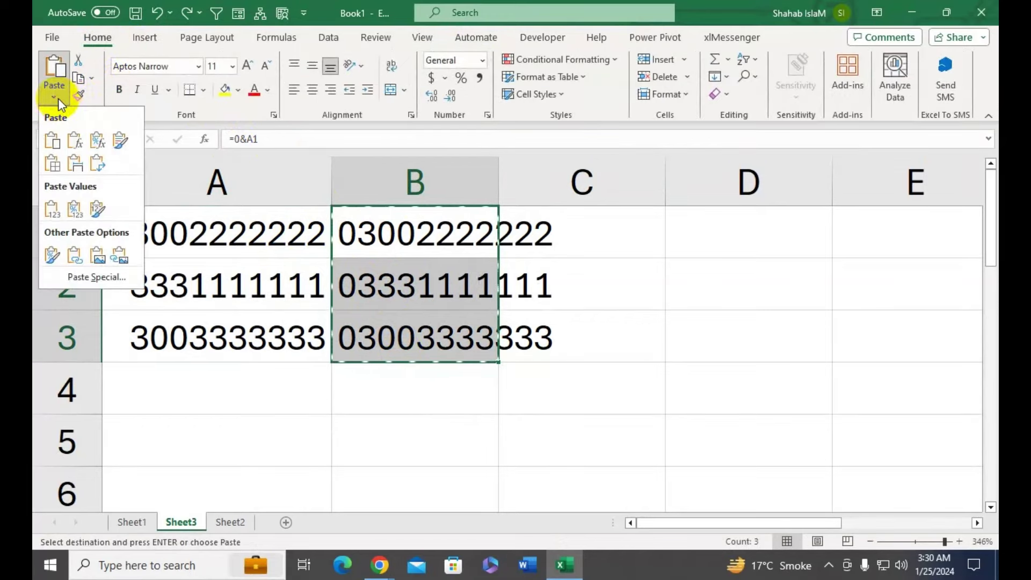
pyautogui.click(53, 217)
pyautogui.rightClick(274, 169)
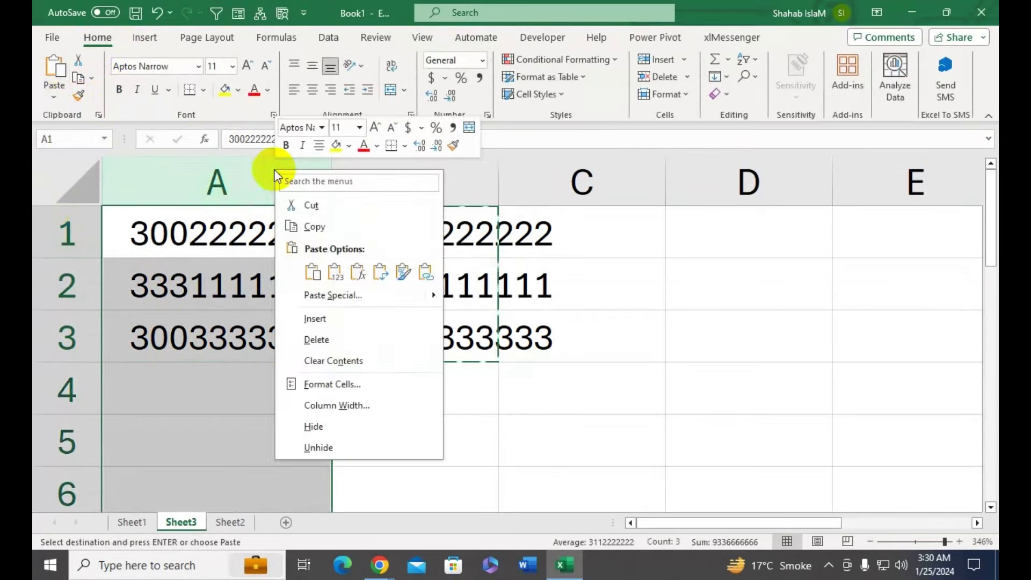
pyautogui.click(342, 338)
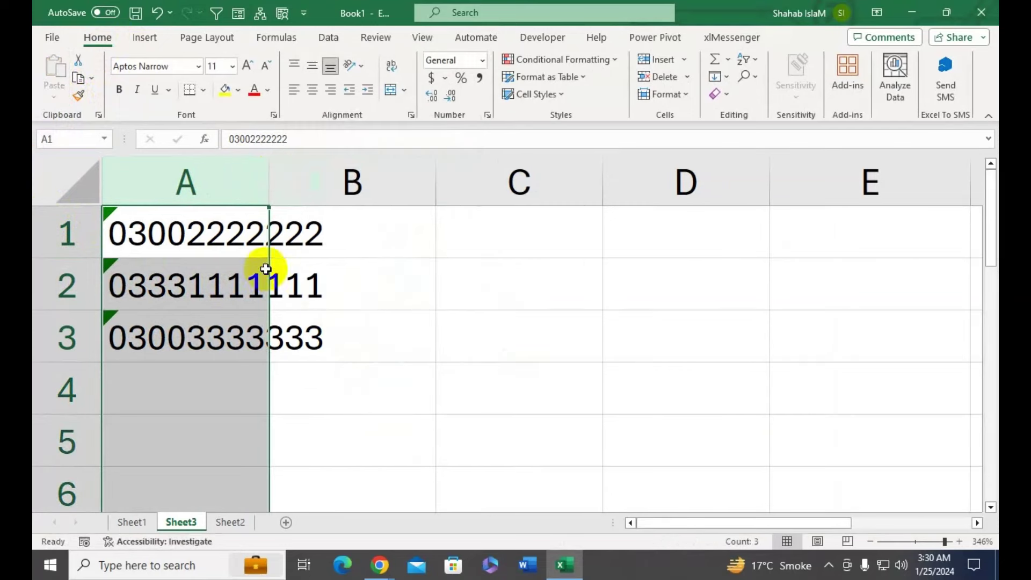
# Ignore the number-stored-as-text warnings on A1:A3 so the leading zeros stay.
pyautogui.click(260, 269)
pyautogui.moveTo(235, 241); pyautogui.dragTo(207, 318)
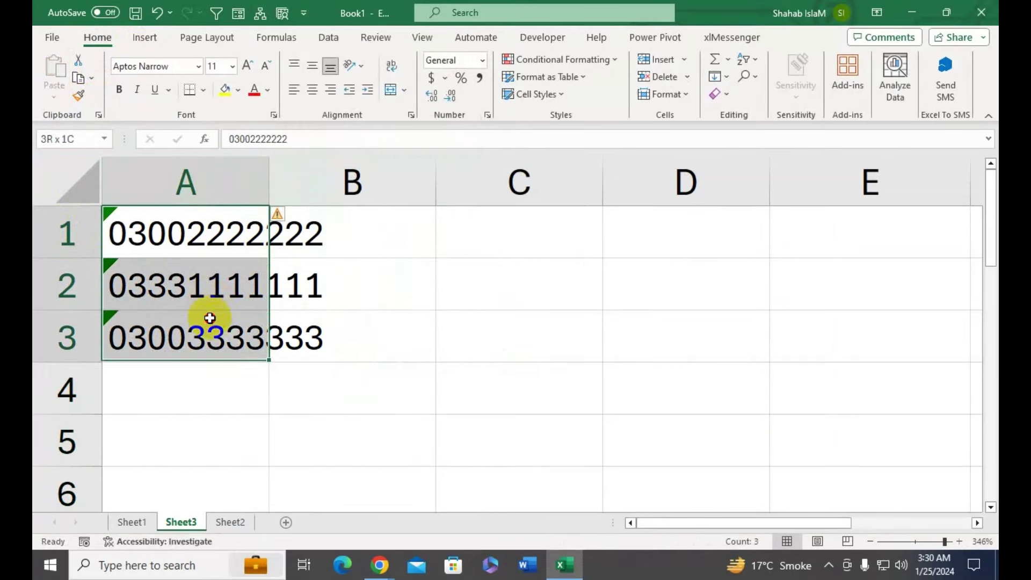
pyautogui.click(279, 214)
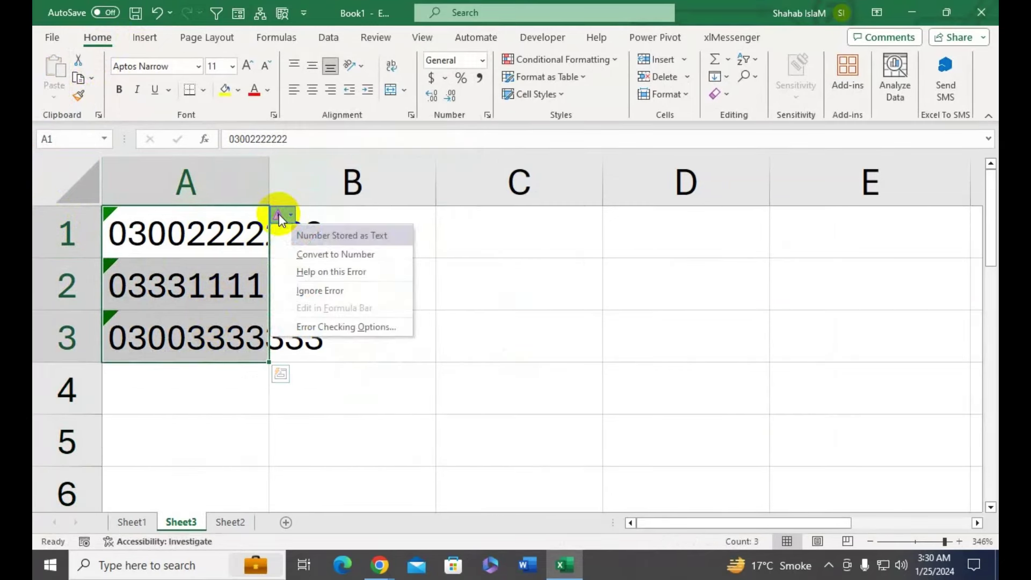
pyautogui.click(288, 257)
pyautogui.hotkey('ctrl', 'z')
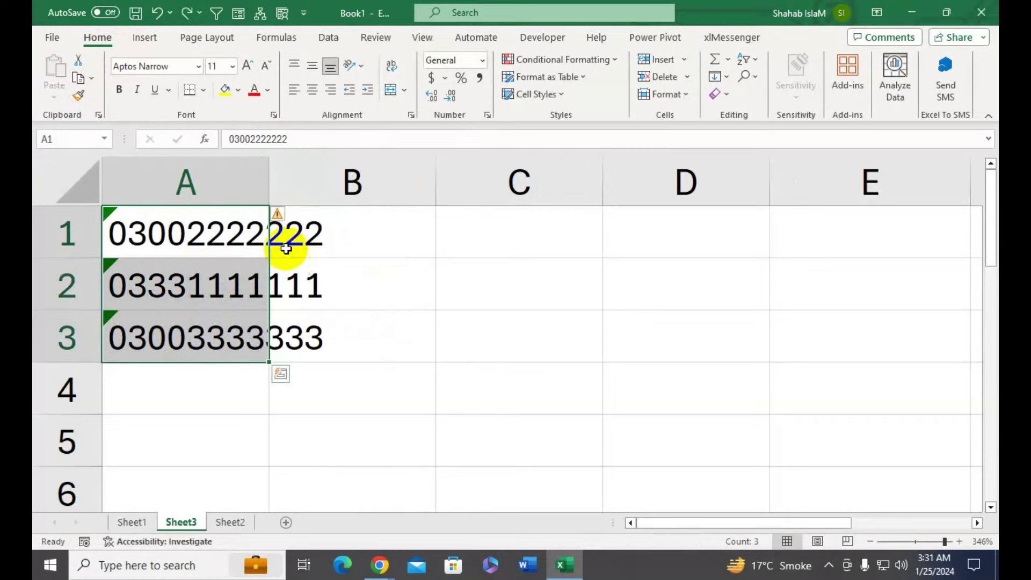
pyautogui.click(278, 215)
pyautogui.click(297, 290)
# Autofit column A to the numbers and add a new blank sheet.
pyautogui.press('Down')
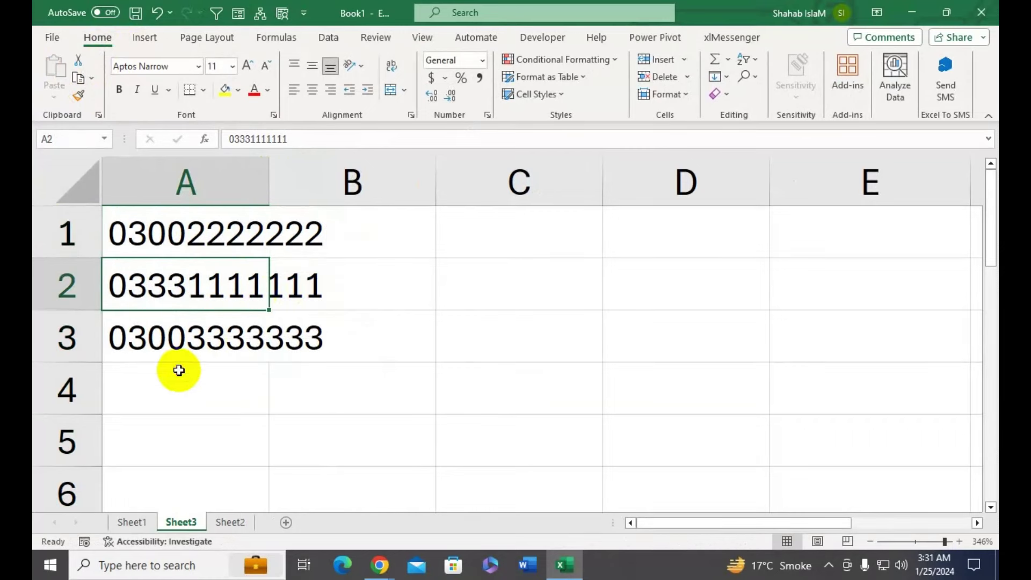
pyautogui.press('Down')
pyautogui.press('Down')
pyautogui.press('Down')
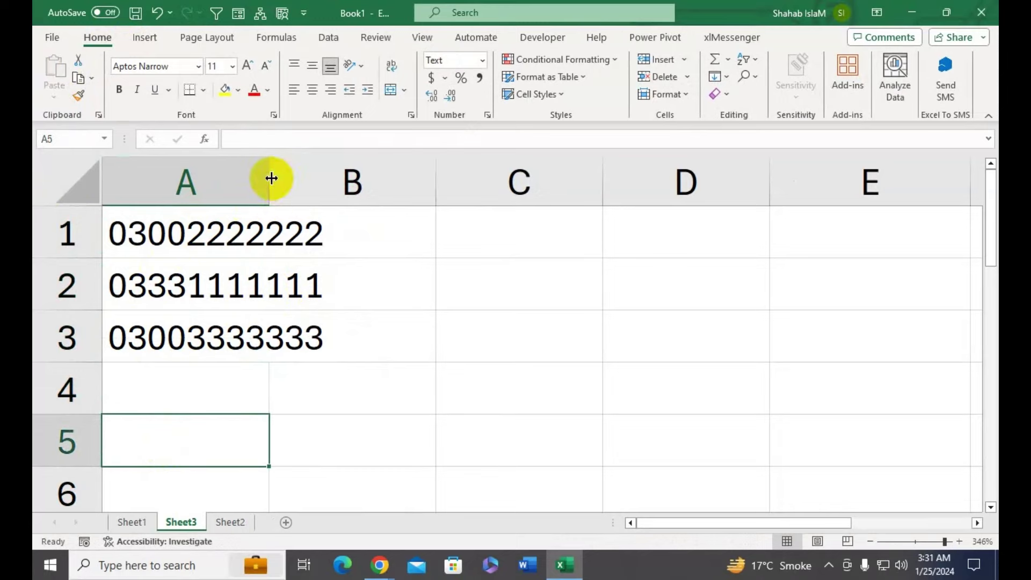
pyautogui.doubleClick(269, 179)
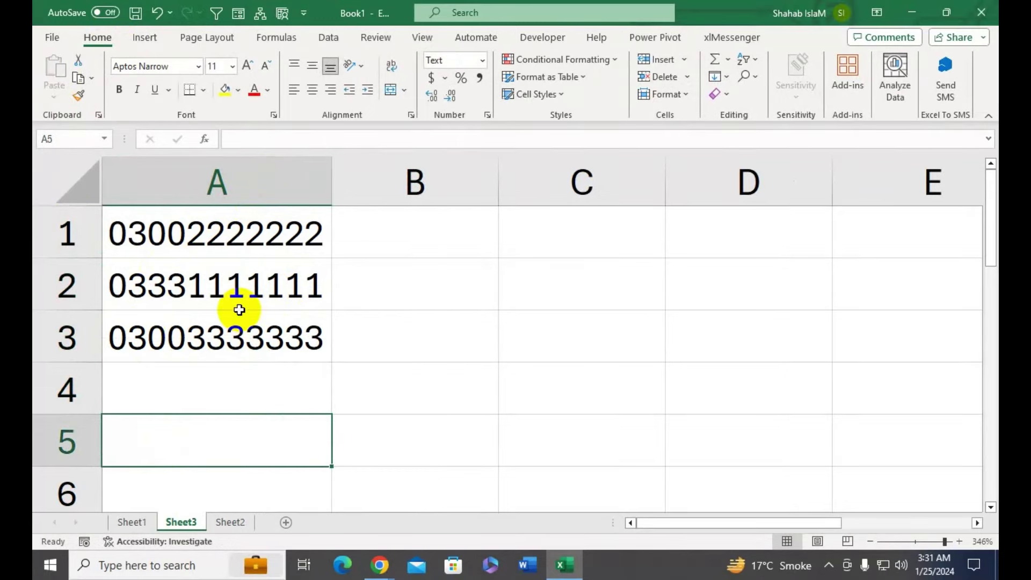
pyautogui.click(286, 522)
# Enter the heading 'upper' in B1 and give it the Product heading's formatting with Format Painter.
pyautogui.moveTo(912, 542); pyautogui.dragTo(934, 542)
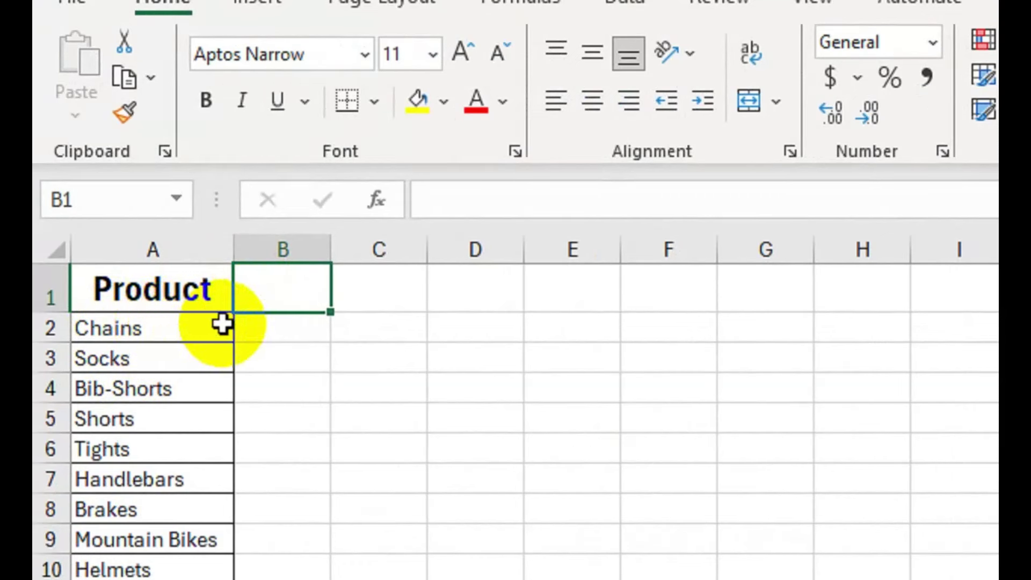
pyautogui.write('upp')
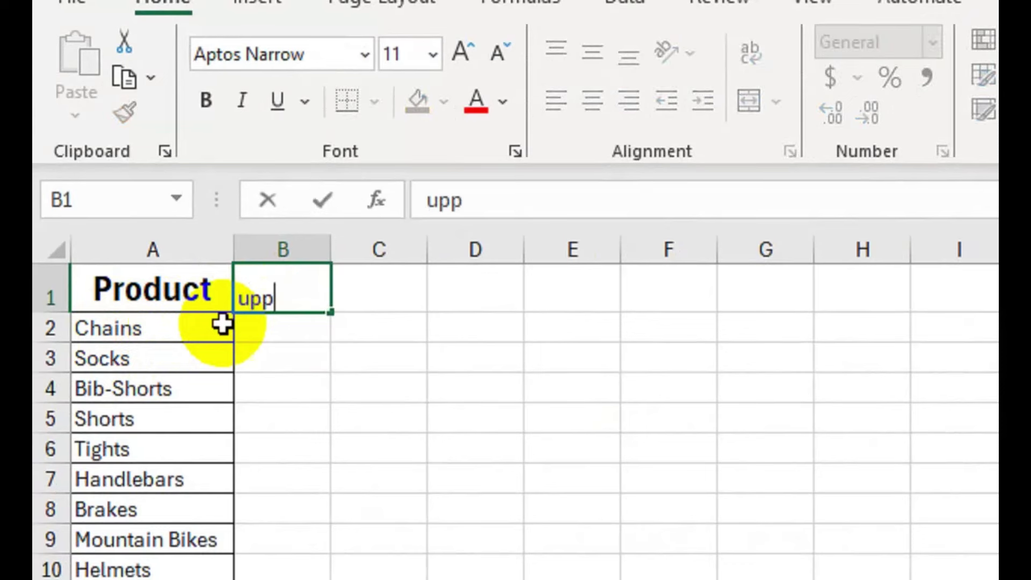
pyautogui.write('er')
pyautogui.press('Tab')
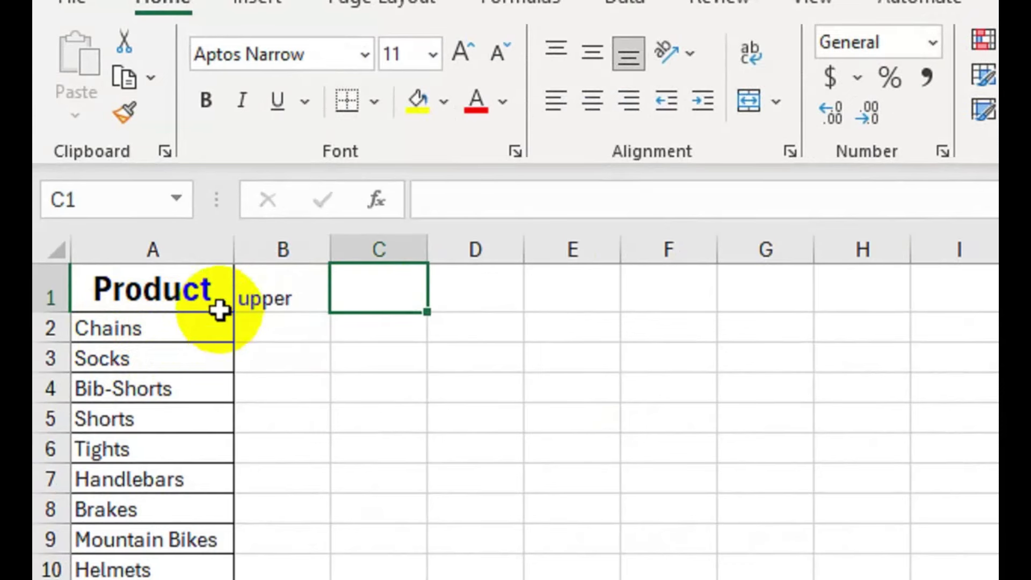
pyautogui.click(214, 282)
pyautogui.click(124, 112)
pyautogui.click(295, 290)
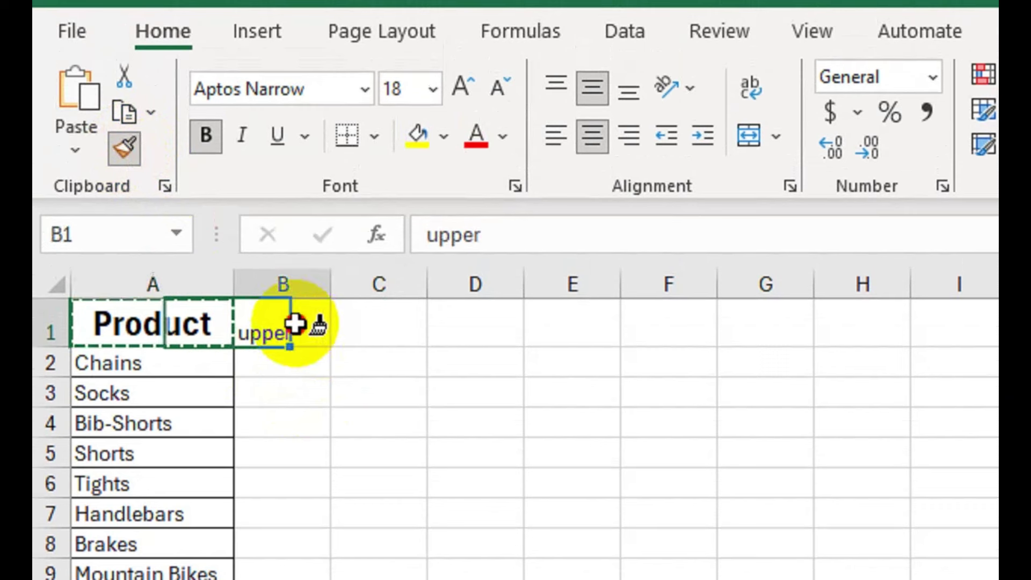
# Enter the headings 'Lower' in C1 and 'Proper' in D1, fixing the 'L:ower' typo.
pyautogui.click(354, 313)
pyautogui.write('L:ow')
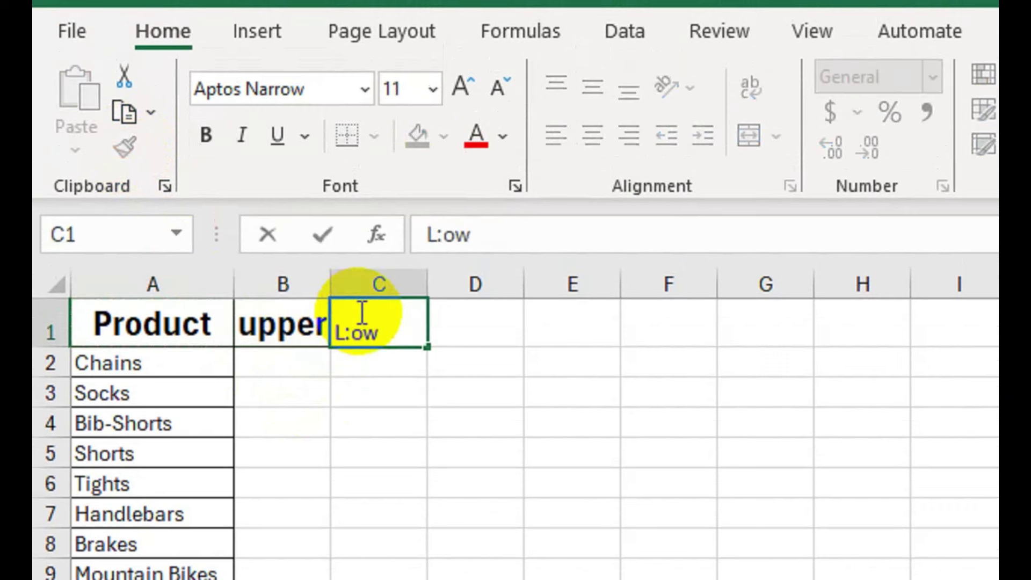
pyautogui.write('er')
pyautogui.press('Tab')
pyautogui.click(416, 368)
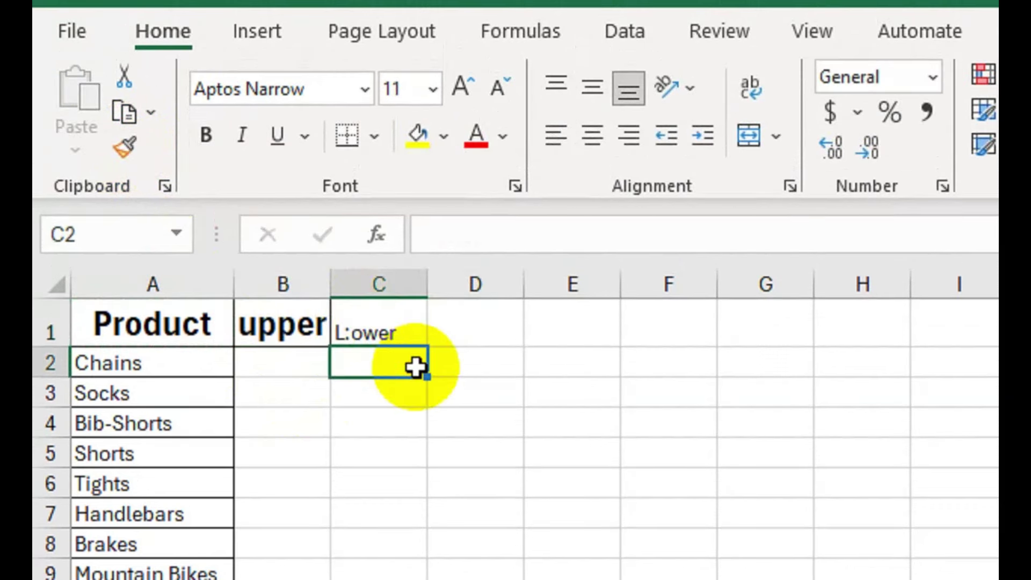
pyautogui.press('Up')
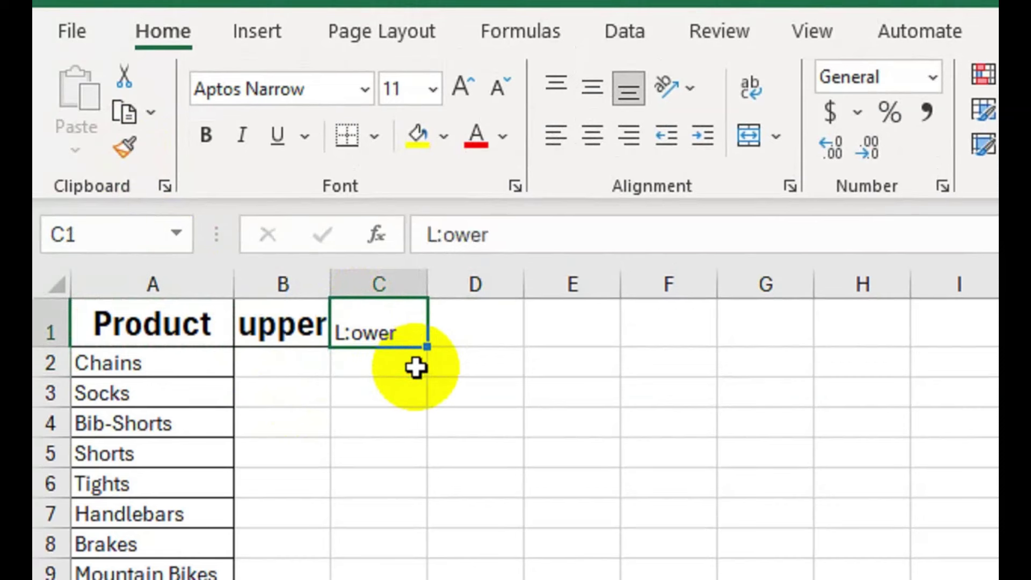
pyautogui.write('Lower')
pyautogui.press('Tab')
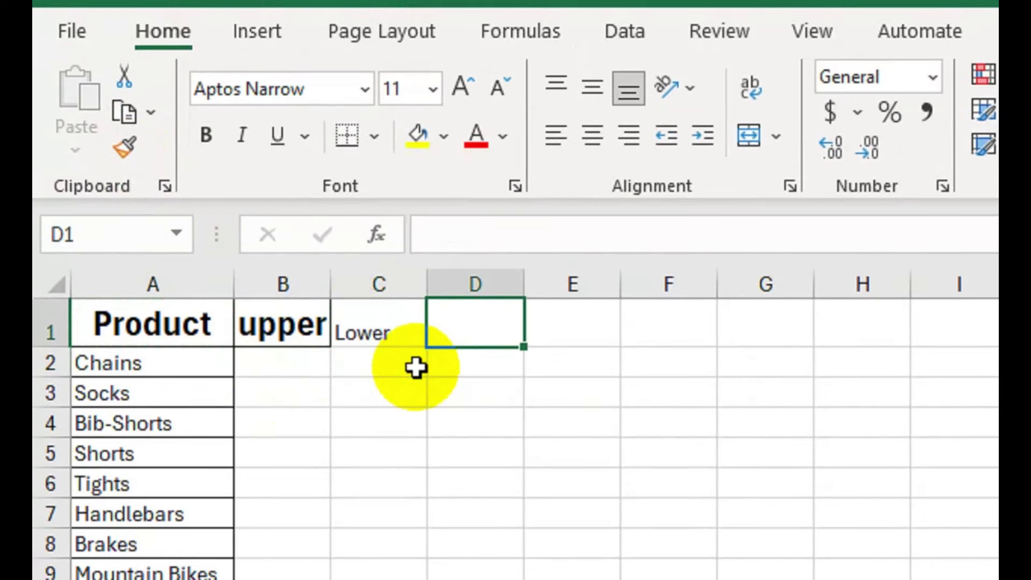
pyautogui.write('Pr')
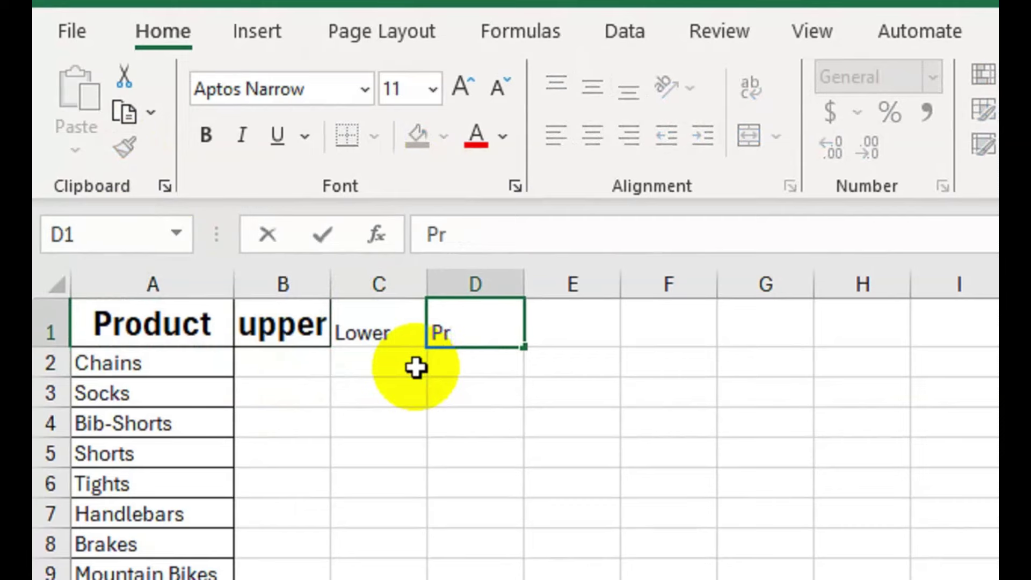
pyautogui.write('oper')
pyautogui.click(416, 367)
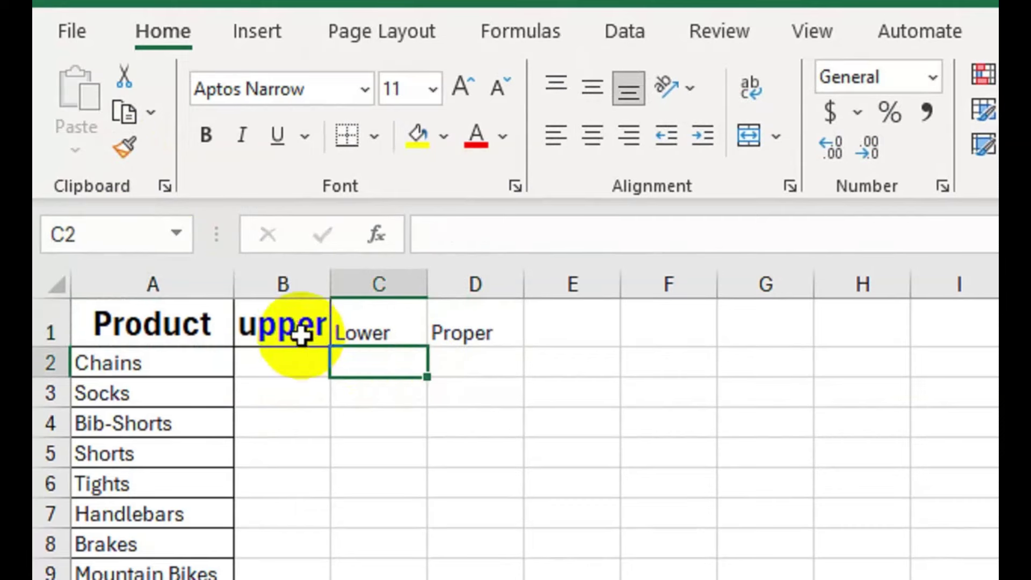
# Paint the upper header's formatting onto Lower and Proper, and widen column D to fit.
pyautogui.click(293, 333)
pyautogui.click(124, 163)
pyautogui.moveTo(343, 344); pyautogui.dragTo(476, 355)
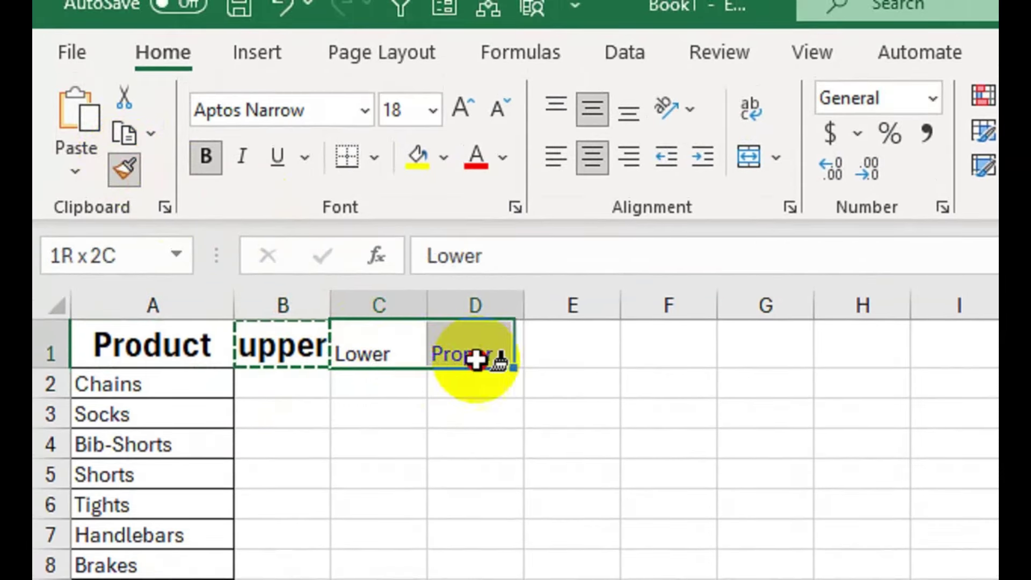
pyautogui.moveTo(523, 304); pyautogui.dragTo(554, 296)
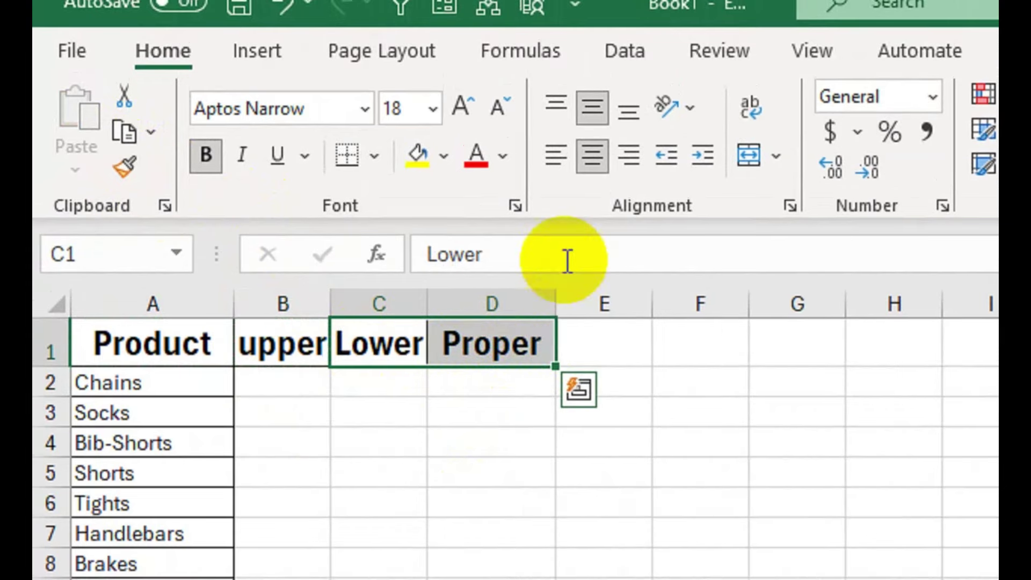
pyautogui.click(317, 395)
pyautogui.click(322, 385)
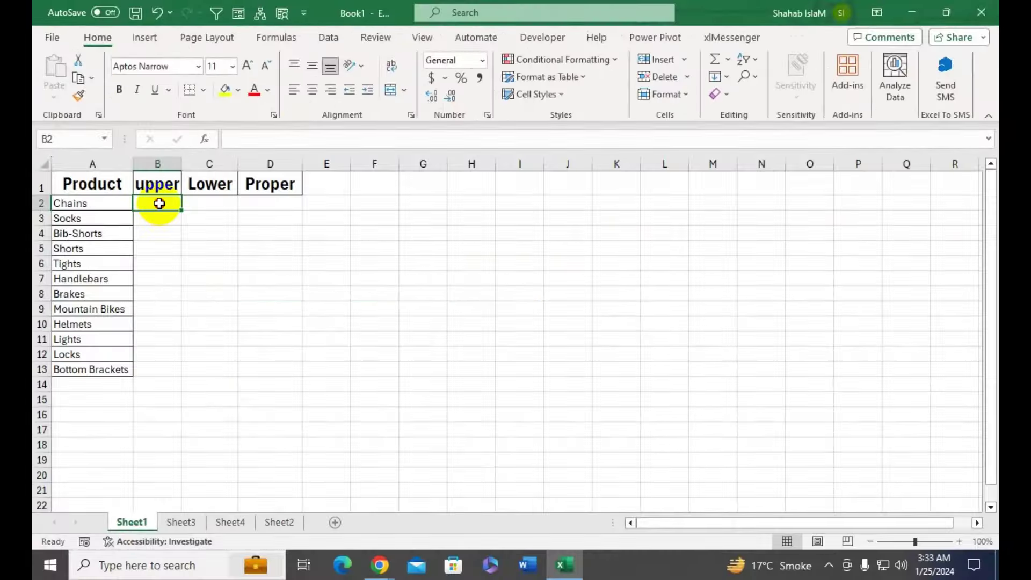
# Give the empty block B2:D13 all grid borders.
pyautogui.moveTo(166, 220); pyautogui.dragTo(286, 389)
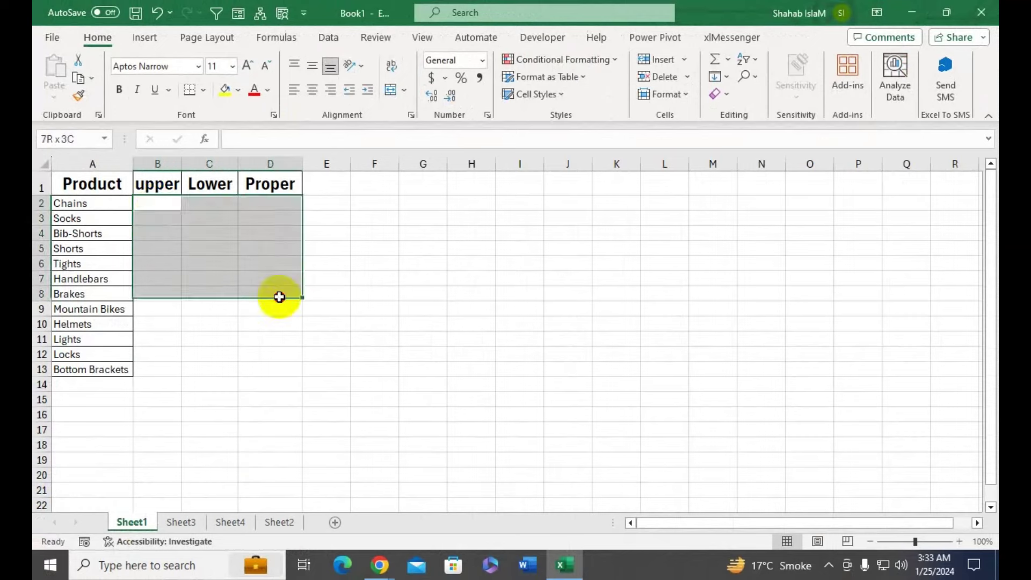
pyautogui.click(202, 90)
pyautogui.click(225, 236)
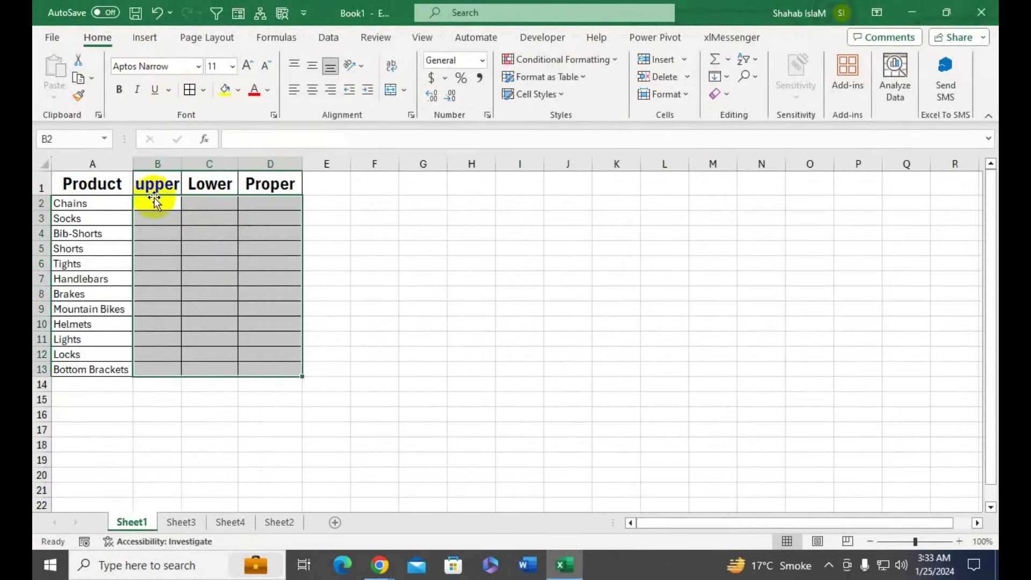
# Enter =UPPER(A2) in B2, fill it down to B13, and autofit column B.
pyautogui.click(152, 203)
pyautogui.write('=up')
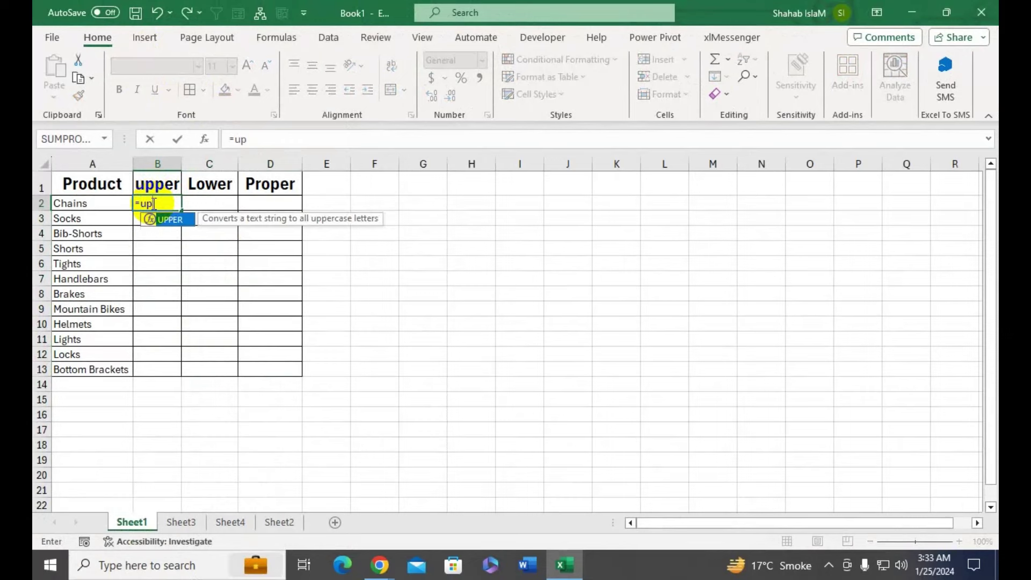
pyautogui.press('Tab')
pyautogui.press('Left')
pyautogui.write(')')
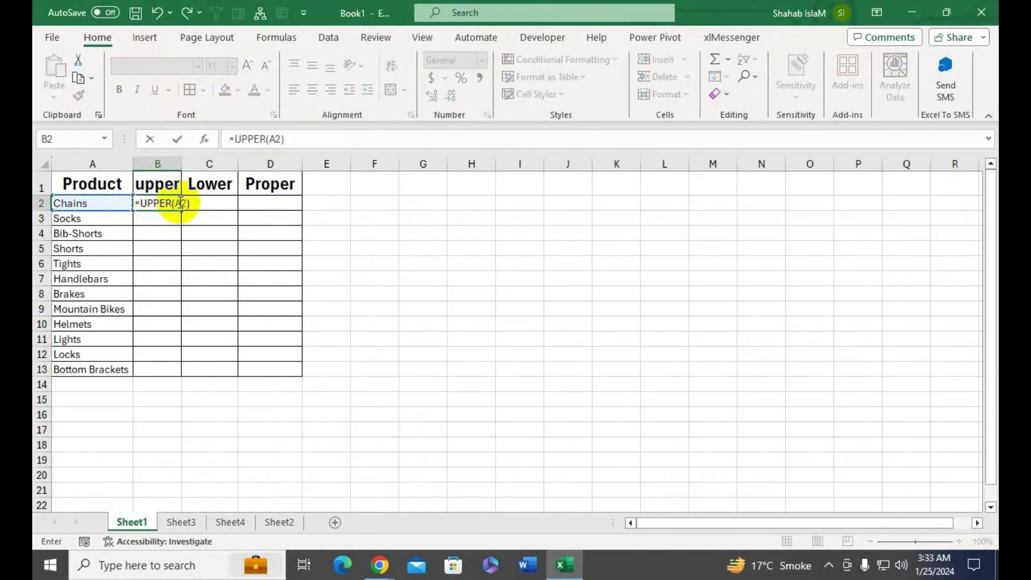
pyautogui.press('Return')
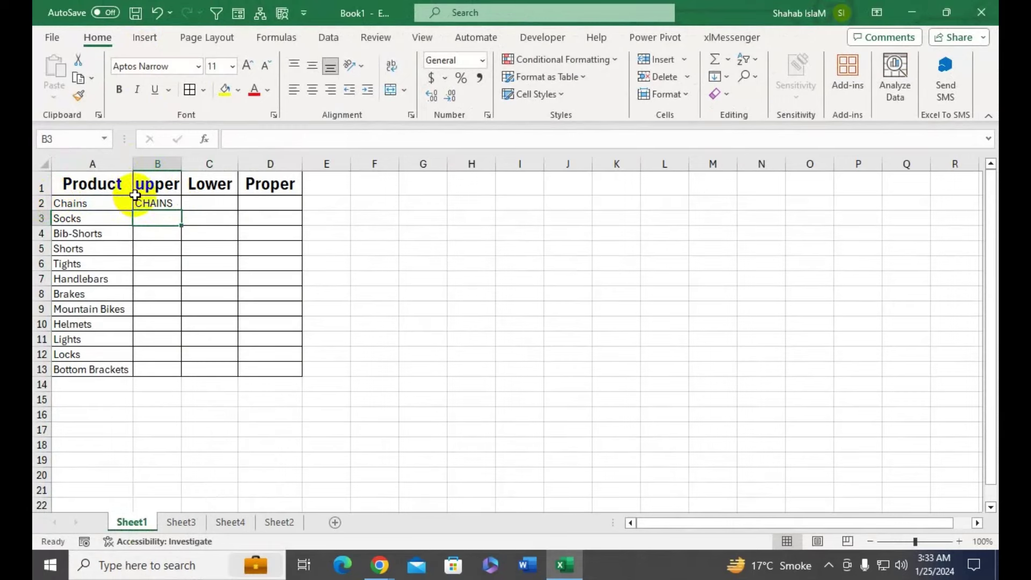
pyautogui.click(156, 202)
pyautogui.moveTo(185, 209); pyautogui.dragTo(184, 376)
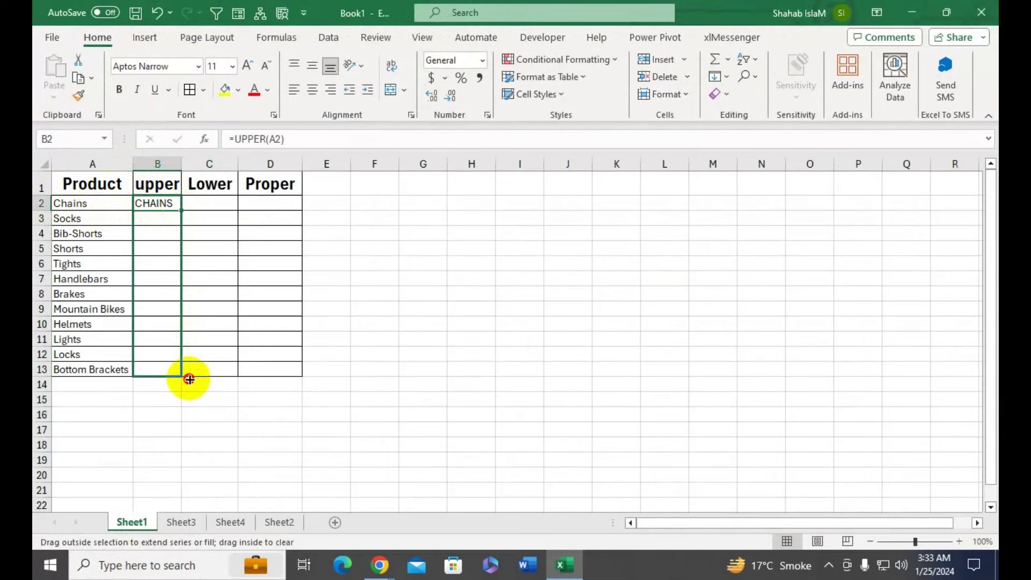
pyautogui.click(200, 203)
pyautogui.doubleClick(181, 164)
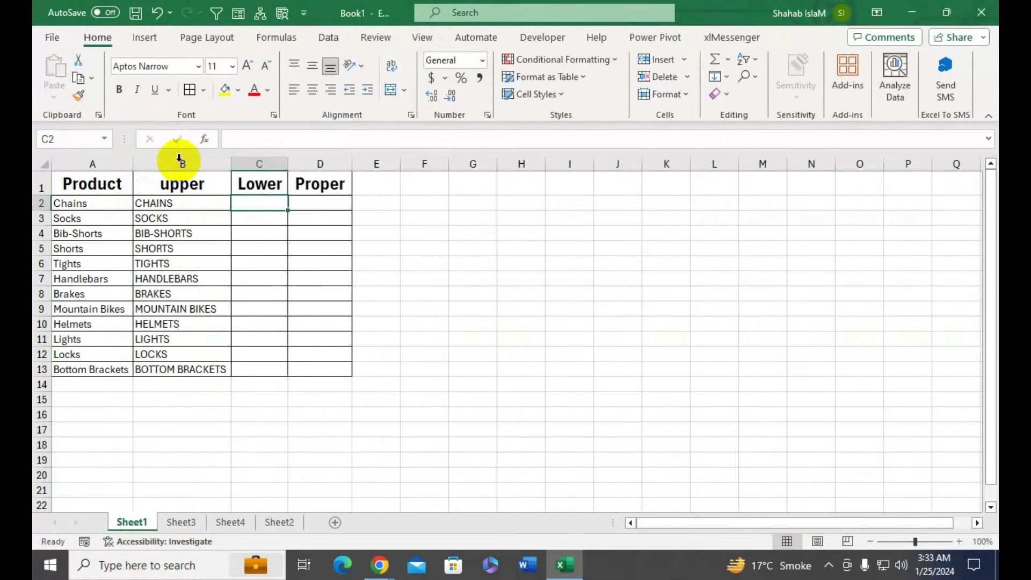
# Enter =LOWER(B2) in C2, fill it down to row 13, and autofit column C.
pyautogui.write('=')
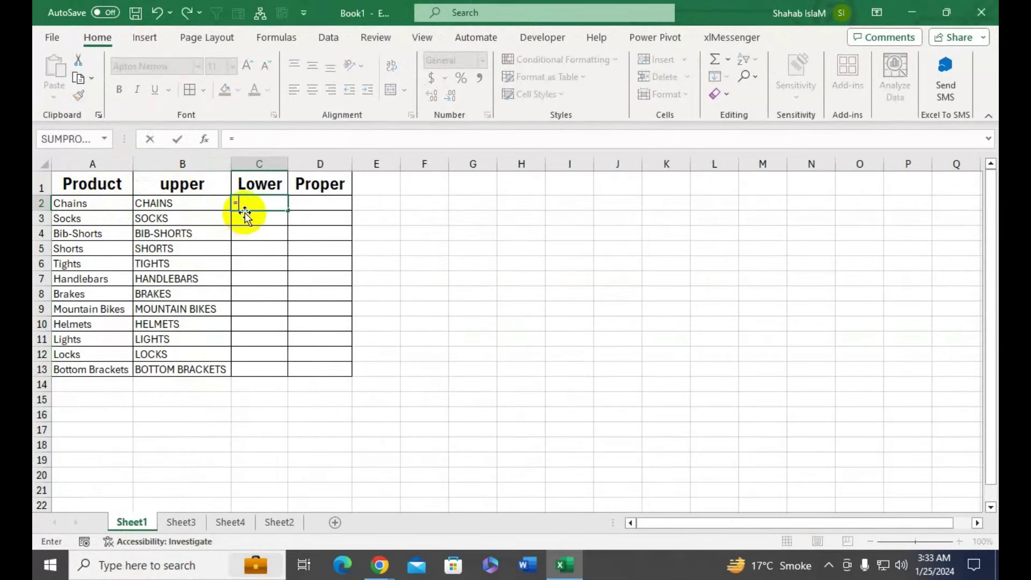
pyautogui.write('lower')
pyautogui.doubleClick(247, 219)
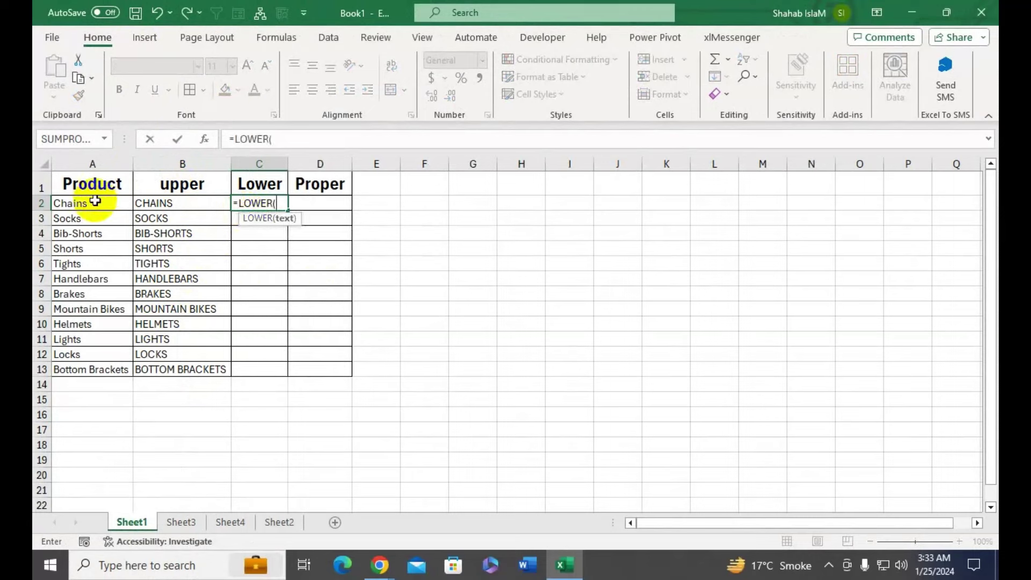
pyautogui.click(152, 203)
pyautogui.write(')')
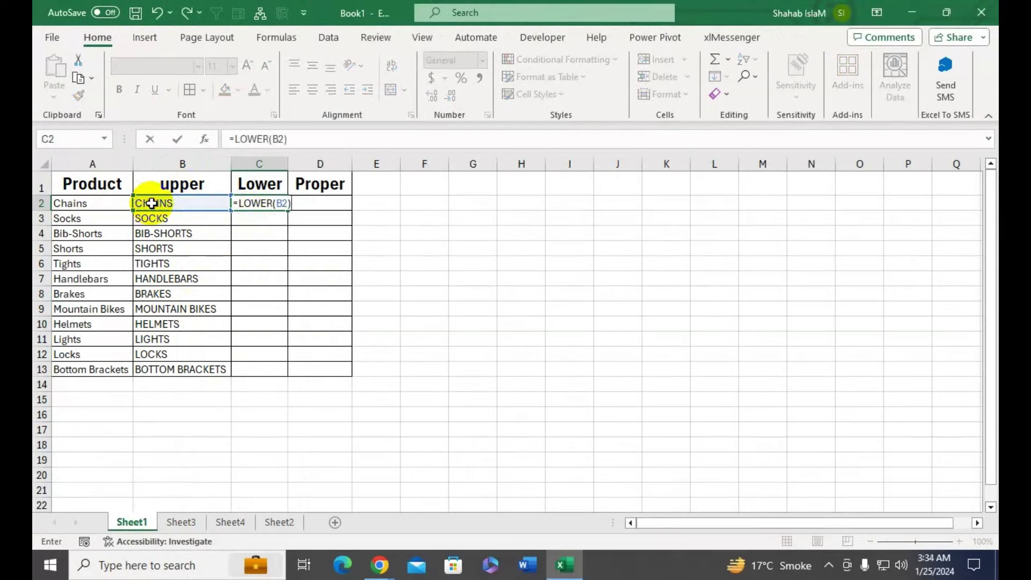
pyautogui.press('Return')
pyautogui.click(252, 204)
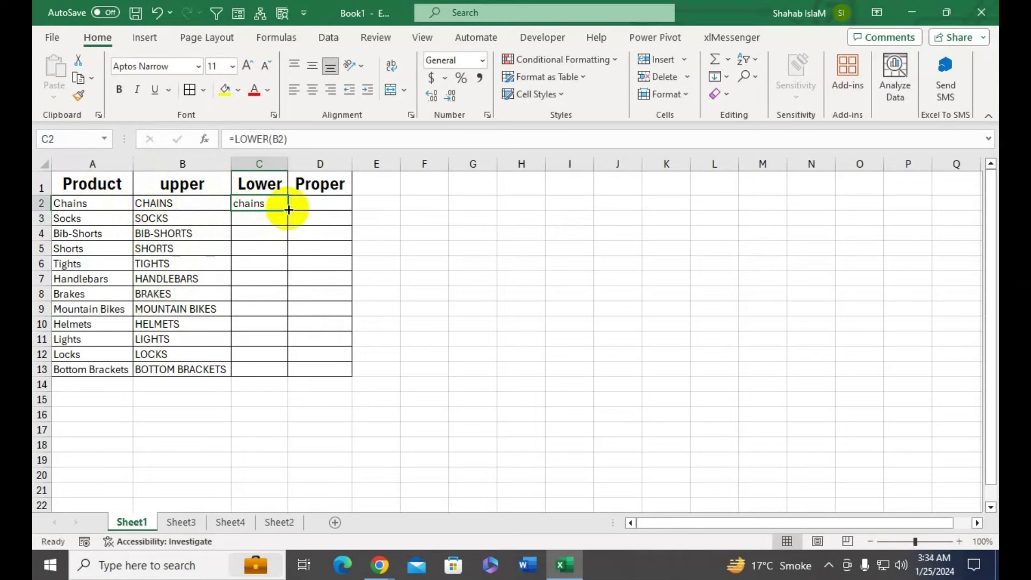
pyautogui.moveTo(287, 210); pyautogui.dragTo(294, 370)
pyautogui.click(322, 207)
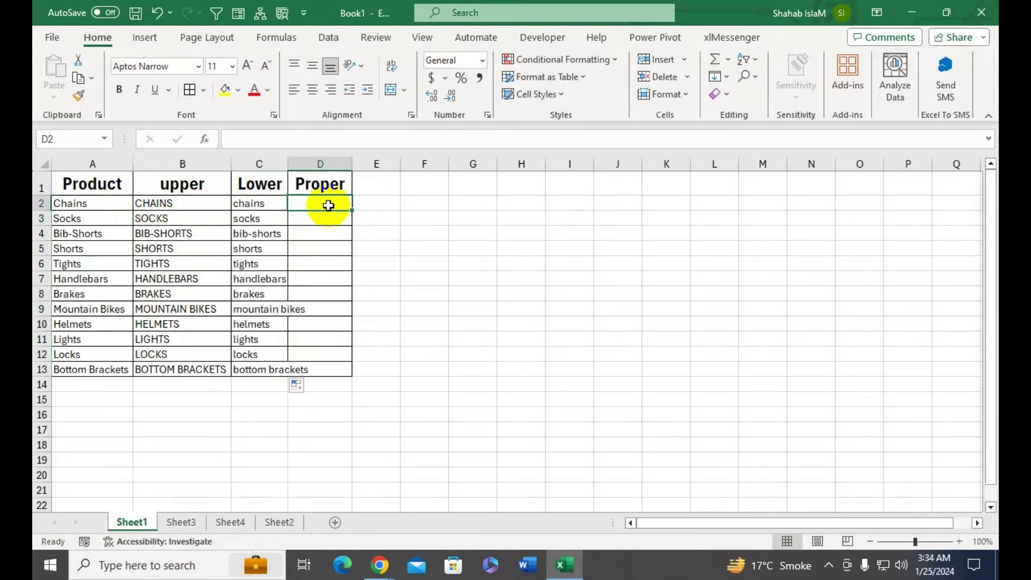
pyautogui.doubleClick(287, 164)
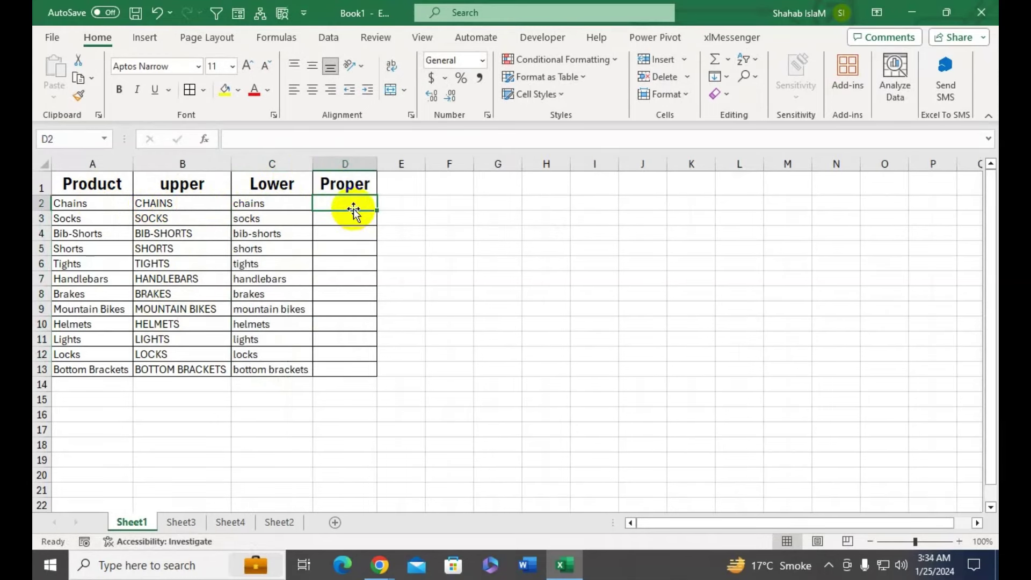
# Enter =PROPER(C2) in D2 and fill it down to D13.
pyautogui.write('=pr')
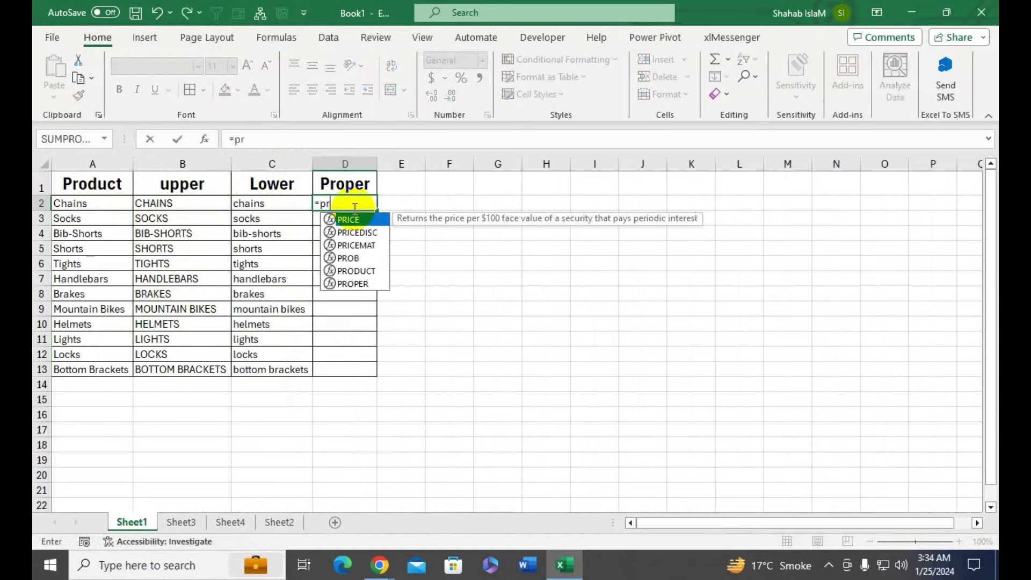
pyautogui.write('o')
pyautogui.press('Down')
pyautogui.press('Down')
pyautogui.press('Tab')
pyautogui.press('Left')
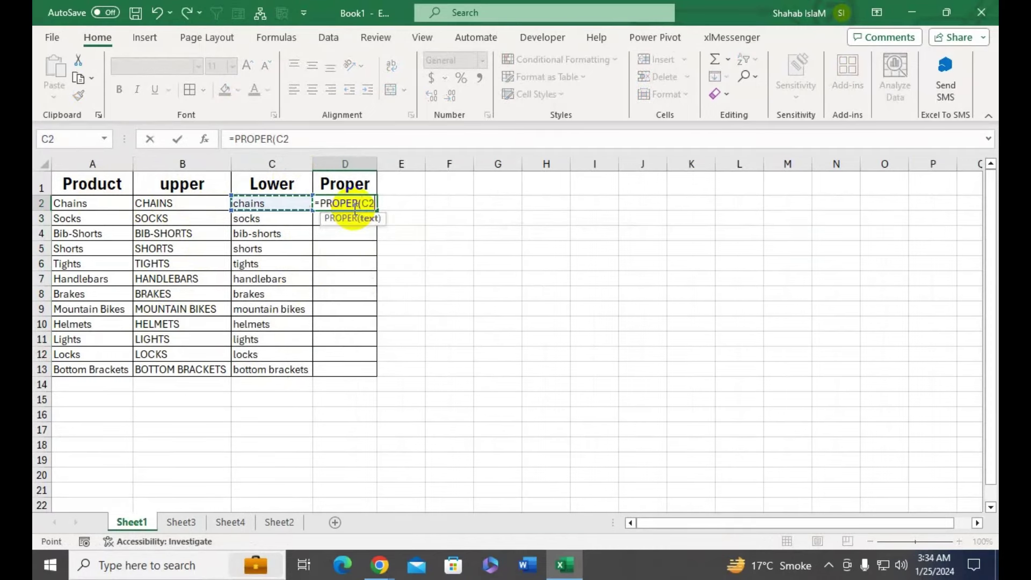
pyautogui.write(')')
pyautogui.press('Return')
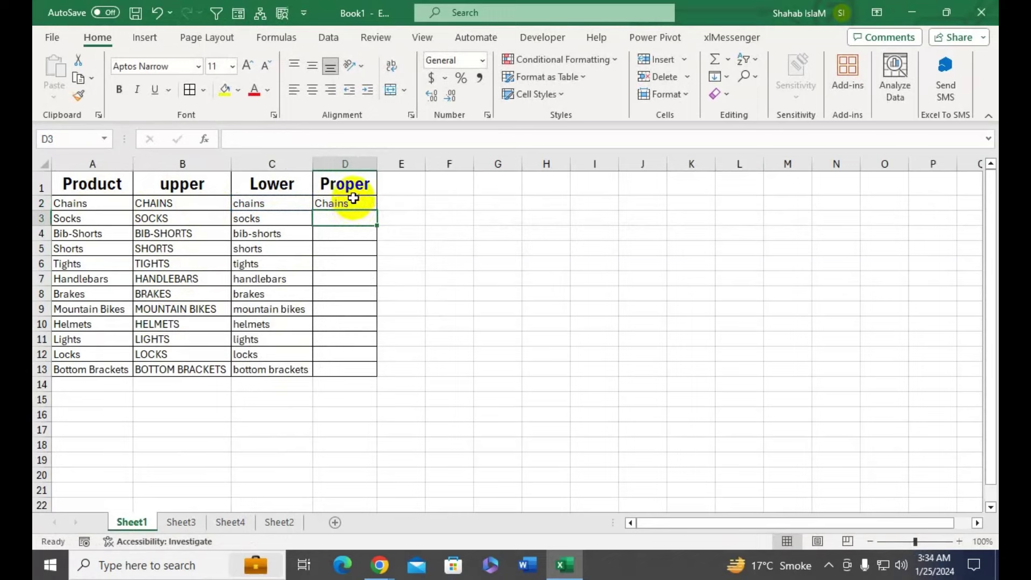
pyautogui.click(354, 198)
pyautogui.moveTo(377, 210); pyautogui.dragTo(370, 372)
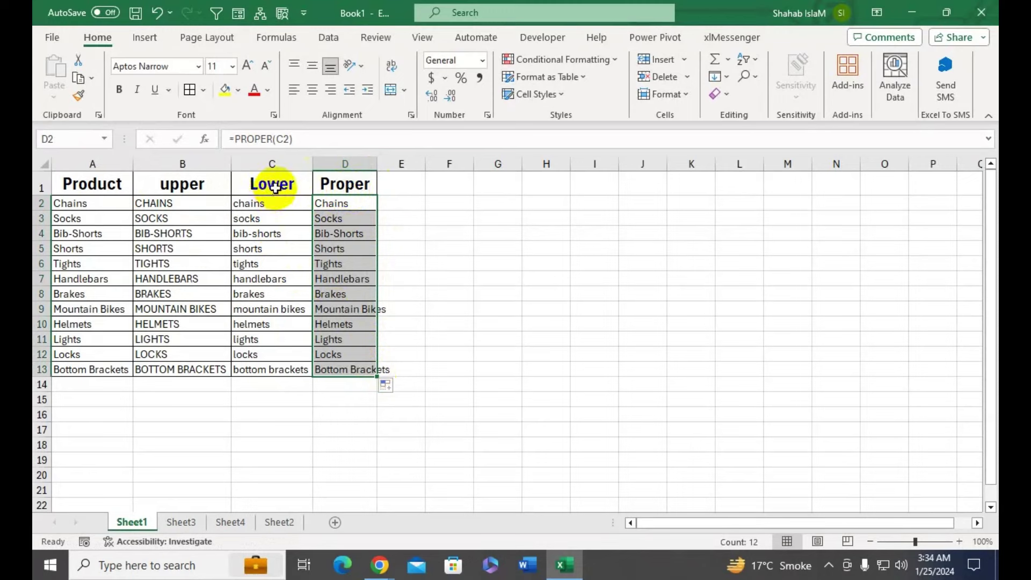
# Copy the proper-case names in D2:D13 and paste them back as plain values.
pyautogui.click(91, 79)
pyautogui.click(94, 98)
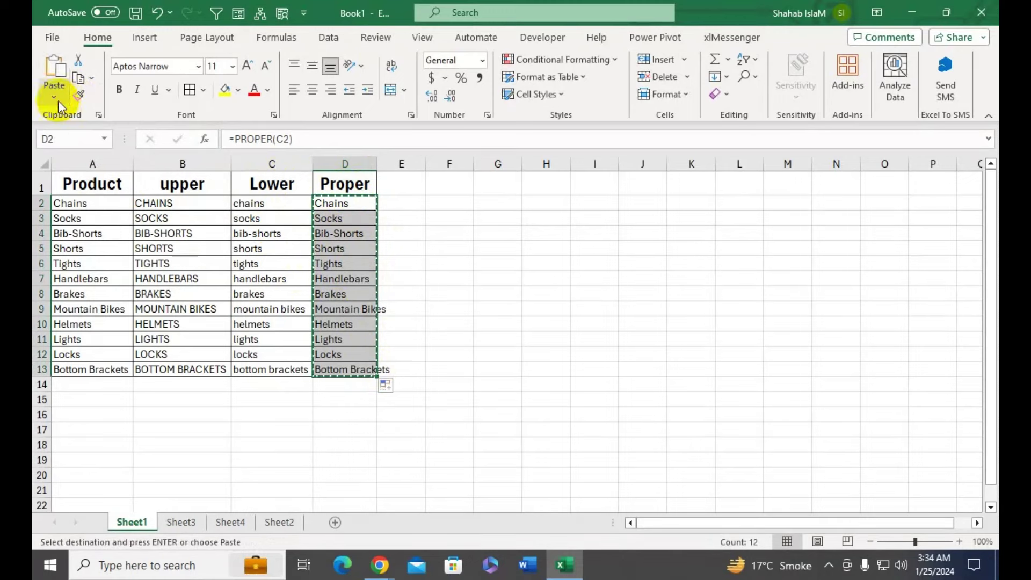
pyautogui.click(54, 97)
pyautogui.click(56, 210)
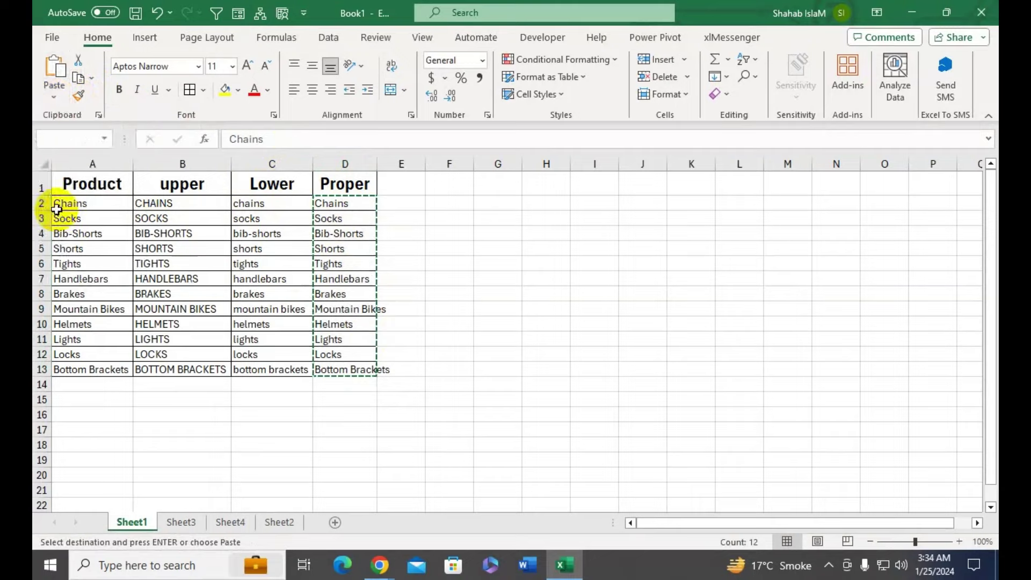
# Delete columns A to C and autofit the remaining column A.
pyautogui.moveTo(272, 164); pyautogui.dragTo(92, 164)
pyautogui.rightClick(113, 167)
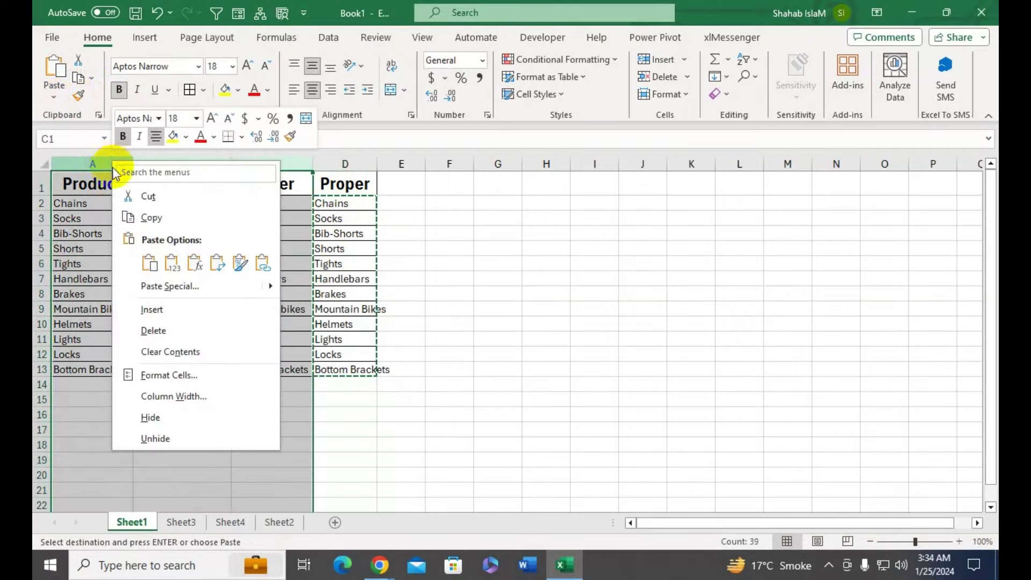
pyautogui.click(134, 331)
pyautogui.click(133, 325)
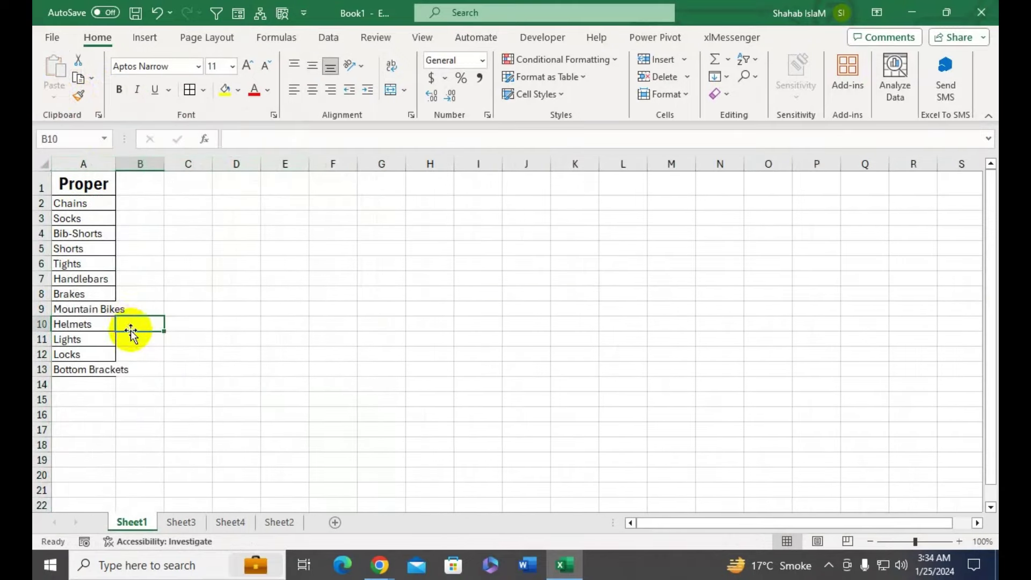
pyautogui.doubleClick(115, 163)
pyautogui.click(127, 260)
# Enter a person's name in C5, then undo a stray replacement entry.
pyautogui.keyDown('ctrl'); pyautogui.scroll(10, 126, 259); pyautogui.keyUp('ctrl')
pyautogui.click(268, 261)
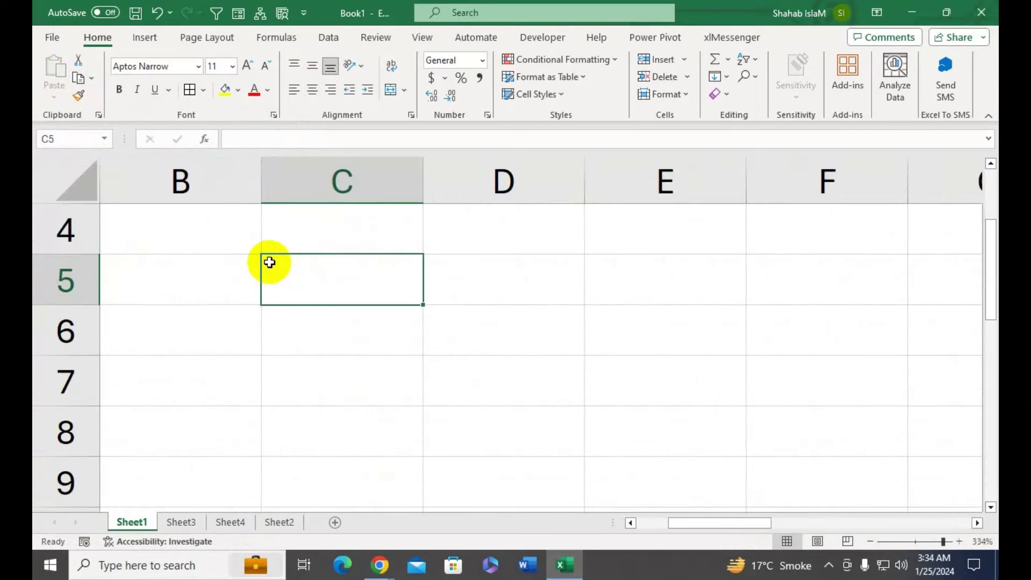
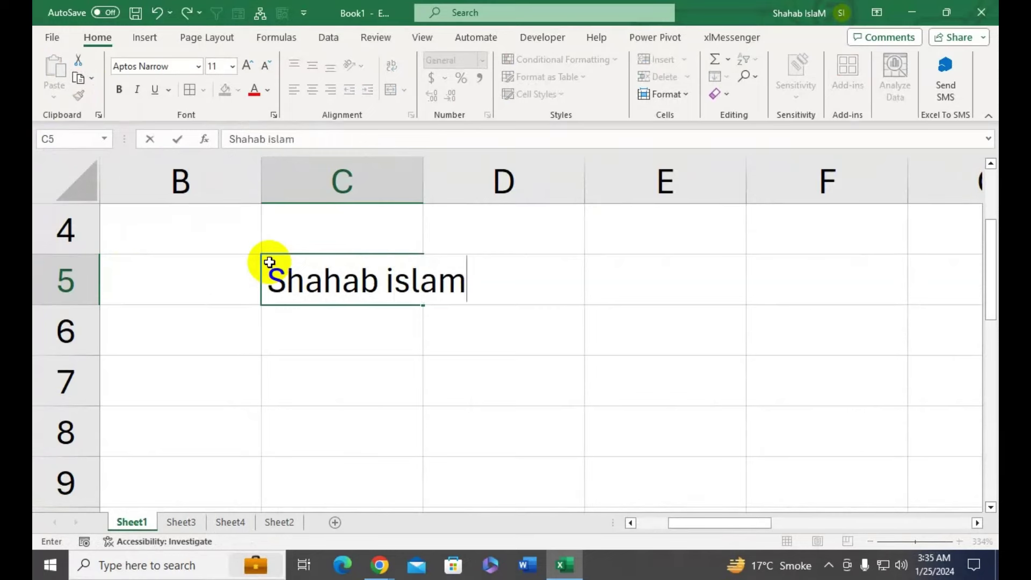
pyautogui.press('Return')
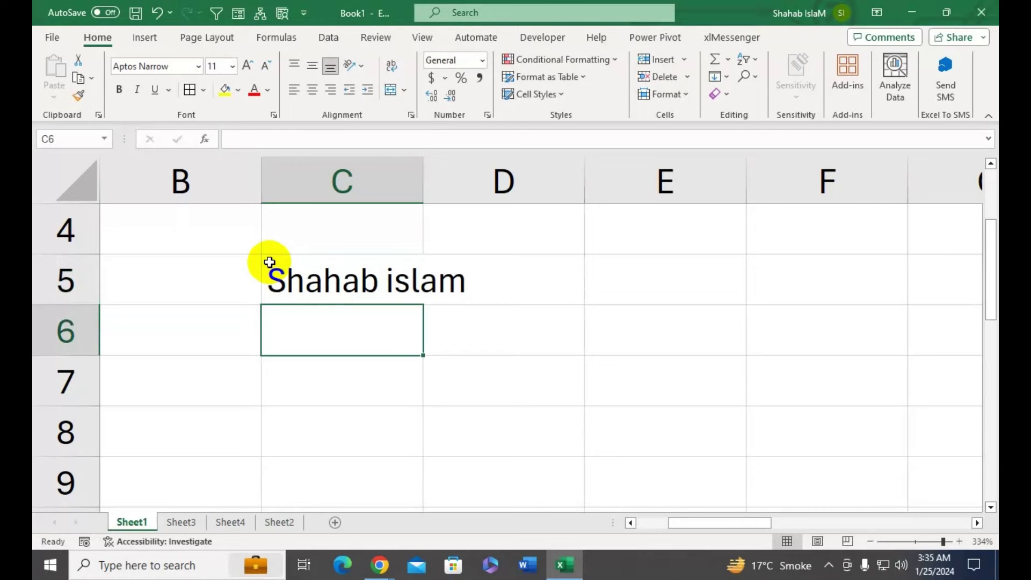
pyautogui.click(270, 262)
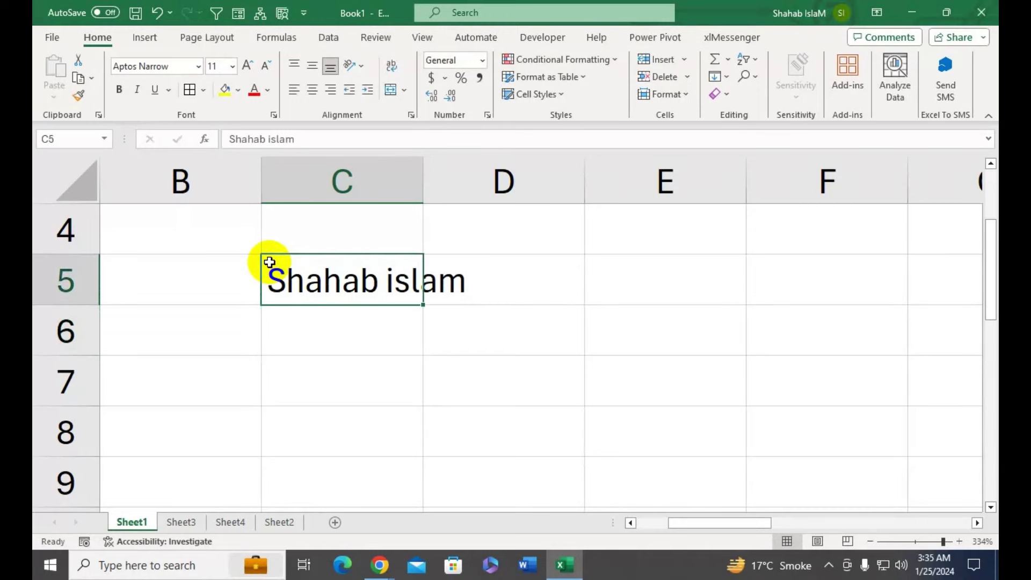
pyautogui.write('d')
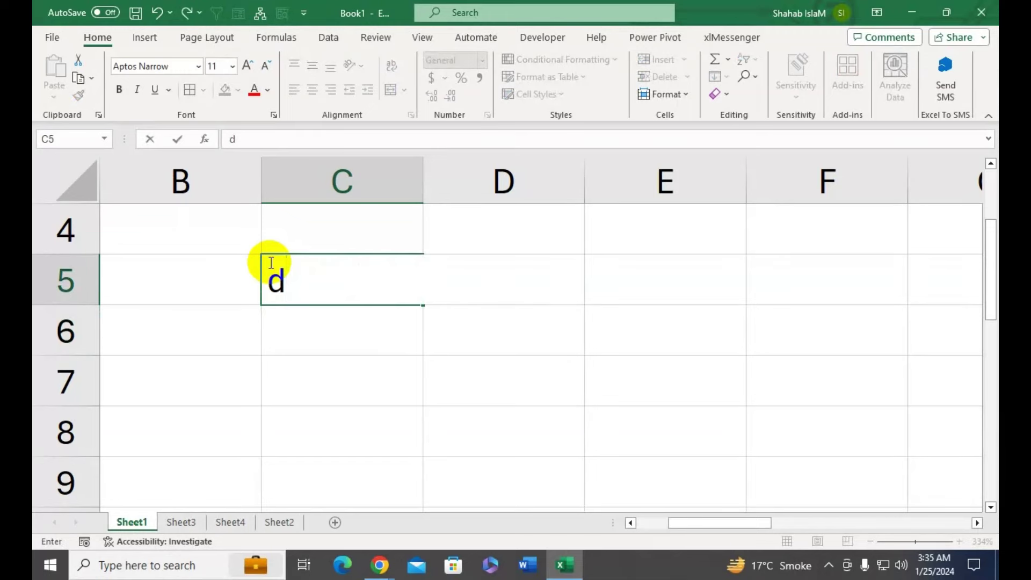
pyautogui.press('Return')
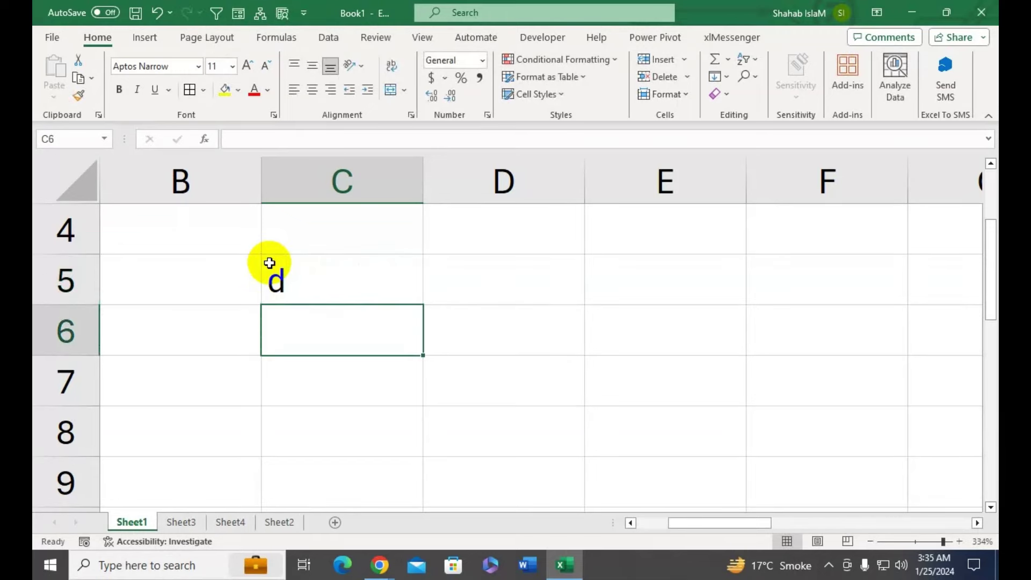
pyautogui.hotkey('ctrl', 'z')
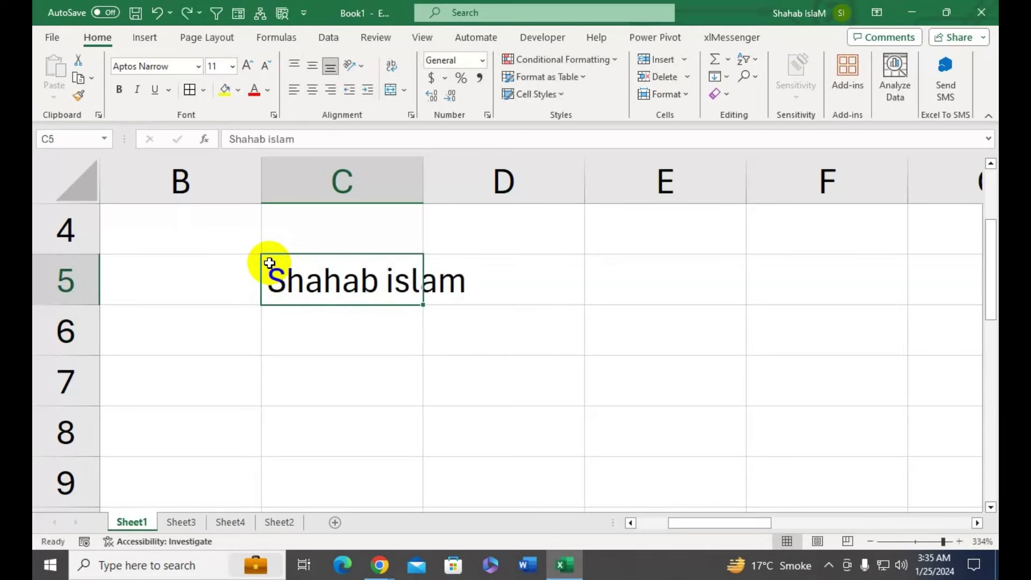
# Add a second line 'Subcribe Like & Share' below the name in C5.
pyautogui.press('F2')
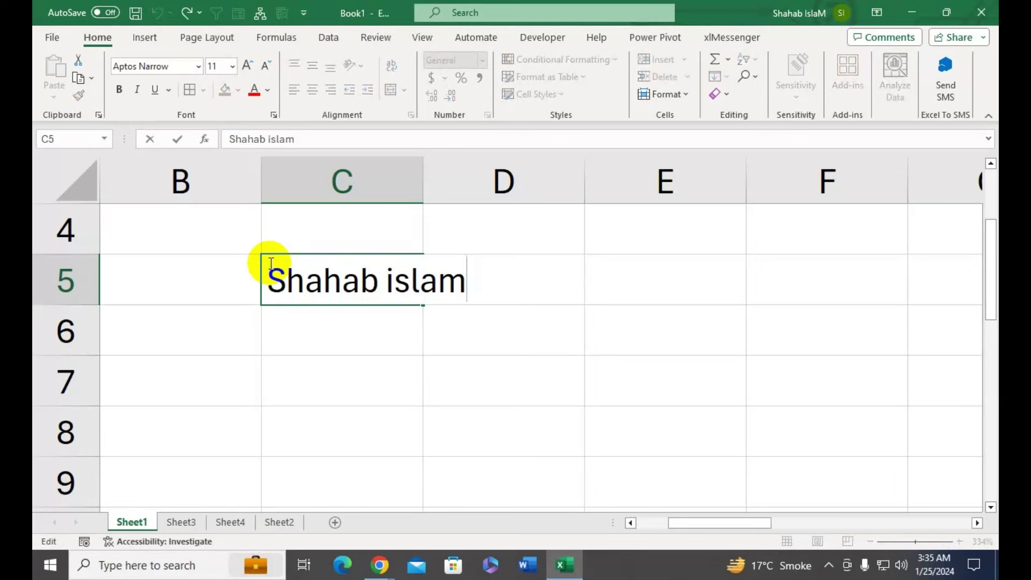
pyautogui.press('Return')
pyautogui.doubleClick(357, 266)
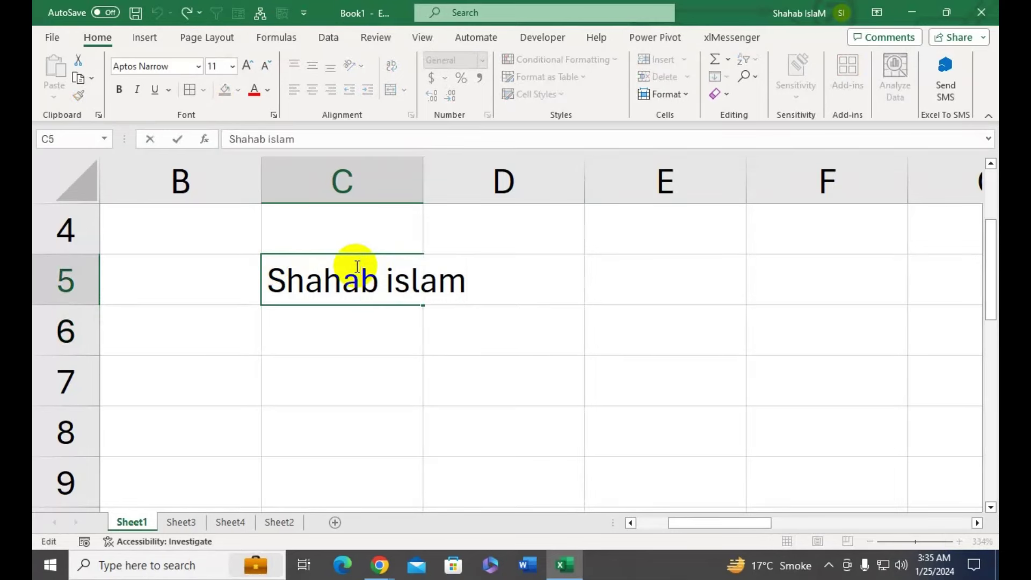
pyautogui.click(475, 288)
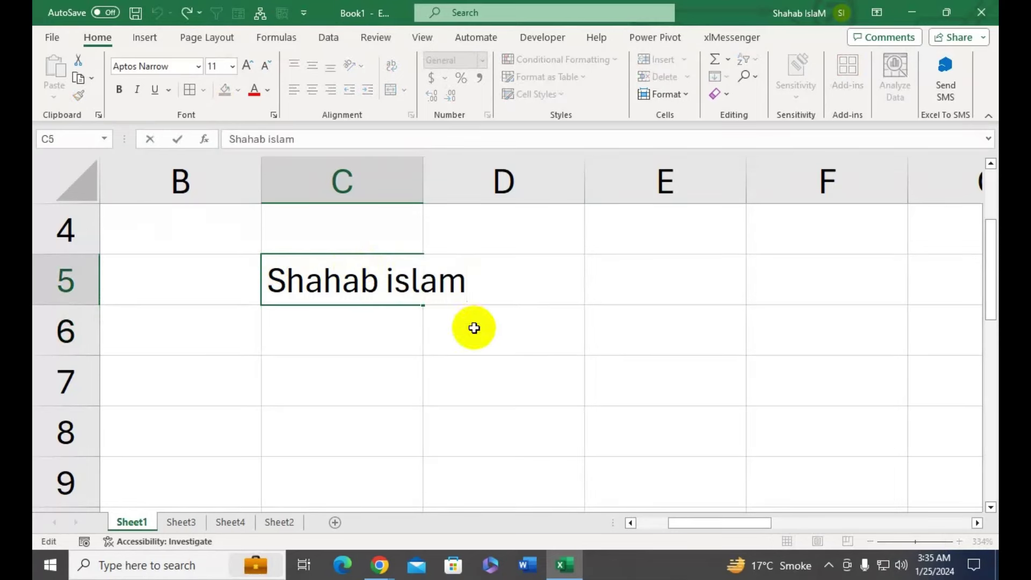
pyautogui.hotkey('alt', 'Return')
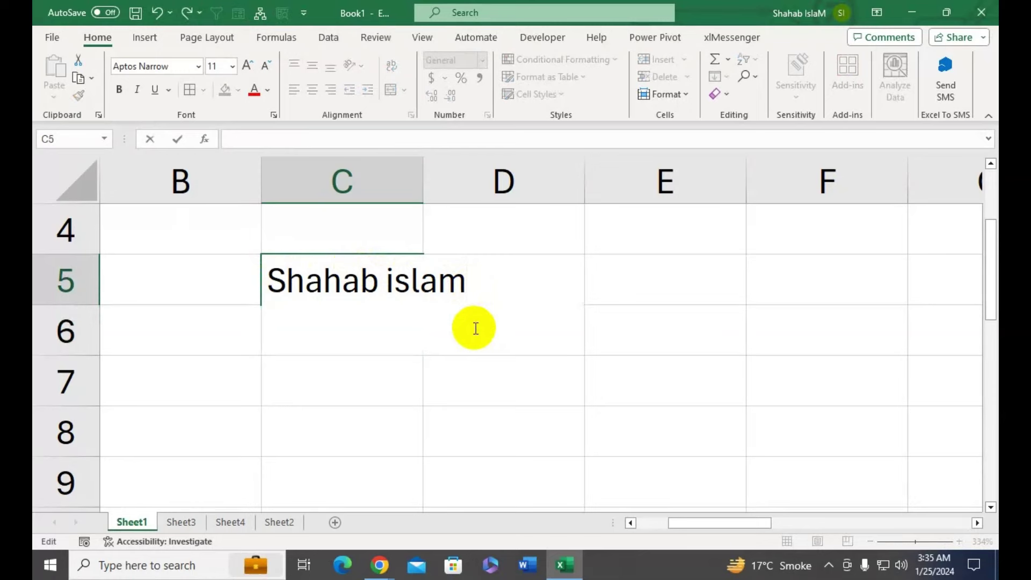
pyautogui.write('Subcr')
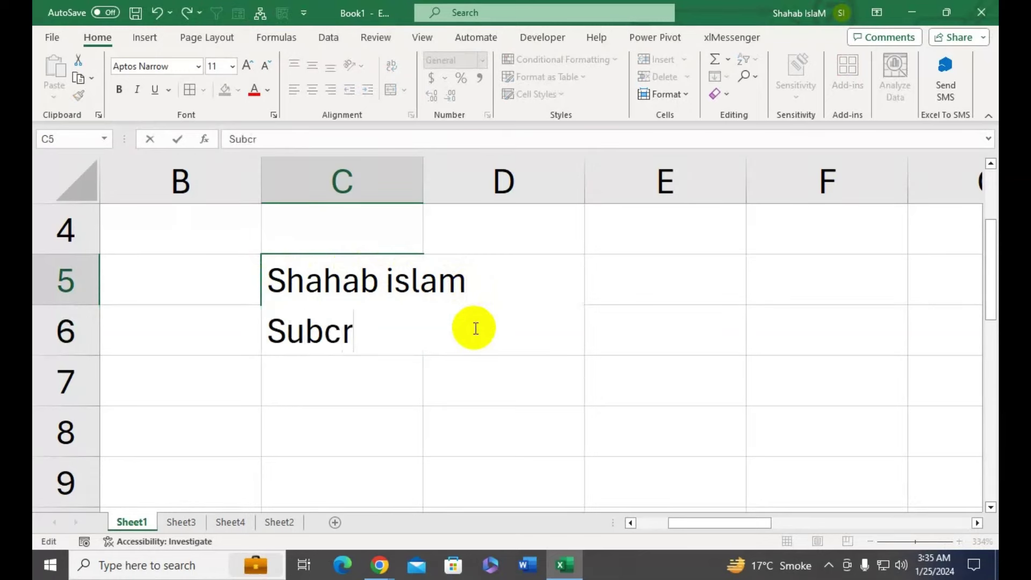
pyautogui.write('be ')
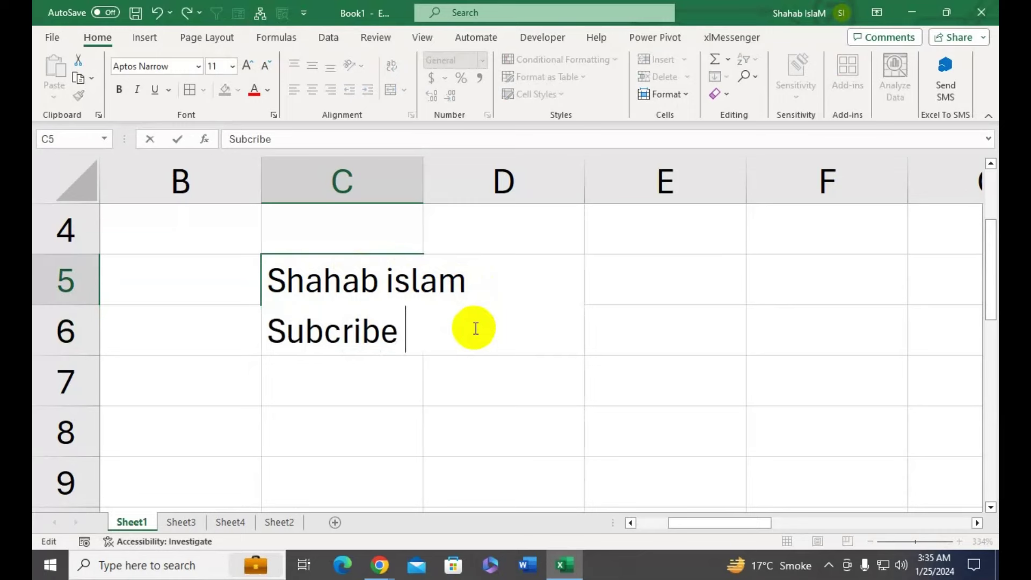
pyautogui.write('ike')
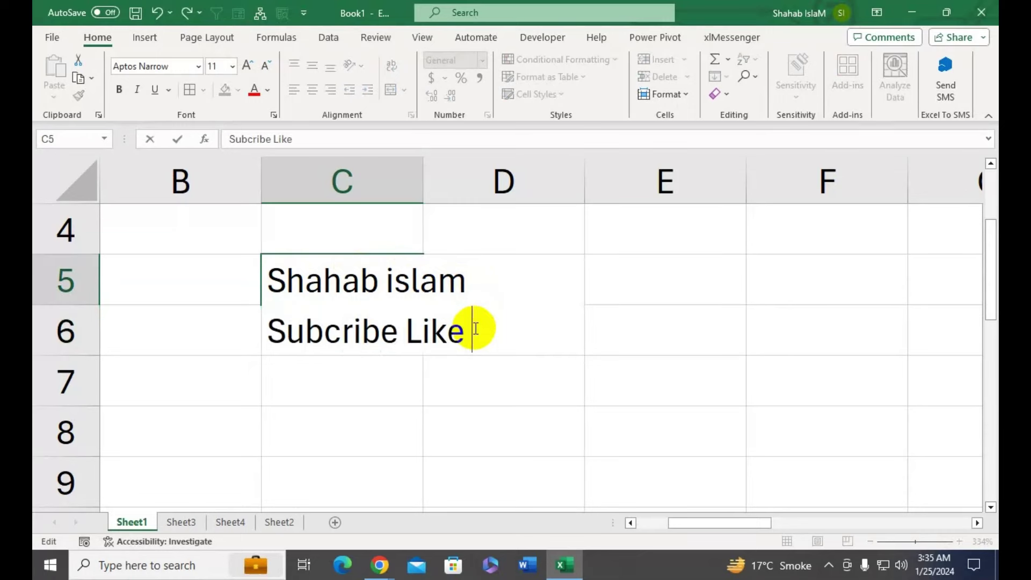
pyautogui.write(' ^')
pyautogui.write('&')
pyautogui.write('Share')
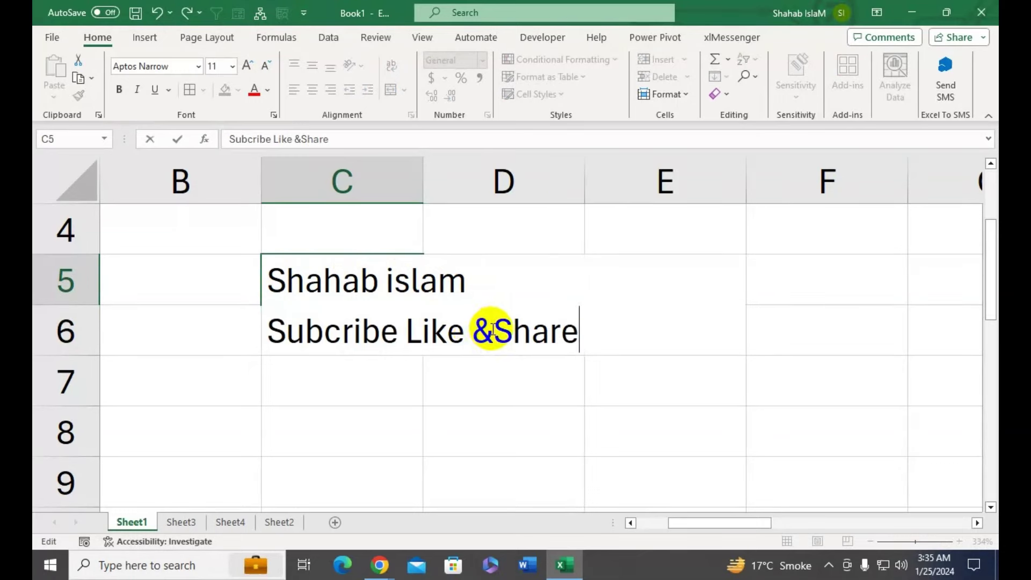
pyautogui.click(491, 331)
# Widen column C so both lines fit, then apply Middle Align and Center to C5.
pyautogui.moveTo(362, 359); pyautogui.dragTo(379, 338)
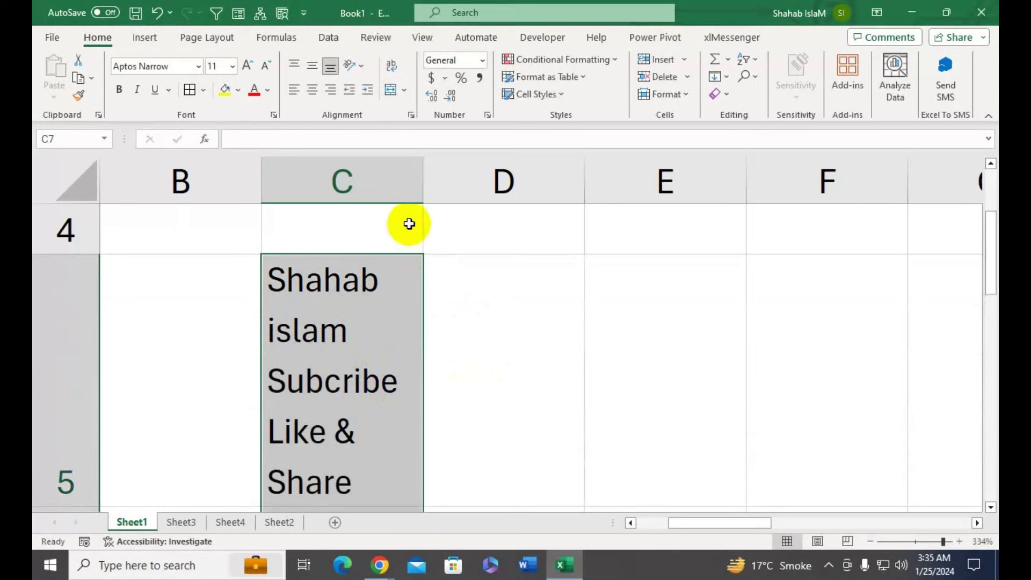
pyautogui.moveTo(423, 183); pyautogui.dragTo(602, 182)
pyautogui.click(401, 288)
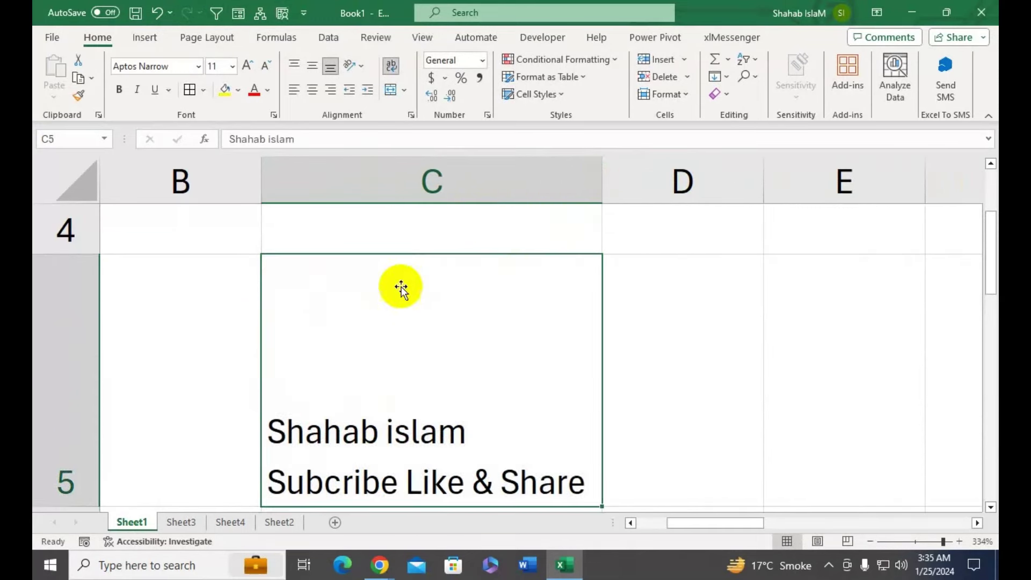
pyautogui.click(313, 67)
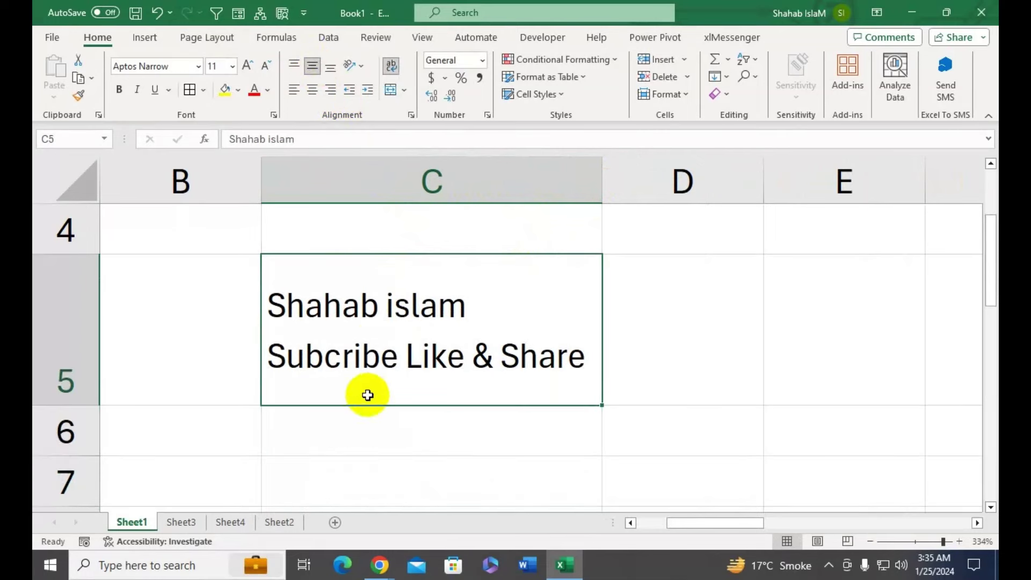
pyautogui.click(312, 90)
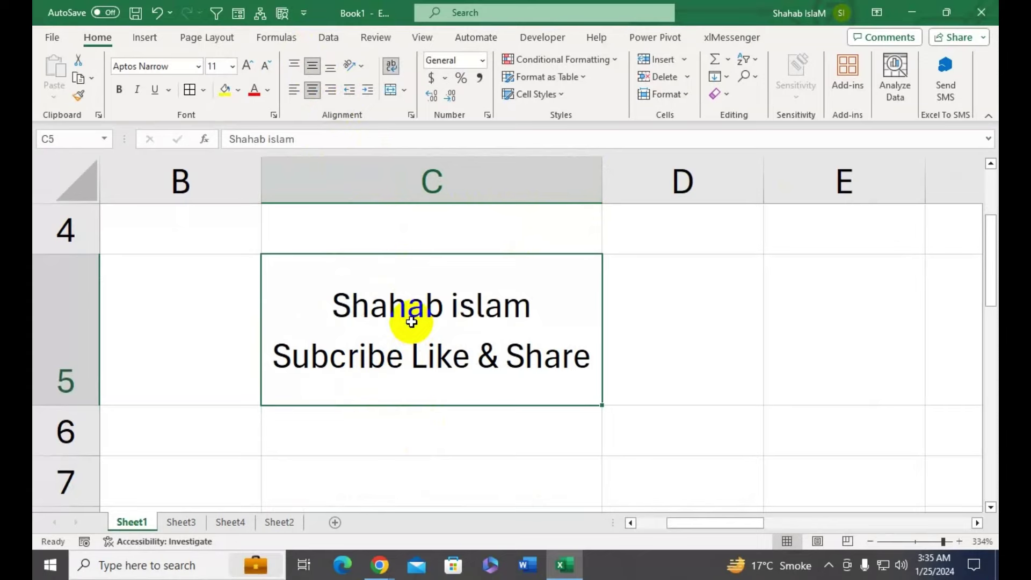
pyautogui.click(403, 417)
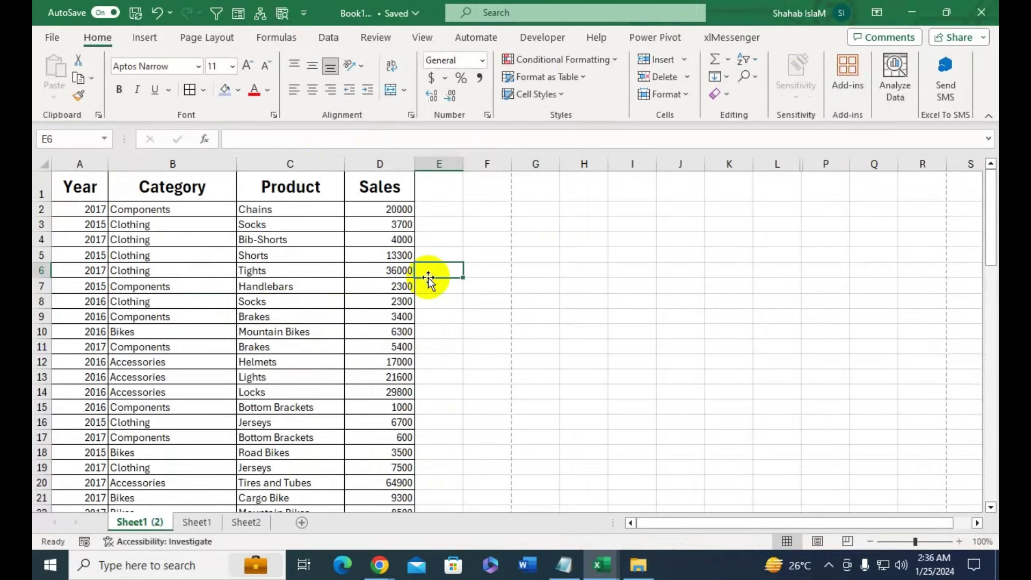
pyautogui.hotkey('ctrl', 's')
pyautogui.click(200, 213)
pyautogui.moveTo(497, 333)
pyautogui.mouseDown()
pyautogui.moveTo(508, 543)
pyautogui.moveTo(474, 390)
pyautogui.moveTo(466, 138)
pyautogui.mouseUp()
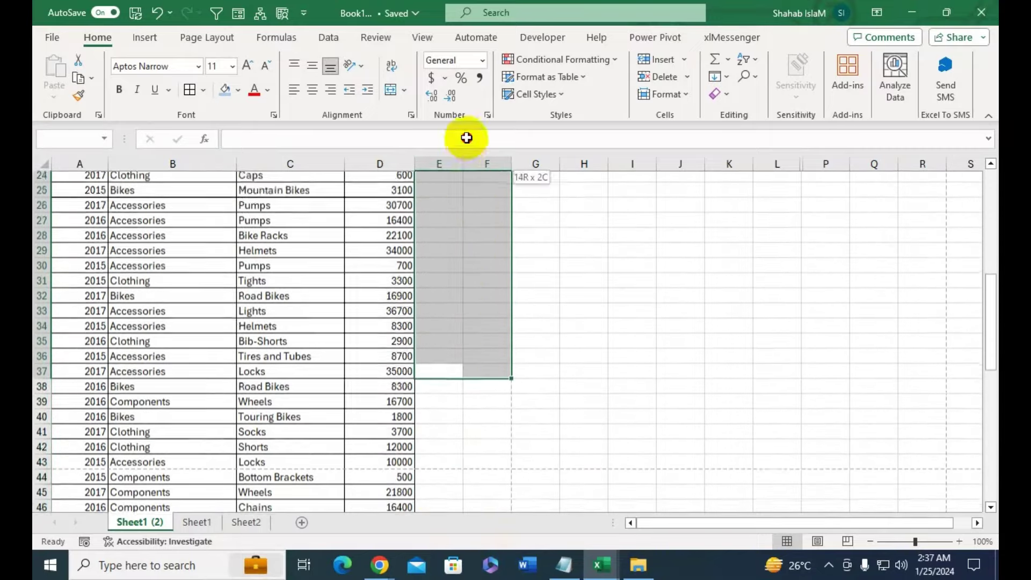
pyautogui.moveTo(466, 138); pyautogui.dragTo(465, 138)
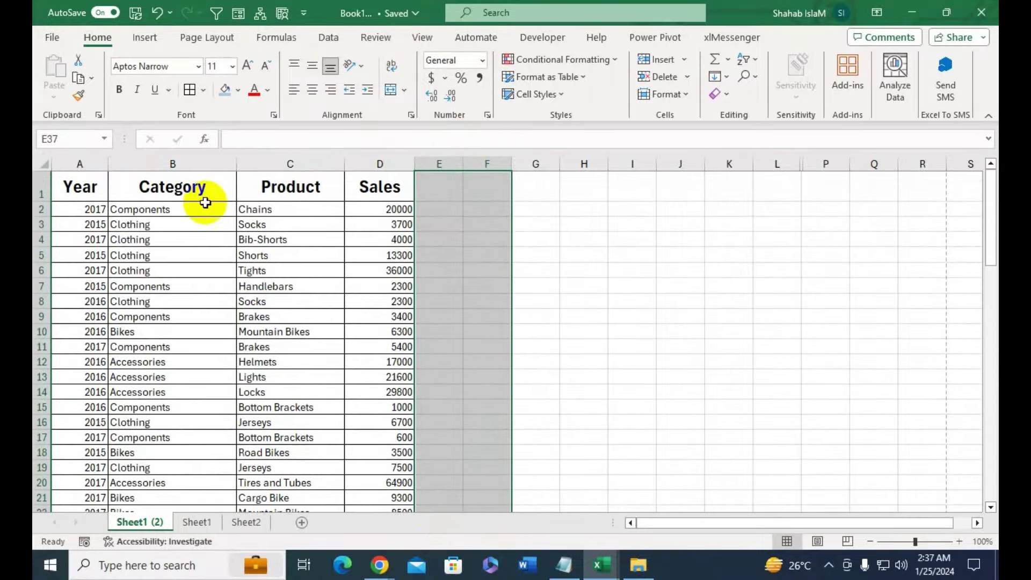
pyautogui.moveTo(651, 274); pyautogui.dragTo(995, 268)
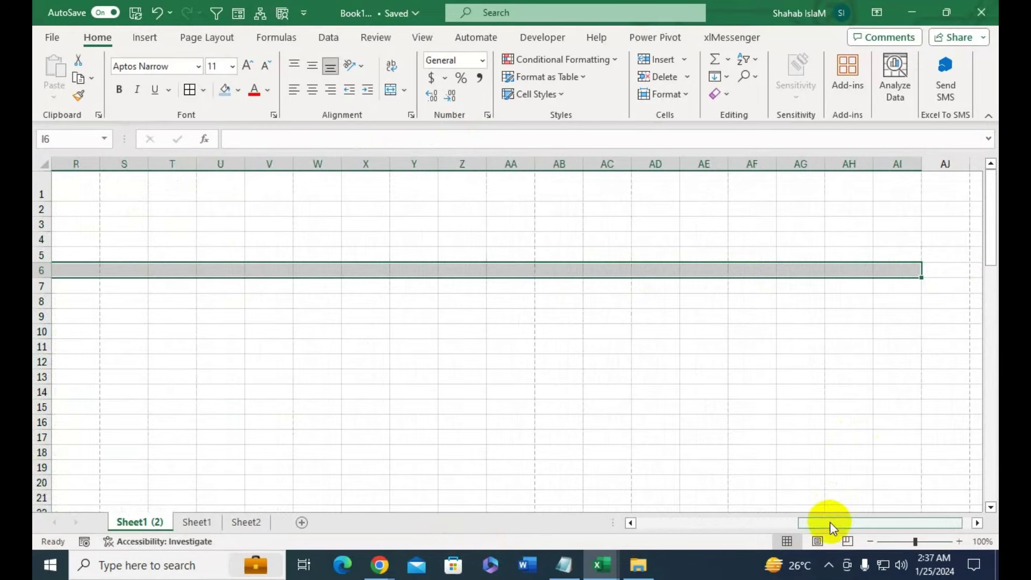
pyautogui.moveTo(832, 525); pyautogui.dragTo(569, 502)
pyautogui.click(303, 209)
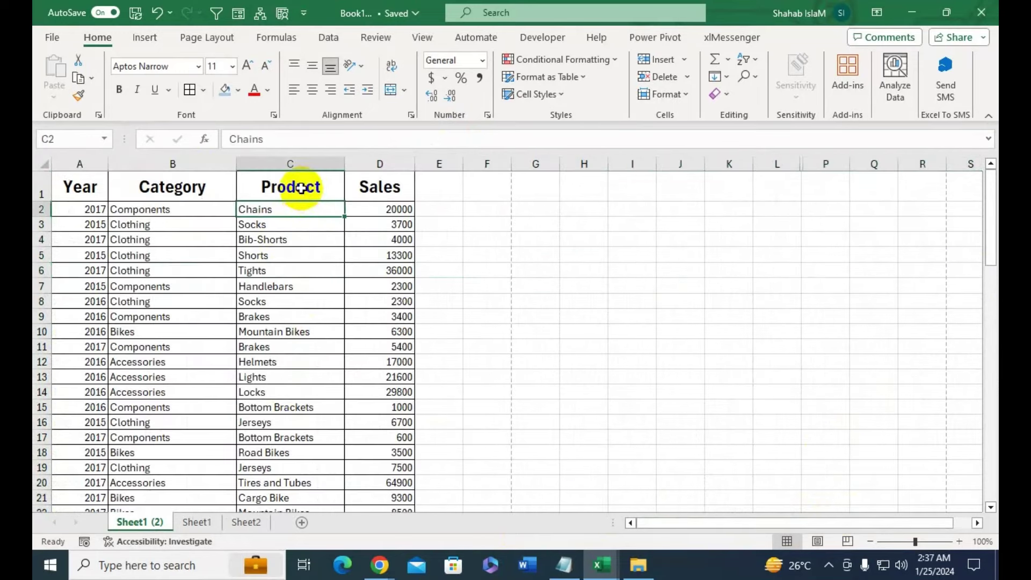
# Freeze the first column so the Year column stays visible while scrolling.
pyautogui.click(422, 37)
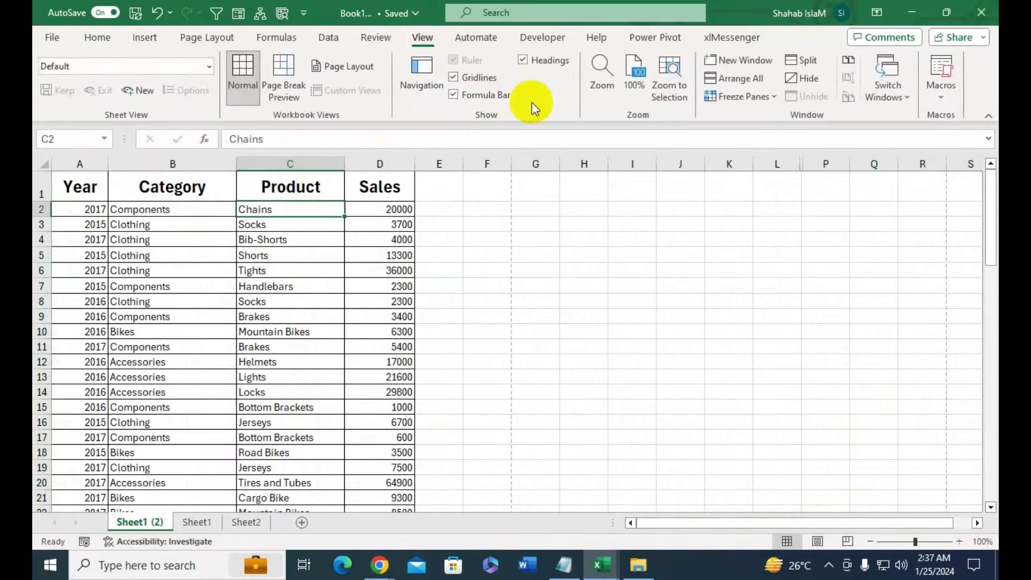
pyautogui.click(718, 97)
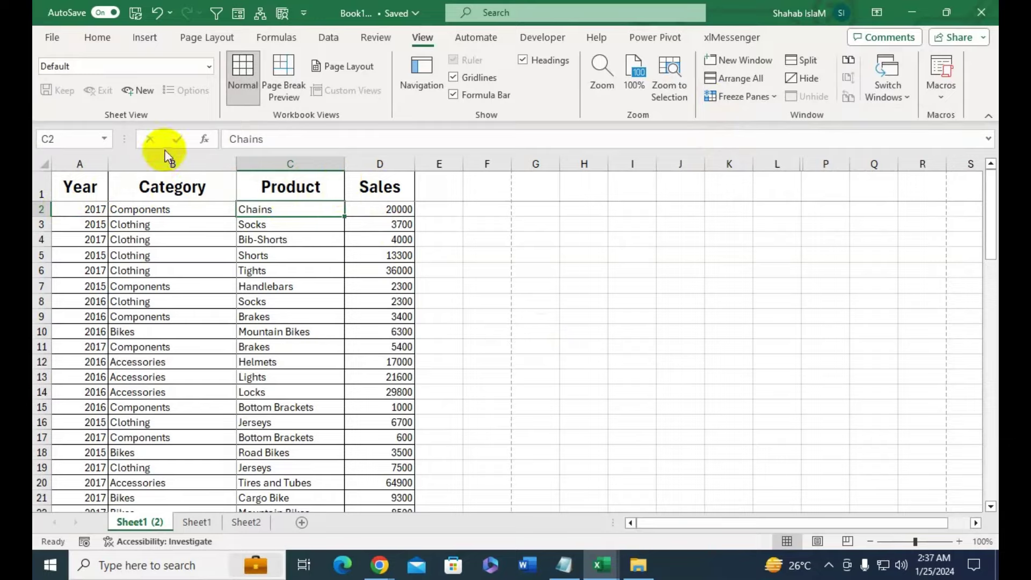
pyautogui.moveTo(141, 225); pyautogui.dragTo(141, 525)
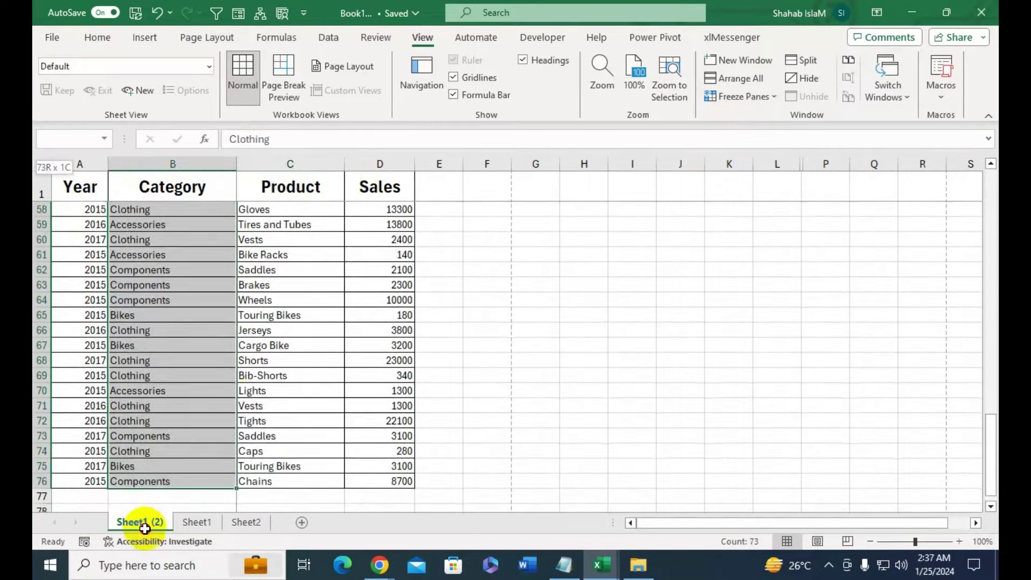
pyautogui.click(734, 100)
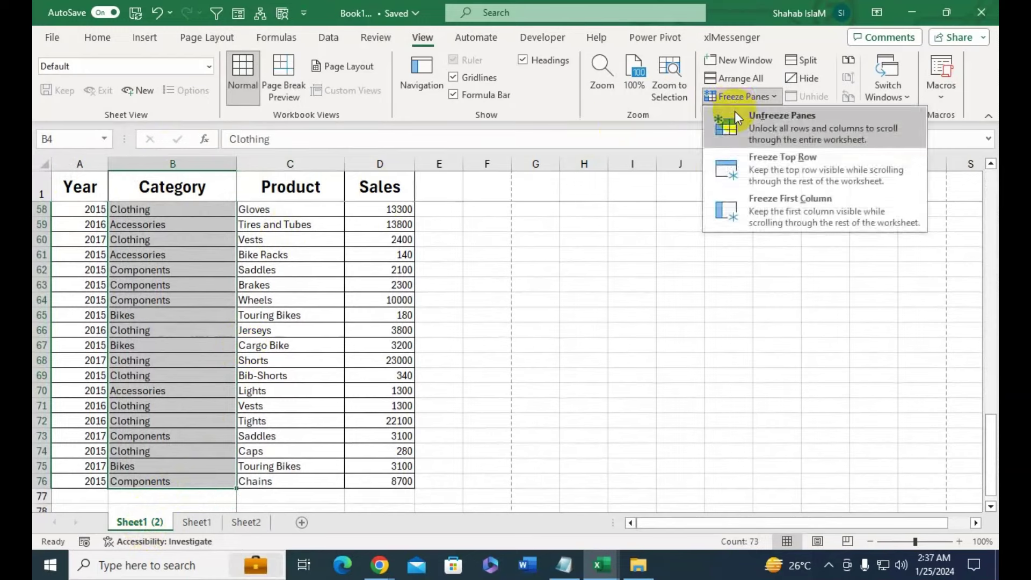
pyautogui.click(735, 111)
pyautogui.moveTo(534, 255); pyautogui.dragTo(778, 239)
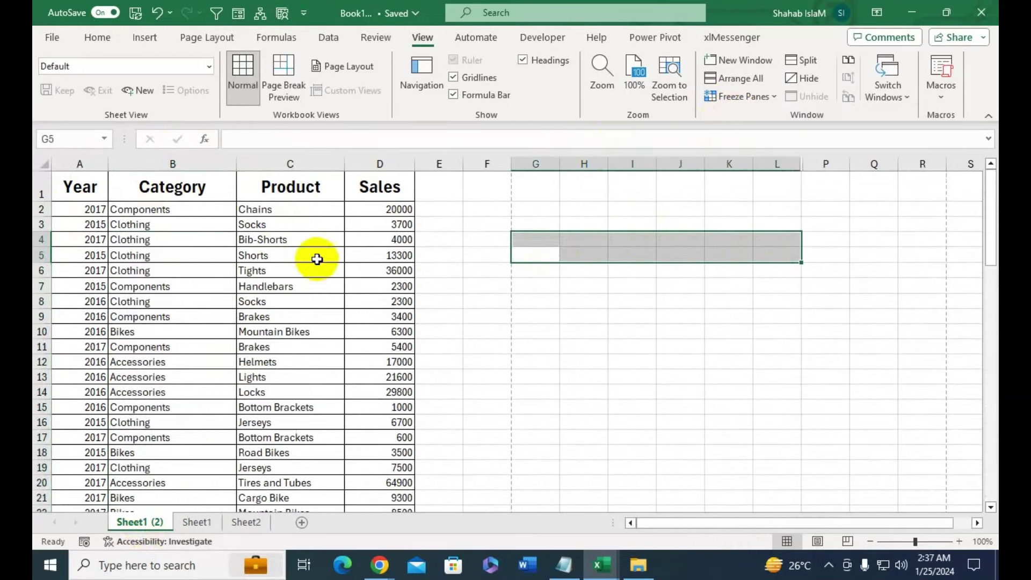
pyautogui.click(154, 211)
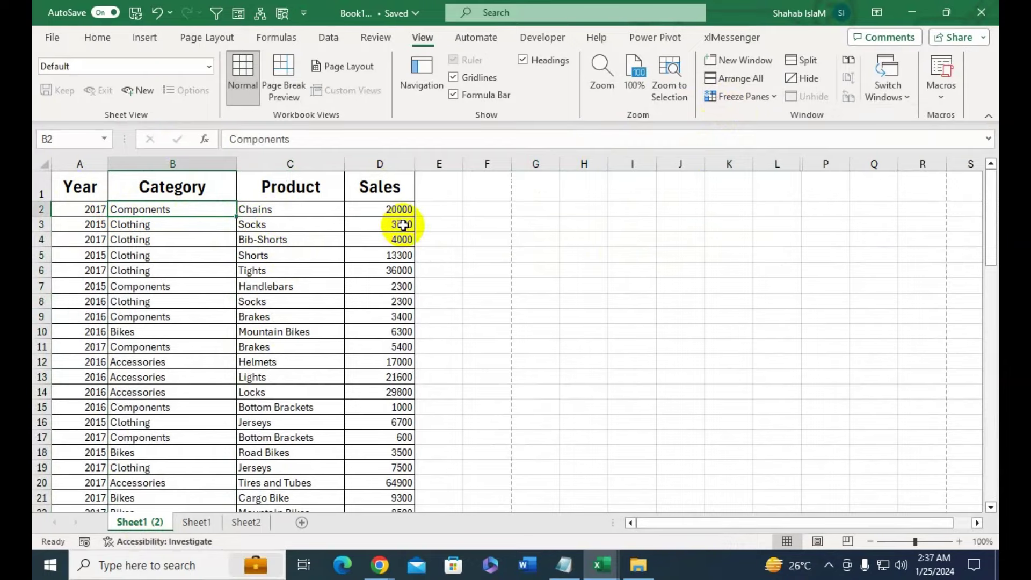
pyautogui.click(723, 96)
pyautogui.click(724, 119)
# Check the frozen Year column, then unfreeze the panes again.
pyautogui.moveTo(580, 239)
pyautogui.mouseDown()
pyautogui.moveTo(993, 233)
pyautogui.moveTo(988, 225)
pyautogui.mouseUp()
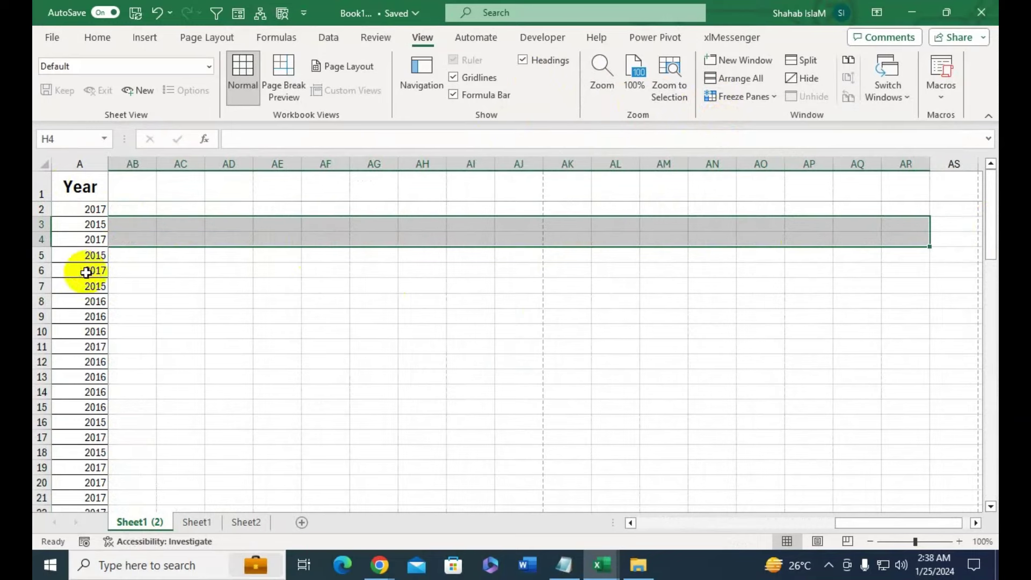
pyautogui.click(744, 97)
pyautogui.click(754, 117)
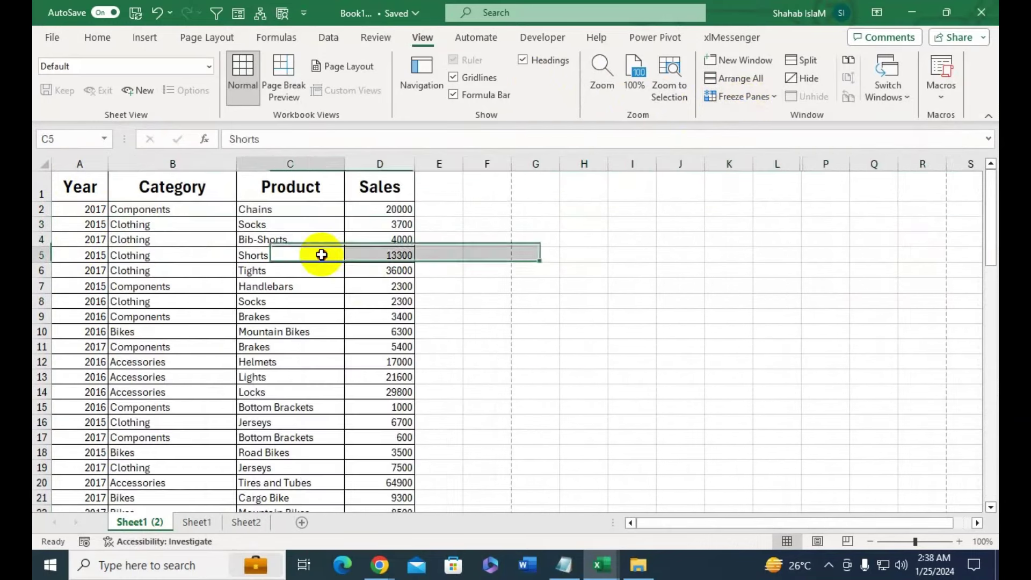